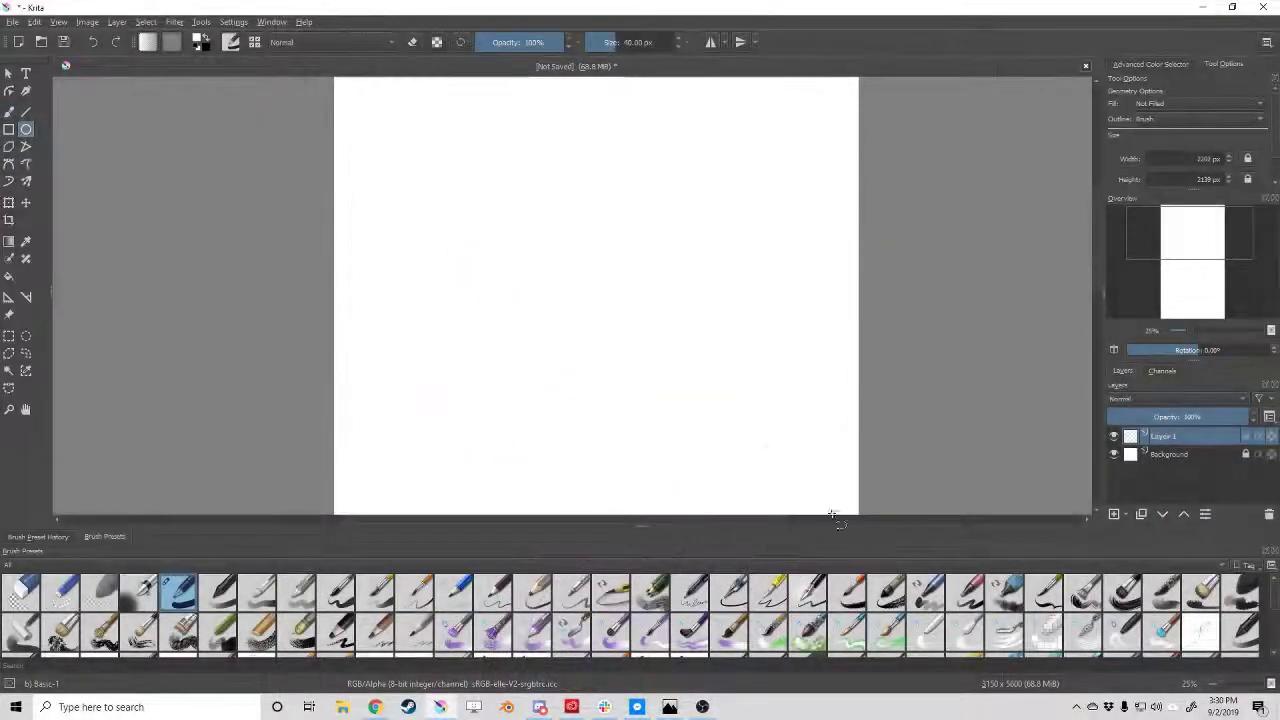
Drag out a circle outline on Layer 1 and enlarge it to a large size.
mouse_move(403, 131)
mouse_down()
mouse_move(756, 450)
mouse_move(686, 404)
mouse_up()
drag(595, 269, 793, 543)
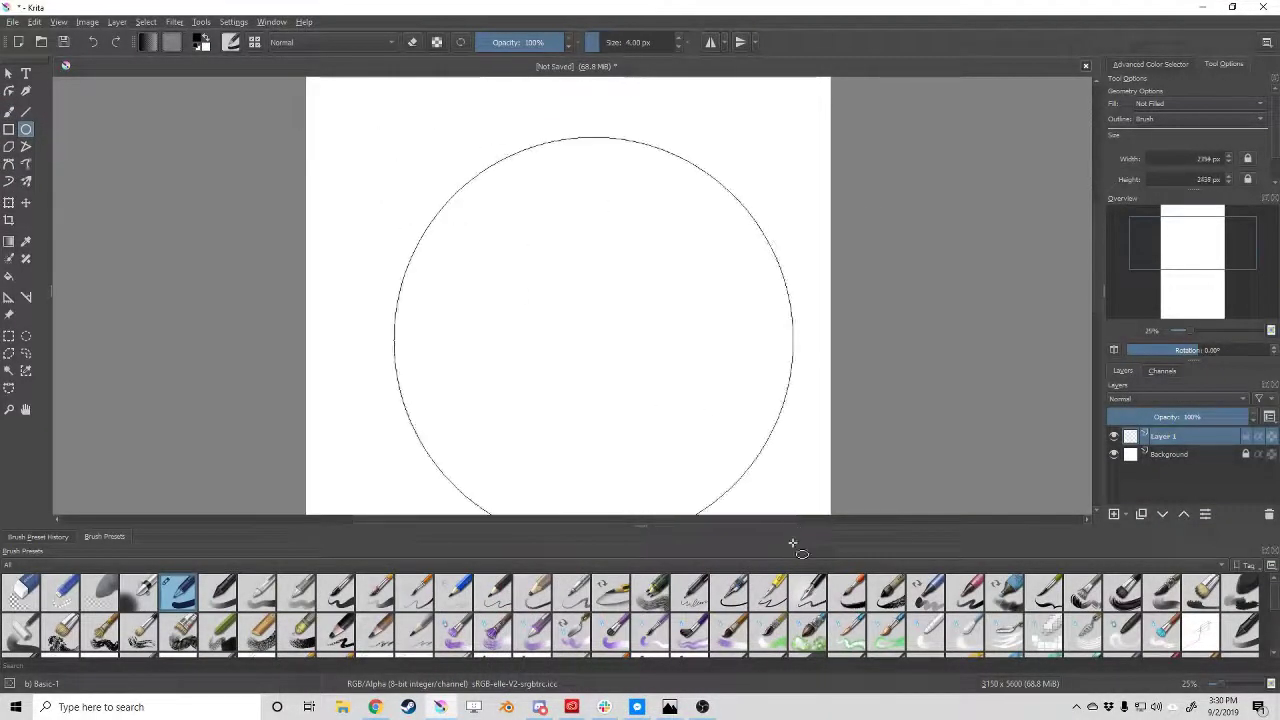
Move the circle outline to a new position on the canvas.
click(26, 202)
drag(383, 340, 429, 314)
scroll(480, 257, down, 3)
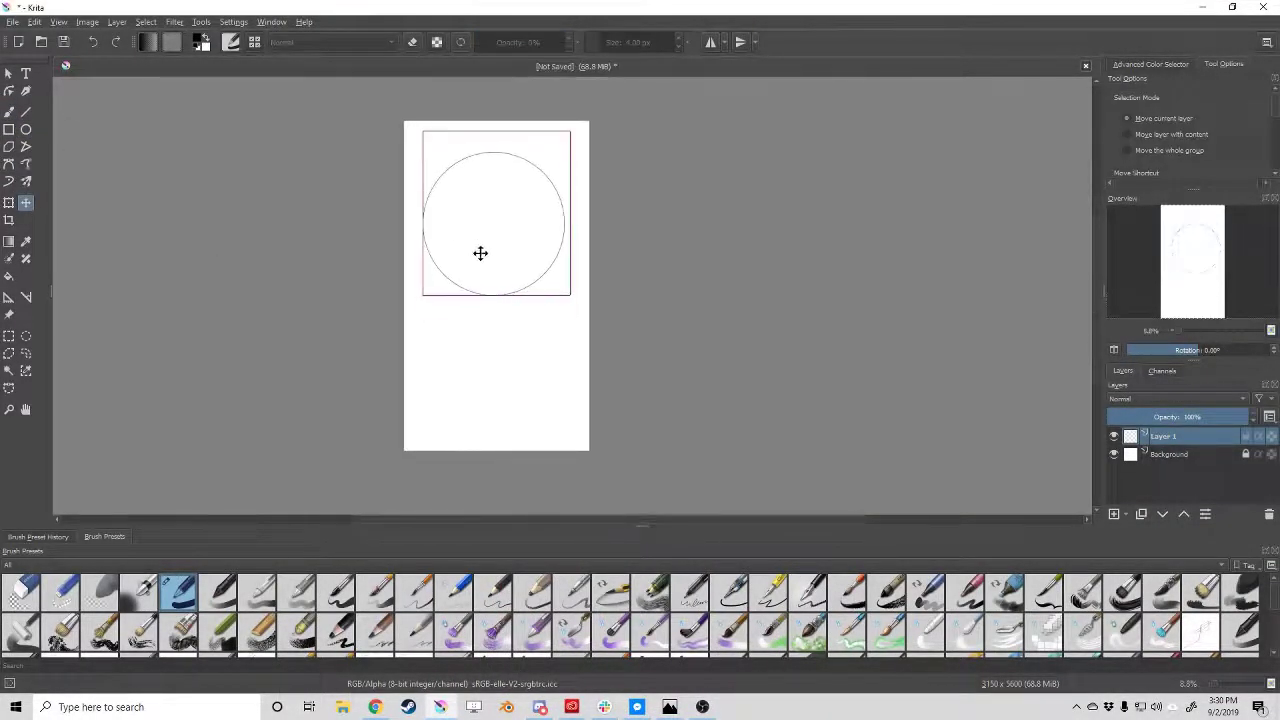
scroll(480, 253, up, 3)
scroll(517, 214, up, 2)
Add a new layer above the circle and name it Flame.
key(Insert)
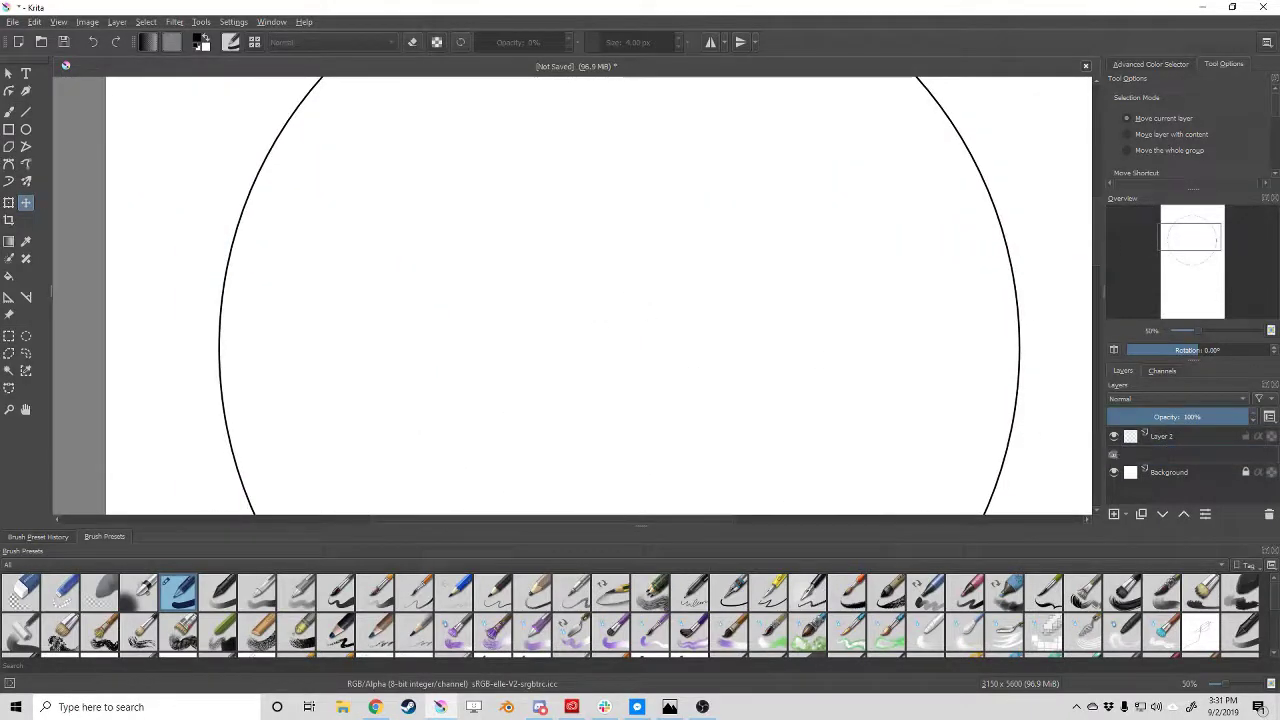
text(Flame)
key(Return)
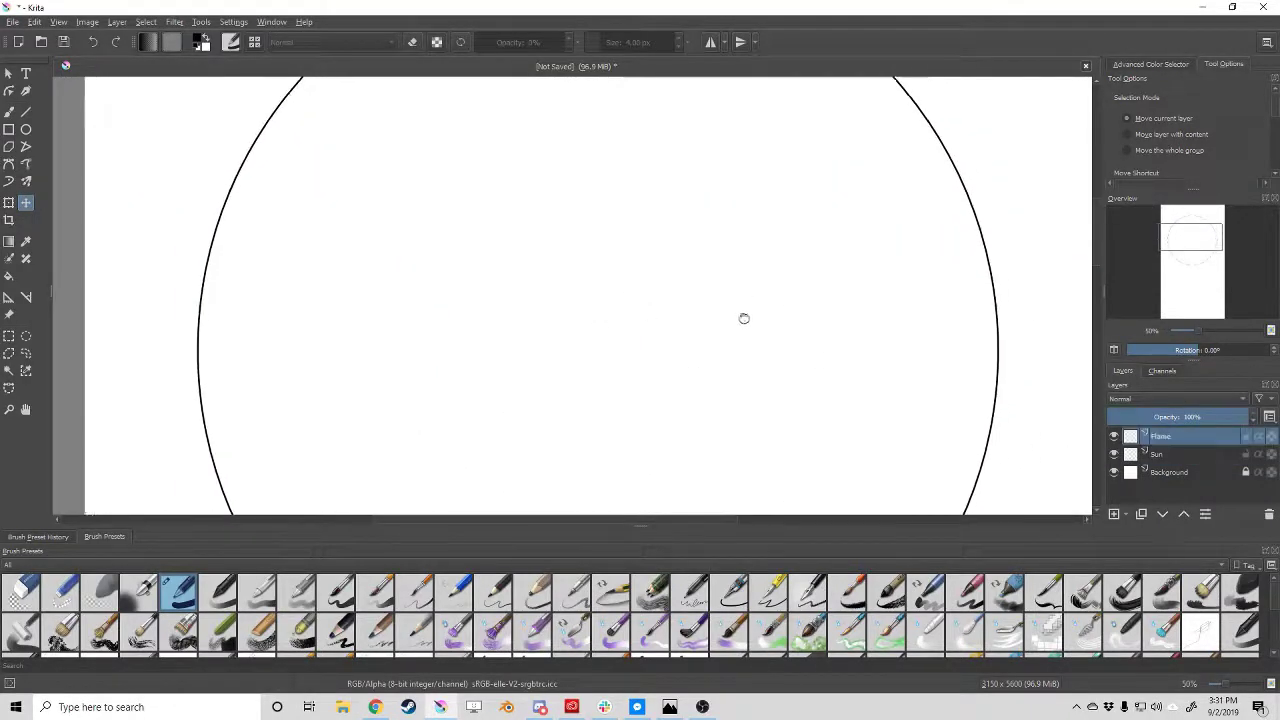
scroll(743, 317, down, 3)
Sketch the flame with the Freehand Brush and close its base with a horizontal line.
key(b)
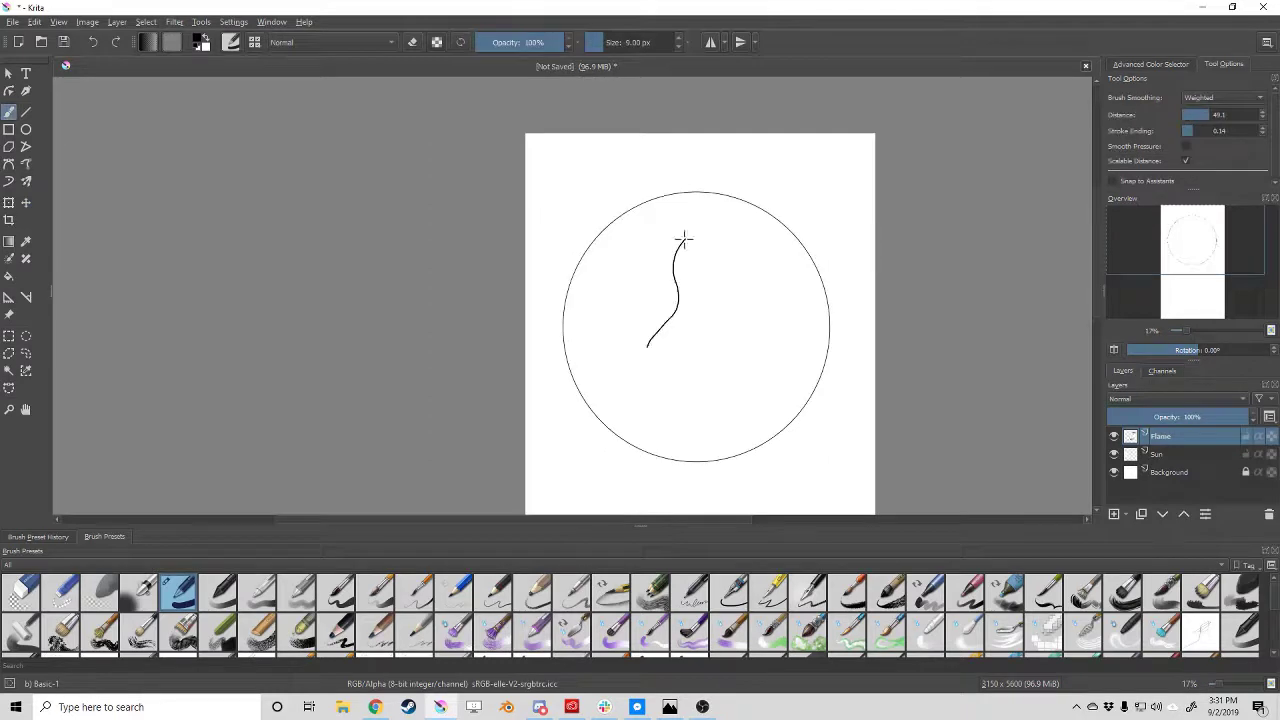
drag(622, 353, 746, 353)
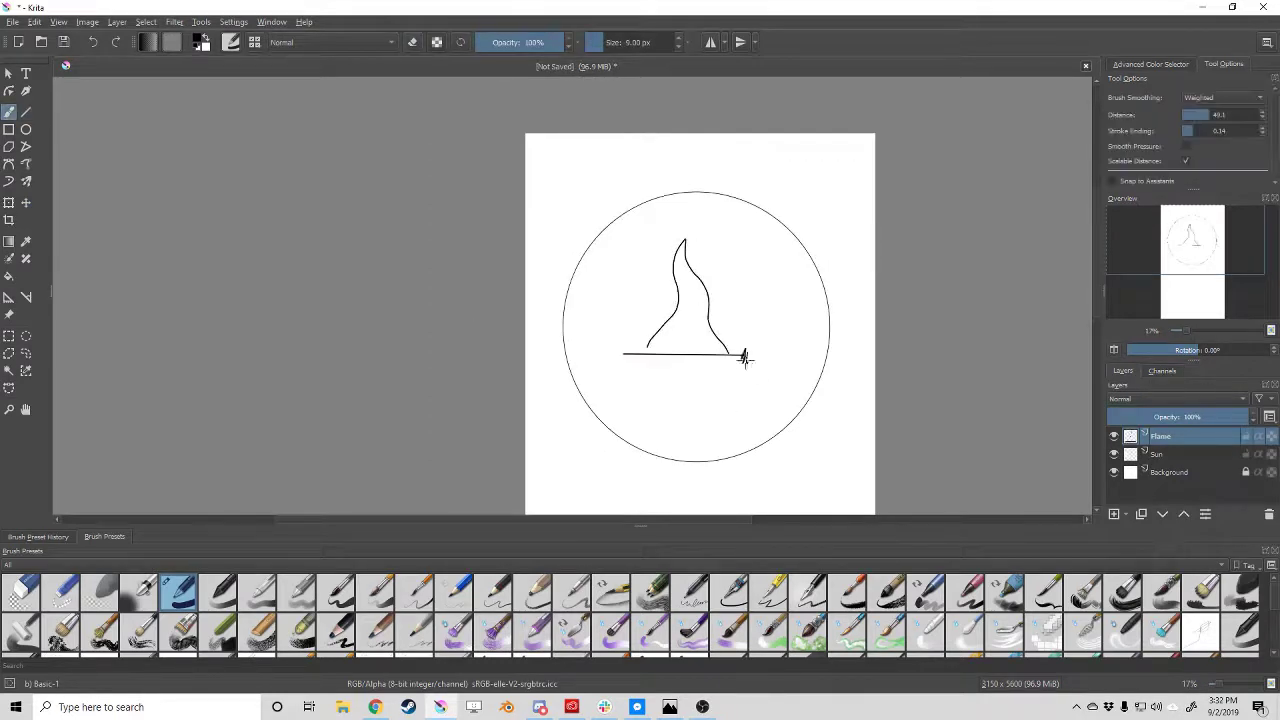
scroll(732, 374, up, 5)
key(ctrl+z)
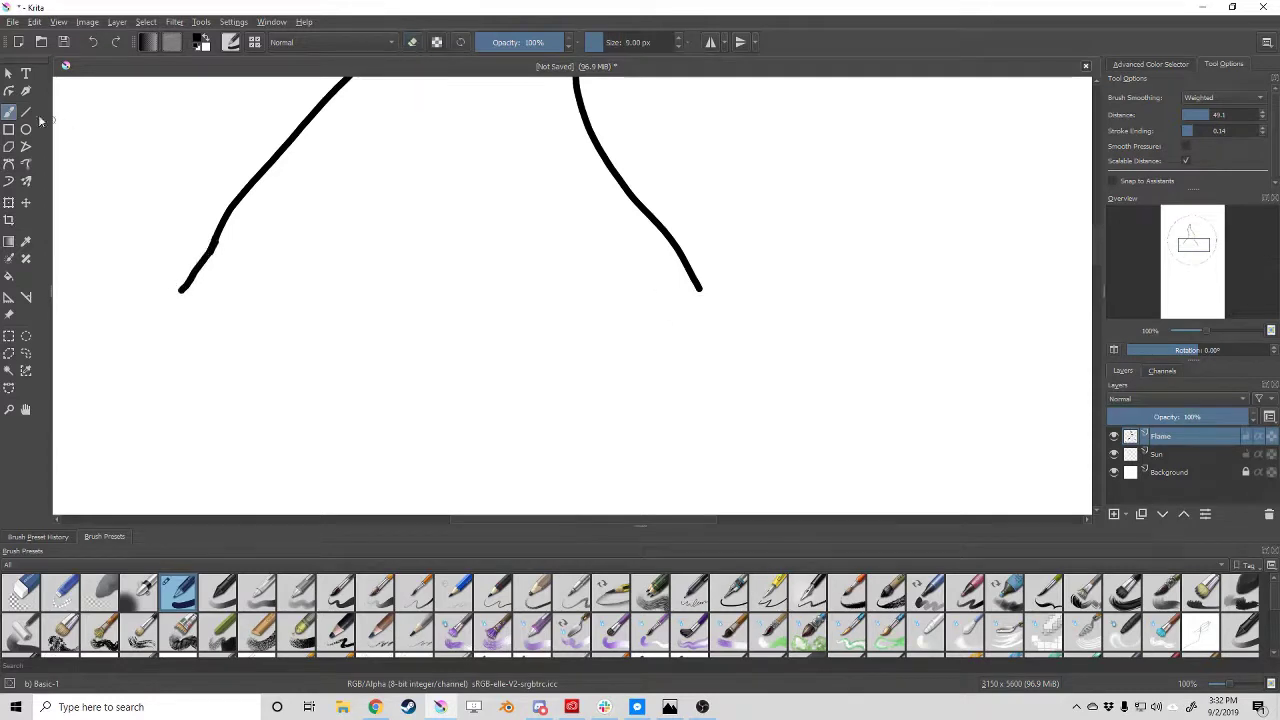
drag(180, 290, 700, 290)
scroll(749, 363, down, 5)
scroll(491, 337, up, 1)
Rotate the flame counter-clockwise and move it onto the circle's upper-left edge.
key(ctrl+t)
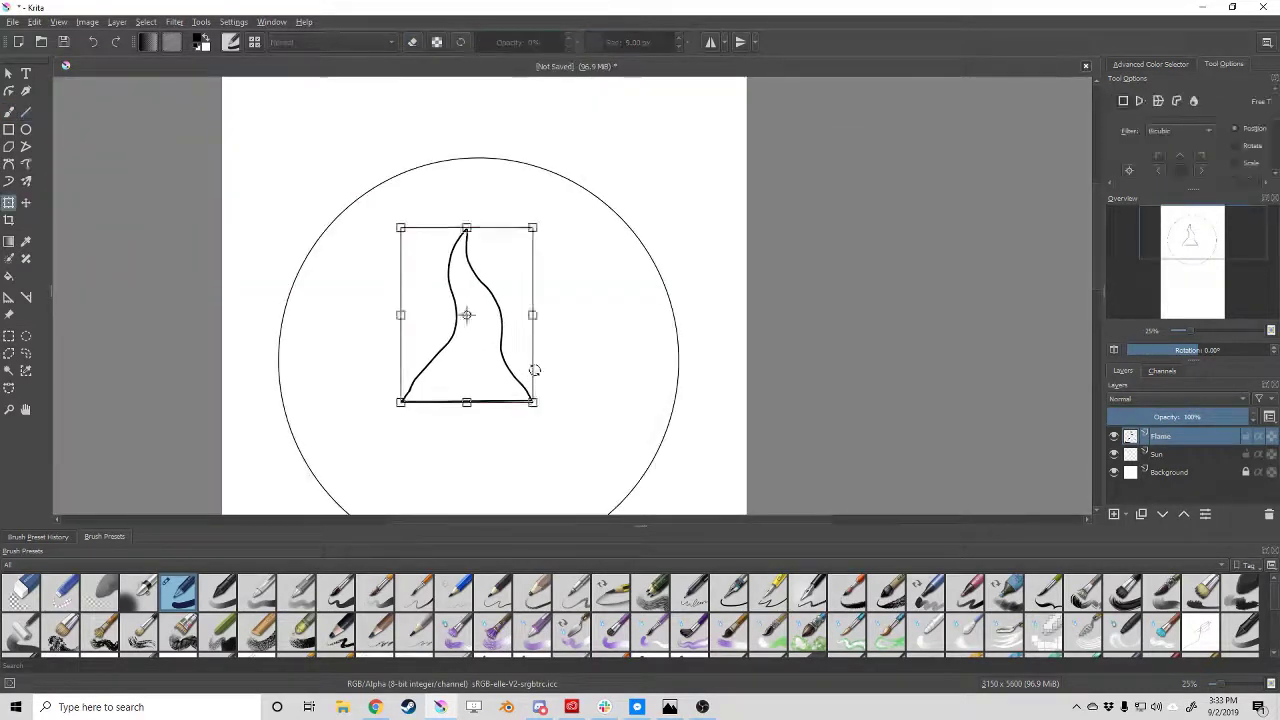
drag(535, 370, 554, 310)
drag(410, 250, 303, 80)
scroll(521, 400, down, 2)
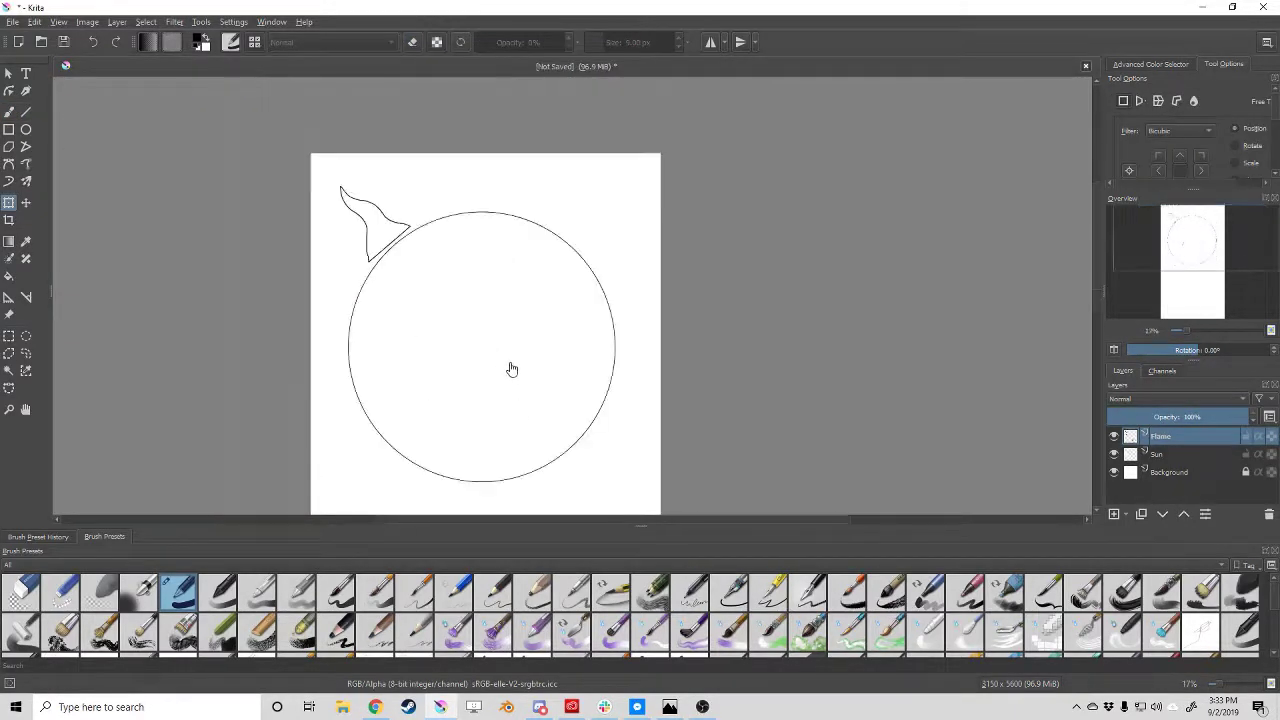
click(790, 412)
Try placing flame copies on the circle's right side, then undo the extra copies.
mouse_move(405, 243)
mouse_down()
mouse_move(590, 251)
mouse_move(405, 460)
mouse_move(335, 494)
mouse_up()
click(1172, 454)
drag(598, 218, 610, 490)
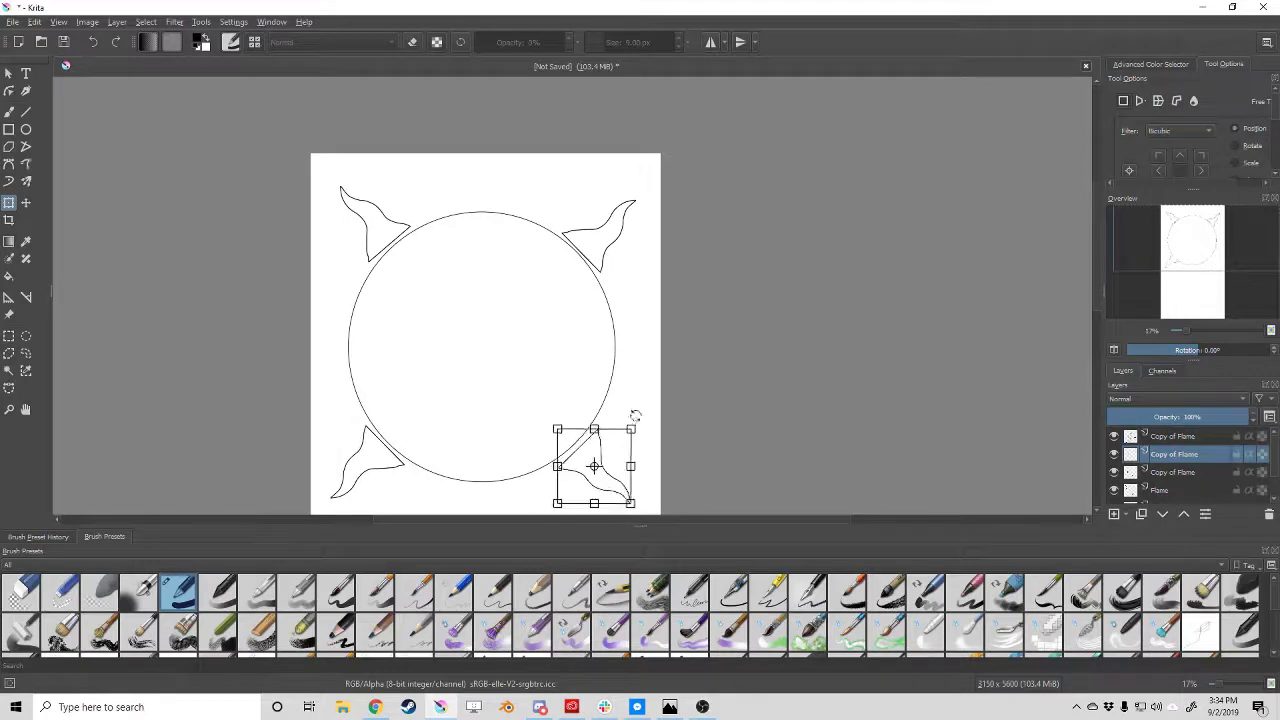
scroll(606, 443, down, 2)
key(ctrl+z)
key(ctrl+z)
key(ctrl+z)
key(ctrl+z)
key(ctrl+z)
key(ctrl+z)
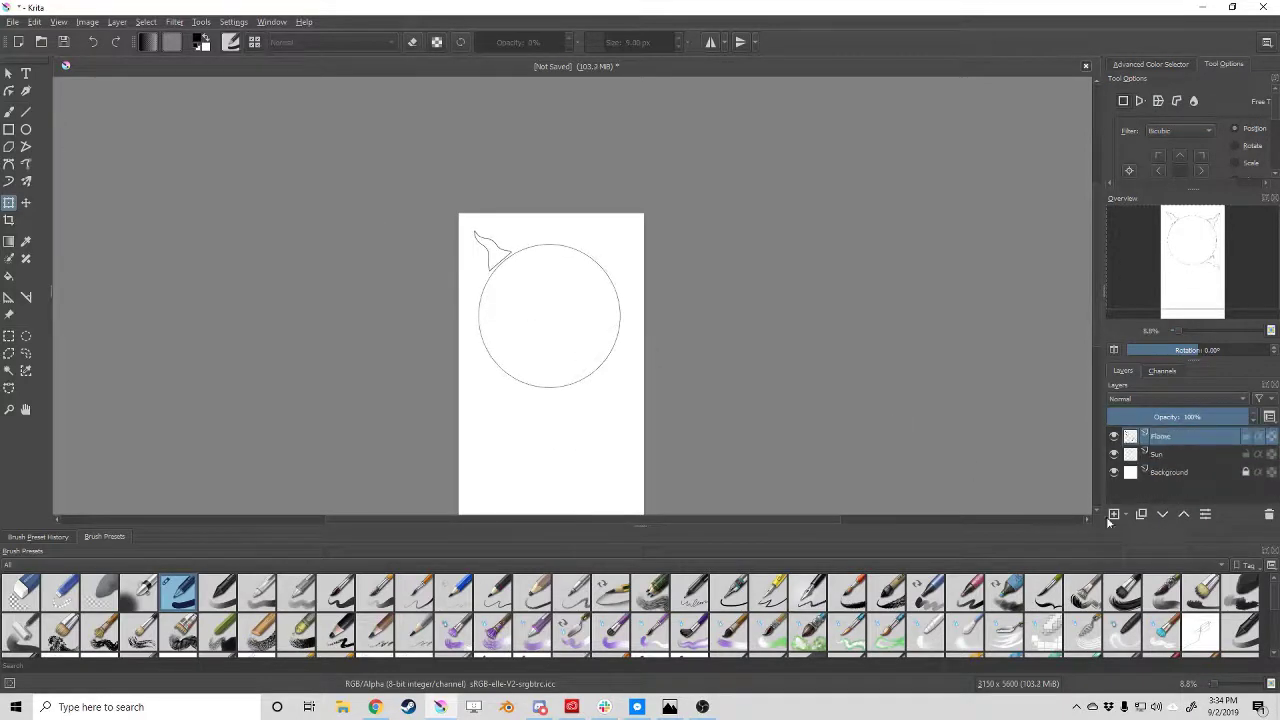
Try mirroring the flame copy from the Image menu, then undo the mirror.
click(34, 21)
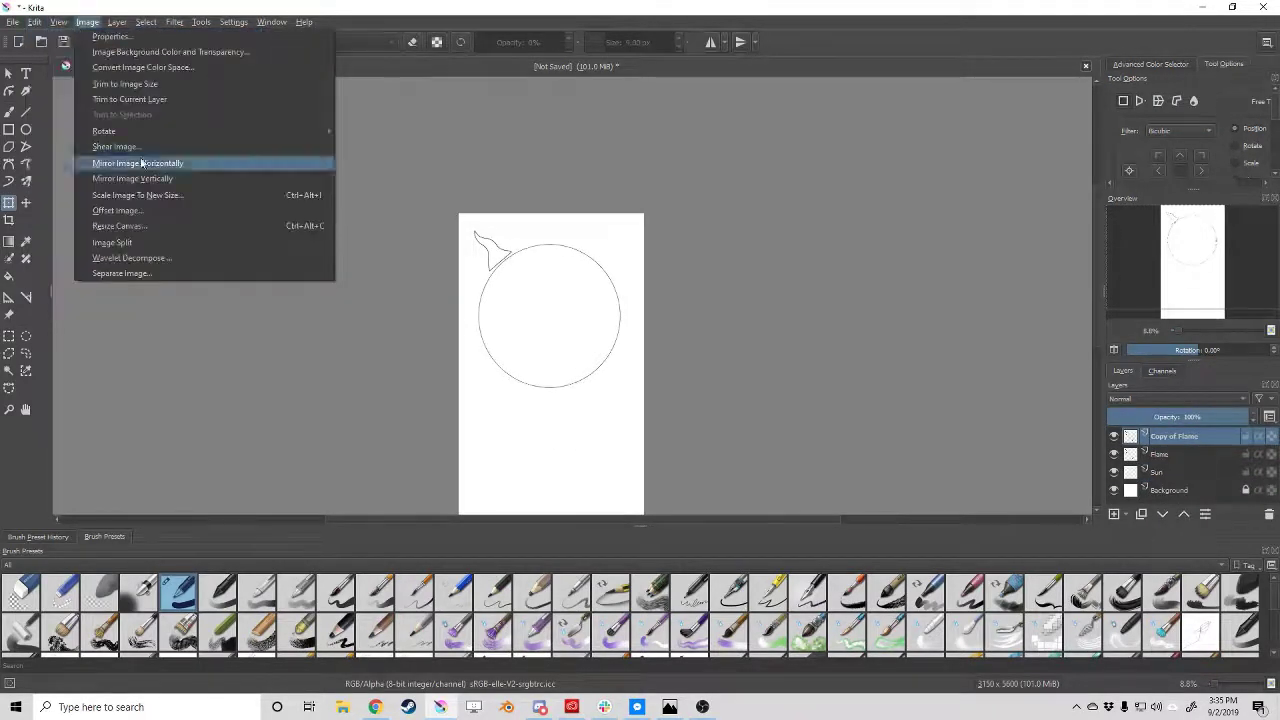
key(Escape)
scroll(211, 226, down, 1)
scroll(314, 219, up, 3)
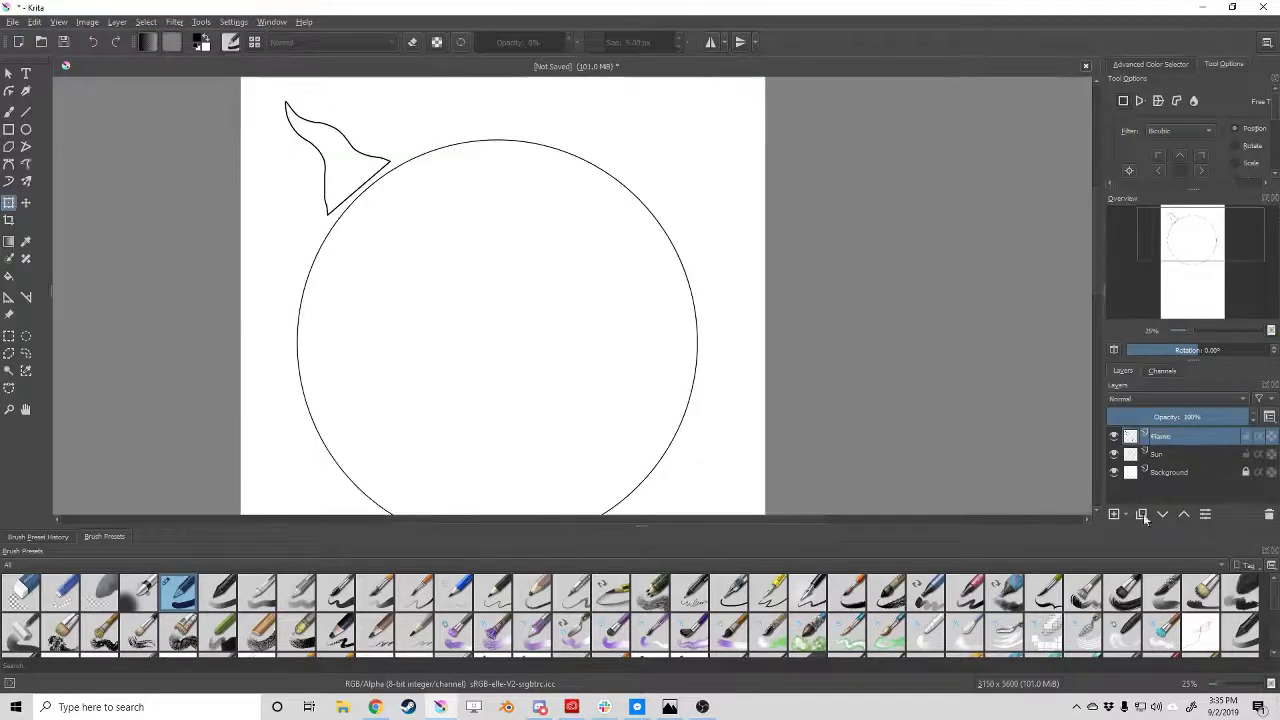
click(87, 21)
click(140, 182)
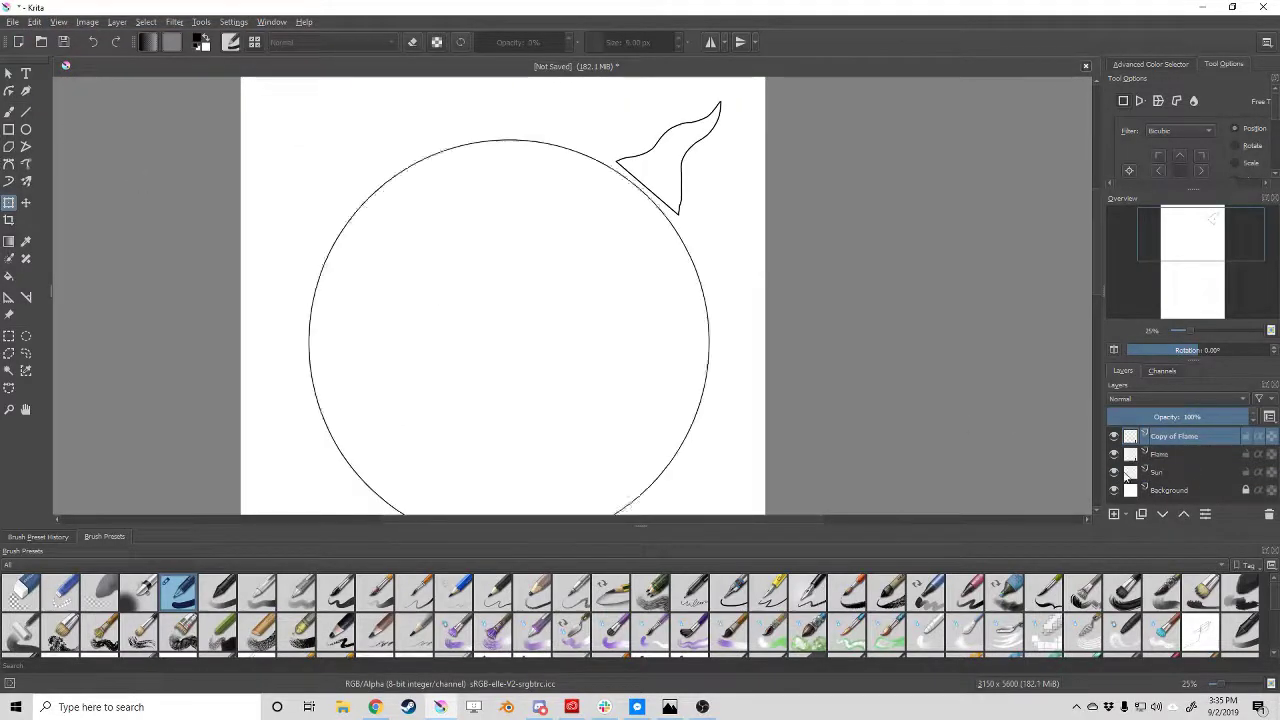
key(ctrl+z)
click(88, 21)
click(93, 27)
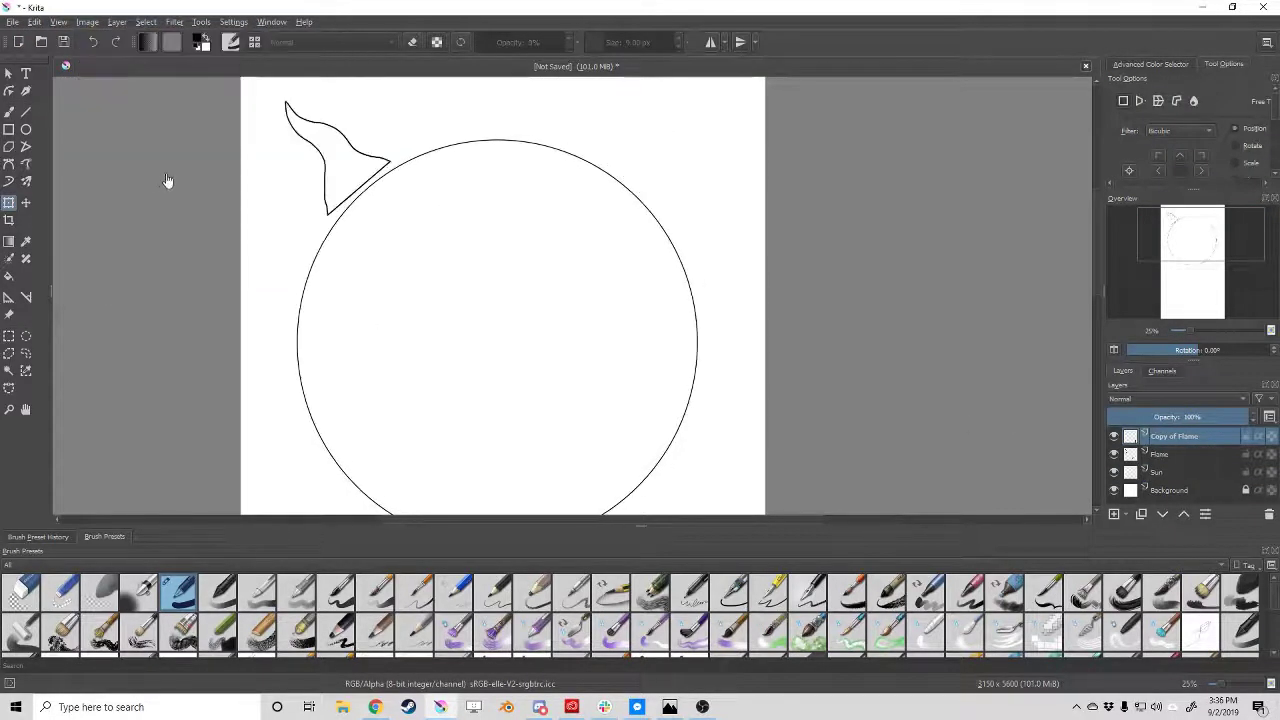
Flip the flame copy horizontally to the upper right and merge it down with Ctrl+E.
right_click(363, 135)
click(414, 234)
key(Return)
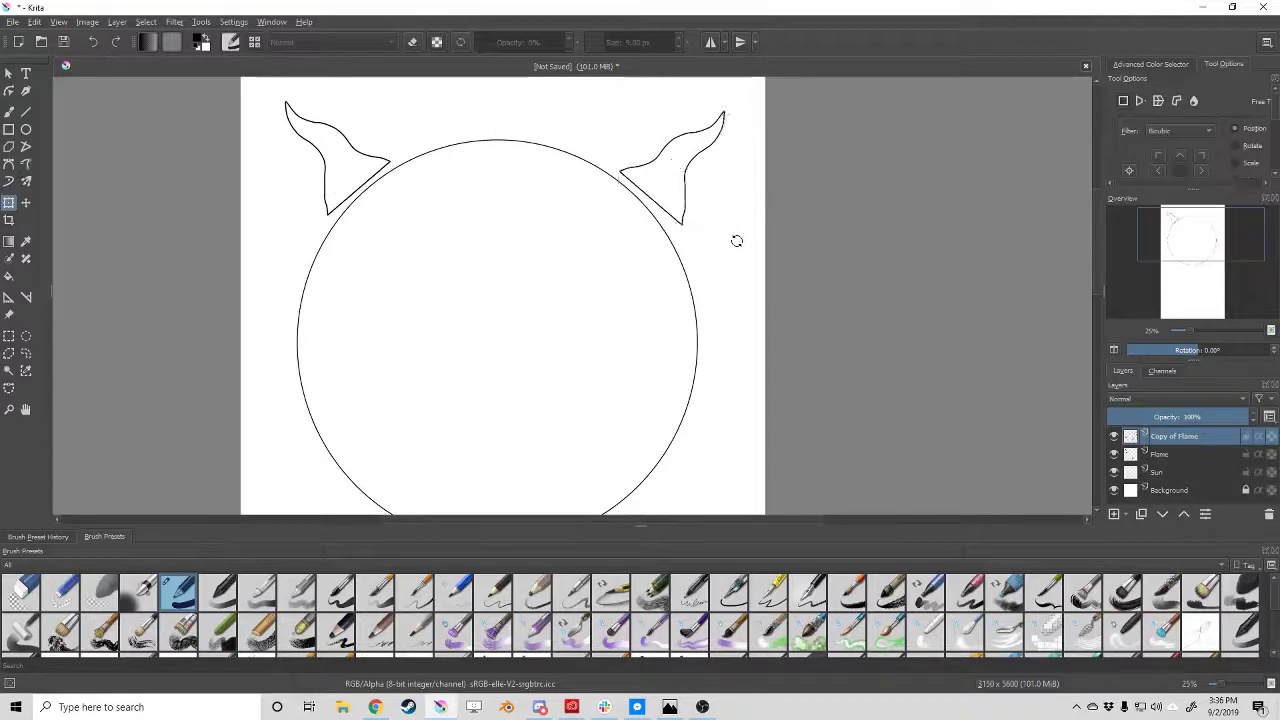
key(minus)
key(ctrl+e)
Duplicate Flame Merged and flip the copy vertically, then undo back to separate flames.
key(ctrl+j)
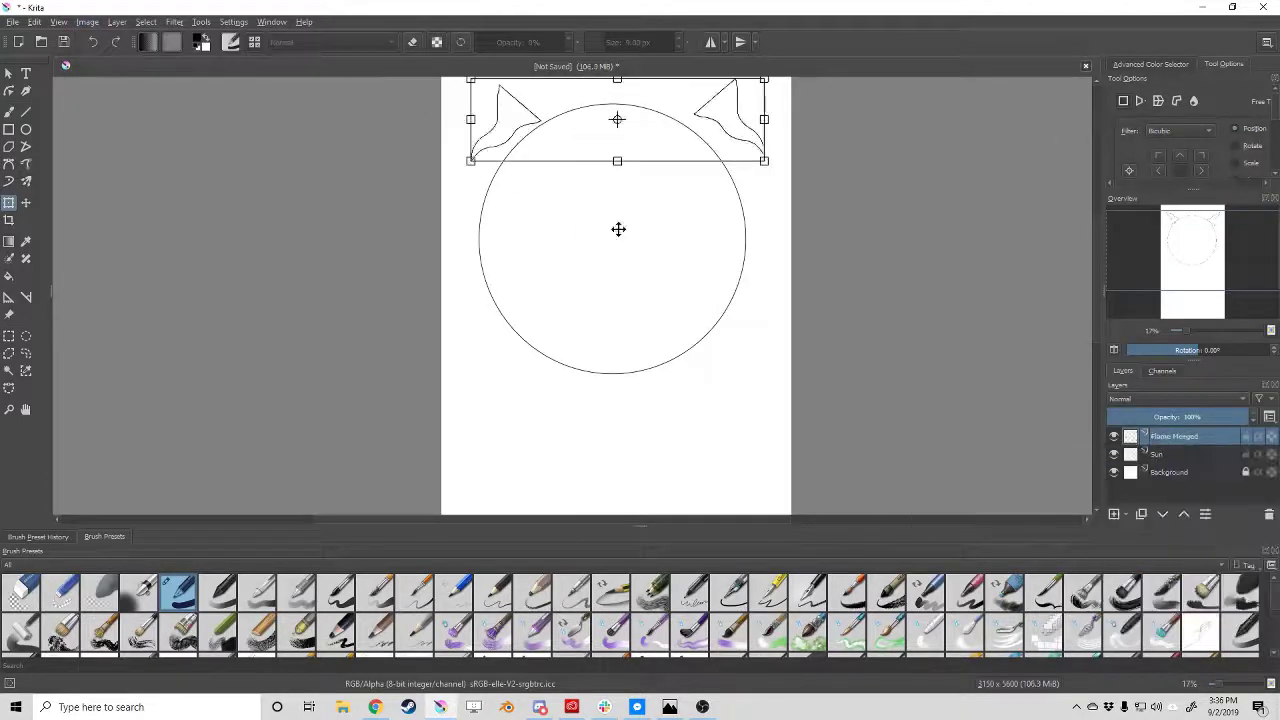
key(plus)
right_click(746, 98)
click(797, 215)
key(minus)
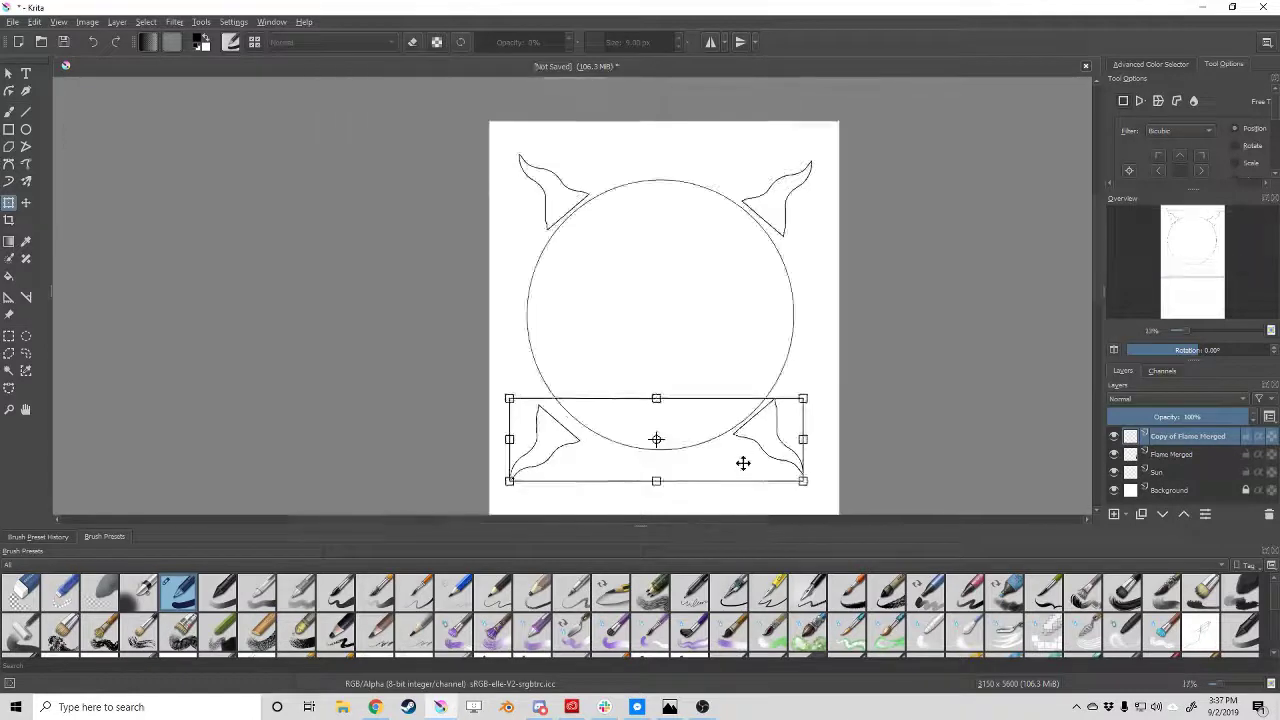
key(Return)
key(ctrl+z)
key(ctrl+z)
key(ctrl+z)
key(ctrl+z)
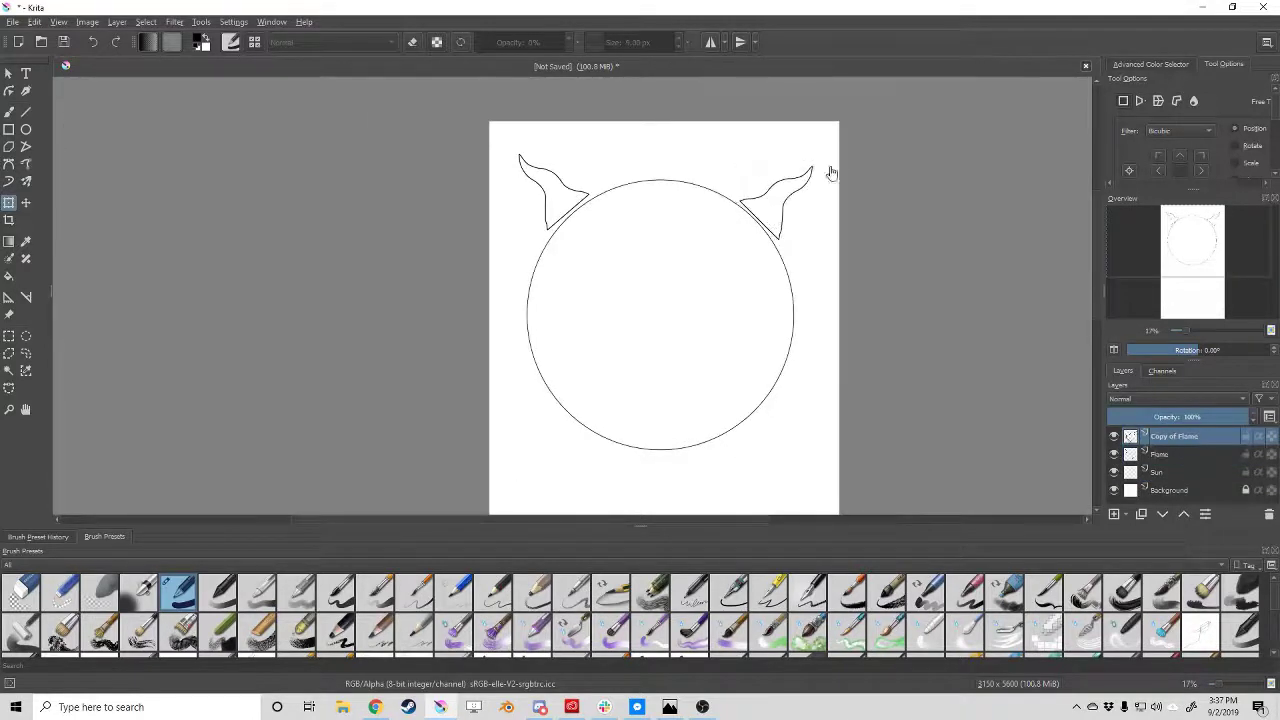
Merge the two flame layers into Flame Merged and redo the mirrored bottom flames.
key(Page_Down)
right_click(1160, 454)
click(1100, 600)
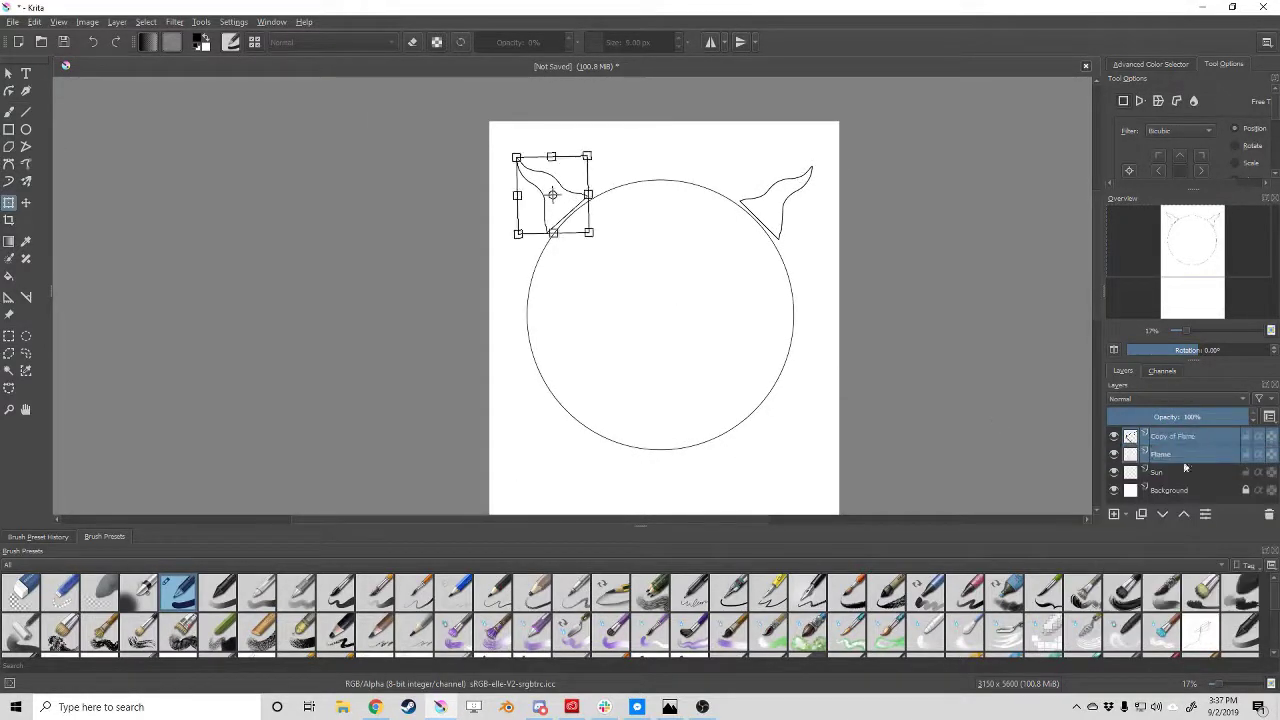
key(ctrl+shift+z)
key(minus)
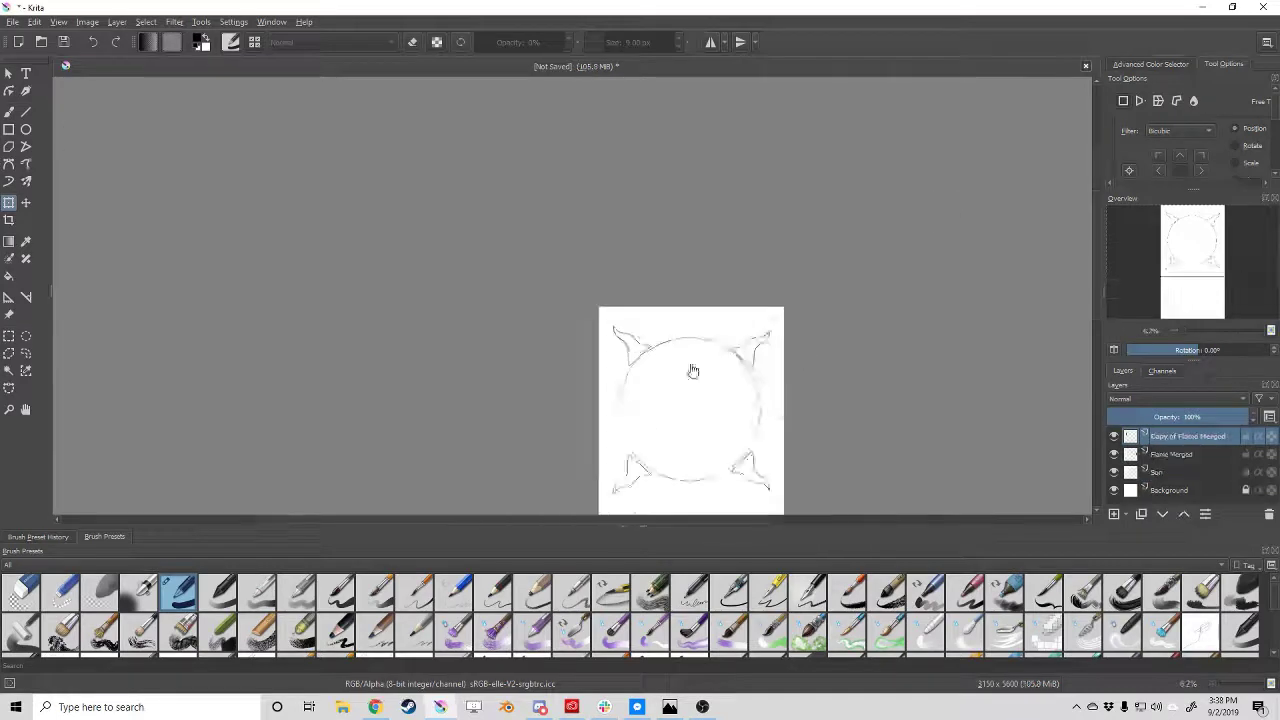
key(equal)
Add a new layer, hide the bottom flames, and group the flame and Sun layers.
key(b)
right_click(1190, 458)
click(1210, 470)
right_click(1114, 470)
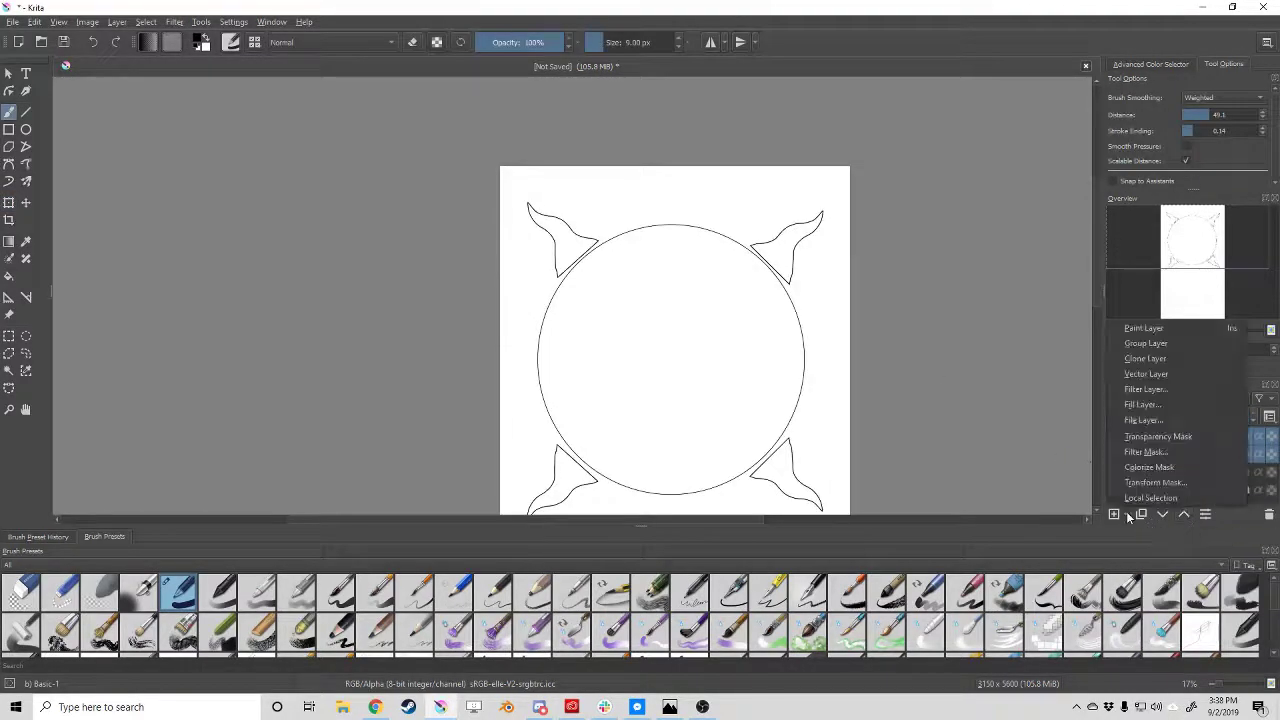
click(1113, 441)
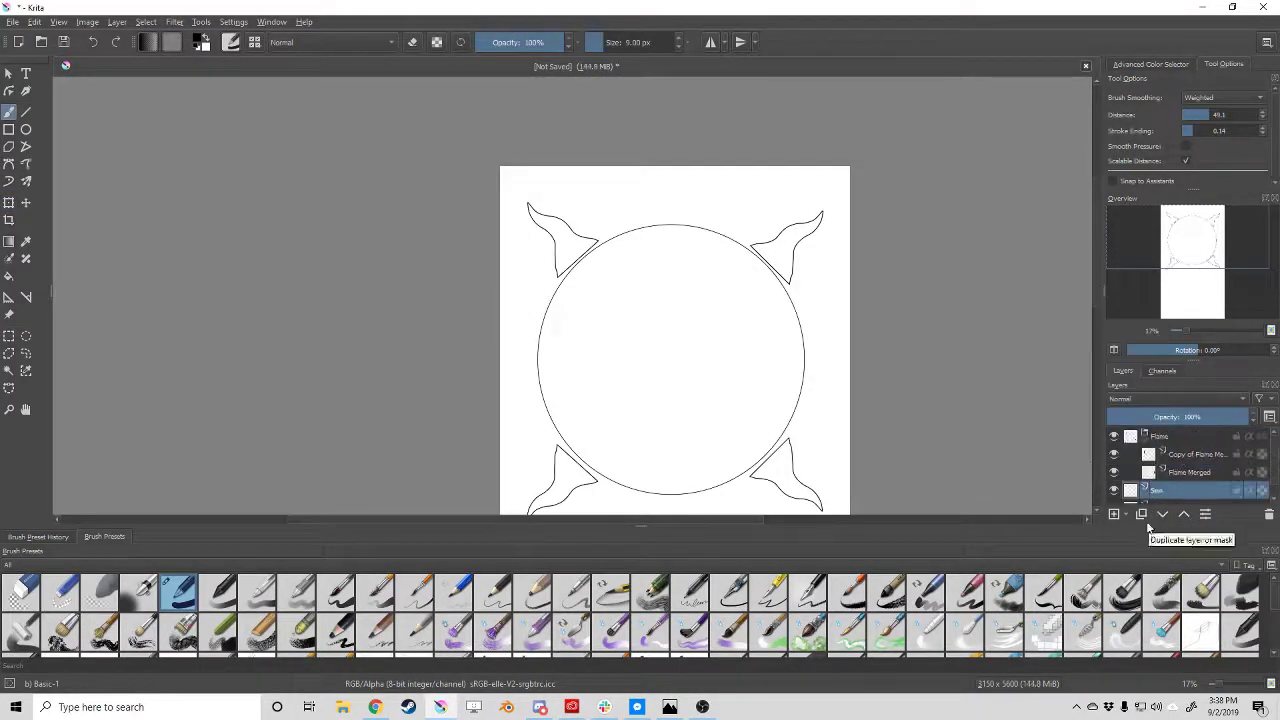
right_click(1250, 508)
click(1160, 595)
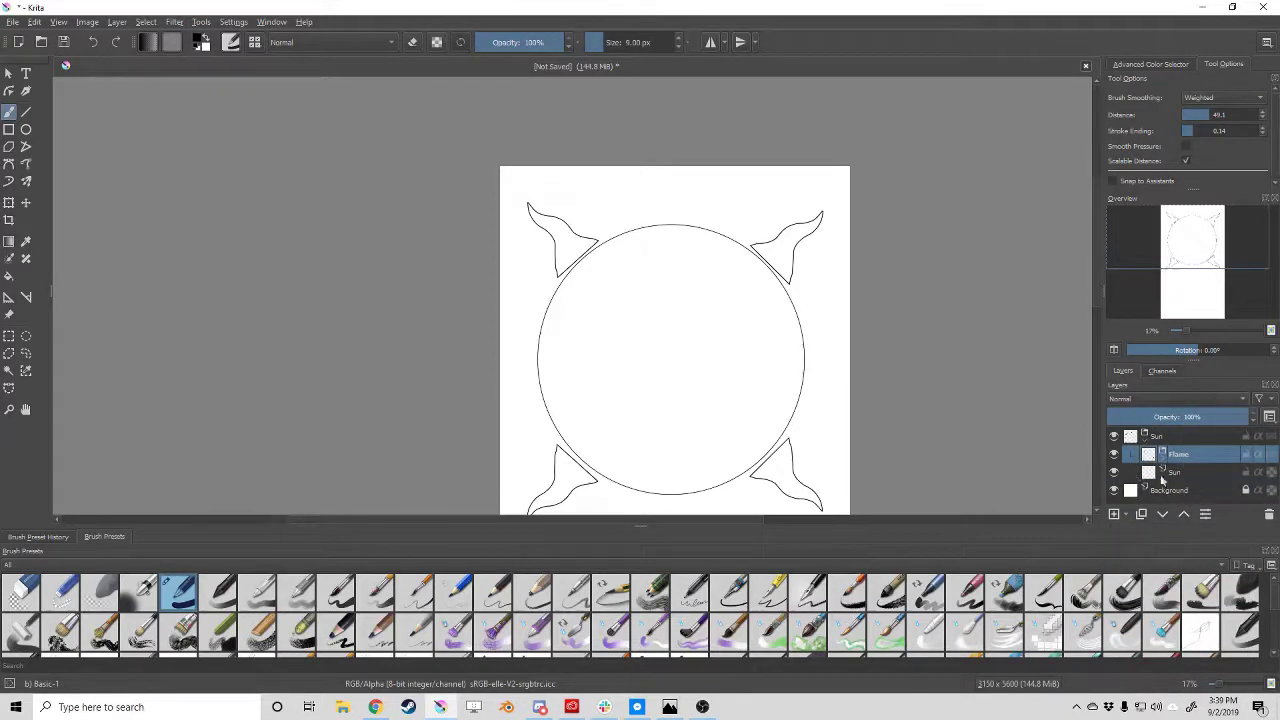
Select the group, apply a transform to the whole emblem, and draw a trial stroke.
click(1156, 436)
key(ctrl+t)
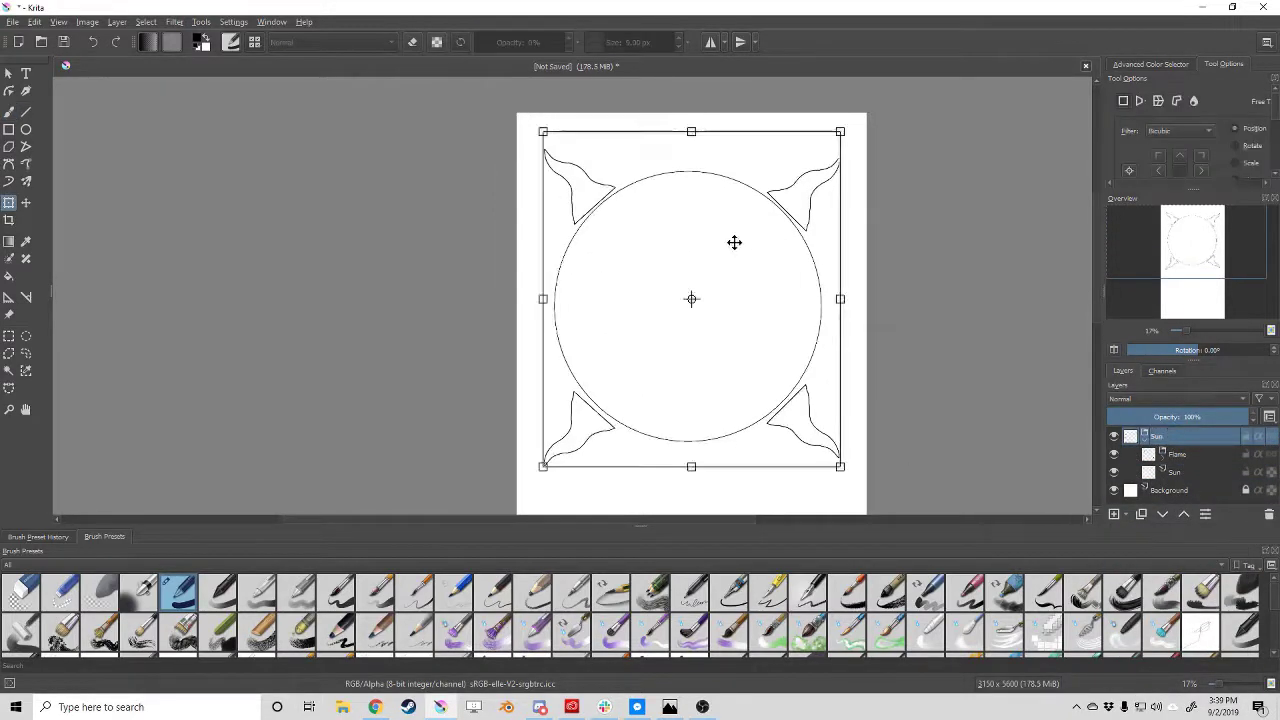
key(Return)
scroll(817, 278, up, 3)
key(b)
drag(714, 116, 680, 194)
Add a layer in the Flame group, then shrink and rotate its flame onto the upper-left ray.
key(ctrl+z)
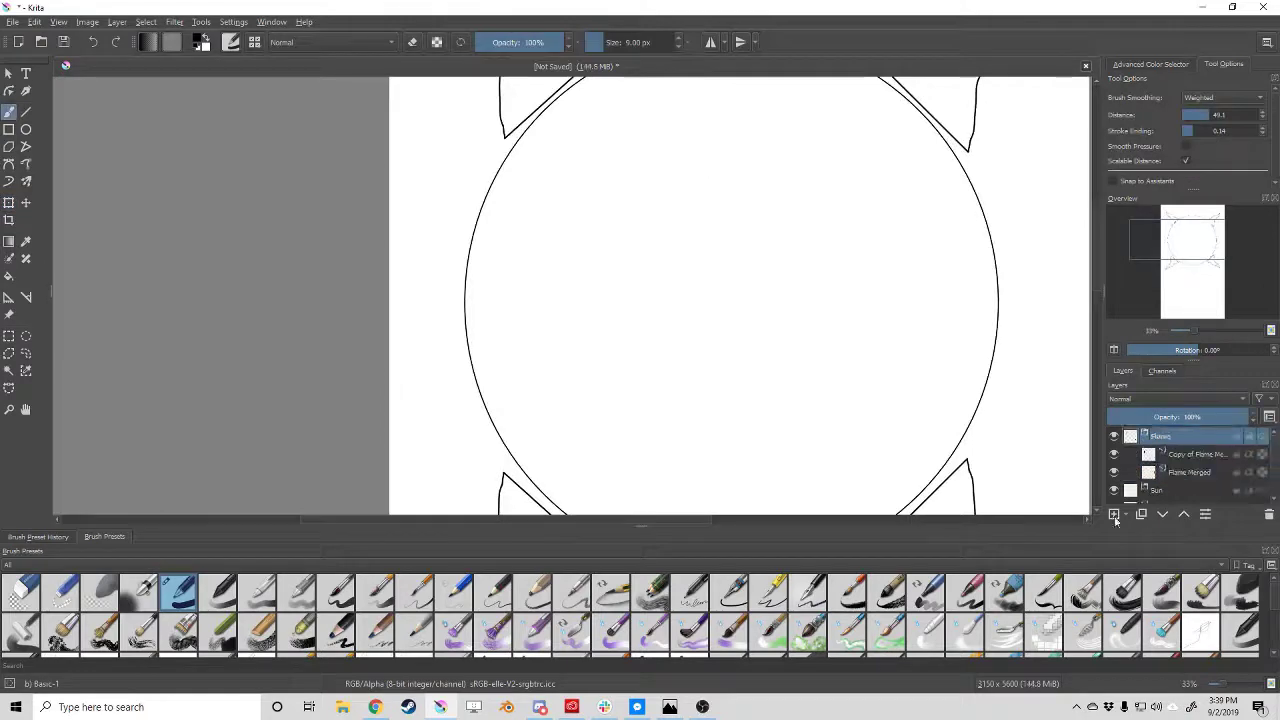
click(1115, 516)
key(v)
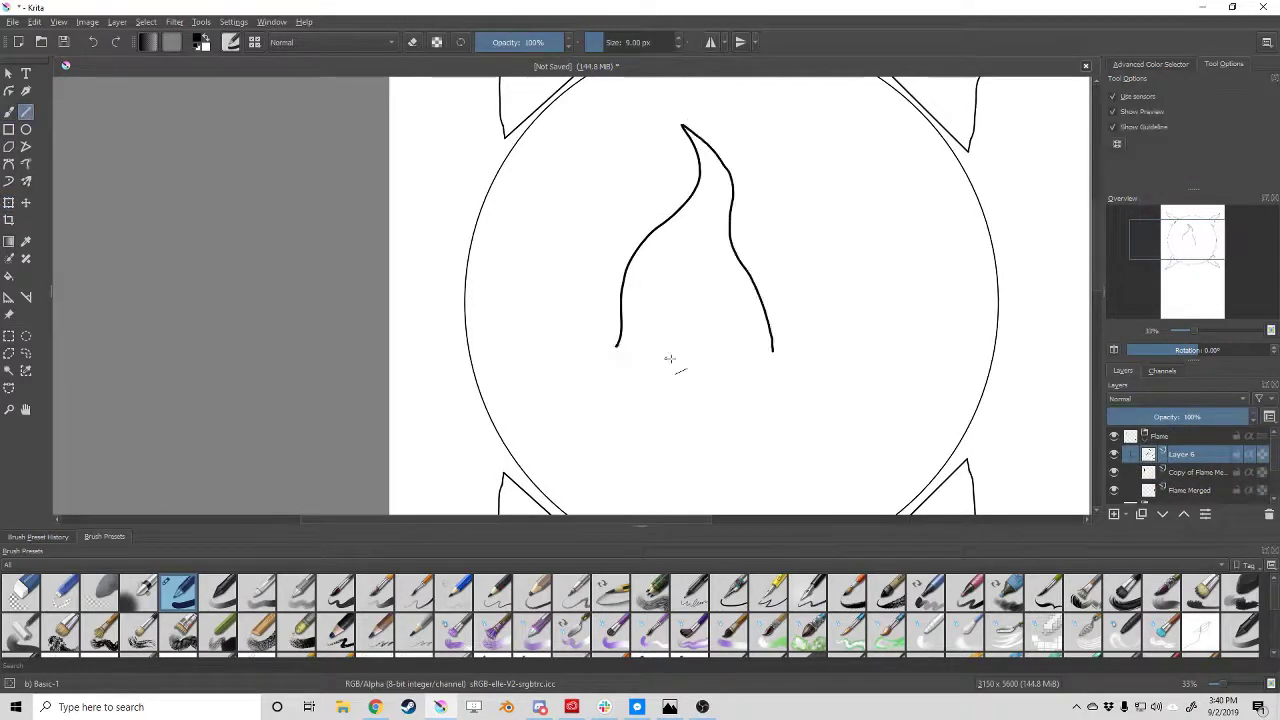
key(minus)
key(ctrl+t)
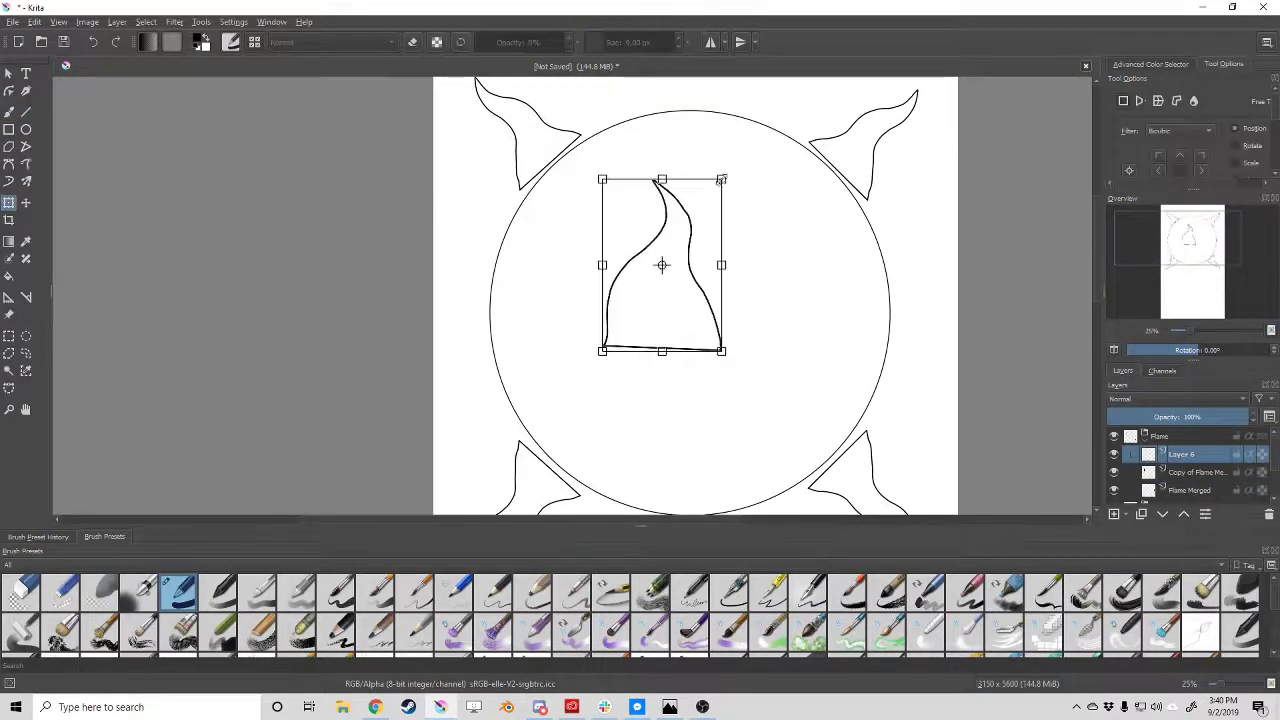
mouse_move(721, 180)
mouse_down()
mouse_move(700, 214)
mouse_move(709, 149)
mouse_up()
drag(600, 150, 524, 106)
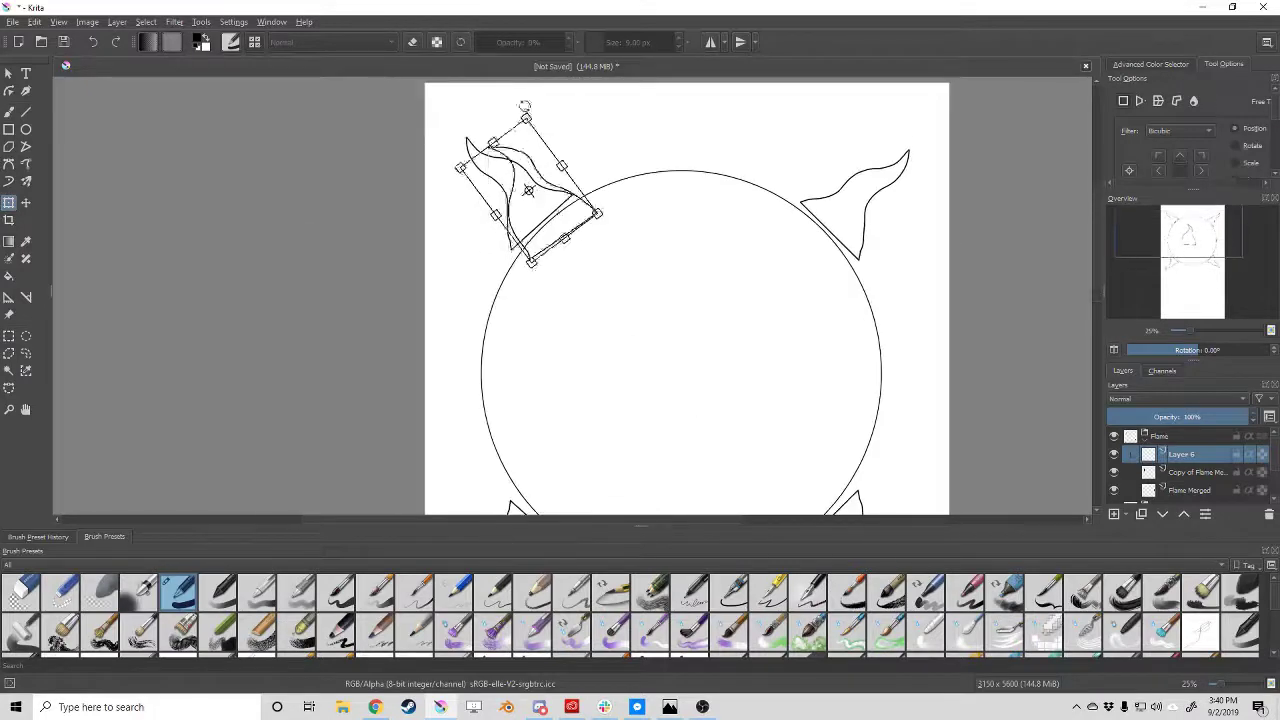
key(Return)
Select the Flame group and start, then cancel, a transform of it.
key(Page_Up)
key(minus)
key(minus)
key(ctrl+t)
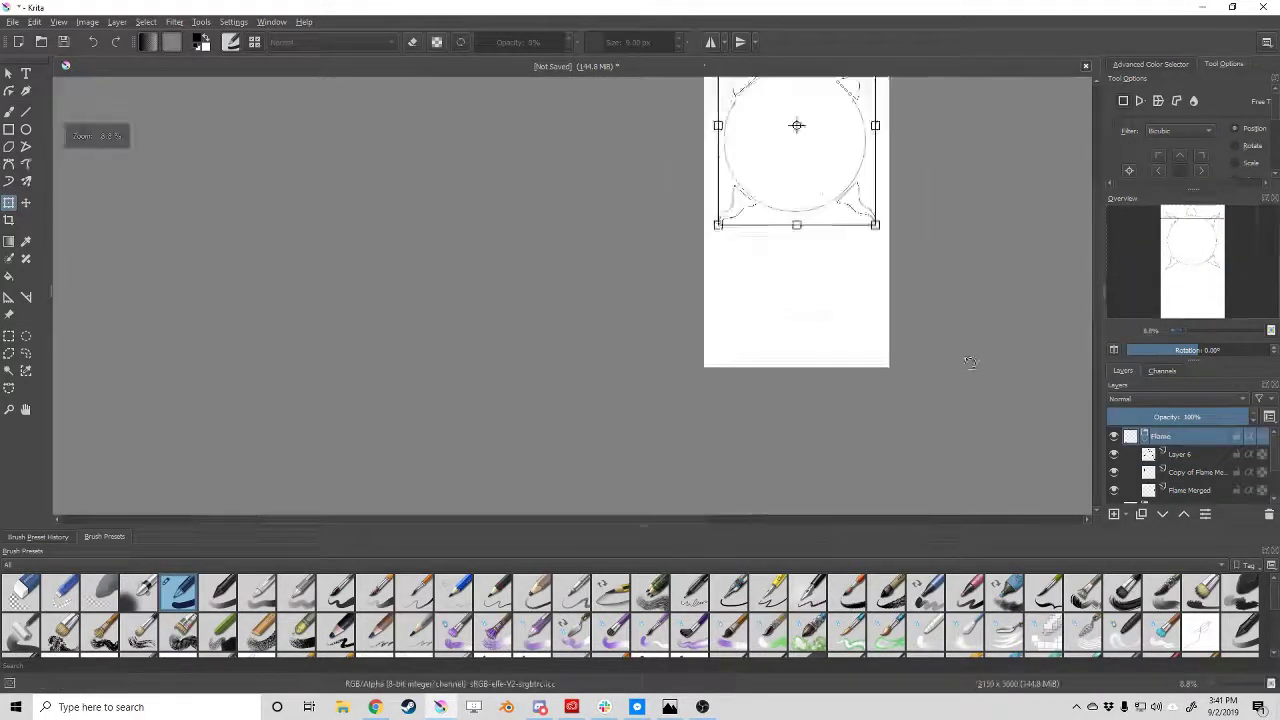
key(plus)
key(Escape)
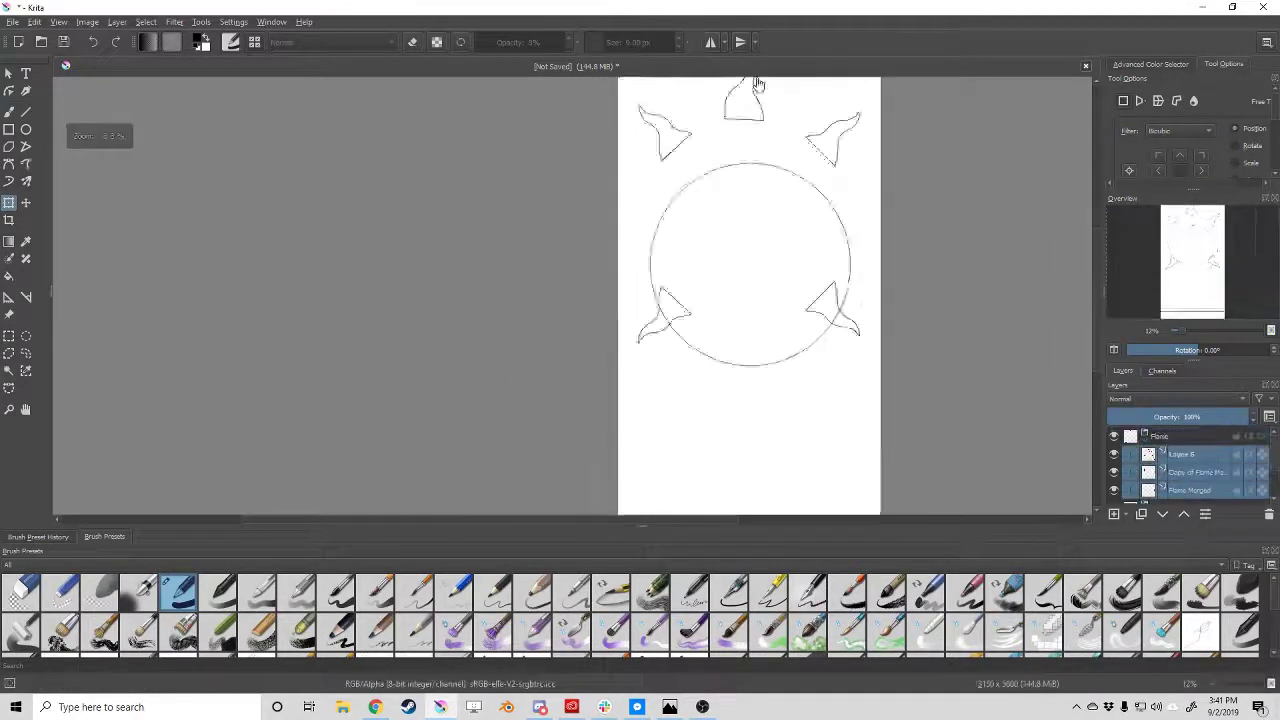
Move the upper and lower flames down so they sit snugly against the circle.
key(plus)
key(ctrl+t)
key(Page_Down)
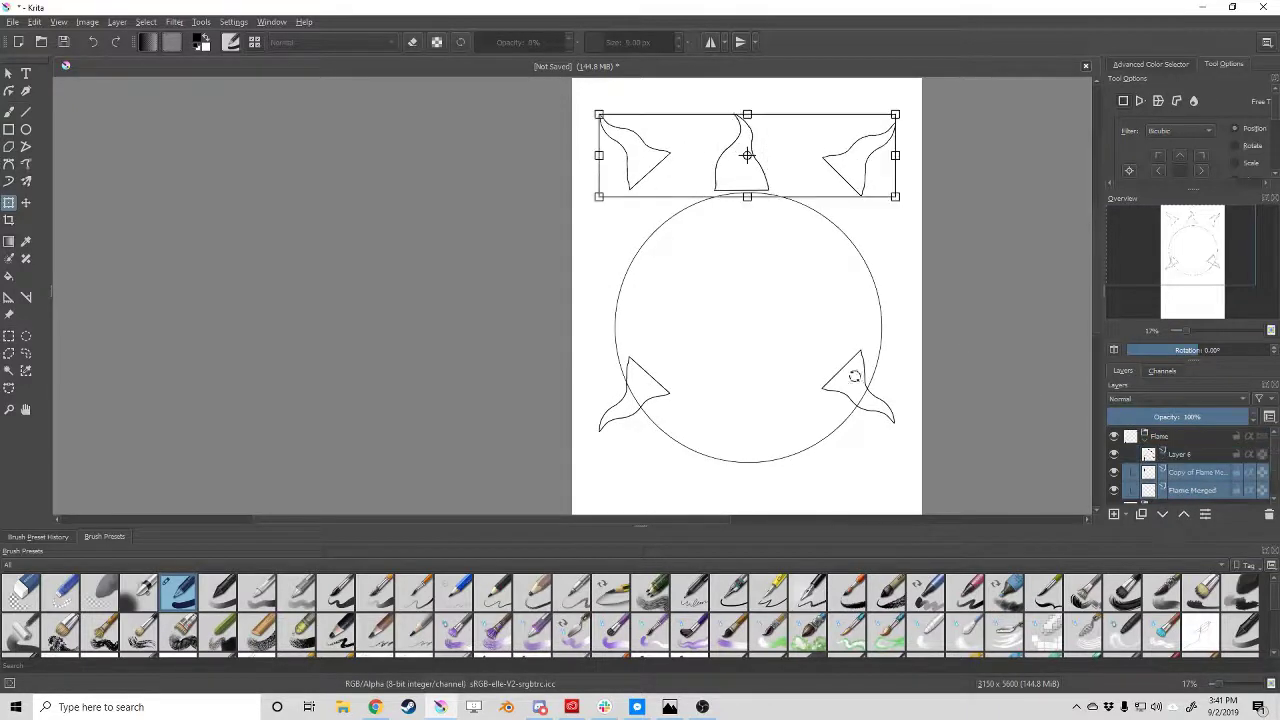
drag(805, 150, 805, 205)
key(Page_Down)
drag(853, 387, 853, 442)
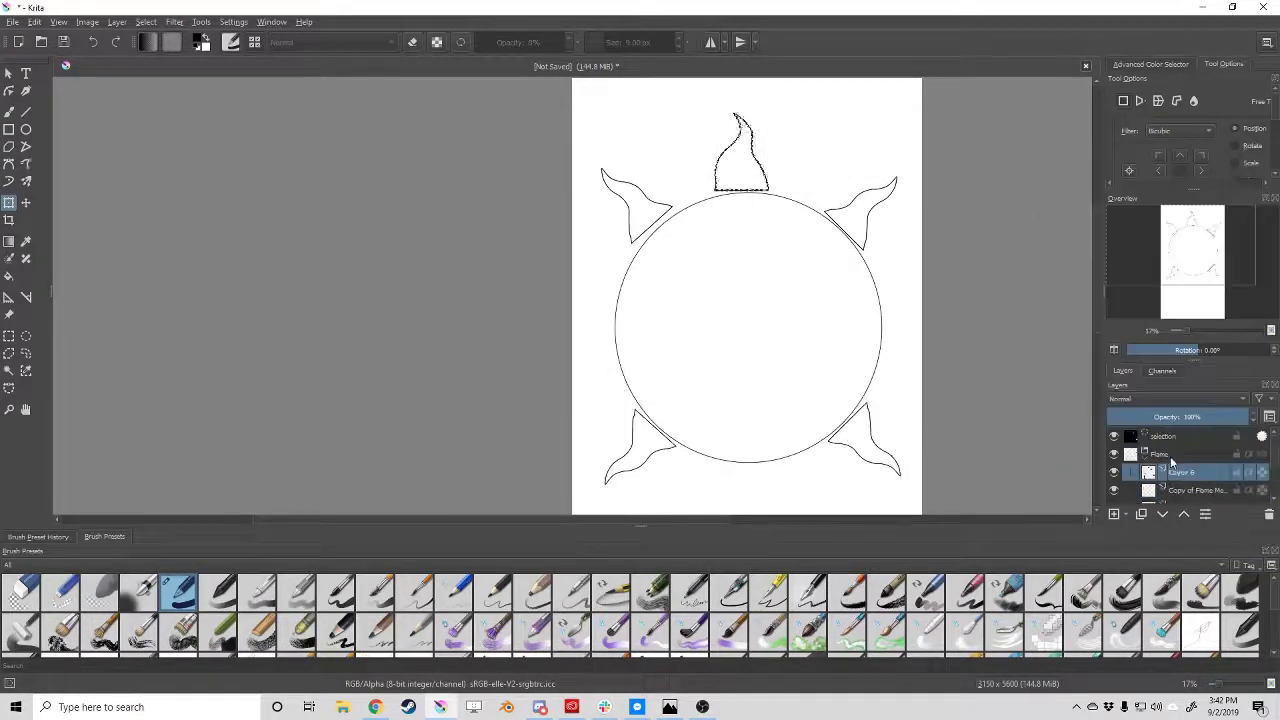
Duplicate the top flame, flip it upside down, and move it below the circle.
key(ctrl+j)
key(ctrl+t)
right_click(735, 160)
click(829, 274)
drag(761, 147, 749, 494)
scroll(749, 494, up, 3)
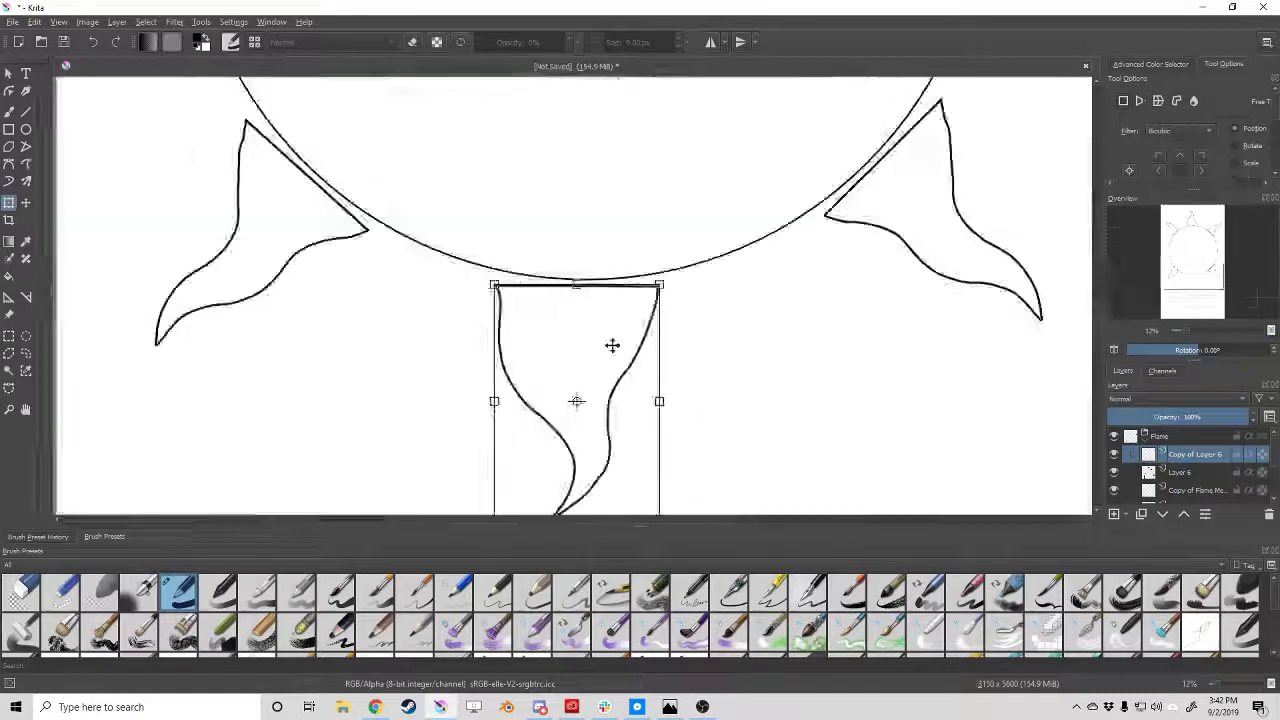
Browse the canvas input, general and display pages of Configure Krita, then close it.
click(233, 21)
click(285, 64)
click(418, 163)
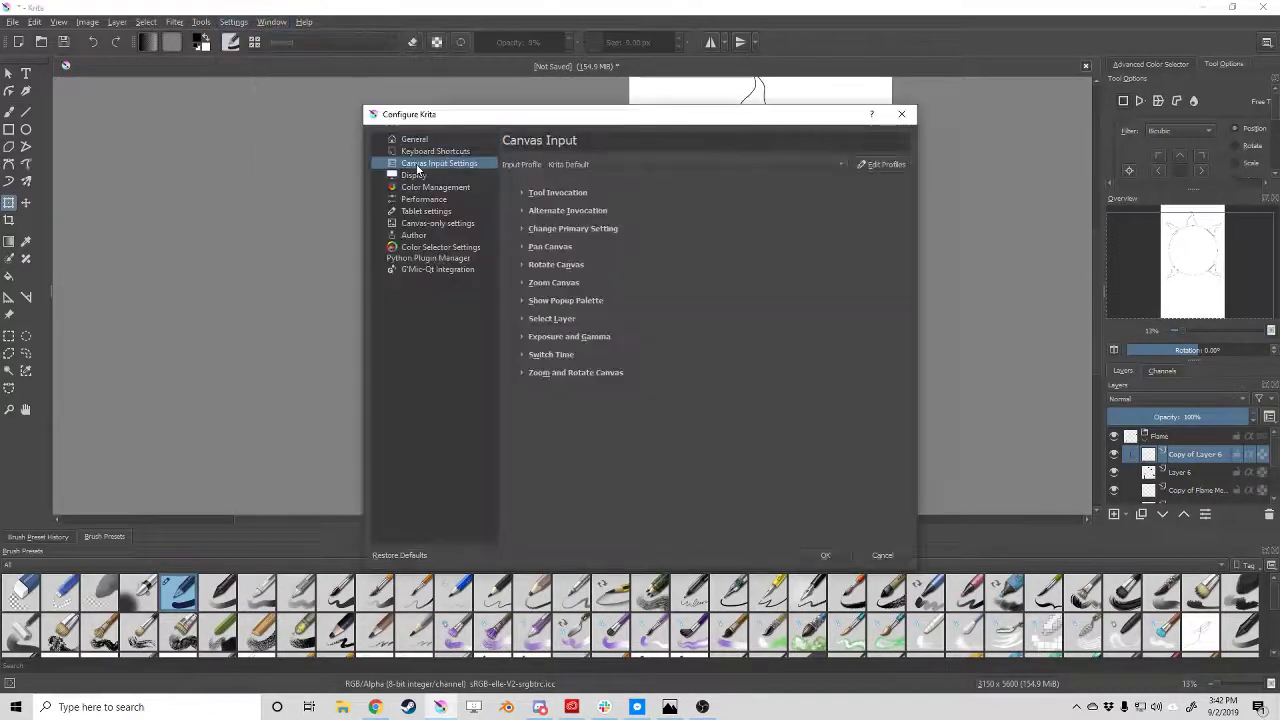
click(521, 264)
click(414, 139)
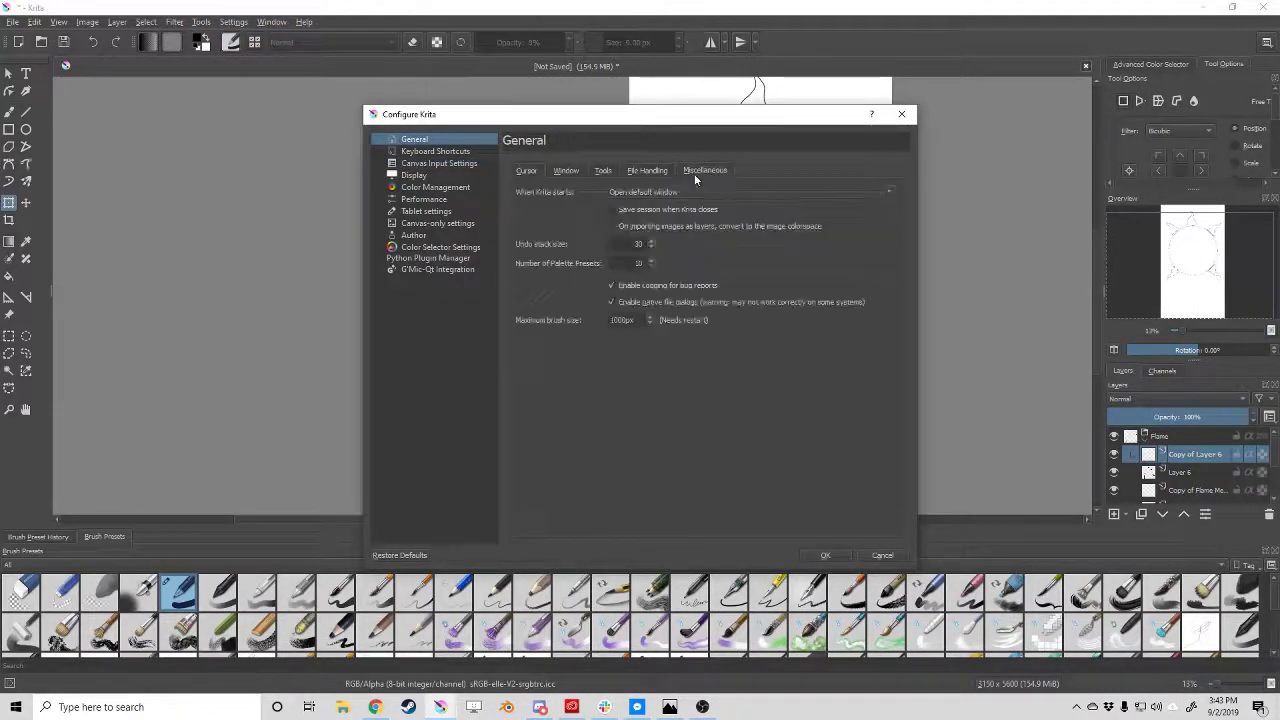
click(437, 223)
click(438, 163)
click(432, 175)
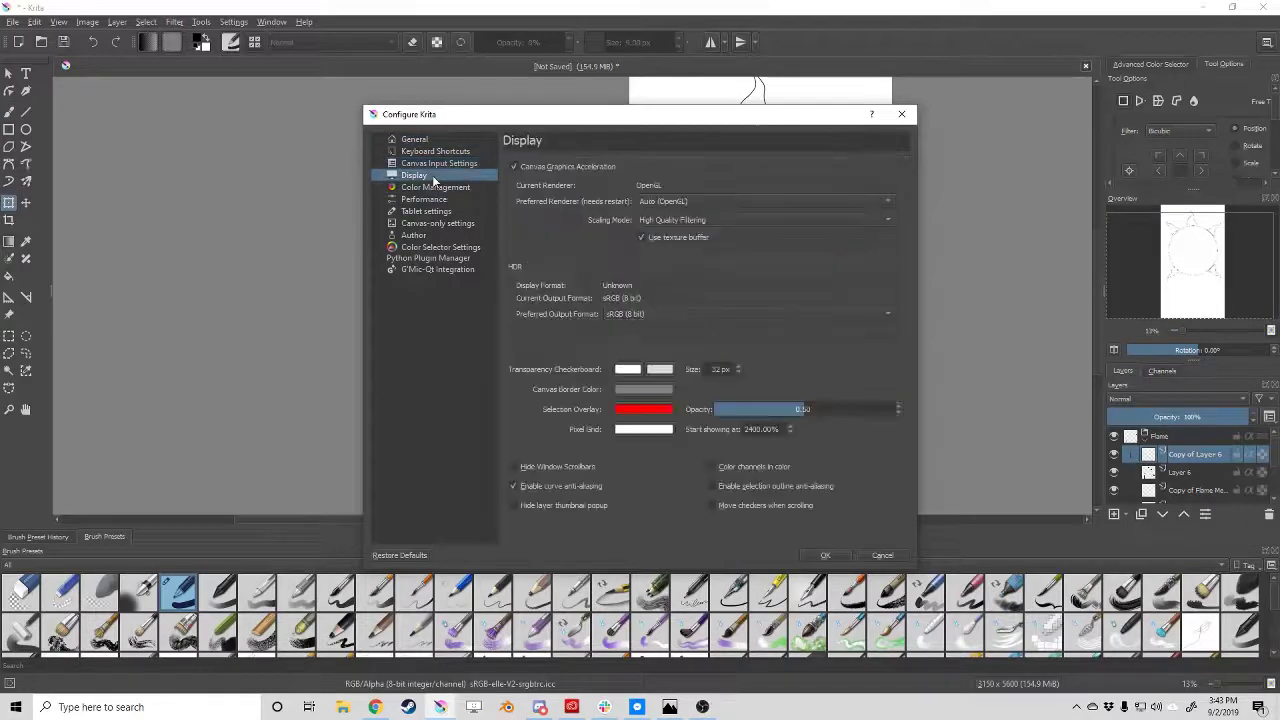
click(901, 114)
Commit the bottom flame's placement and merge all flame layers into Flame Merged.
scroll(800, 251, up, 1)
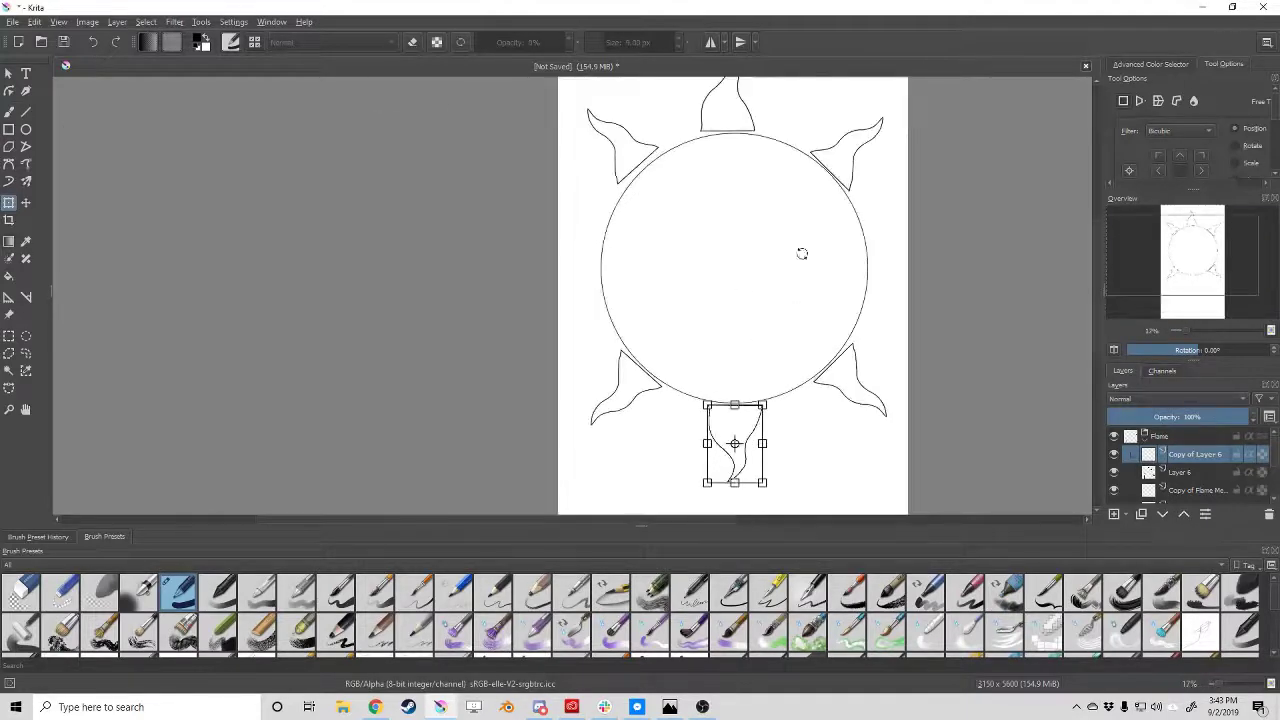
key(Return)
right_click(1189, 448)
click(1107, 279)
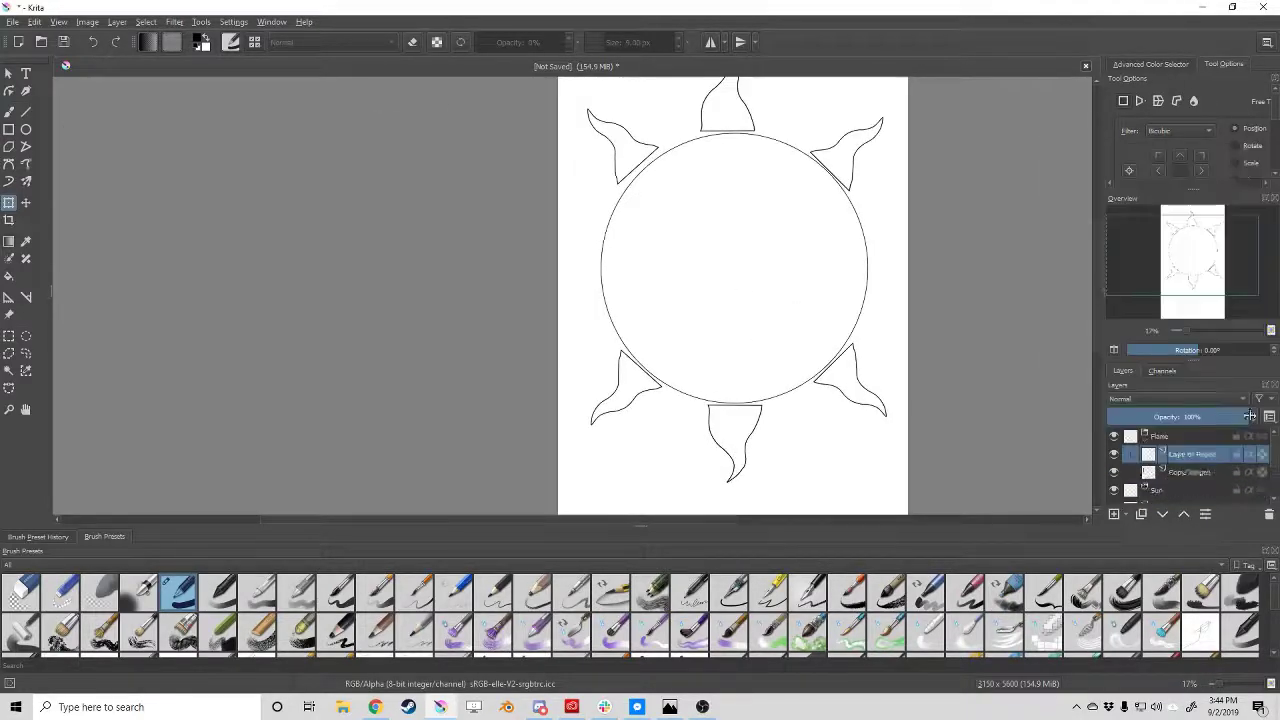
Reposition the merged flames around the circle and select the Sun layer.
scroll(760, 198, down, 1)
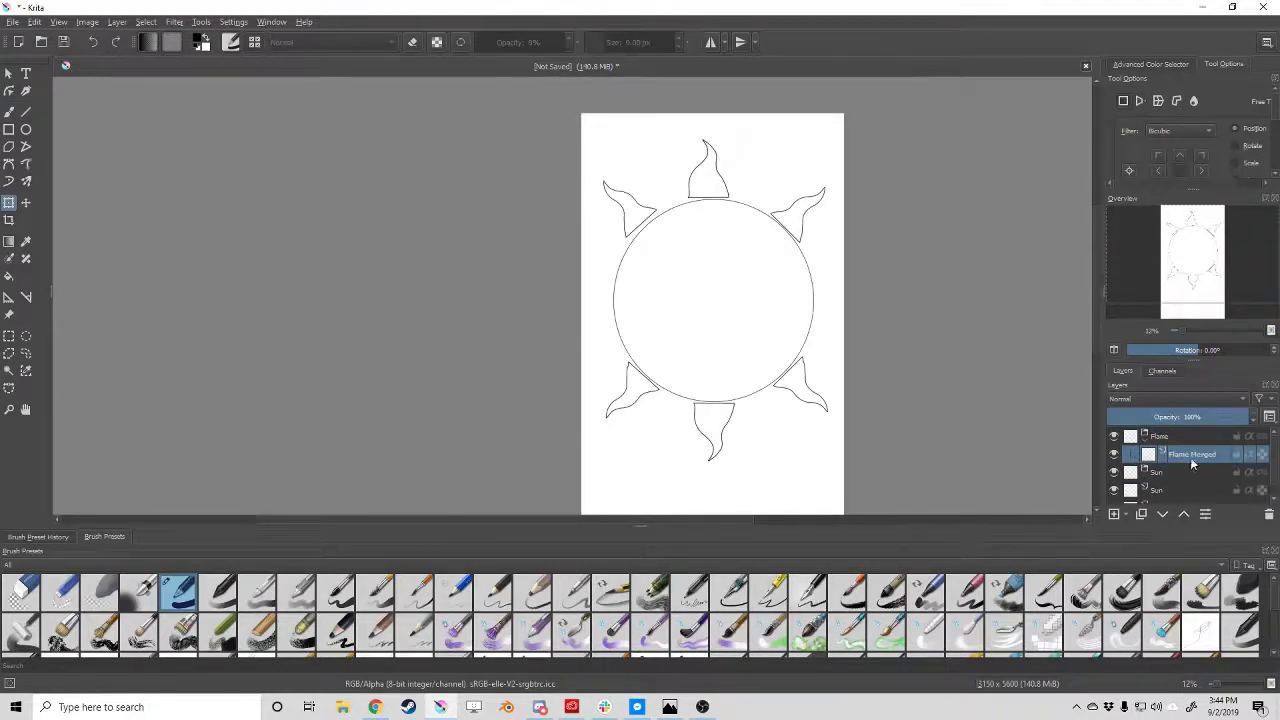
drag(713, 300, 731, 255)
click(1156, 490)
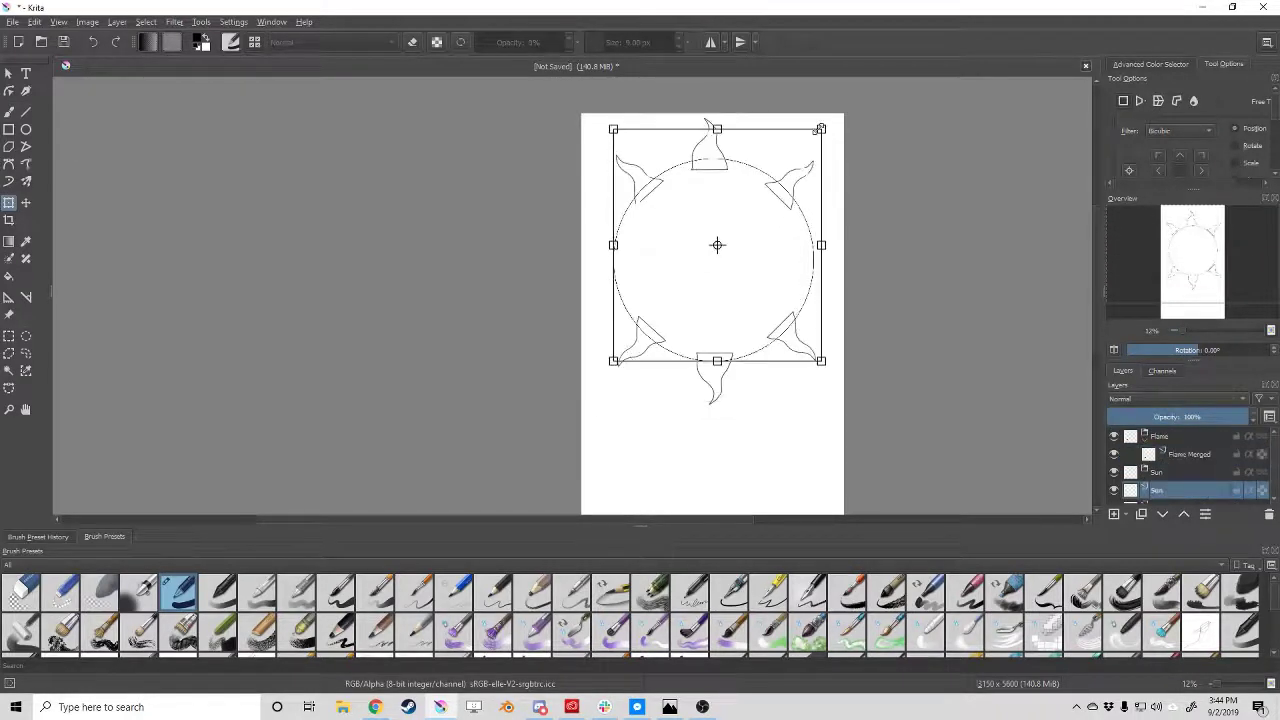
scroll(818, 128, up, 1)
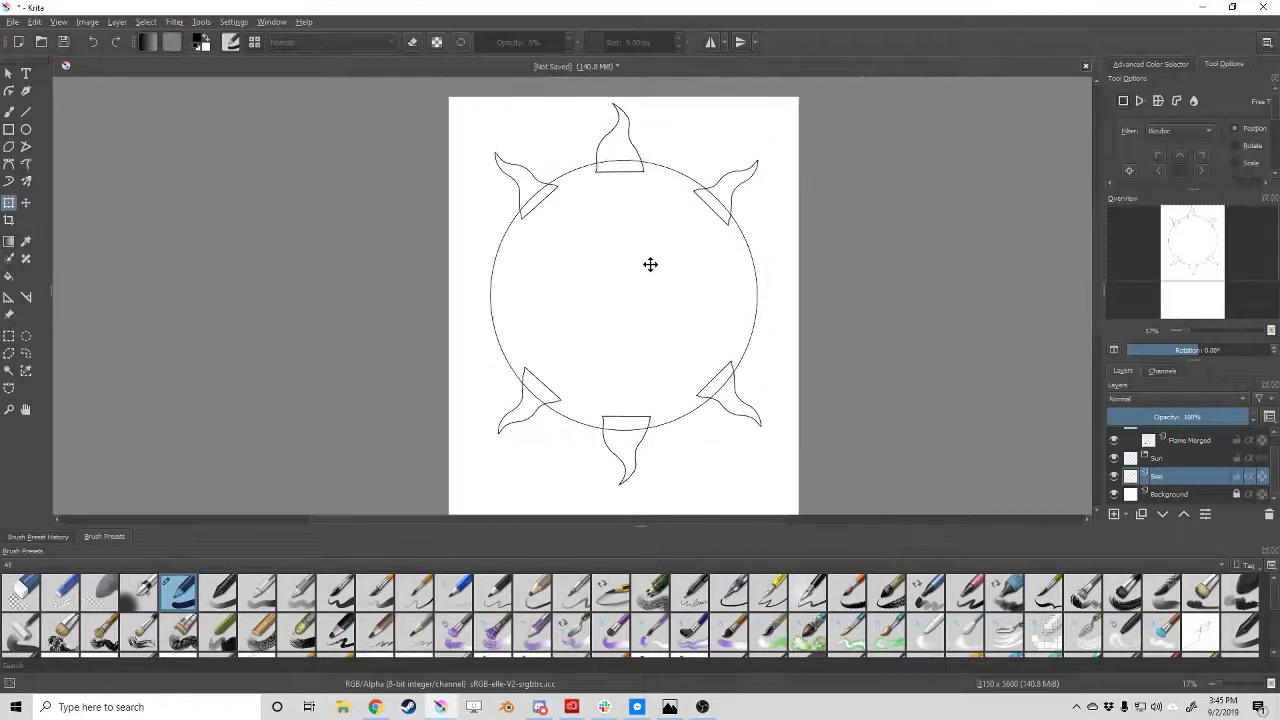
Add a new layer, draw a curling flame with the brush, and rotate it sideways.
key(b)
scroll(616, 226, up, 2)
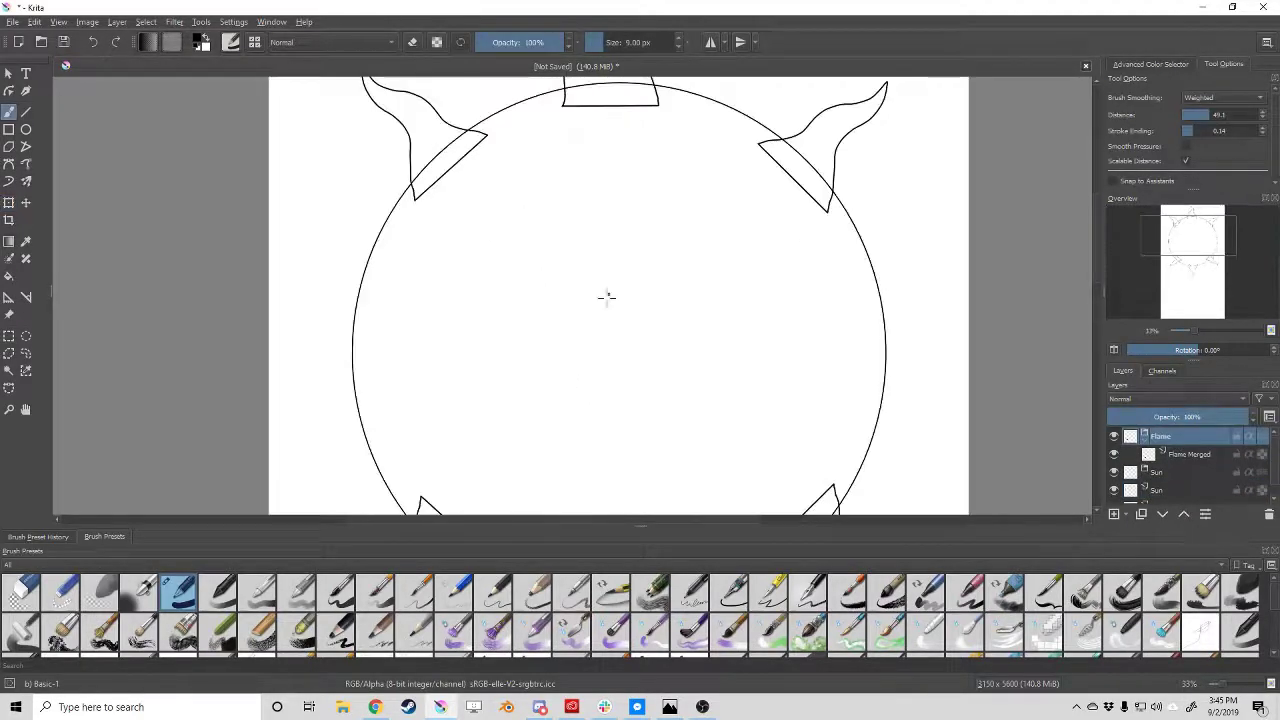
scroll(600, 290, down, 1)
key(Insert)
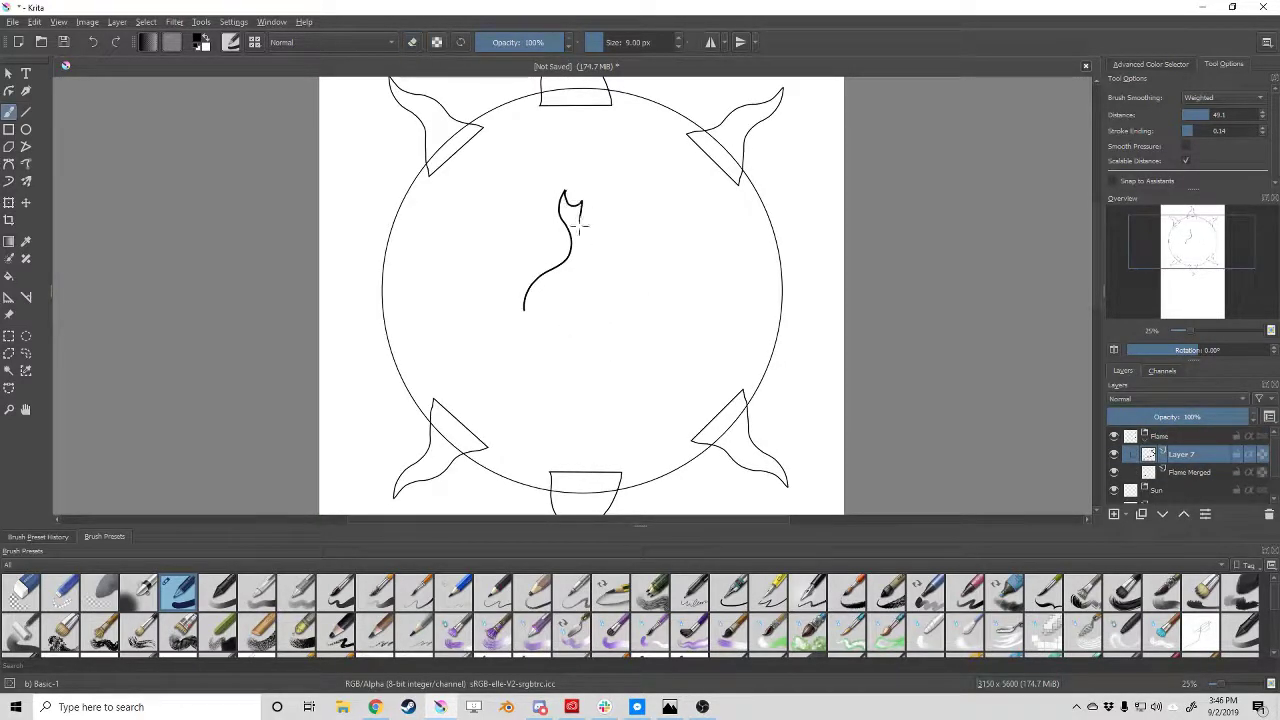
scroll(672, 264, down, 1)
key(ctrl+t)
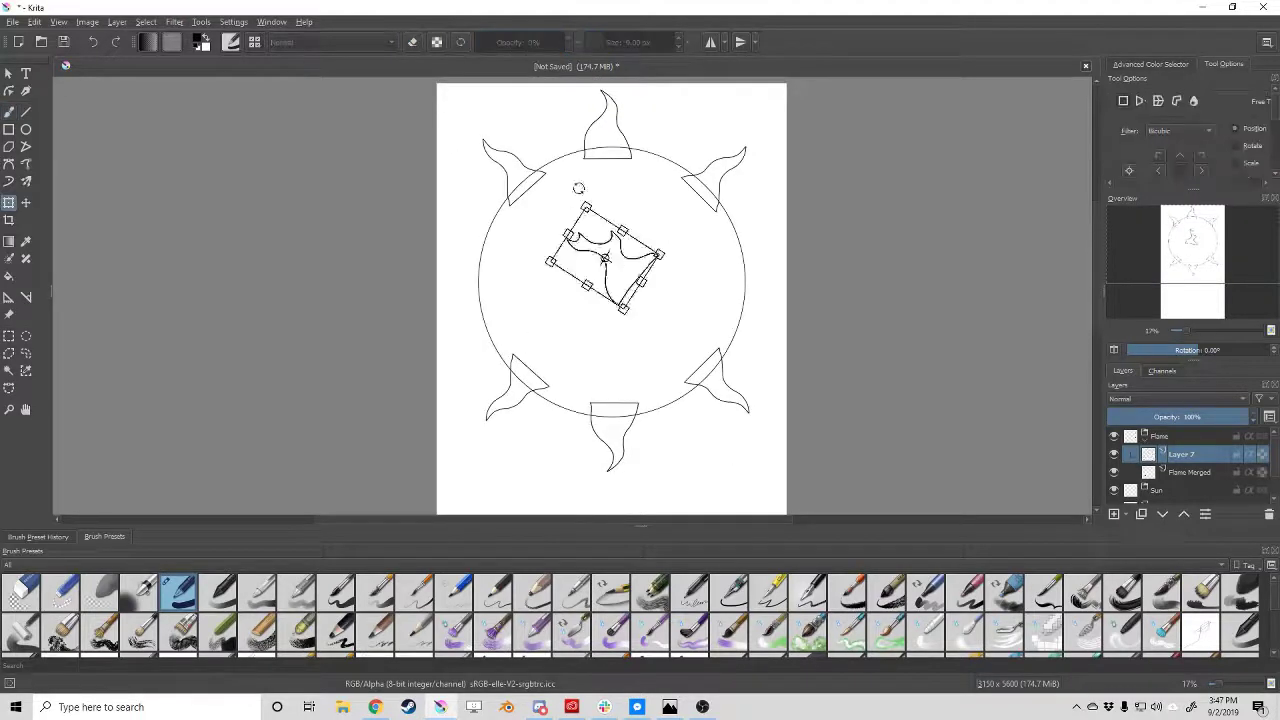
mouse_move(610, 258)
mouse_down()
mouse_move(476, 266)
mouse_move(757, 297)
mouse_up()
Mirror a copy of the new flame onto the right side and merge it down.
key(Return)
right_click(500, 265)
click(514, 366)
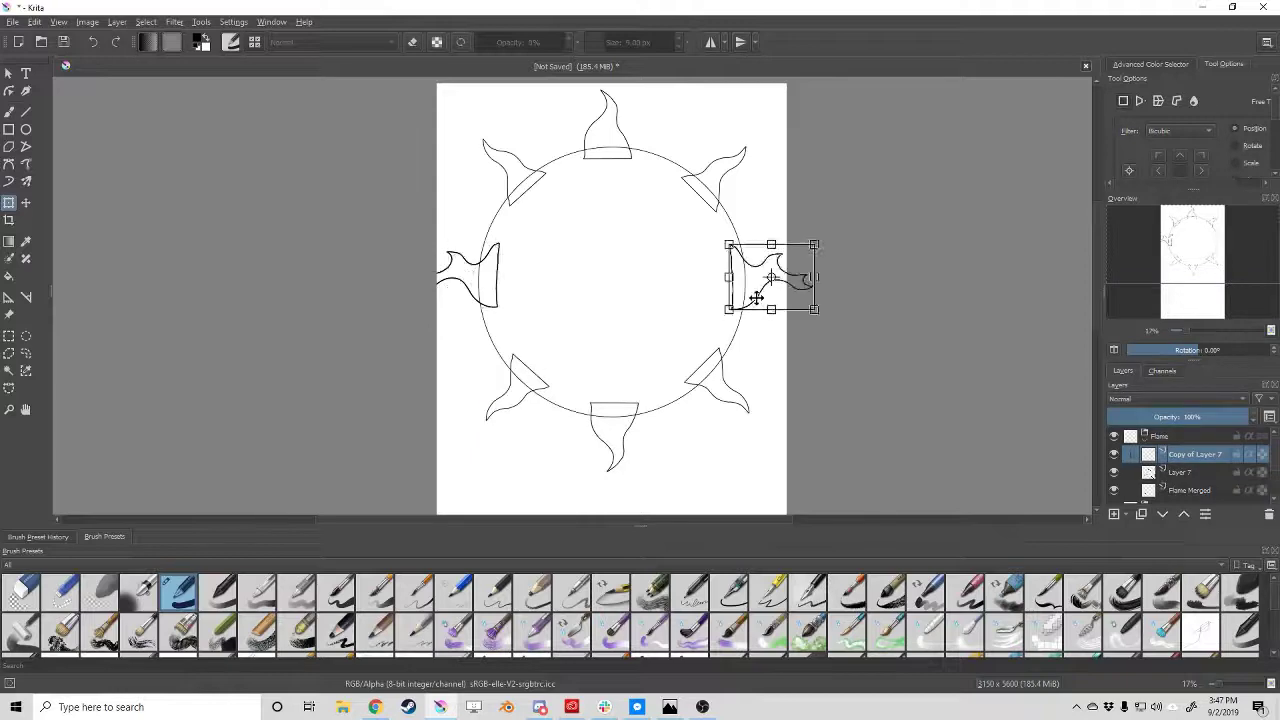
right_click(1190, 454)
click(1112, 491)
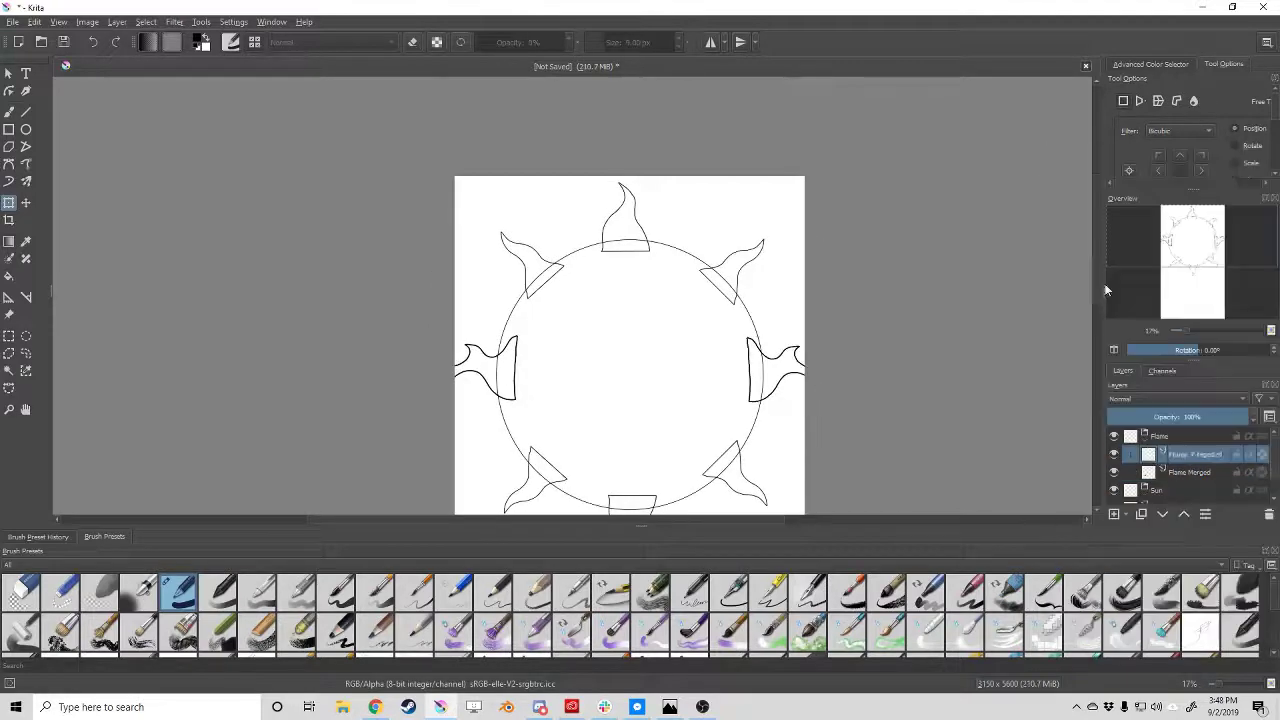
Adjust the sun's size and position, and briefly toggle the Background layer's visibility.
drag(740, 300, 769, 229)
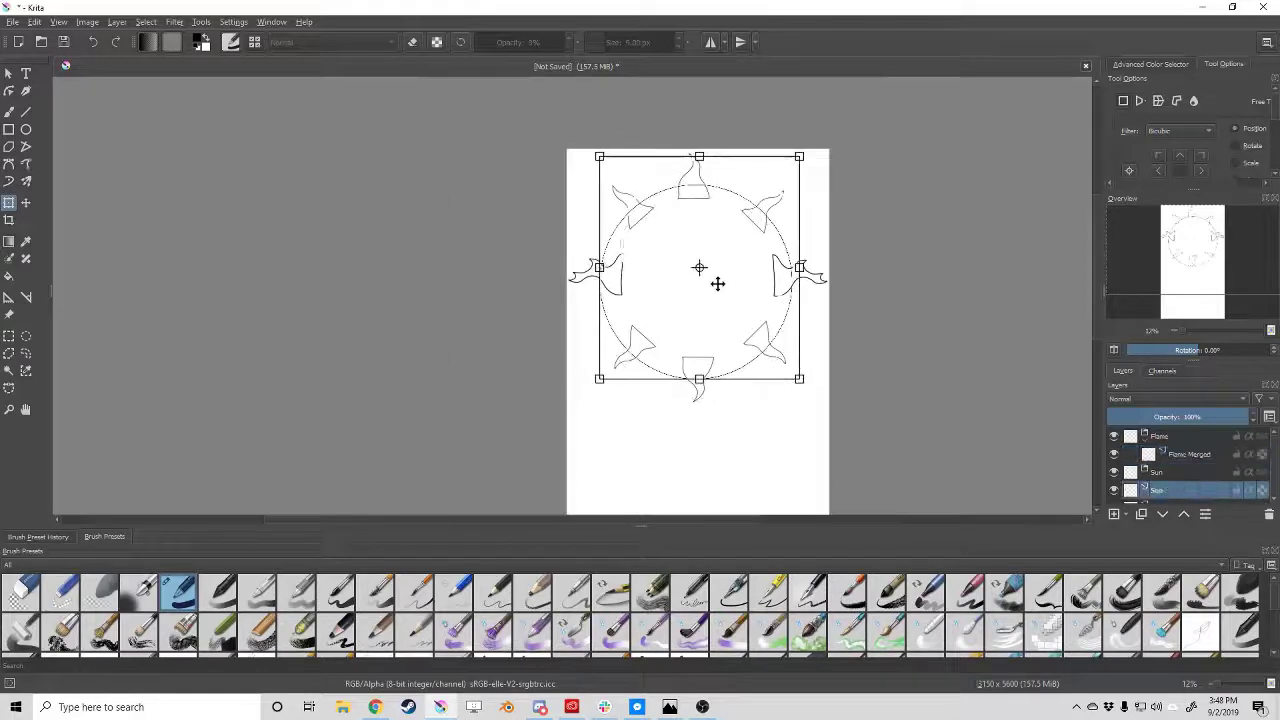
key(ctrl+equal)
key(Return)
click(1114, 494)
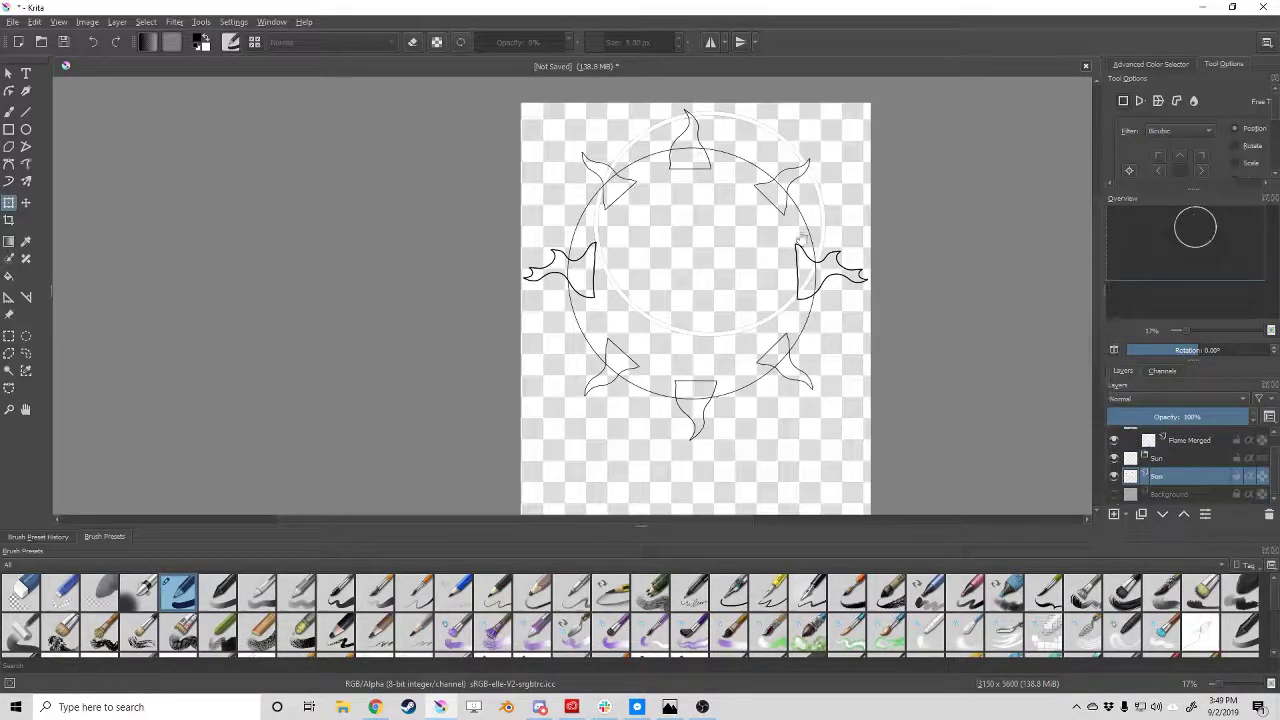
click(1114, 494)
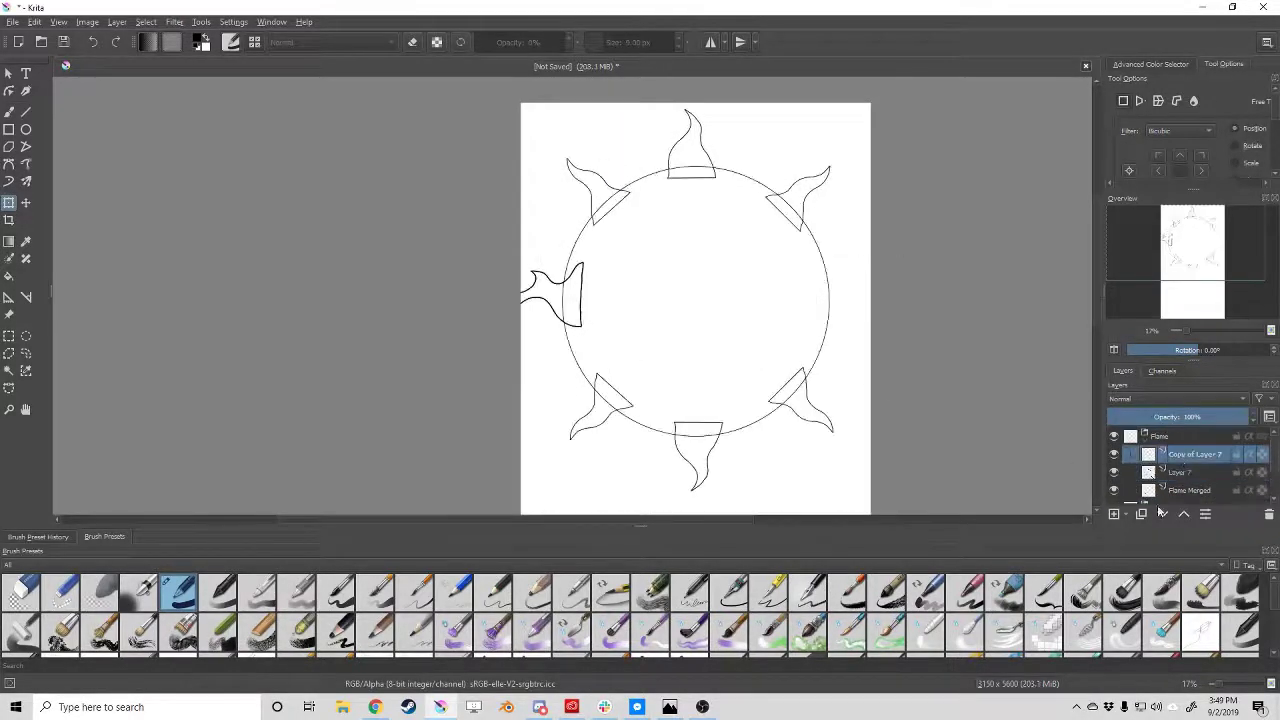
Swing a flame copy to the left, mirror one to the right, and merge into Flame Merged.
drag(640, 183, 508, 285)
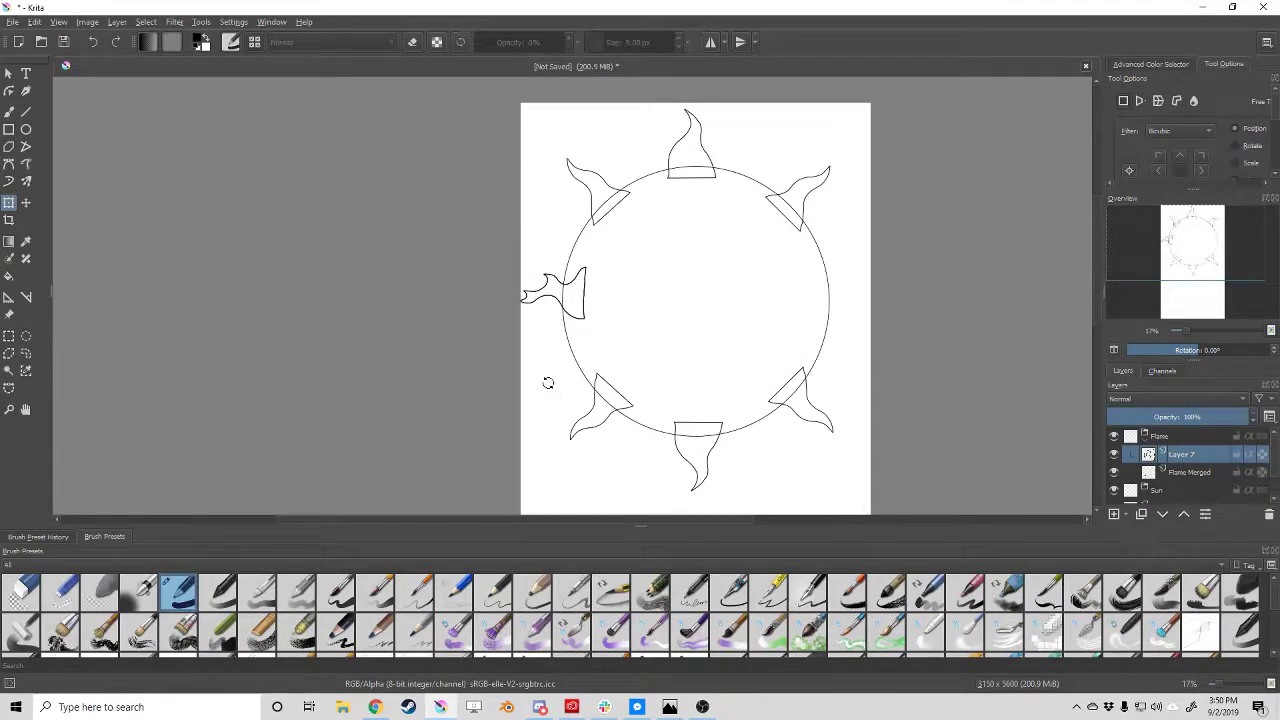
right_click(622, 310)
click(620, 420)
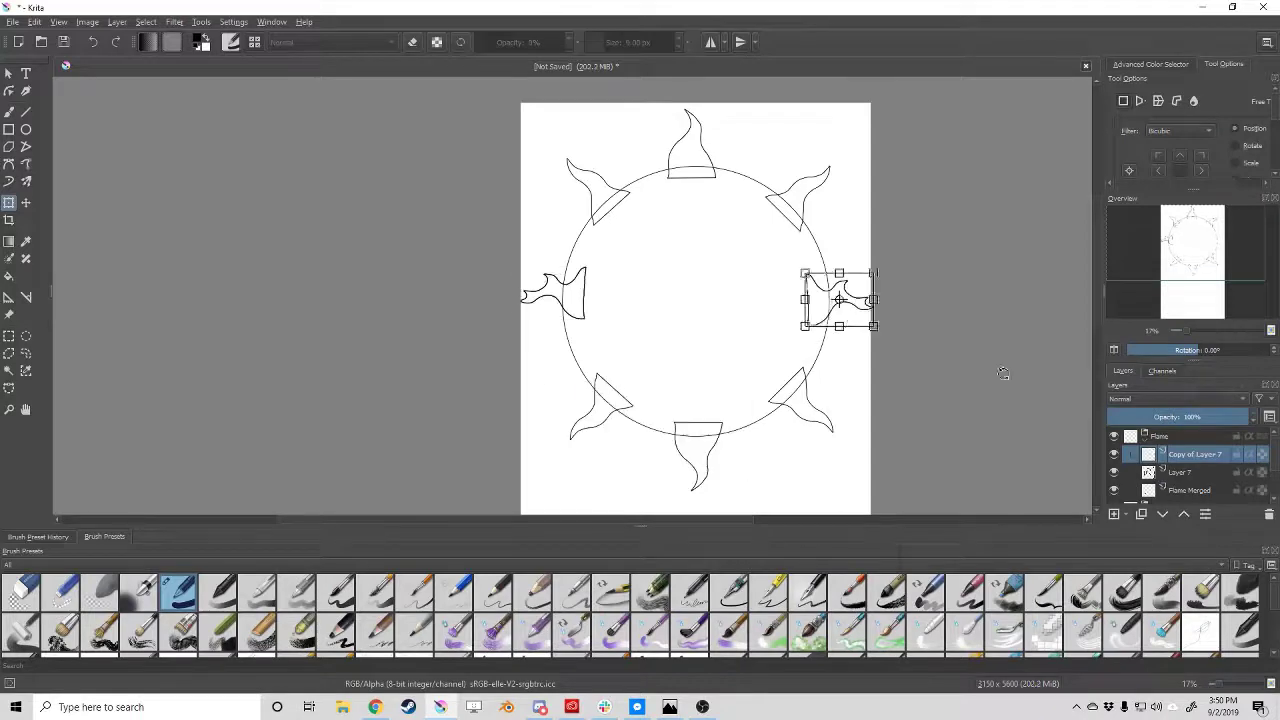
key(ctrl+e)
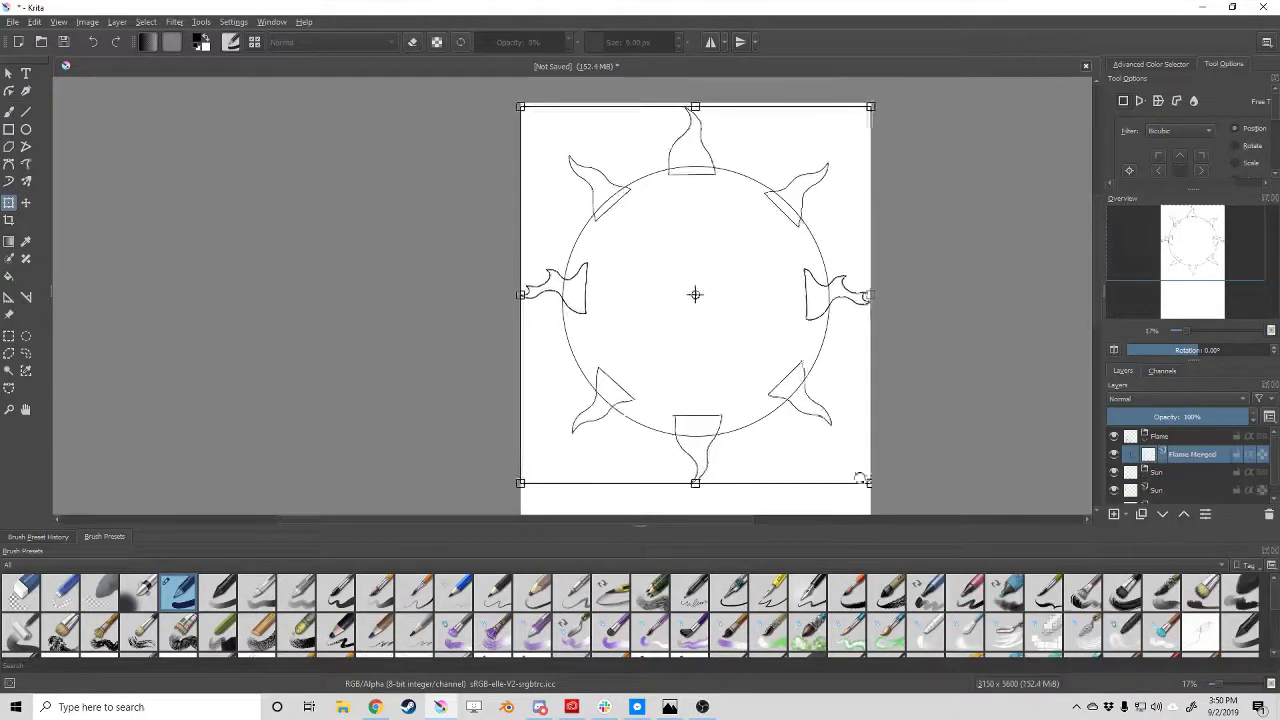
Select the Sun layer and switch between the Transform and Freehand Brush tools.
click(1157, 490)
scroll(820, 160, up, 5)
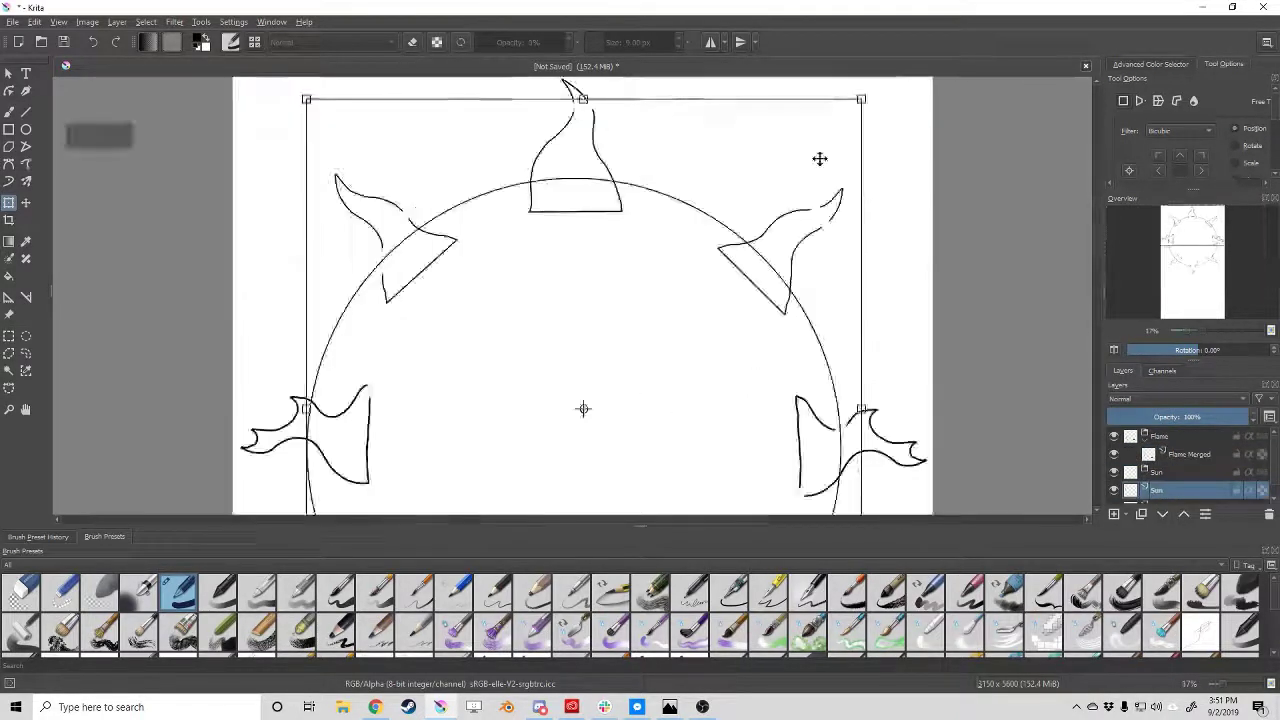
scroll(700, 332, down, 4)
scroll(763, 226, up, 3)
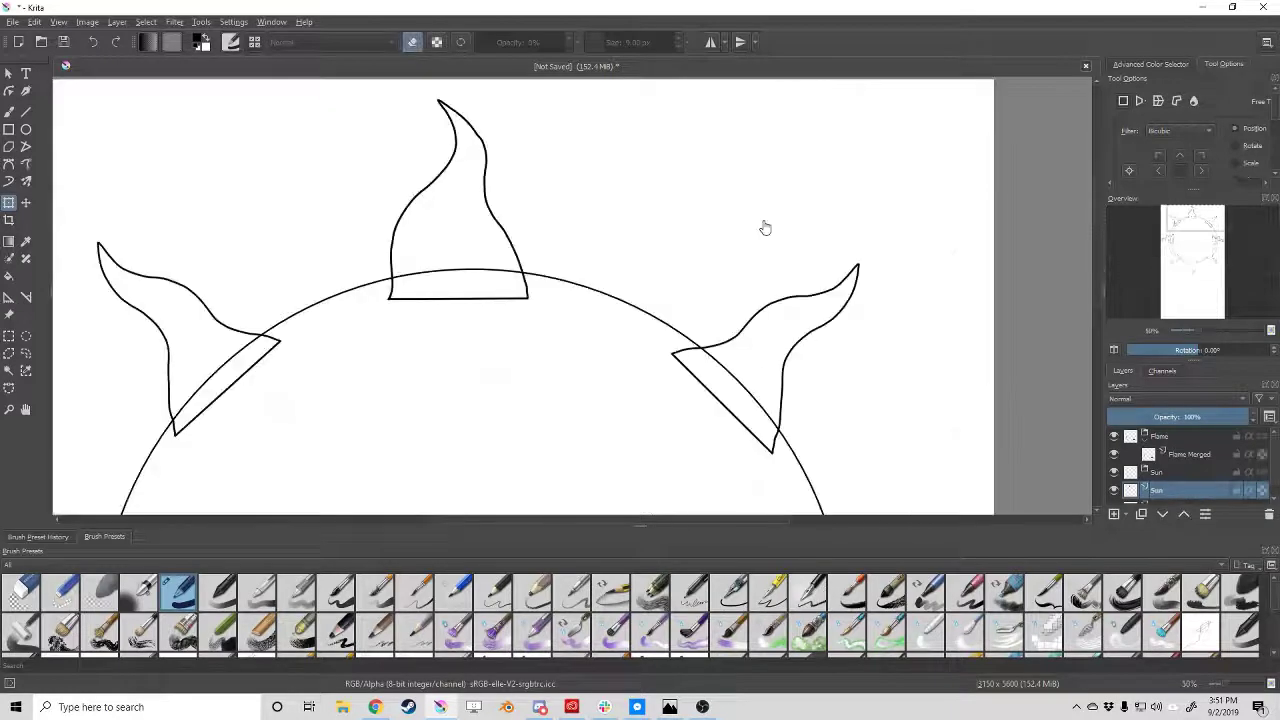
key(b)
key(ctrl+t)
key(b)
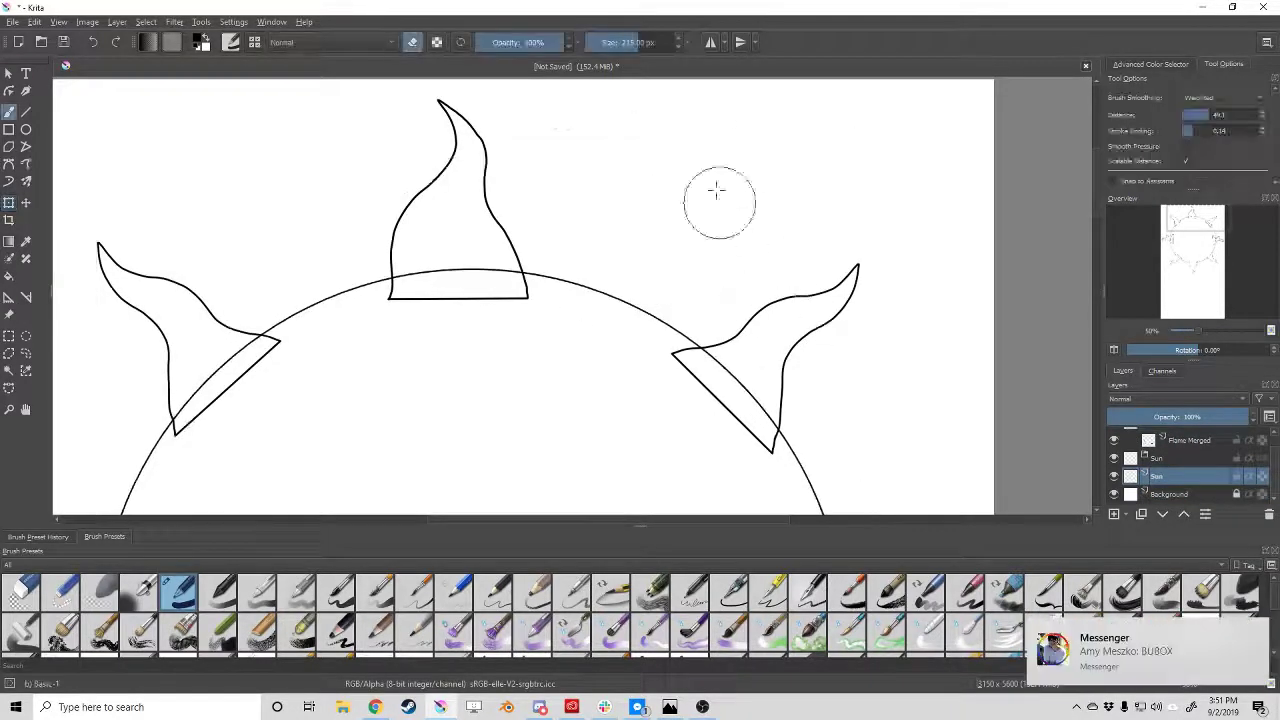
key(ctrl+t)
scroll(687, 245, up, 1)
key(b)
scroll(512, 363, up, 1)
scroll(600, 317, down, 4)
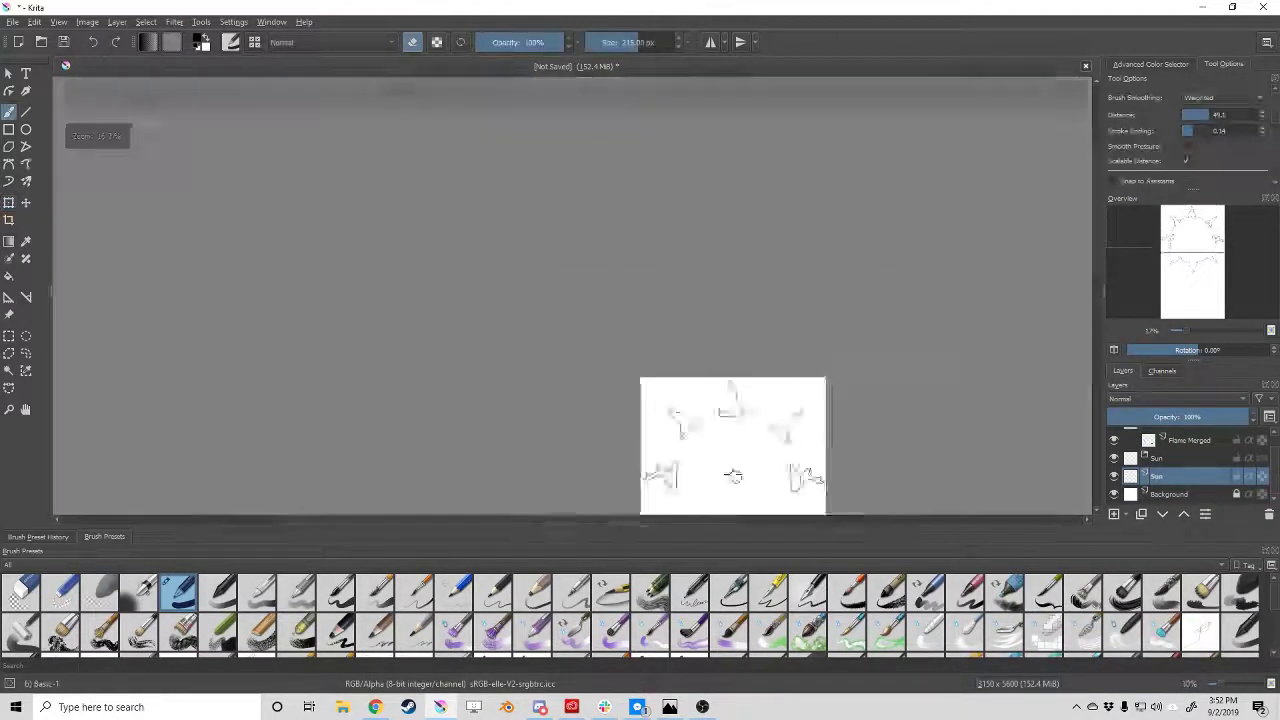
scroll(704, 340, up, 2)
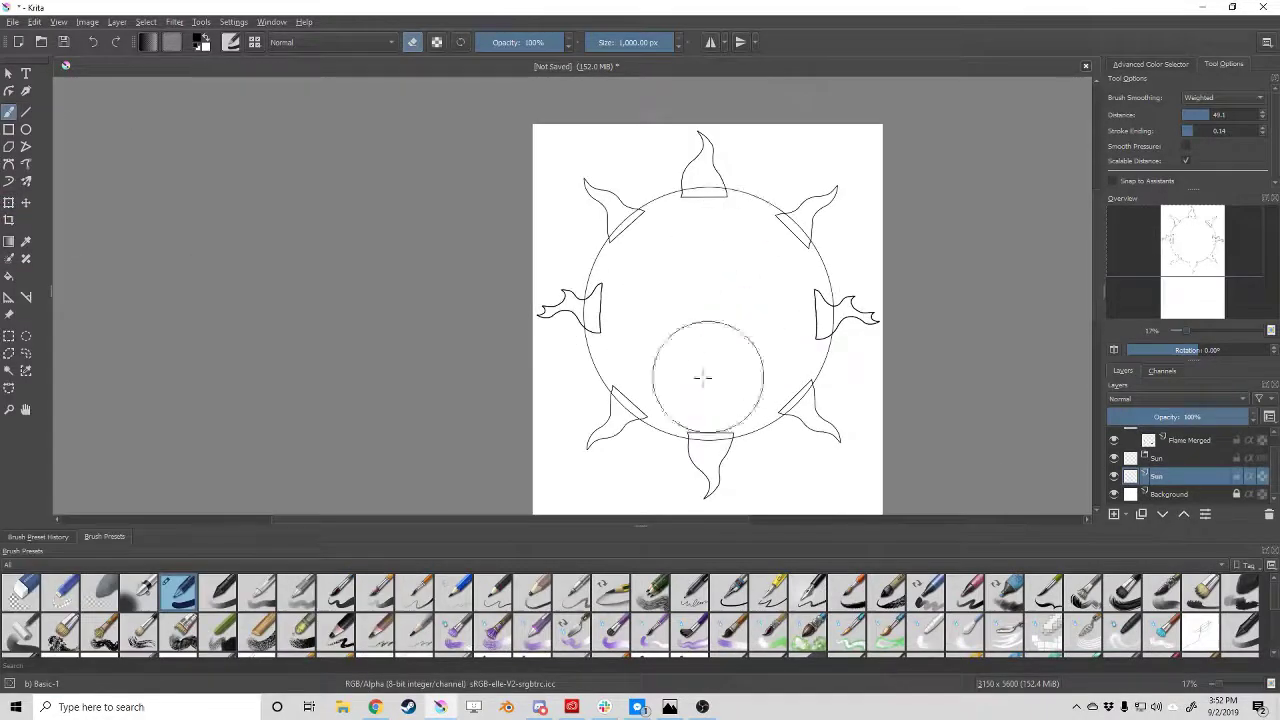
Delete the extra sun circle layer and move the layer up under the Sun group.
key(ctrl+t)
scroll(600, 260, up, 3)
scroll(697, 111, down, 2)
scroll(957, 480, down, 3)
scroll(416, 197, up, 3)
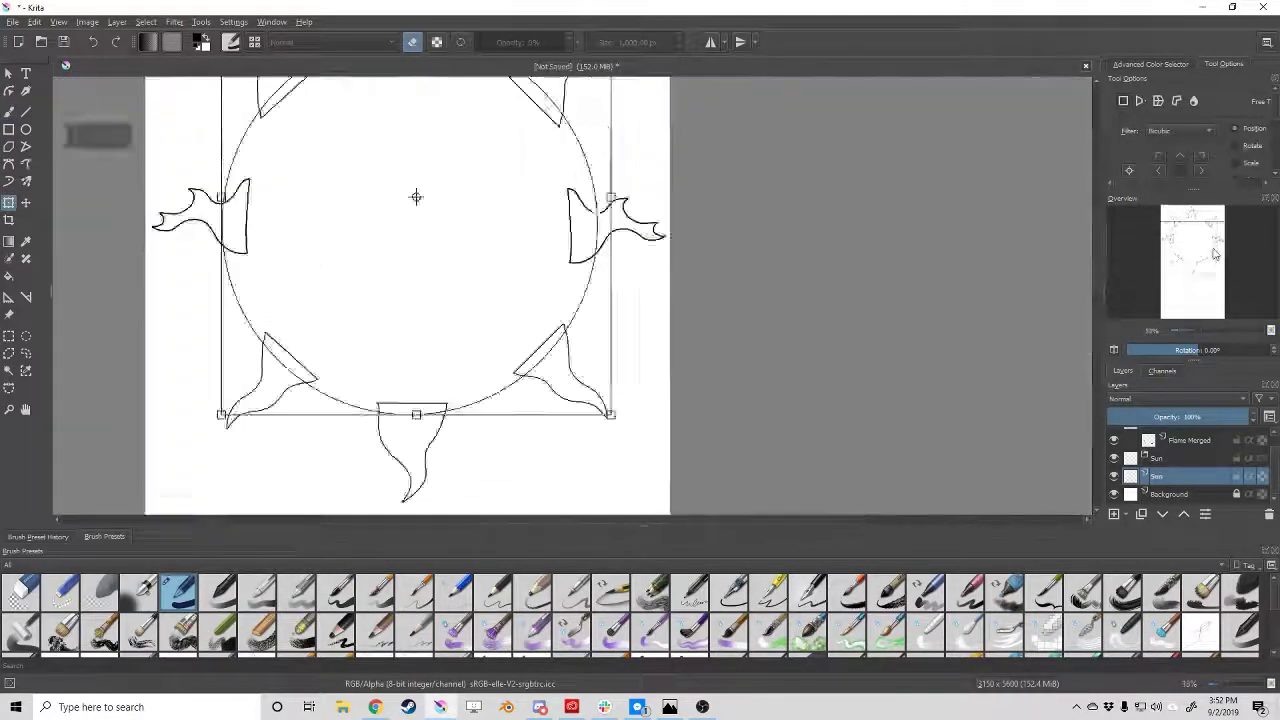
scroll(416, 197, up, 2)
key(b)
scroll(900, 300, down, 5)
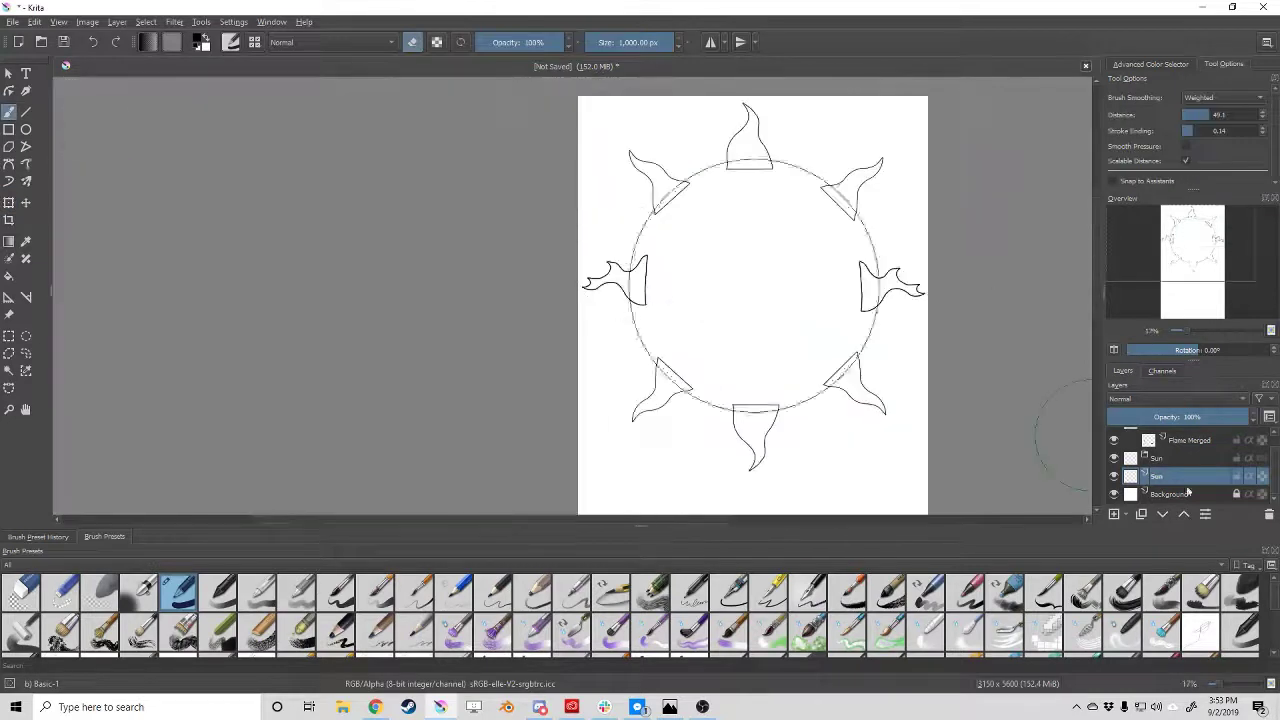
key(shift+Delete)
click(1184, 514)
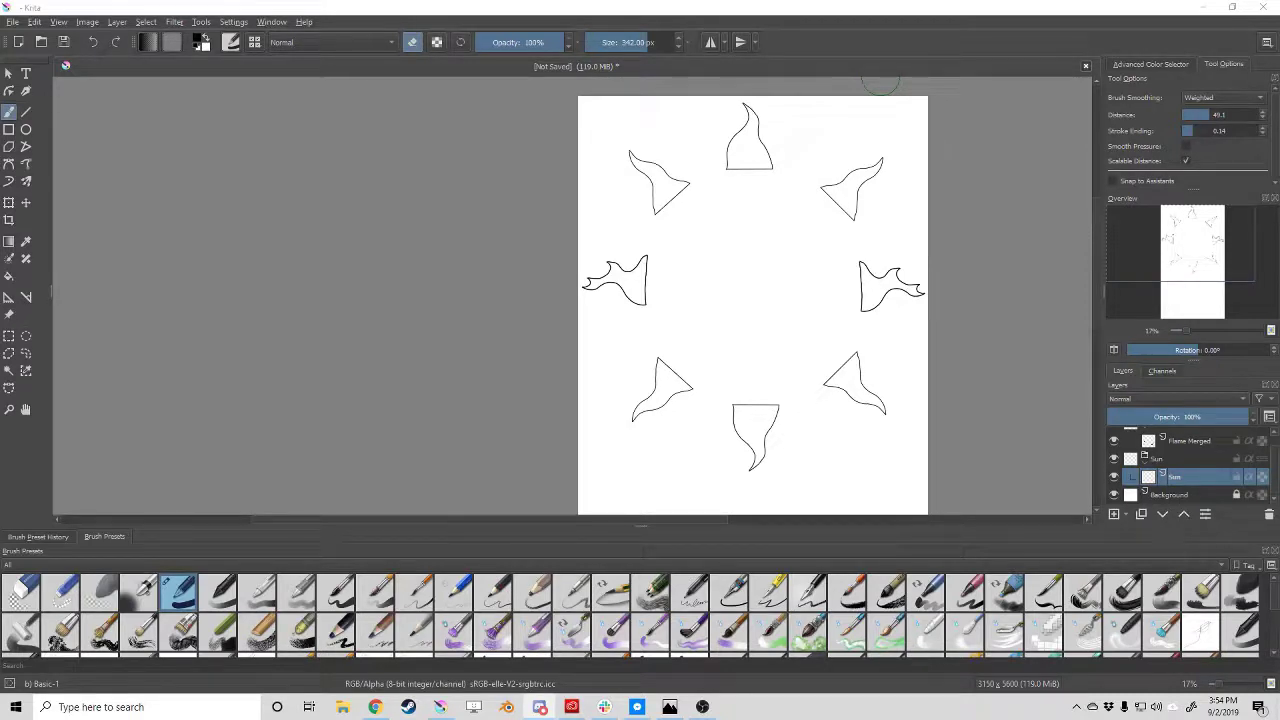
Draw a trial ellipse in the canvas centre, then undo it.
key(e)
drag(657, 196, 829, 334)
key(ctrl+z)
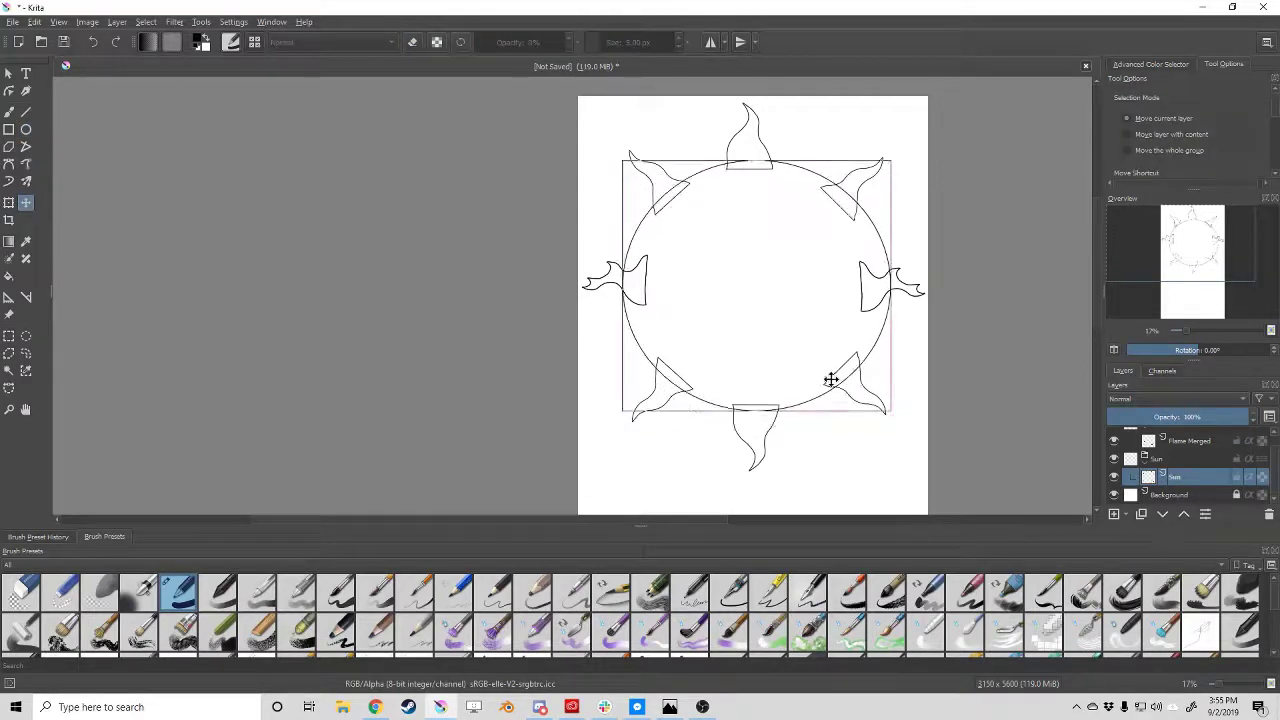
Shift the sun circle up and right, then shrink it to meet the flame bases.
key(ctrl+z)
drag(643, 142, 928, 424)
key(ctrl+t)
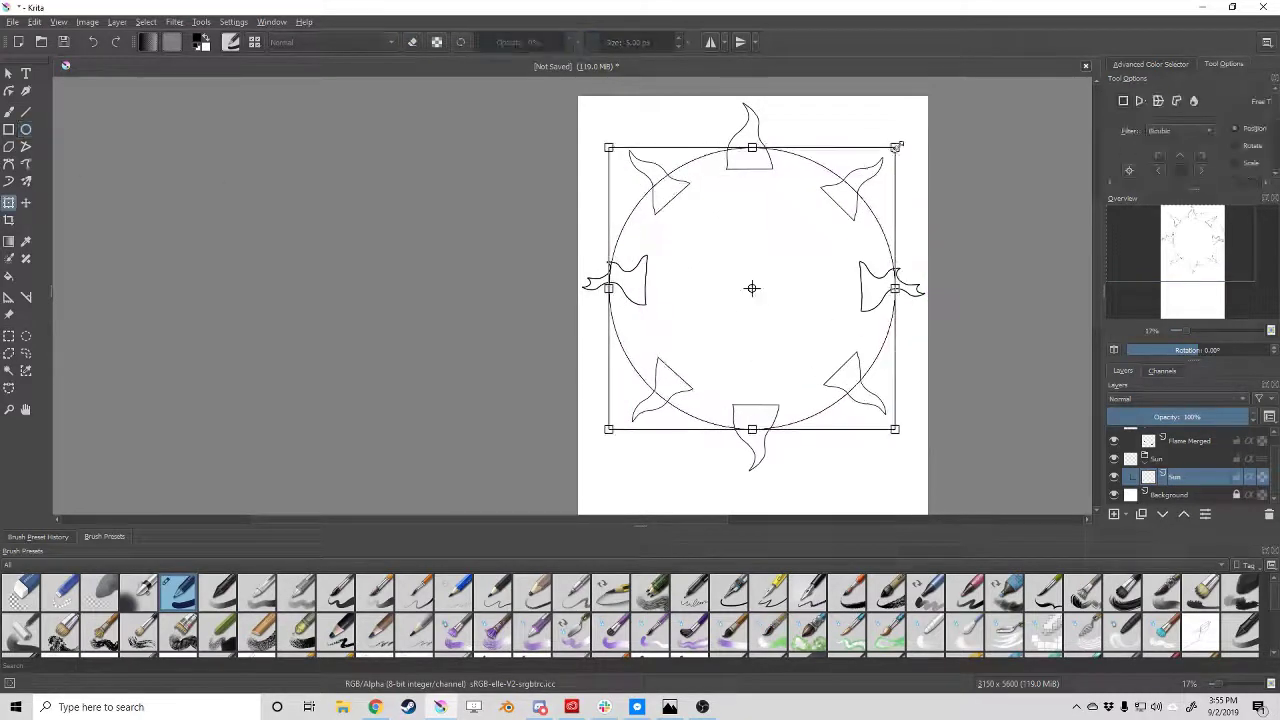
mouse_move(786, 289)
mouse_down()
mouse_move(802, 296)
mouse_move(795, 270)
mouse_up()
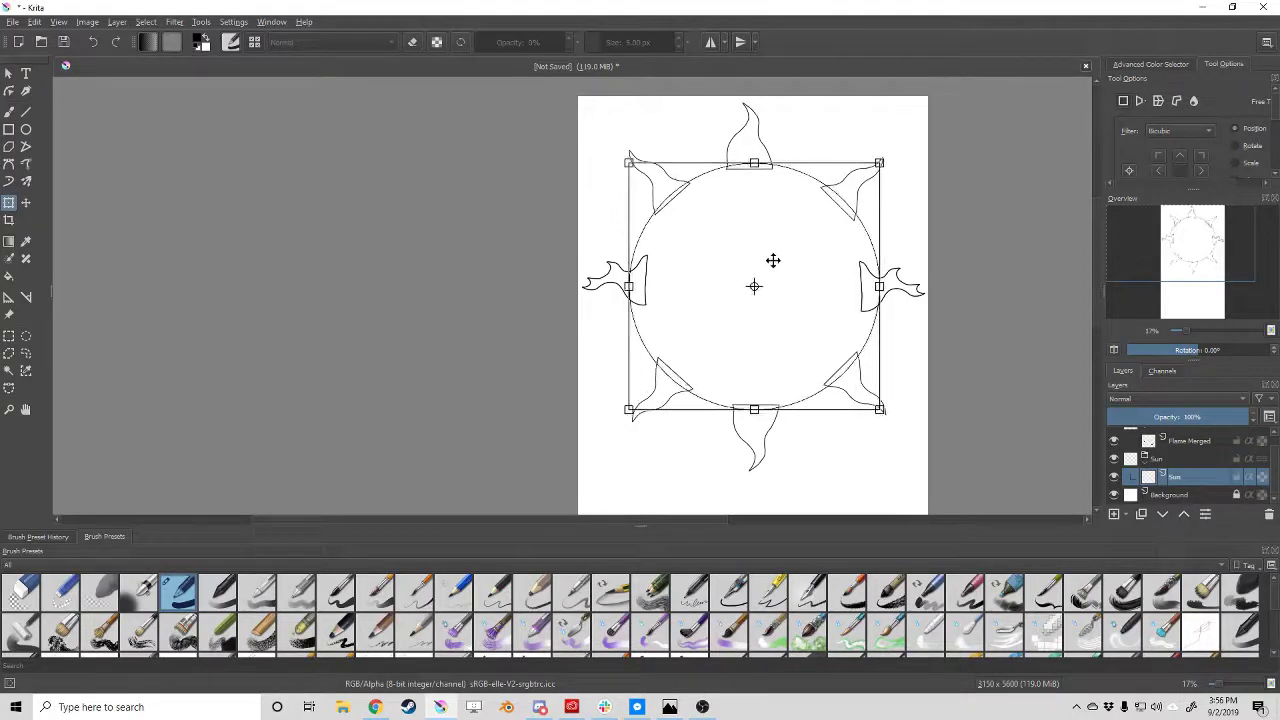
key(Return)
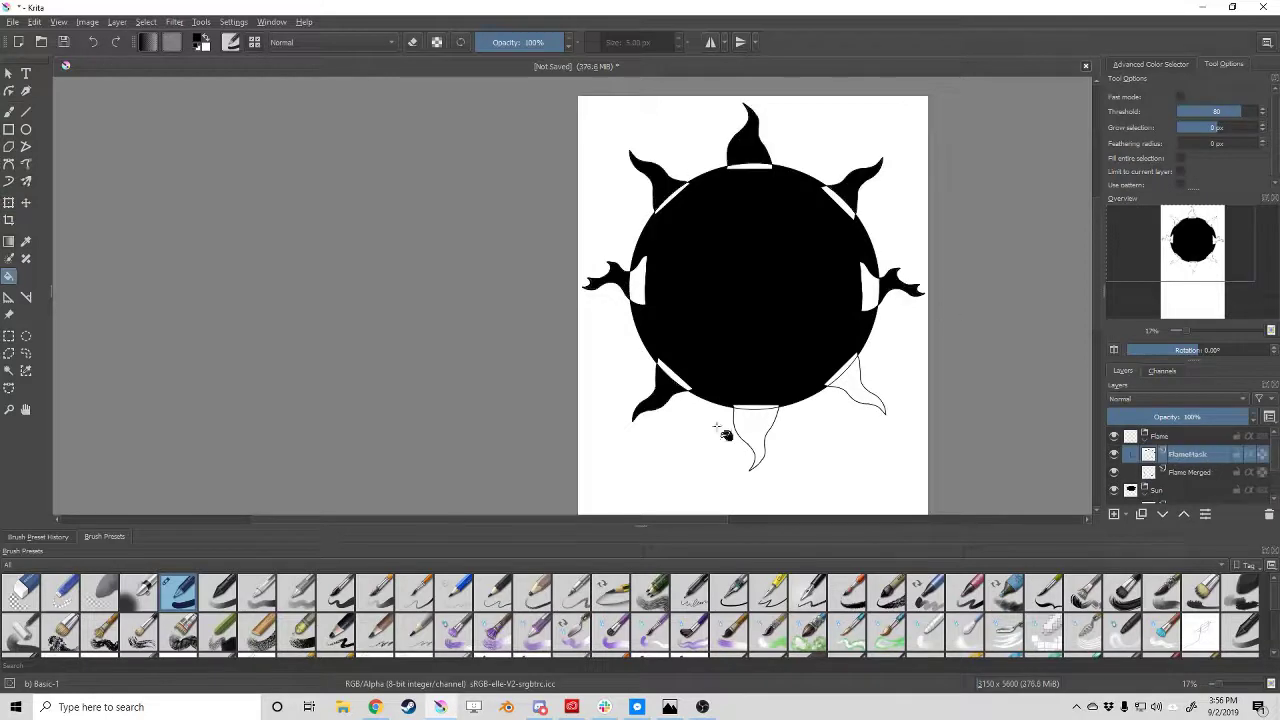
Hide the flames, fill the sun circle solid black, and select its interior.
click(1116, 451)
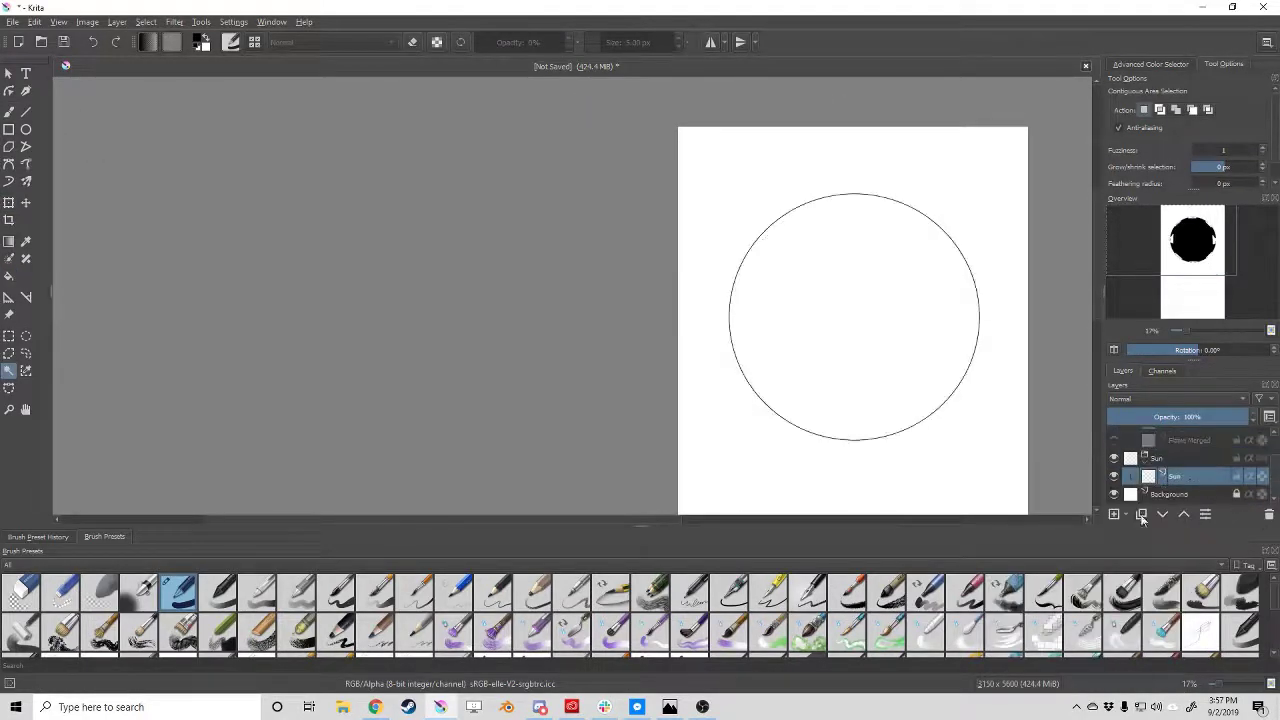
key(f)
click(805, 303)
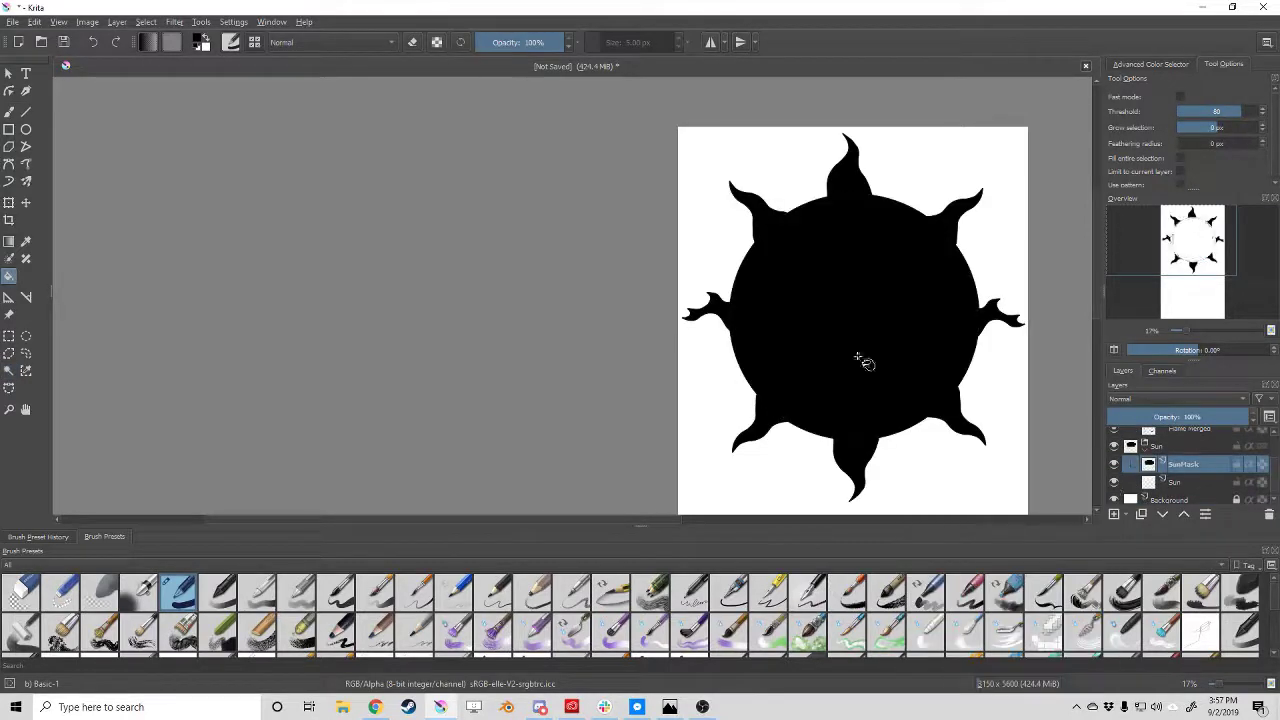
ctrl+click(1132, 471)
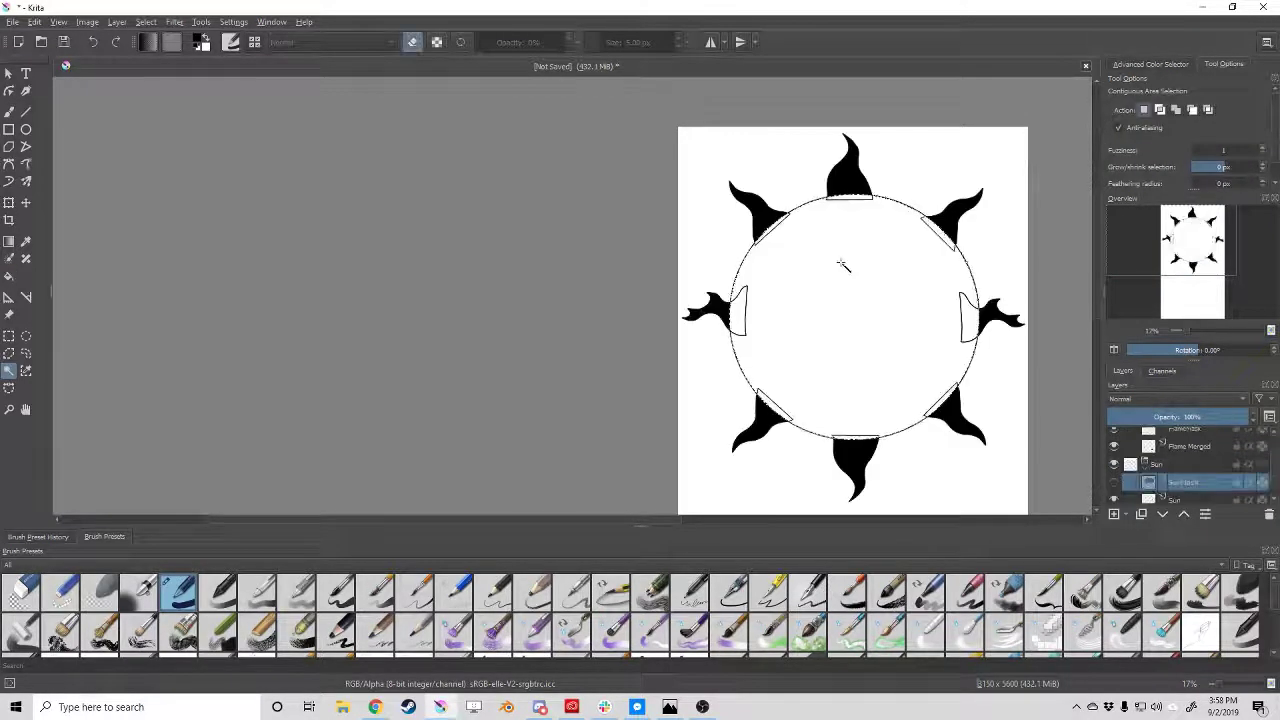
Switch to a much larger brush for erasing the flame bases.
key(b)
key(Page_Down)
scroll(955, 378, up, 2)
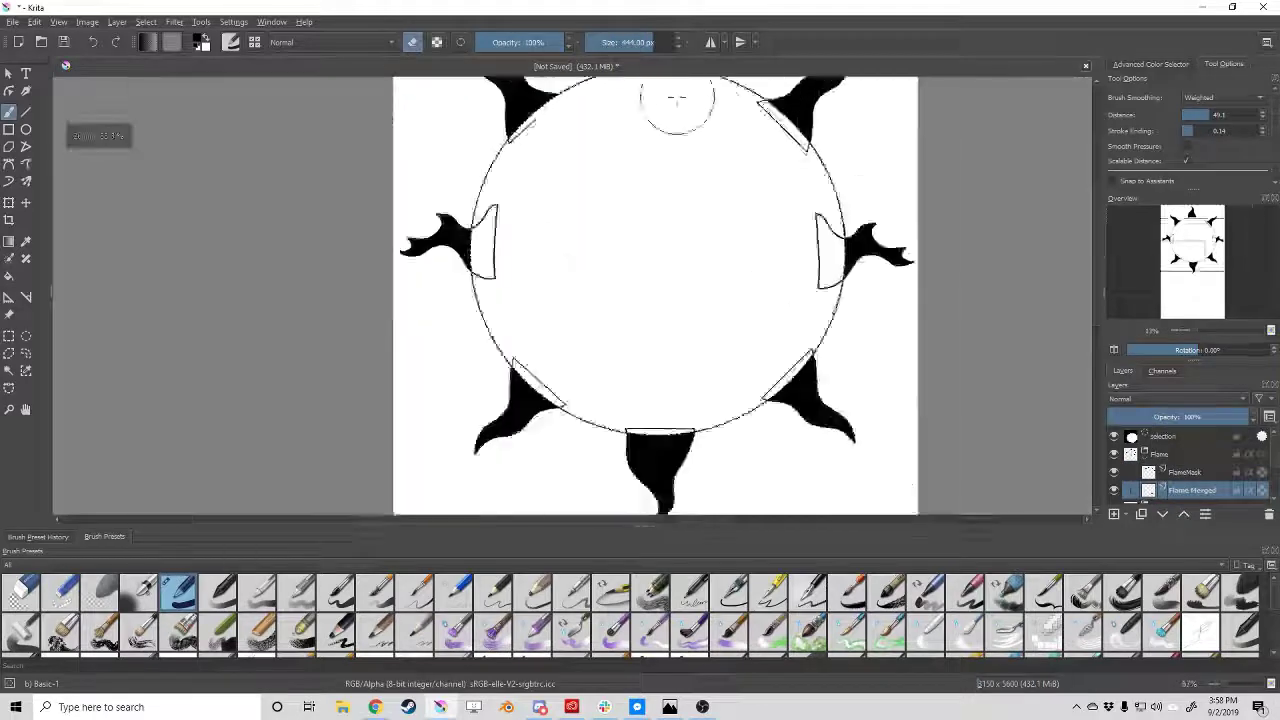
scroll(811, 260, up, 4)
scroll(811, 260, down, 6)
Move to the Flame Merged layer and save the artwork as Espeon_WIP1.kra.
key(Page_Up)
key(Page_Down)
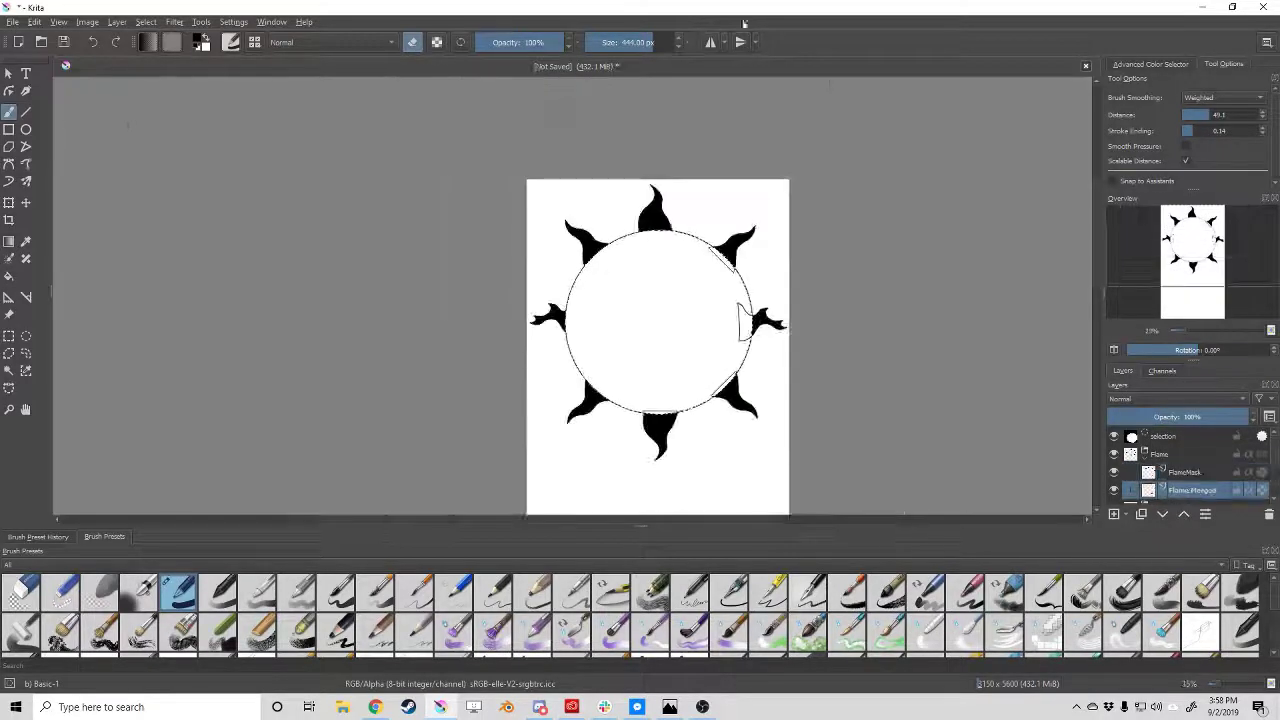
key(ctrl+s)
key(Return)
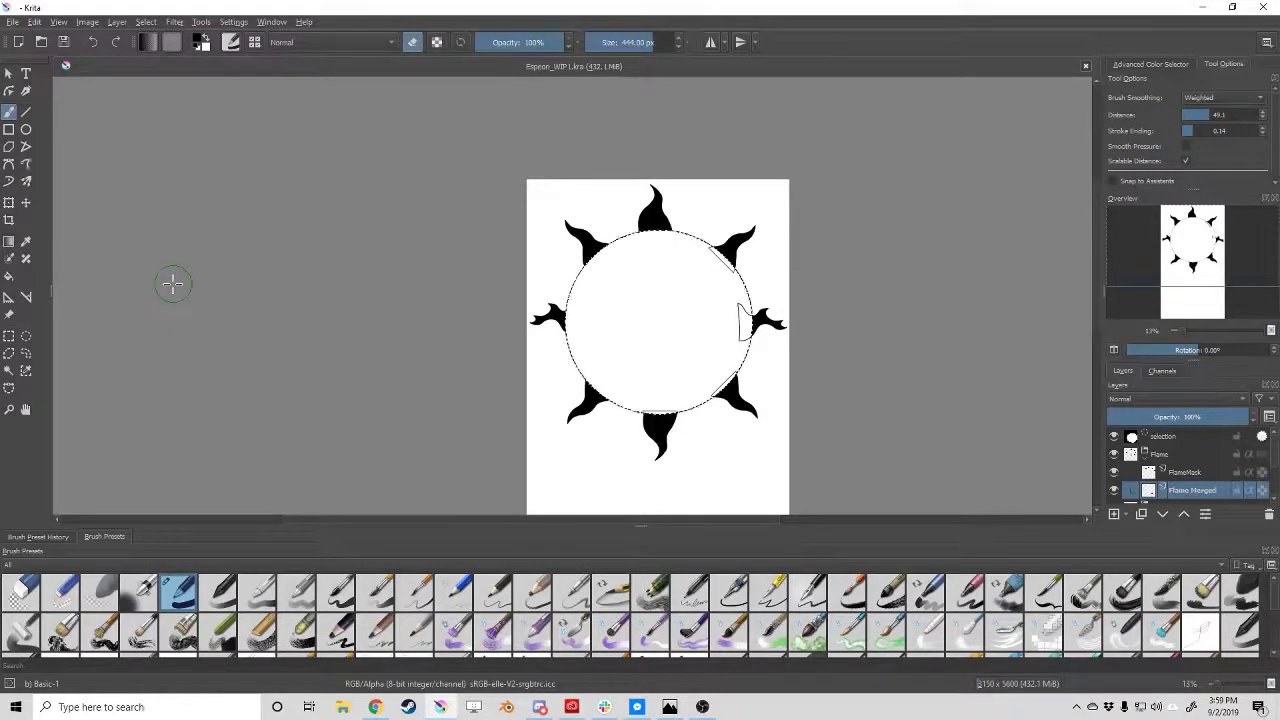
Select both flame layers together and apply a transform to them.
key(Page_Down)
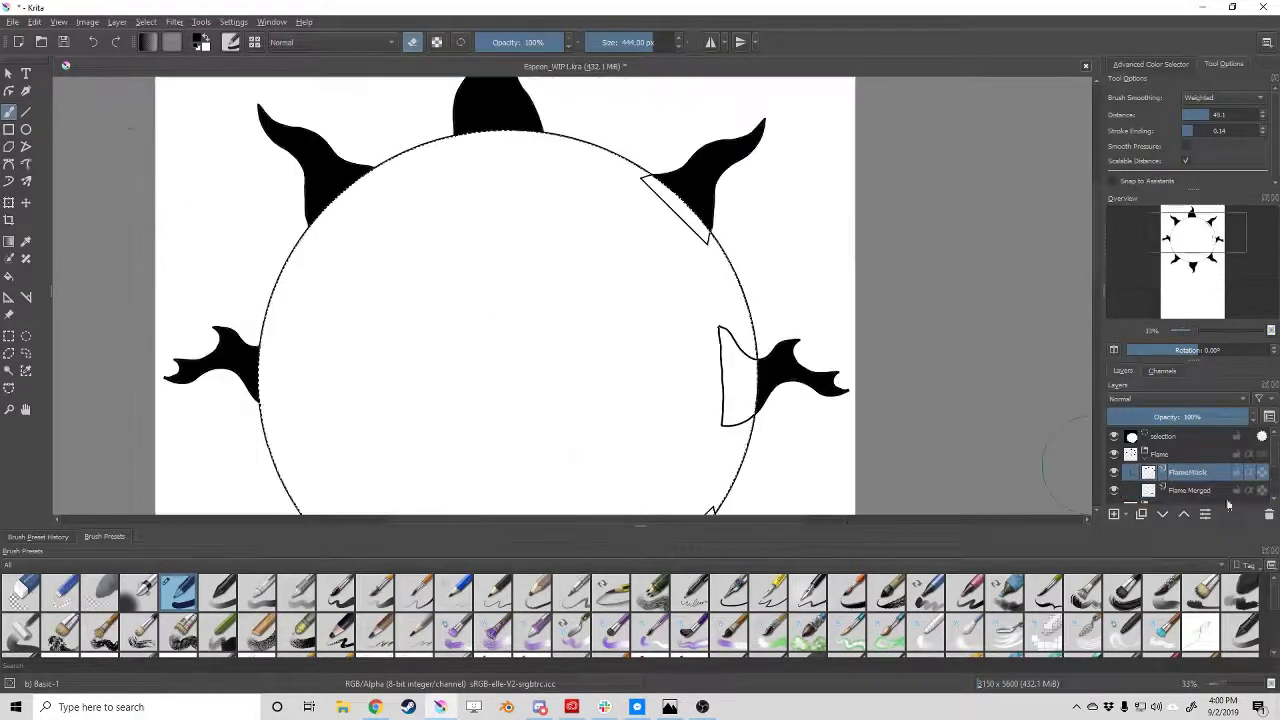
scroll(754, 307, up, 3)
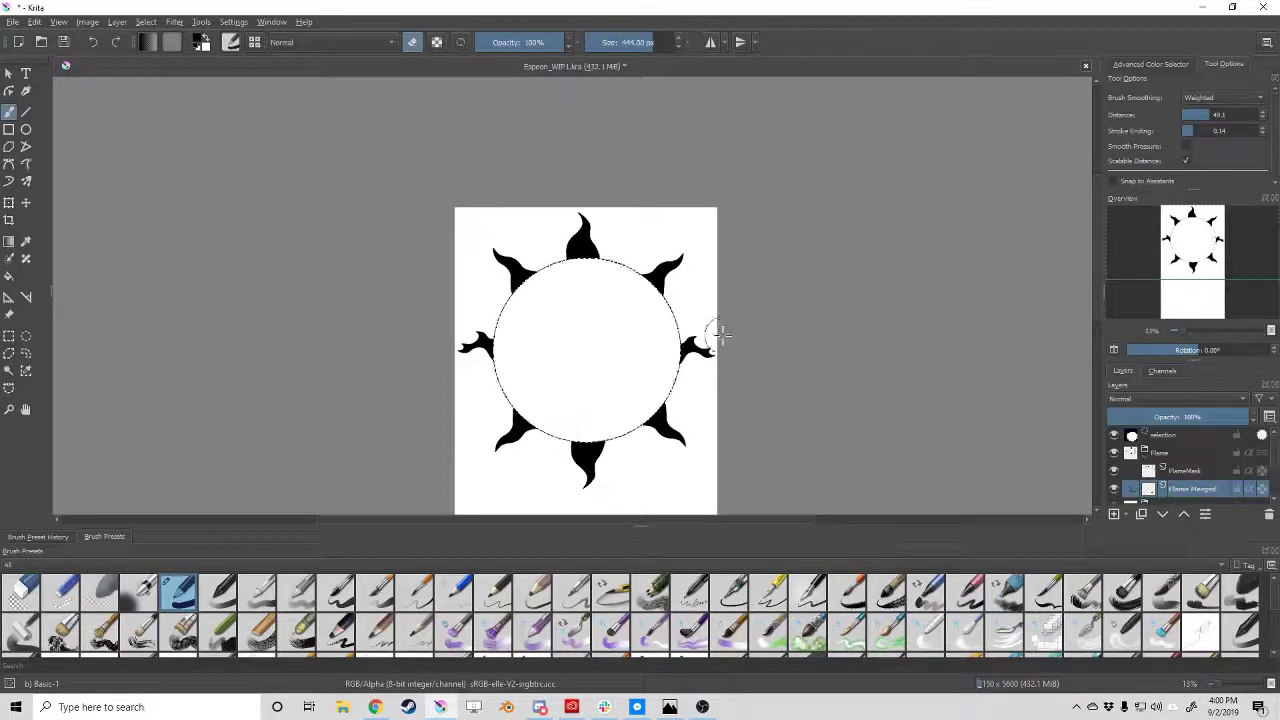
shift+click(1185, 470)
key(ctrl+t)
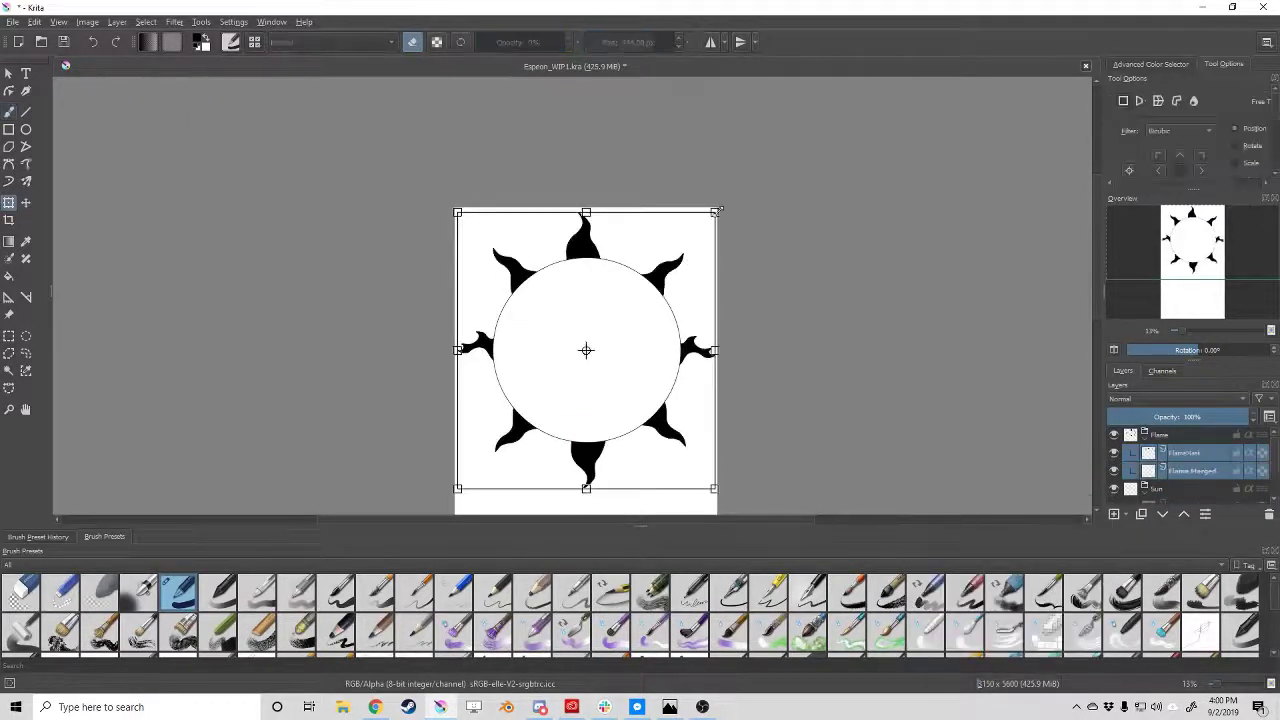
key(Return)
Transform the Sun and SunMask layers and apply the result.
key(Page_Down)
key(ctrl+t)
scroll(760, 310, up, 2)
scroll(759, 297, down, 1)
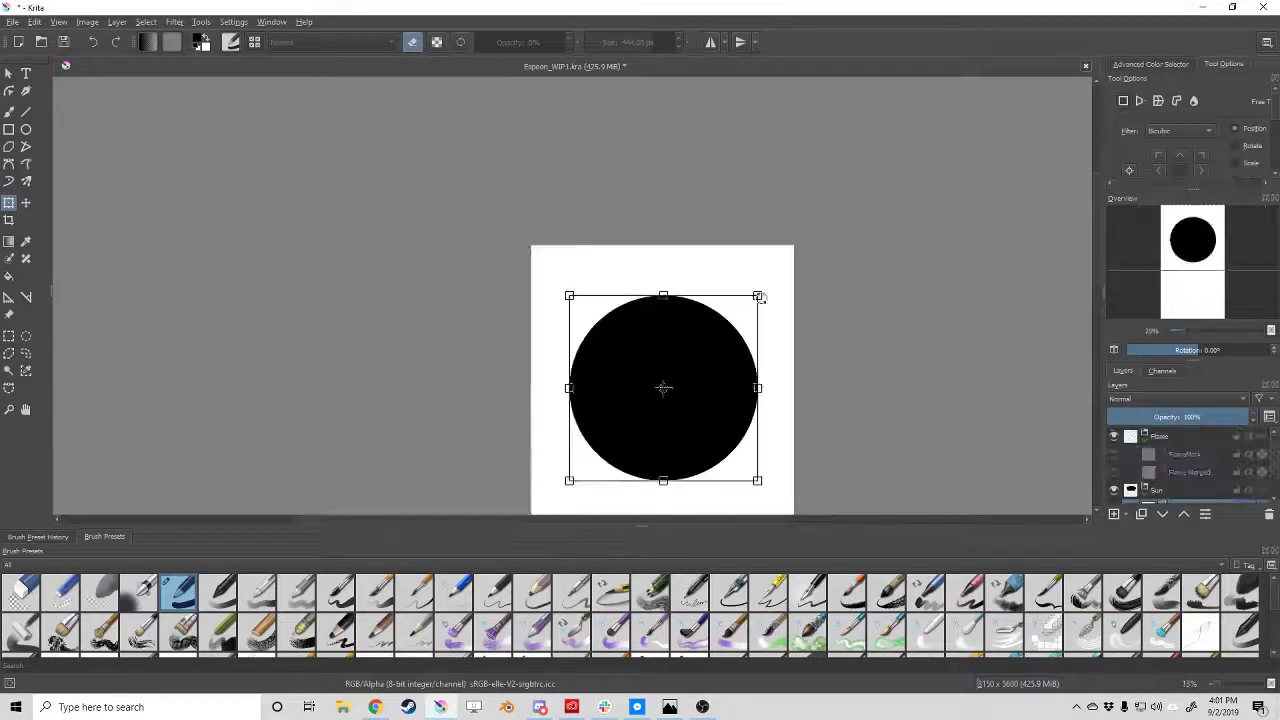
key(Return)
key(ctrl+t)
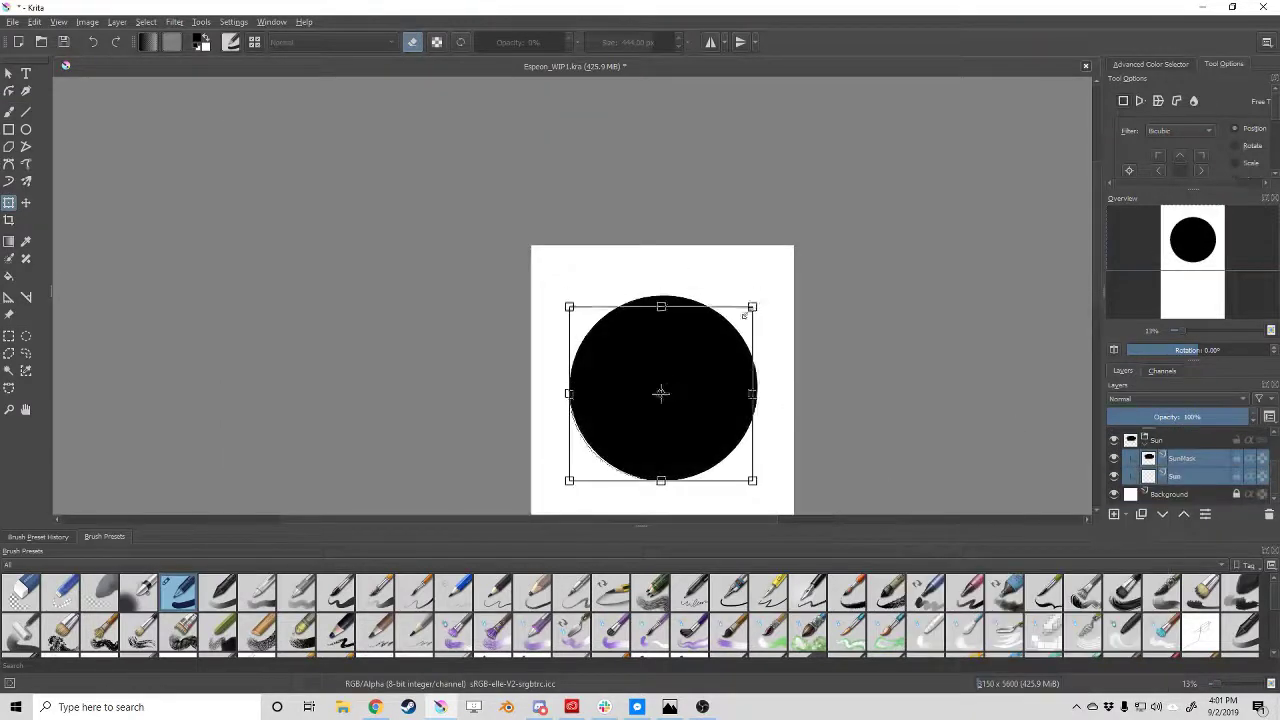
click(1183, 458)
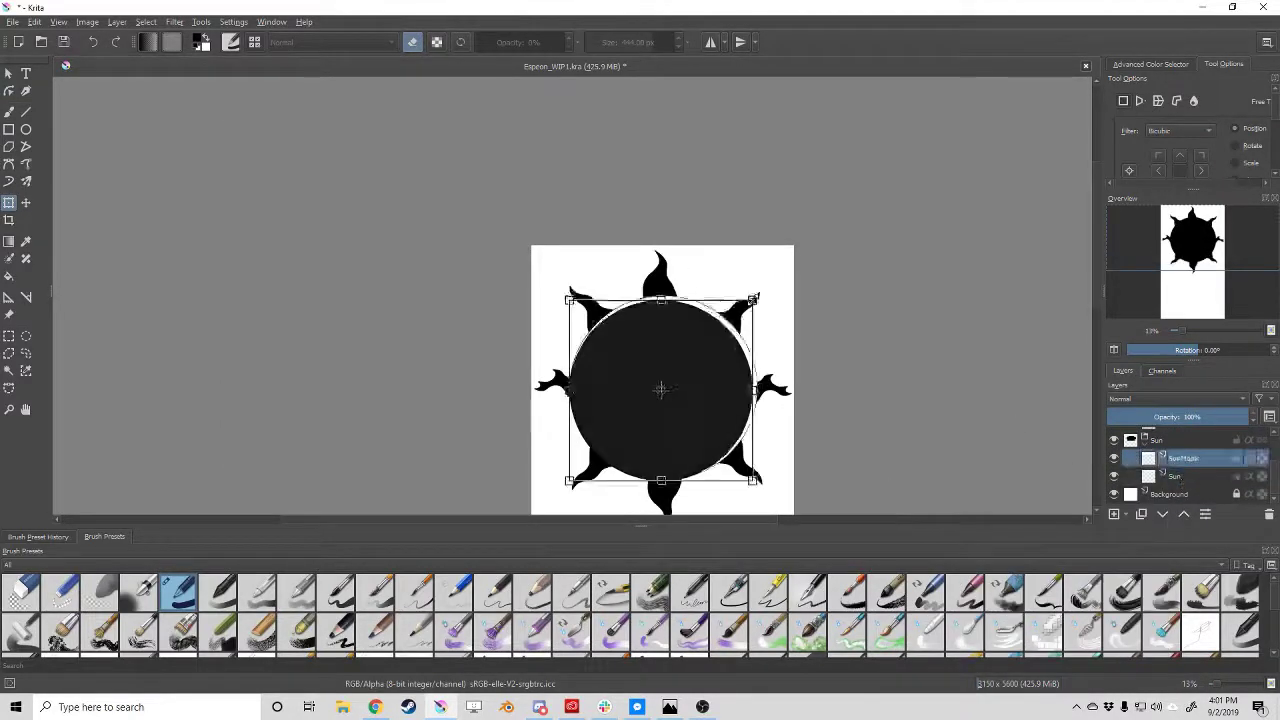
key(Return)
Switch to the FlamesMask layer and start a transform on it.
scroll(689, 374, up, 3)
scroll(760, 417, down, 4)
scroll(731, 486, up, 1)
key(Page_Up)
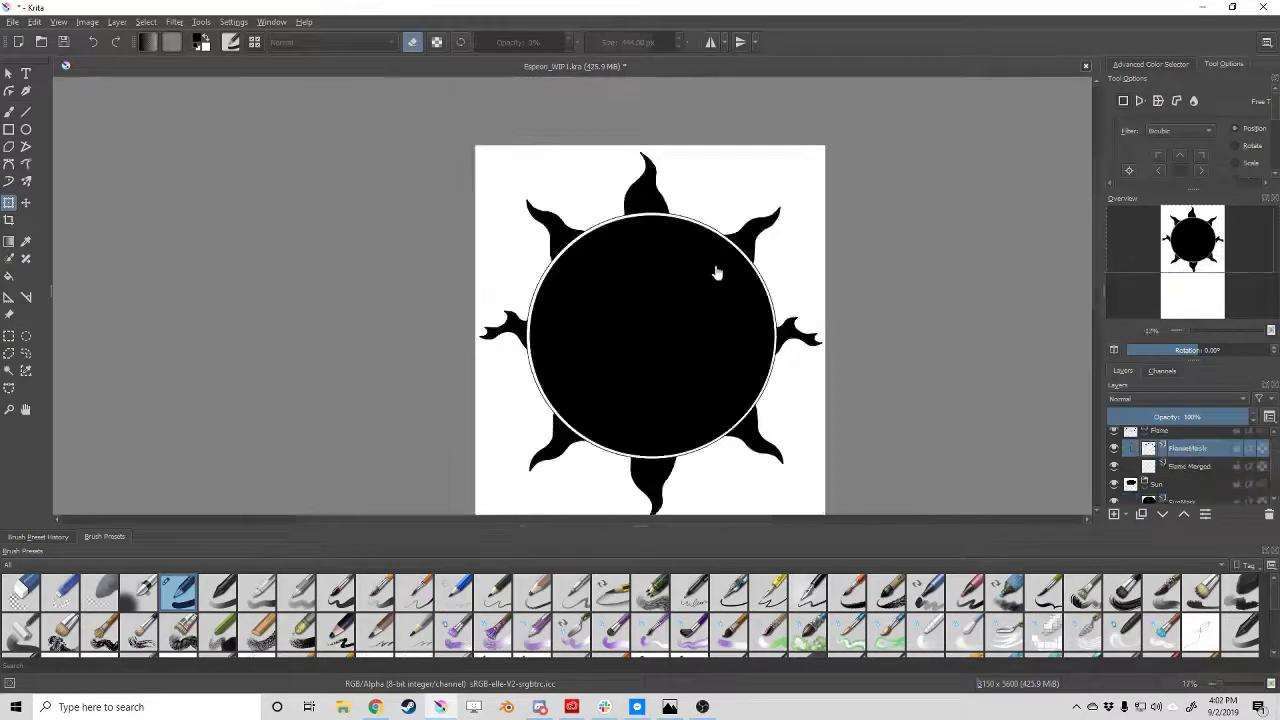
key(ctrl+t)
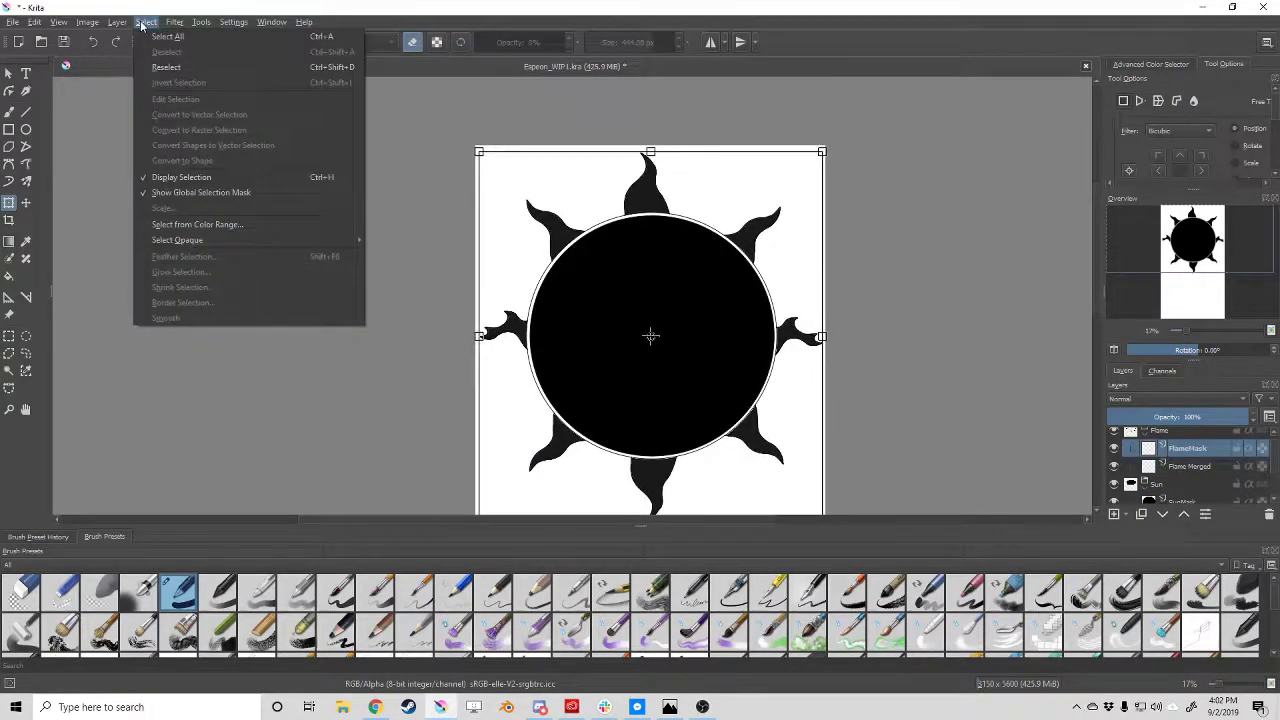
Cancel the transform, zoom out, show Copy of FlameMask and hide the original FlameMask.
key(Escape)
key(minus)
scroll(1180, 465, down, 2)
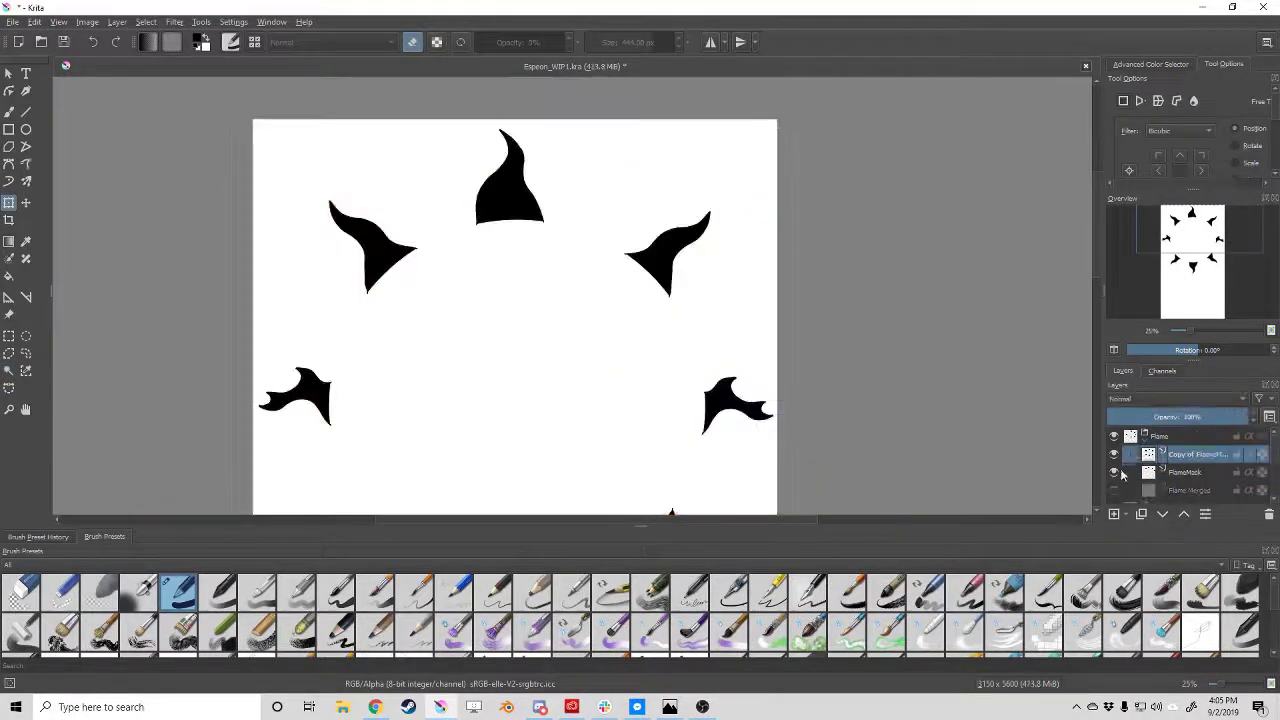
click(1114, 454)
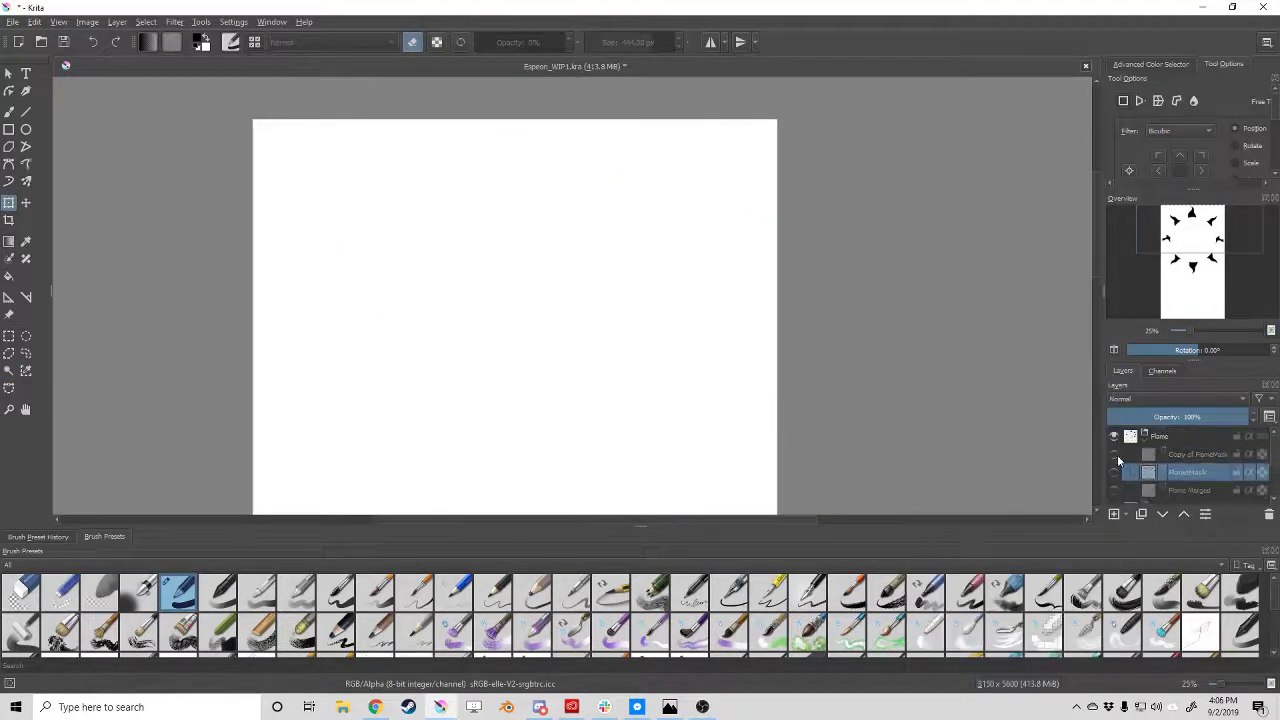
click(1114, 472)
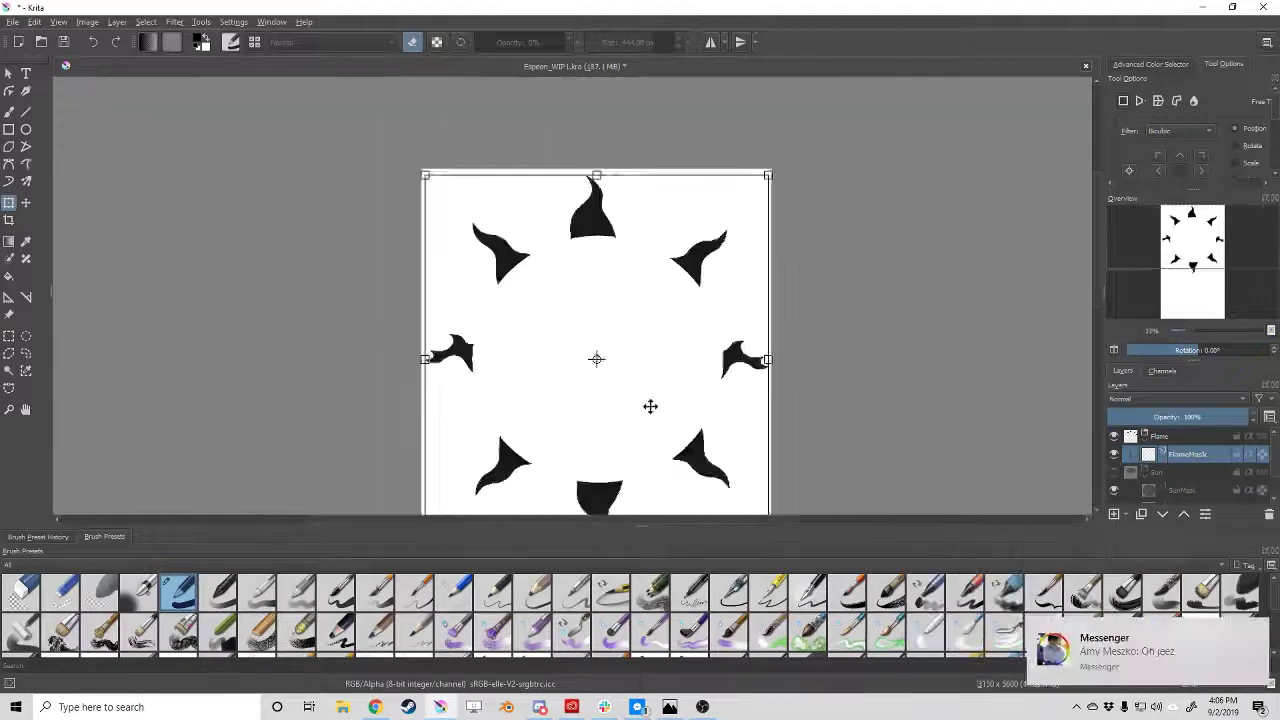
scroll(511, 484, up, 4)
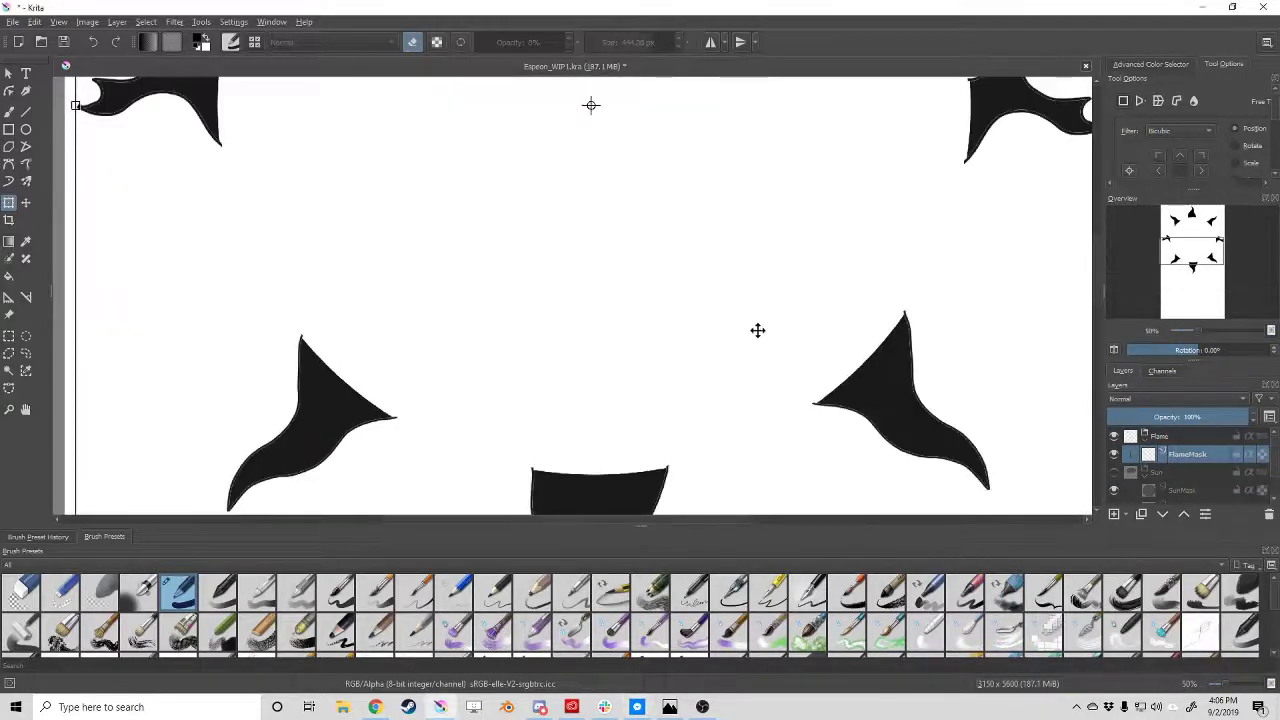
scroll(674, 515, down, 2)
scroll(525, 450, down, 2)
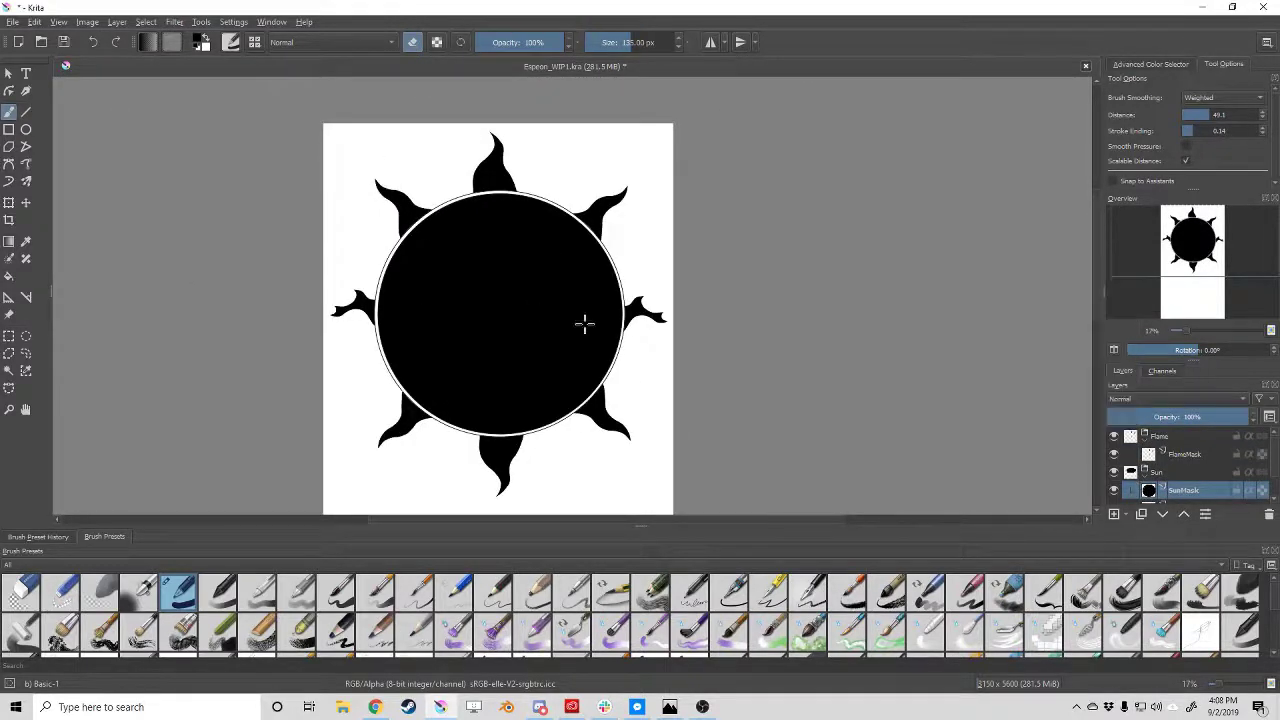
Hide the sun, add Layer 9, and apply Edit > Stroke Selection around the flames.
click(1114, 472)
click(1147, 517)
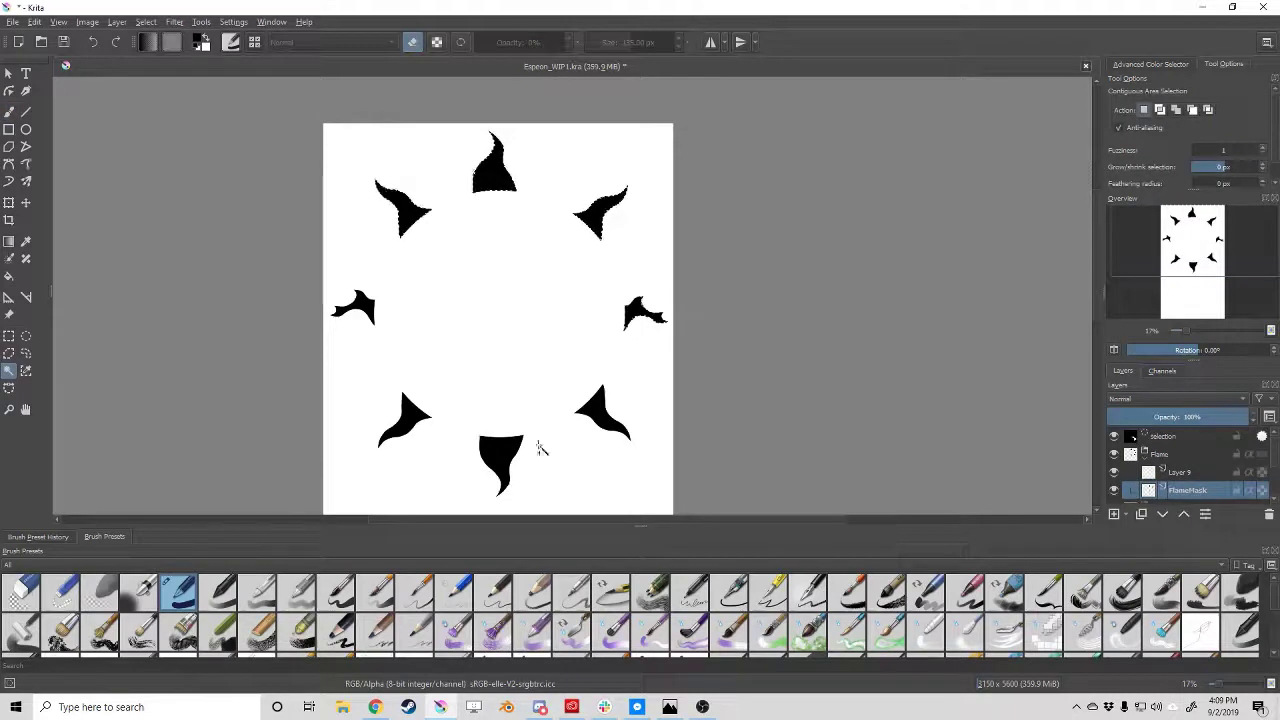
click(34, 21)
click(100, 290)
click(634, 425)
click(34, 21)
click(100, 290)
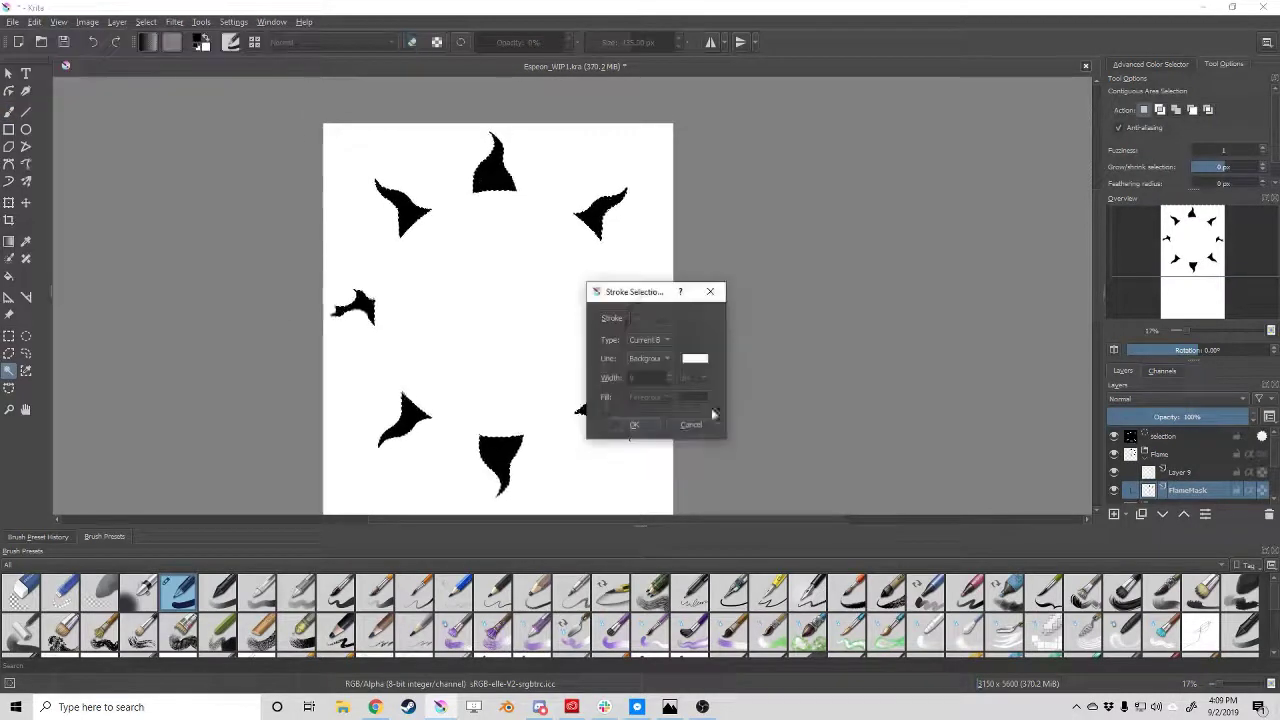
click(634, 425)
Grow the flame selection and apply an Edit command to it on Layer 9.
click(271, 21)
click(697, 366)
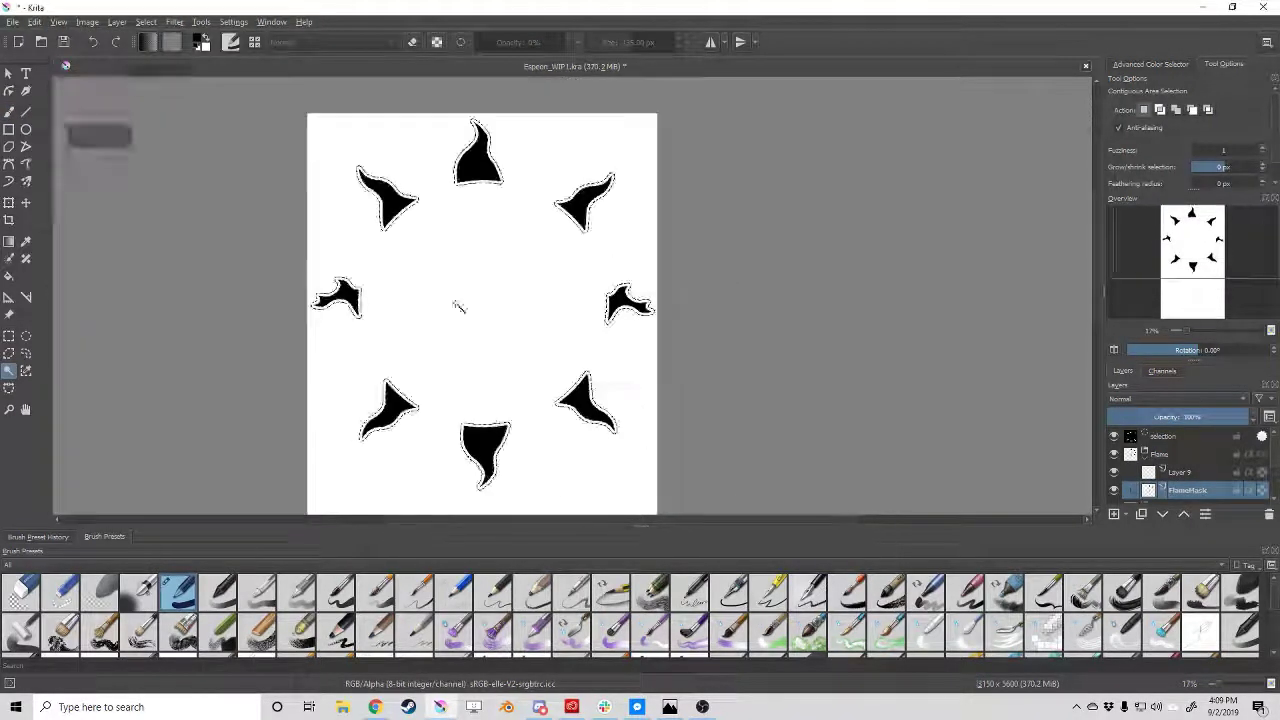
scroll(634, 423, up, 3)
click(1228, 476)
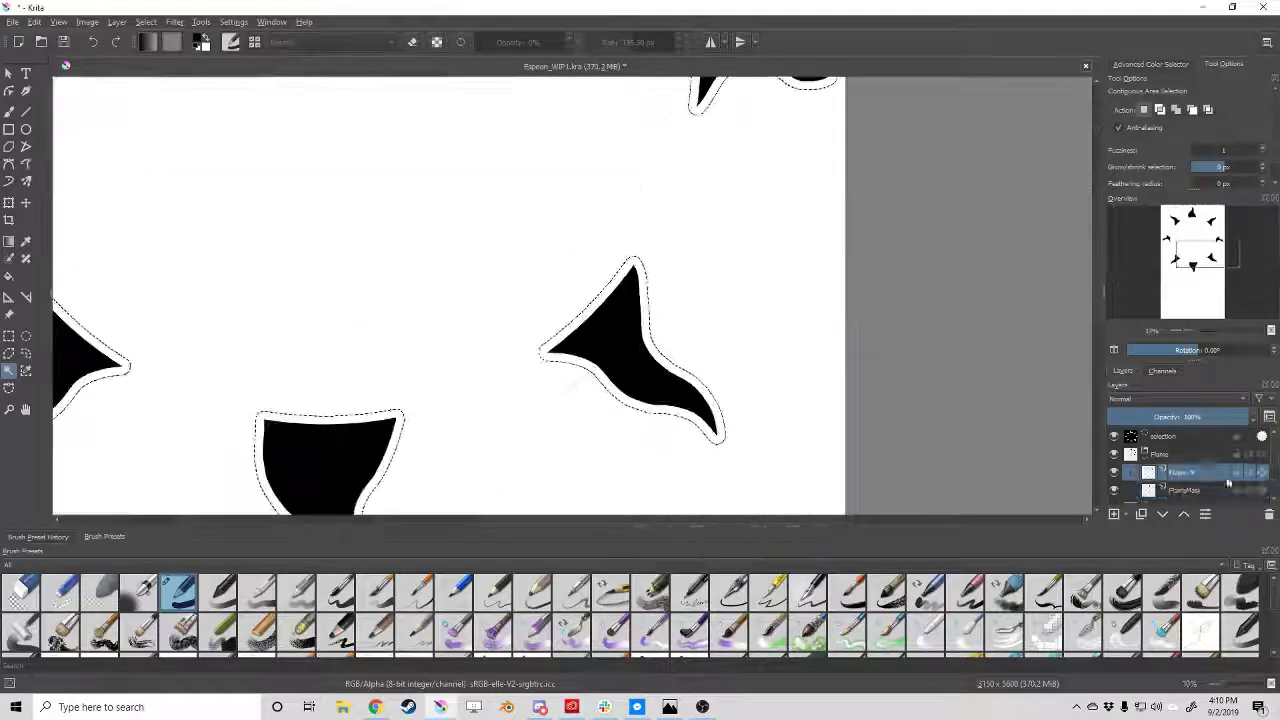
click(34, 21)
click(100, 293)
Hide the selection mask overlay from its layer options.
click(1160, 437)
right_click(1158, 441)
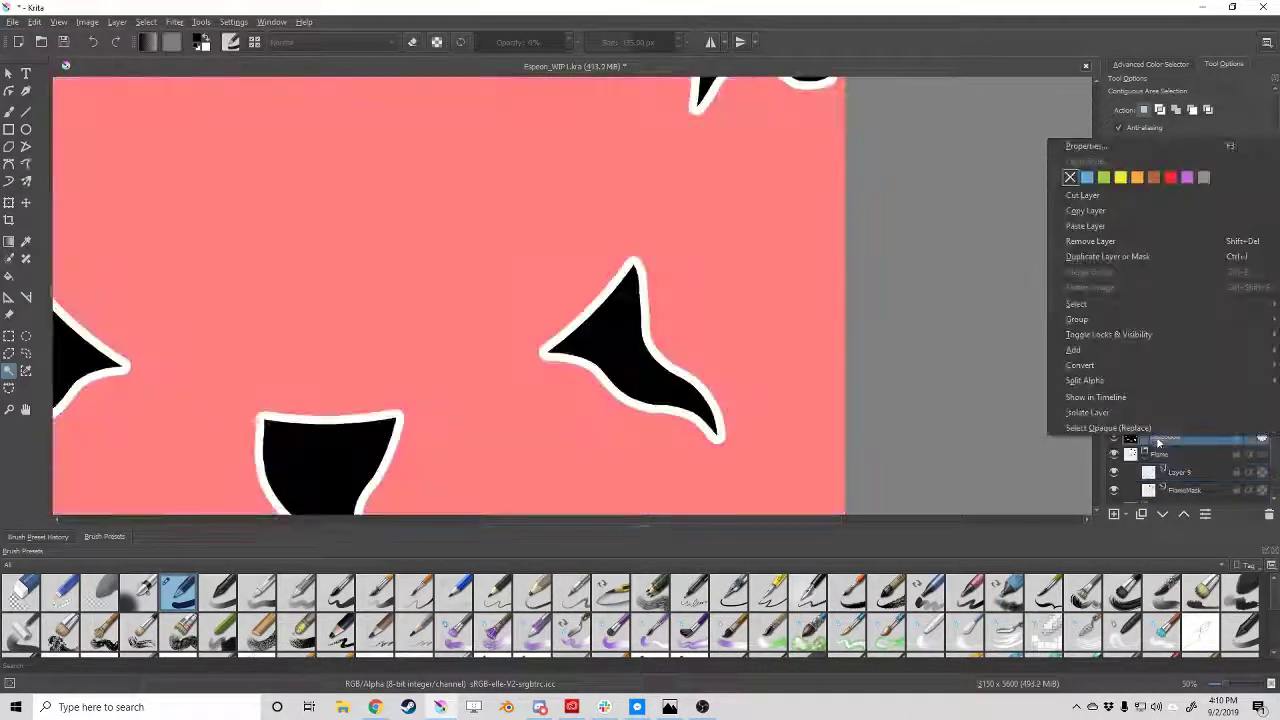
click(1108, 427)
scroll(450, 300, down, 3)
scroll(450, 300, up, 1)
Stroke the selection with a solid foreground fill and fill the flame shapes black.
click(34, 21)
click(100, 293)
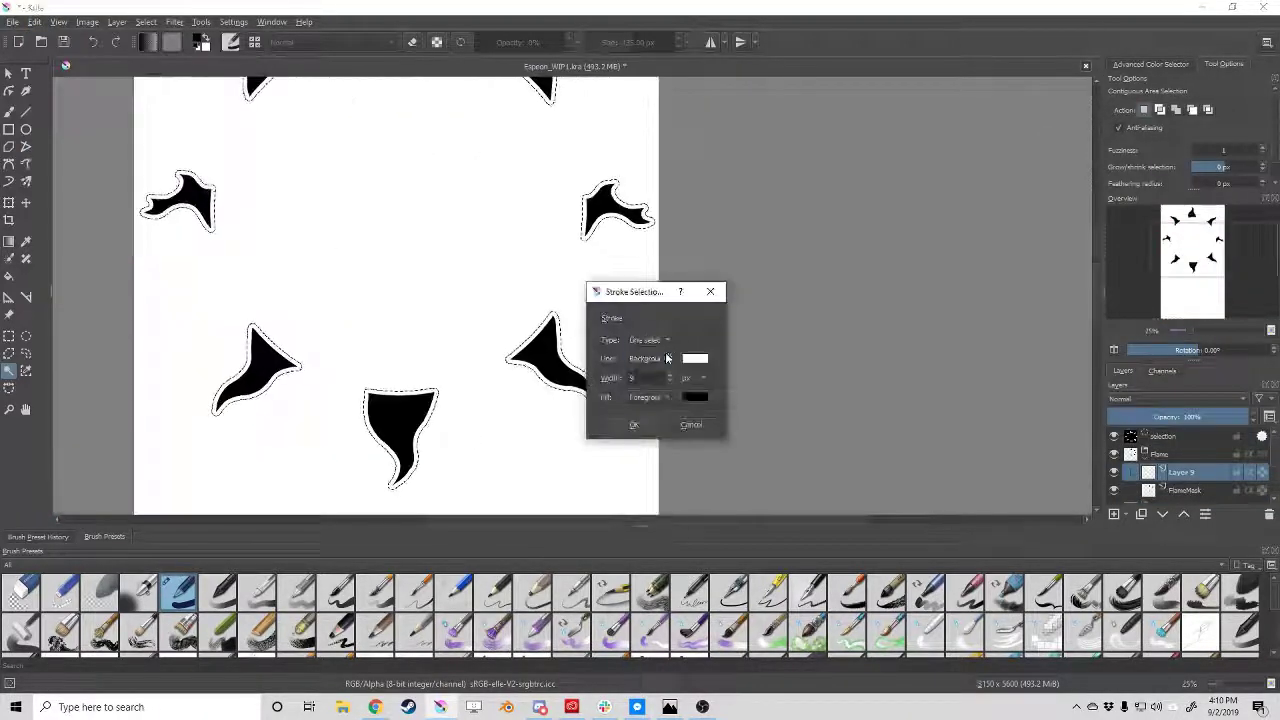
click(633, 424)
scroll(538, 353, up, 5)
scroll(538, 353, down, 6)
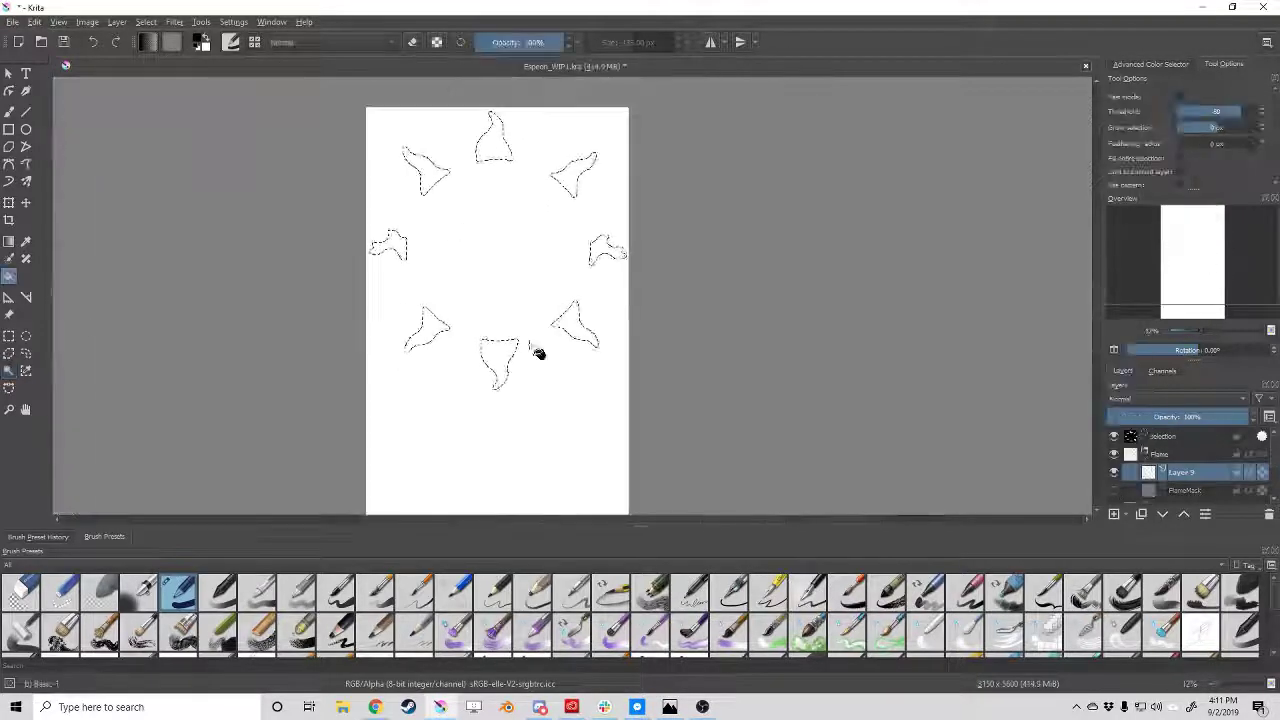
click(538, 353)
scroll(663, 304, up, 2)
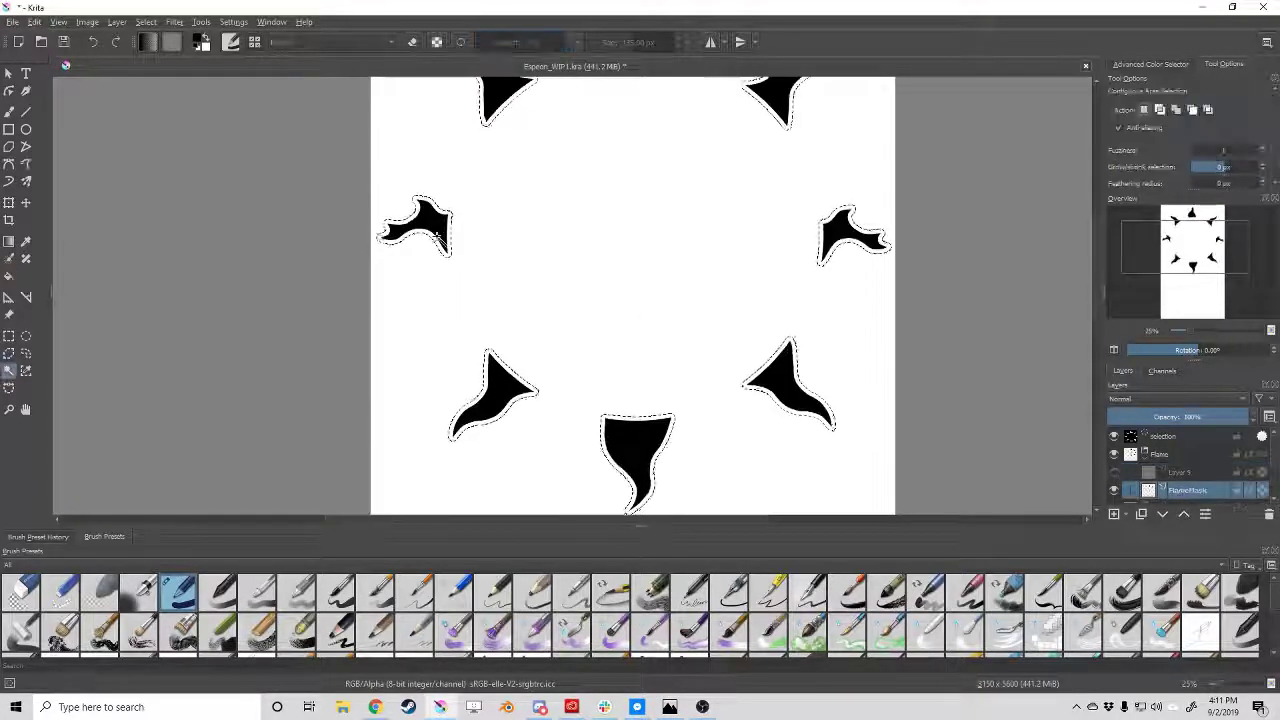
On Layer 9, zoom in on a flame and grow the flame selection.
scroll(704, 196, down, 2)
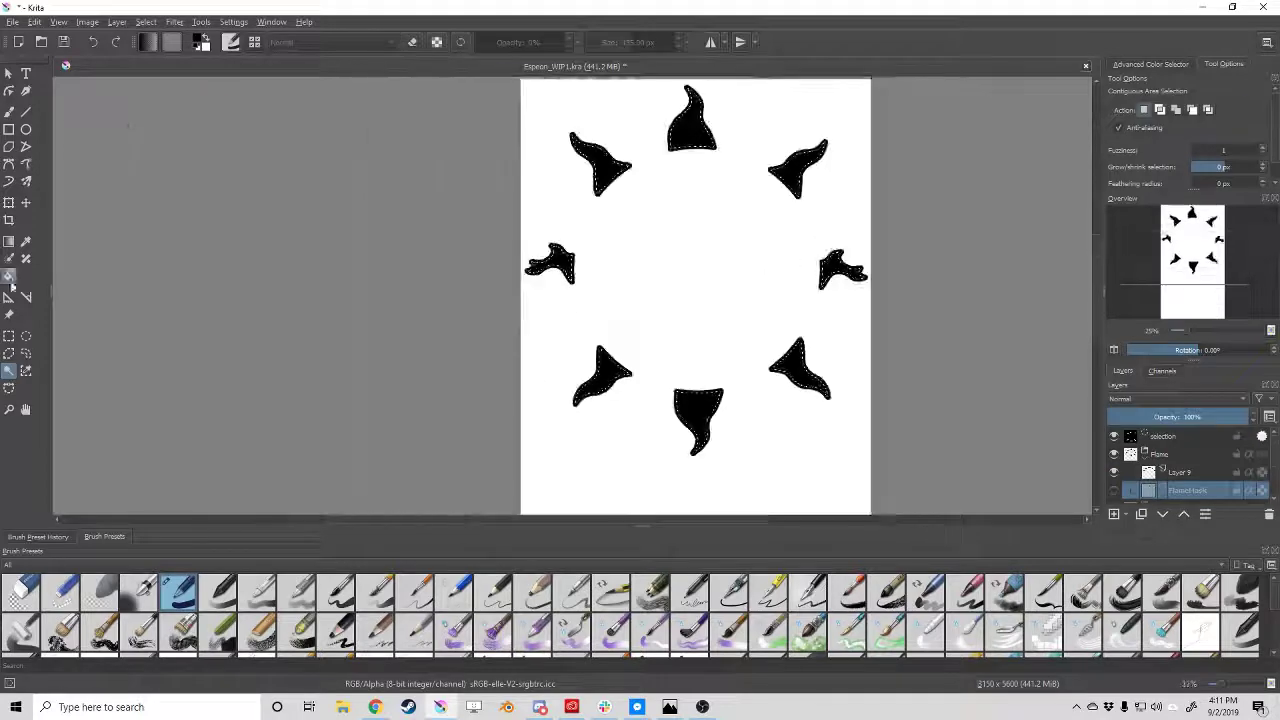
click(1180, 471)
key(f)
scroll(518, 90, up, 1)
key(1)
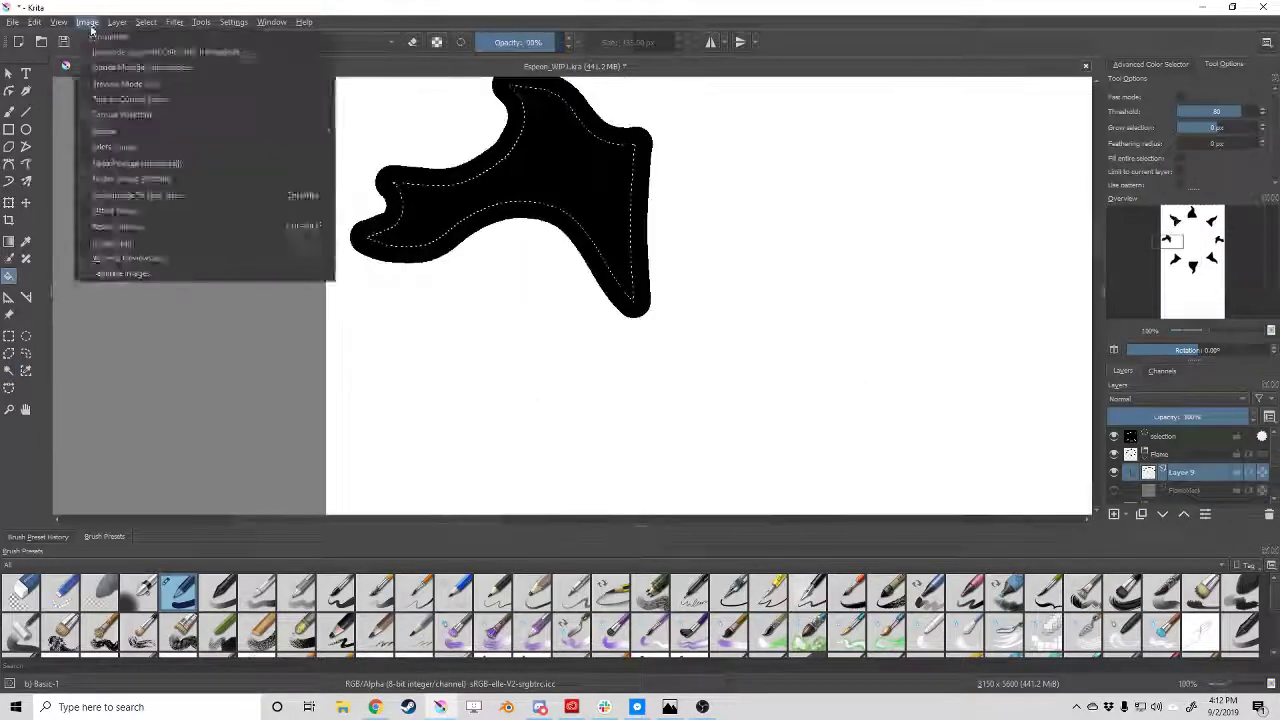
right_click(443, 214)
right_click(517, 108)
click(820, 228)
click(658, 375)
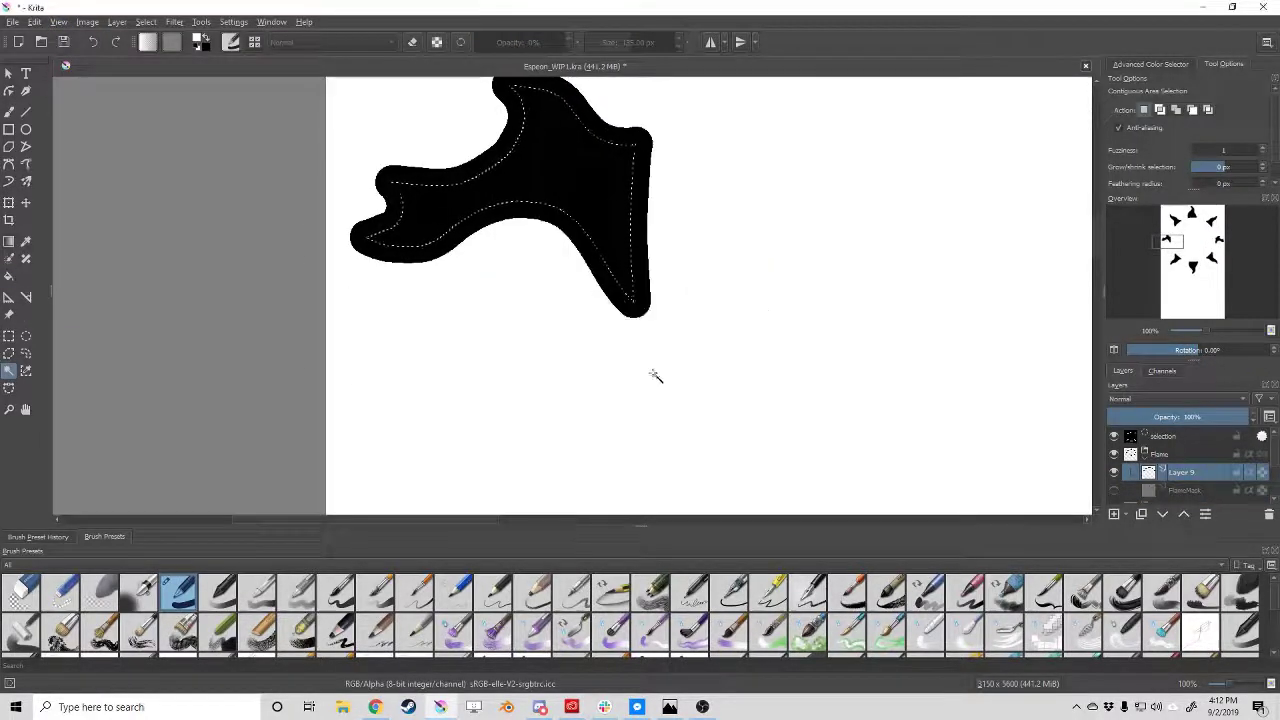
Fill the grown flame selection with black, picking a new fill colour.
key(f)
click(580, 183)
scroll(330, 120, up, 2)
click(145, 21)
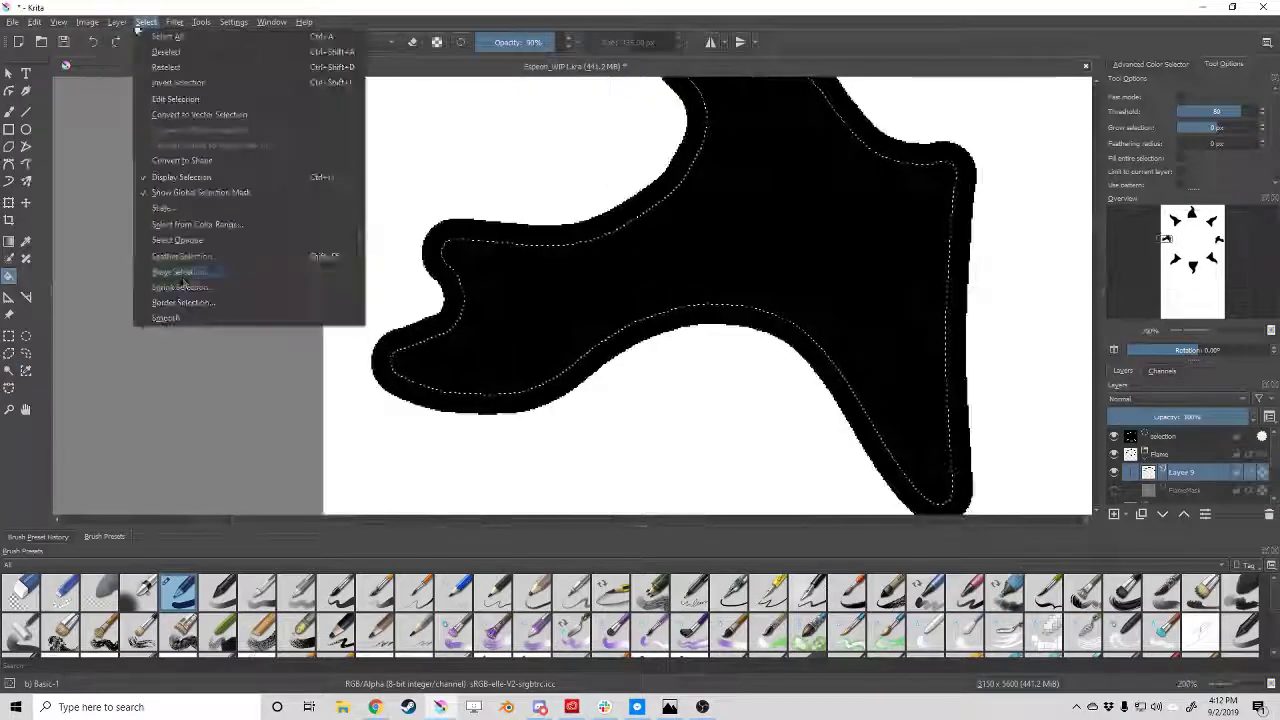
key(Escape)
scroll(563, 283, down, 5)
click(201, 42)
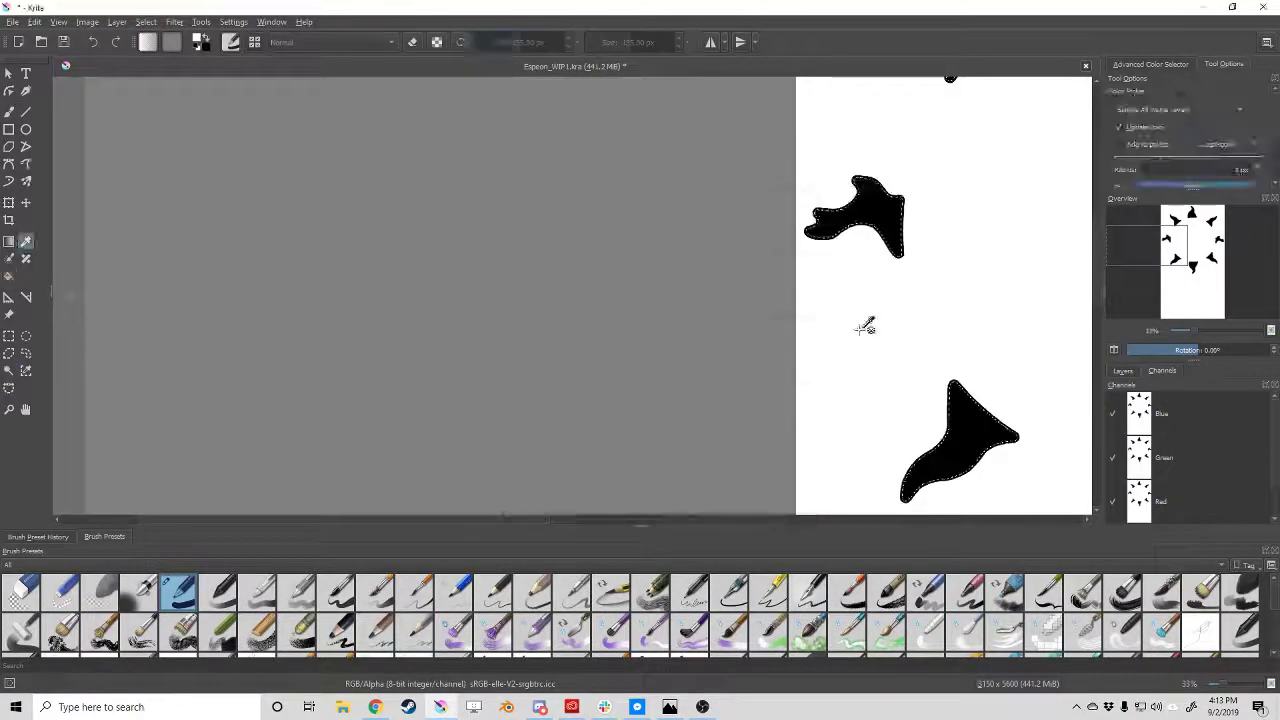
scroll(780, 288, up, 2)
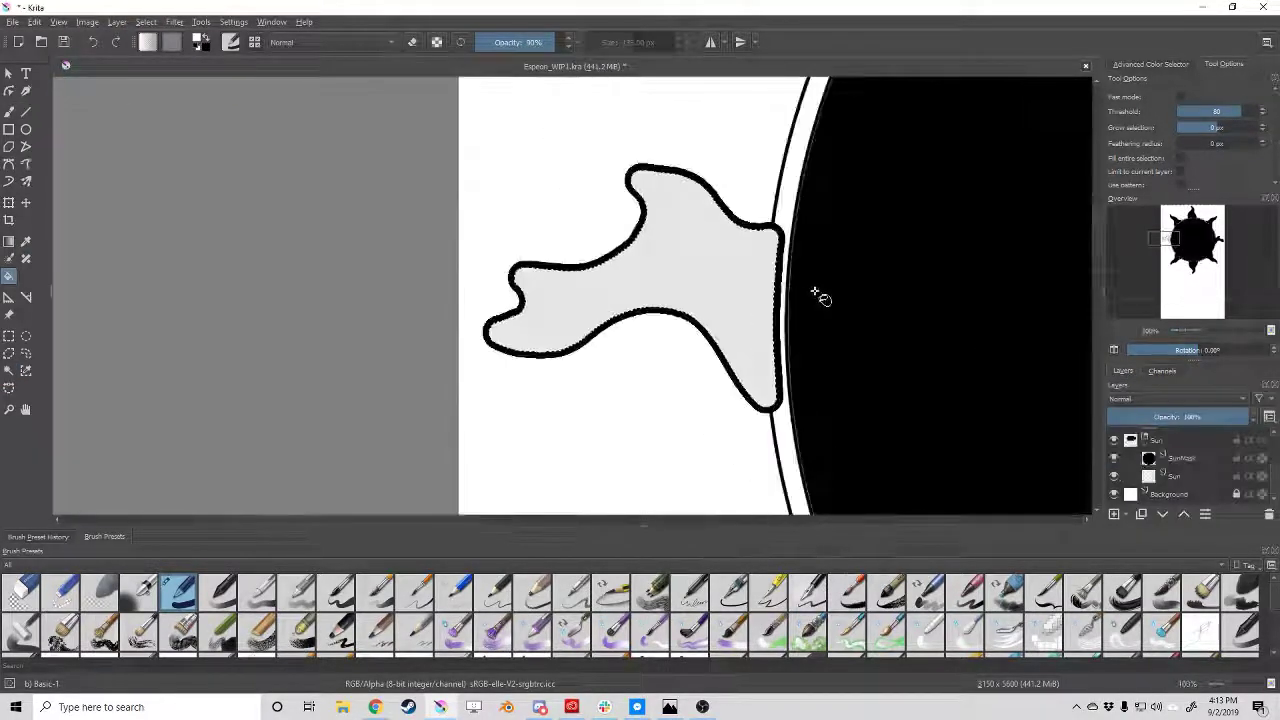
key(shift+BackSpace)
Grow the flame selection again via Select > Grow and modify it further.
click(145, 21)
click(170, 268)
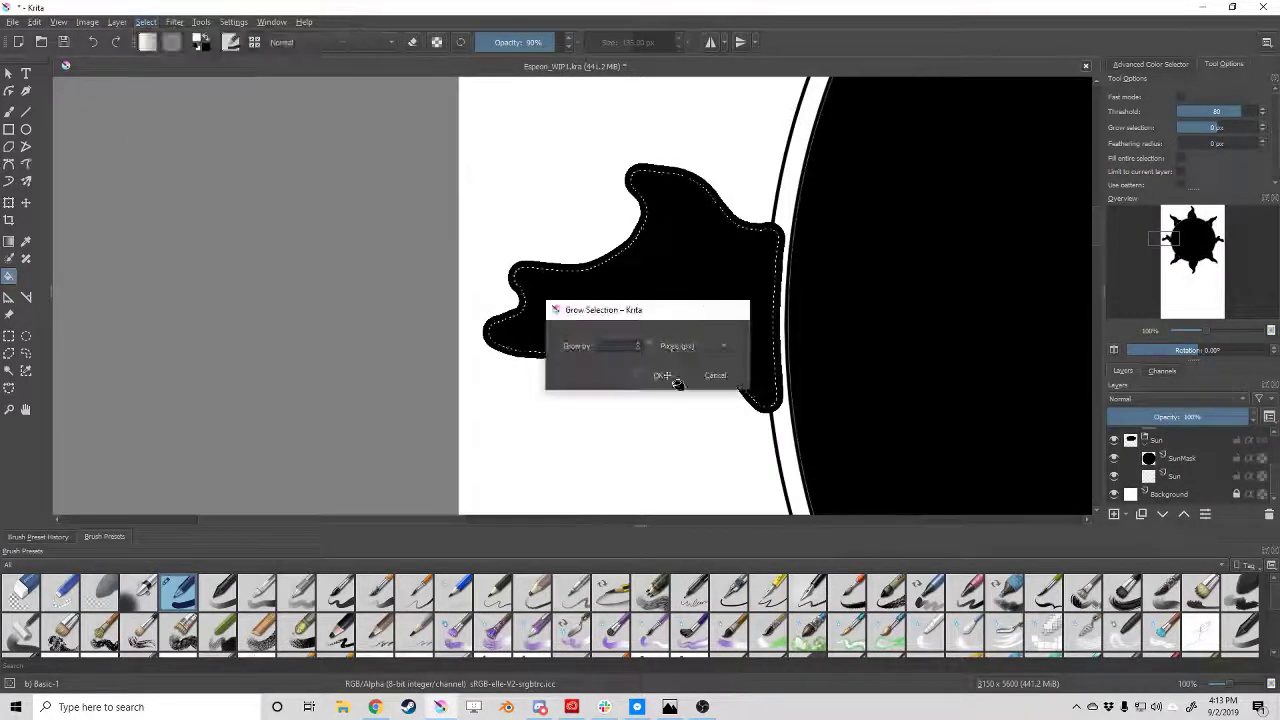
click(663, 377)
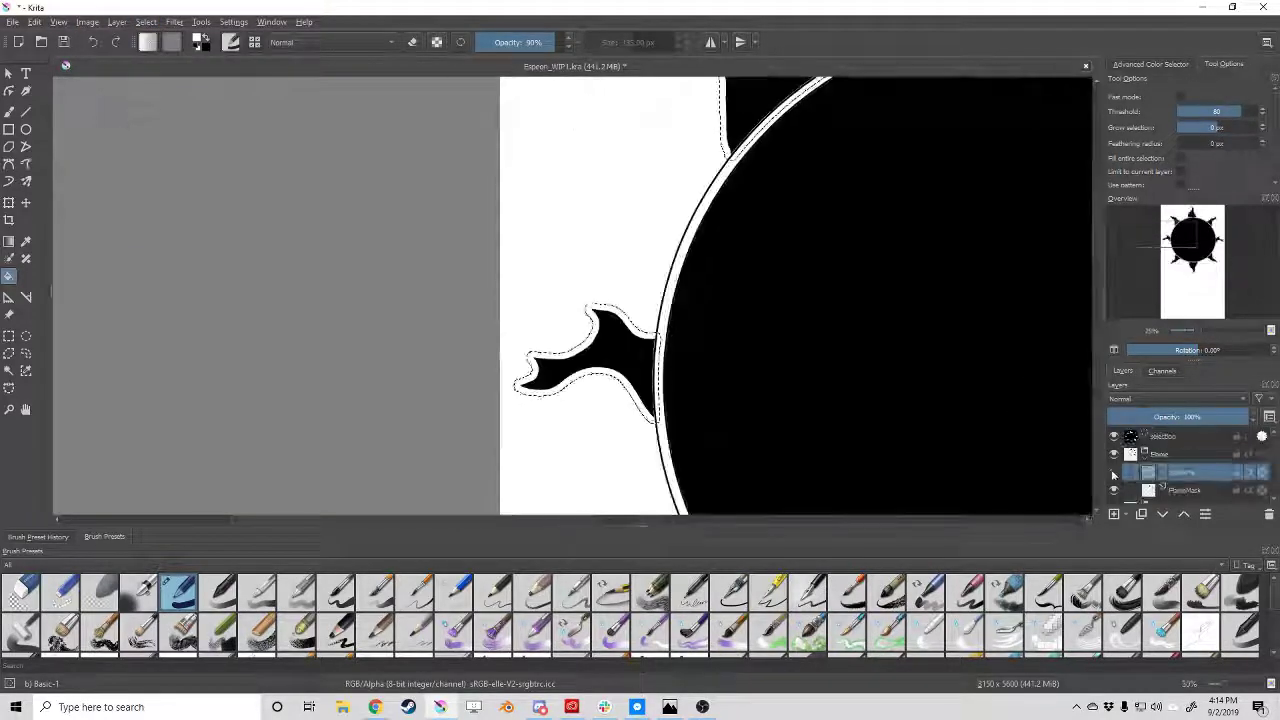
scroll(1048, 353, down, 4)
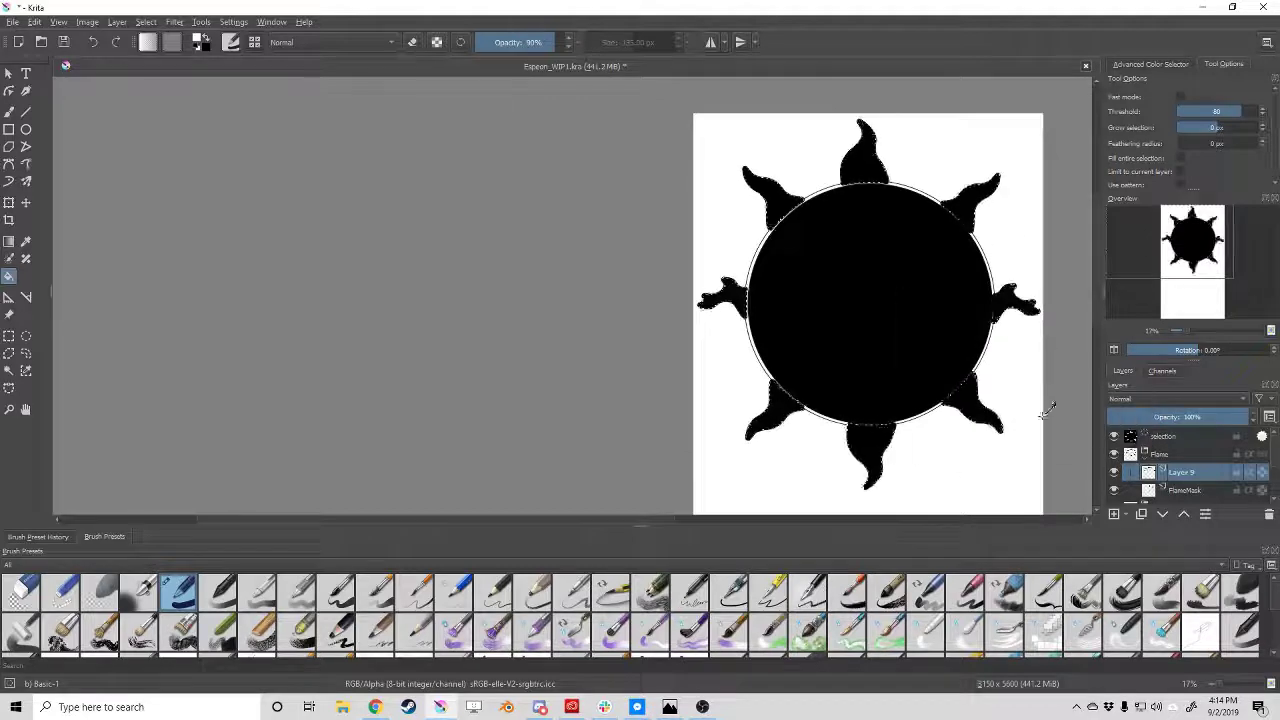
scroll(1008, 343, up, 3)
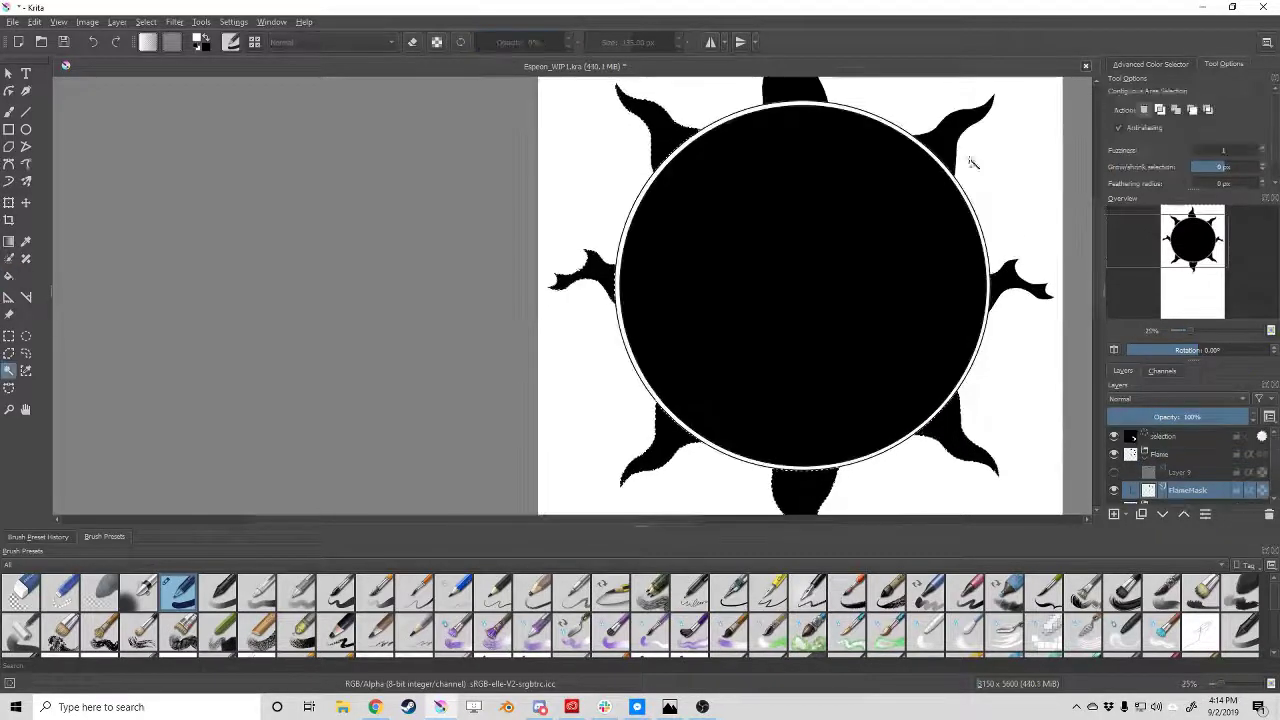
right_click(668, 136)
click(700, 251)
click(663, 383)
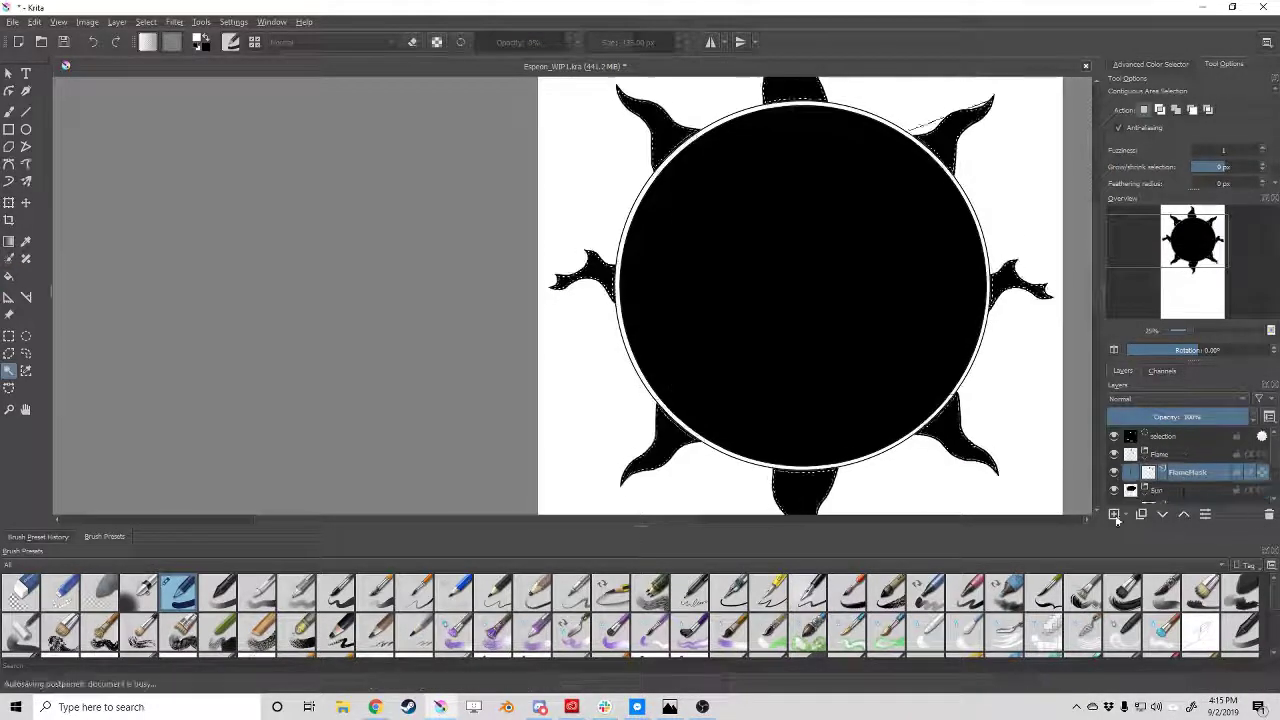
Add a new layer above FlameMask, fill the flames light grey, and shrink the selection.
click(1115, 515)
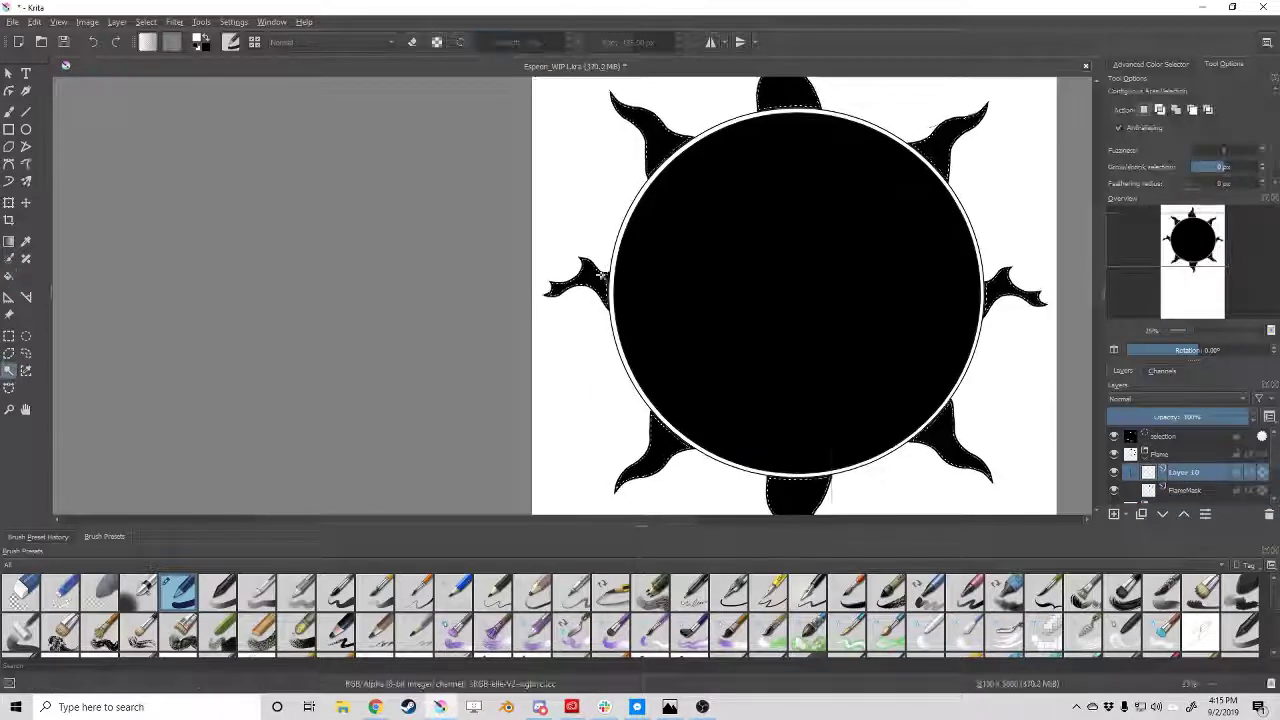
right_click(601, 272)
click(860, 420)
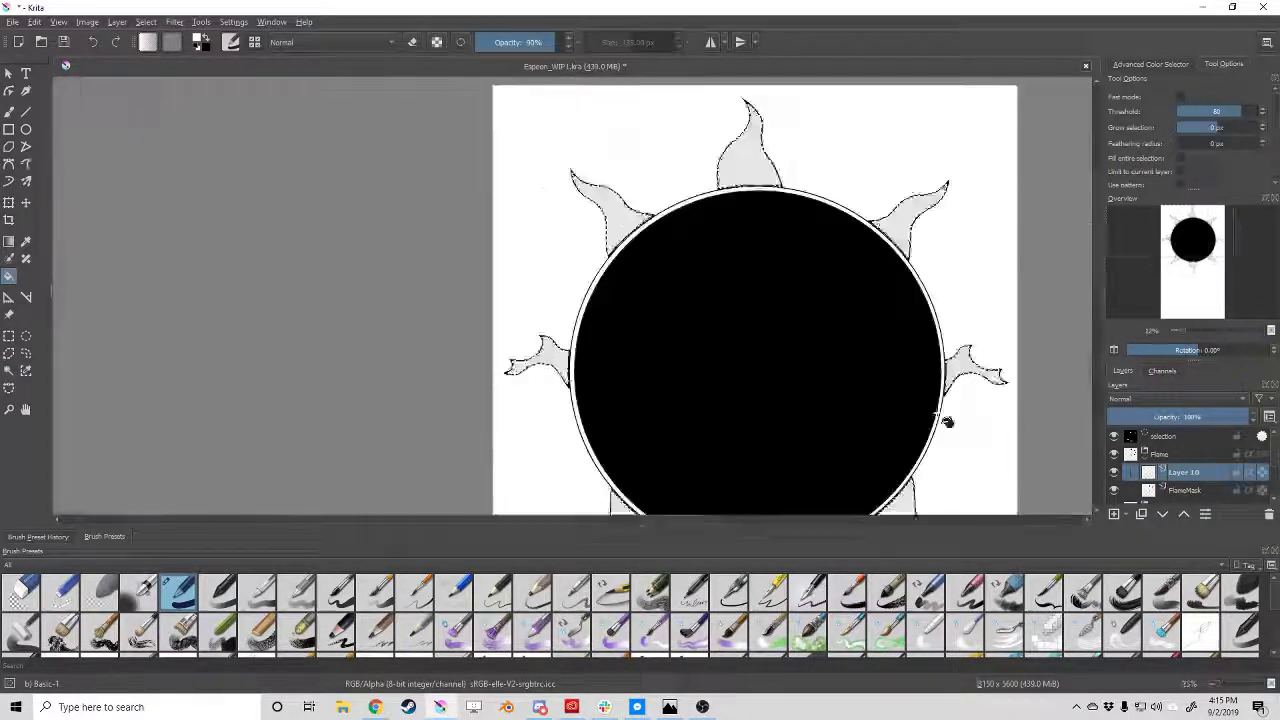
scroll(1023, 371, up, 5)
right_click(884, 326)
click(960, 394)
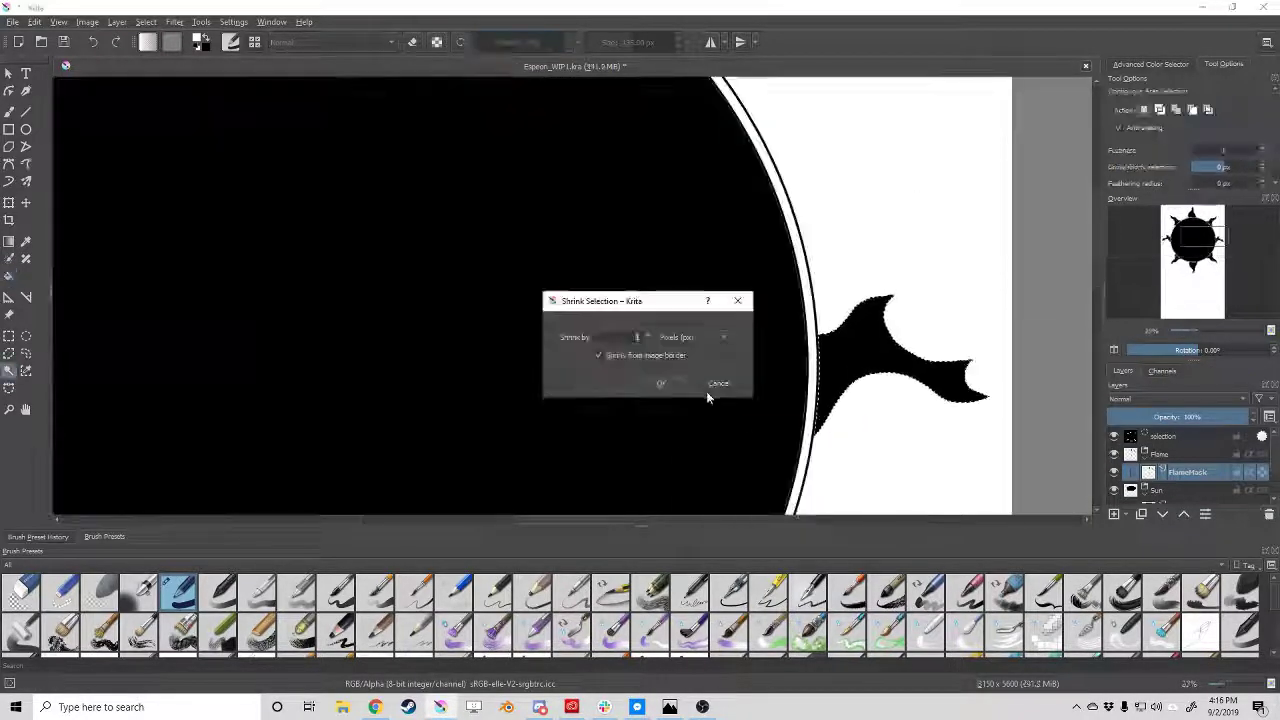
Shrink the flame selection and clear the interiors, leaving hollow ray outlines; hide the sun's fill.
key(f)
scroll(865, 397, down, 3)
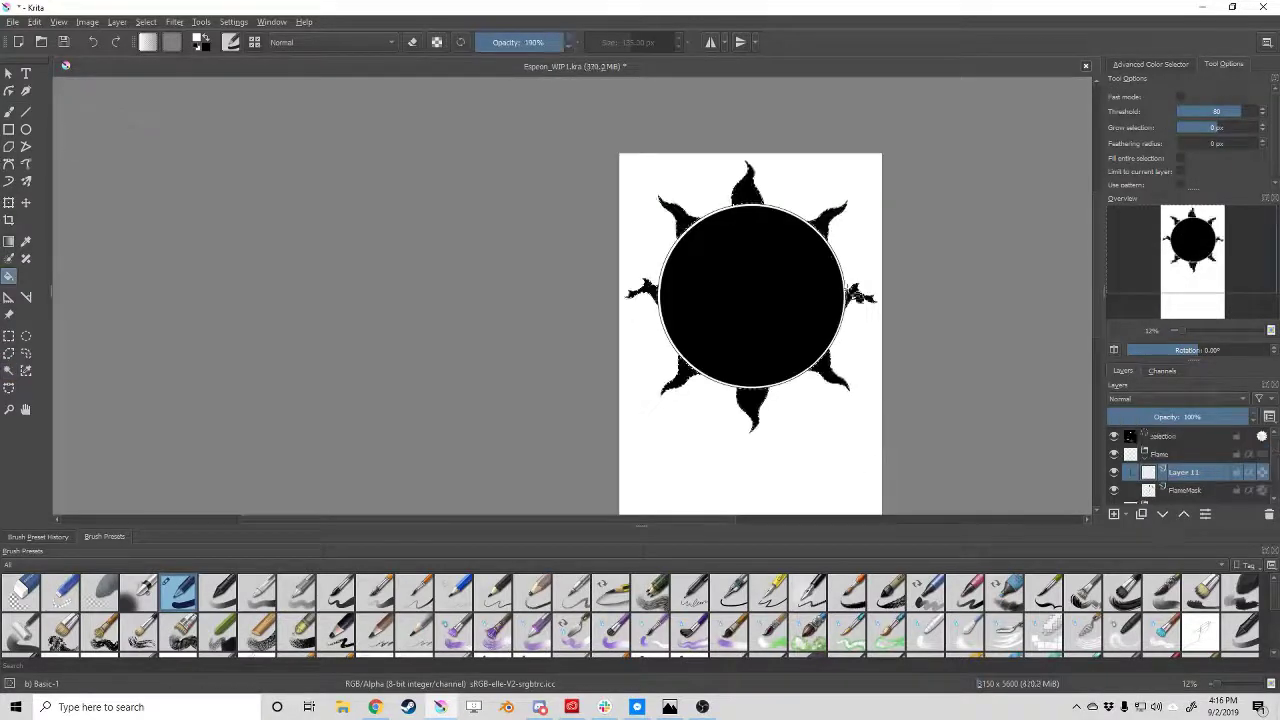
key(ctrl+z)
scroll(486, 343, up, 5)
scroll(654, 343, down, 5)
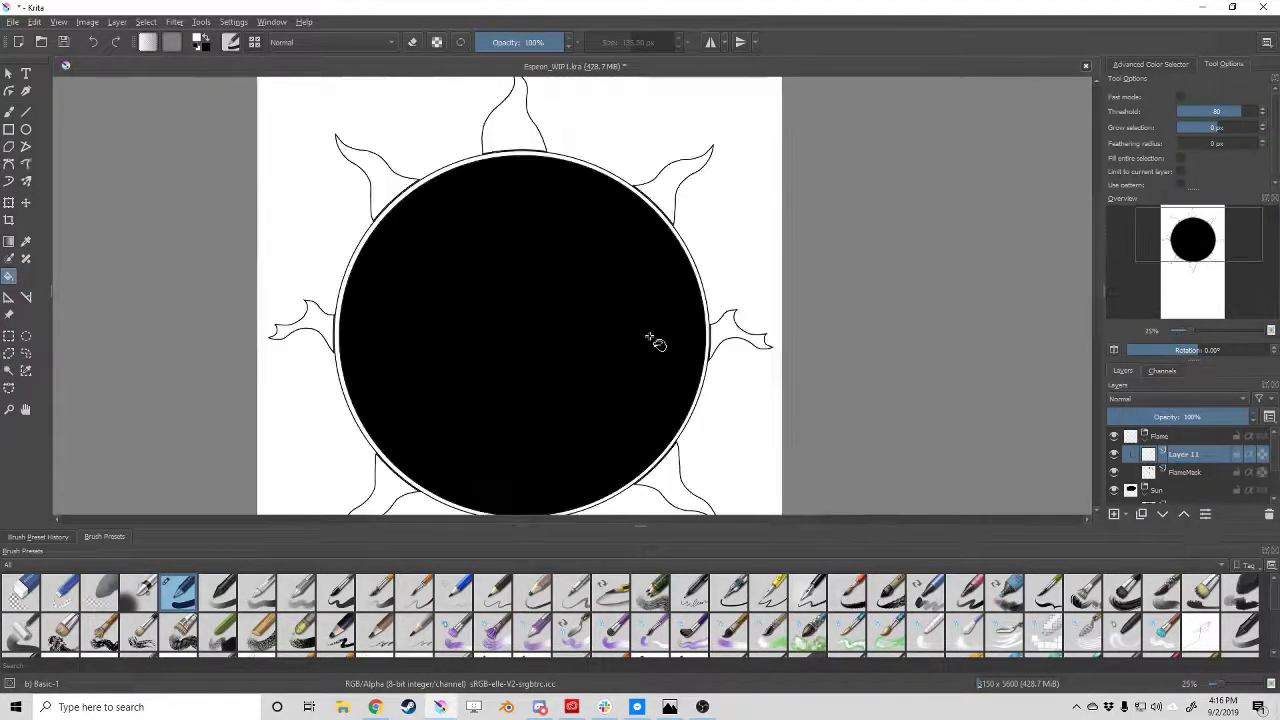
scroll(654, 343, down, 2)
scroll(1117, 460, down, 2)
click(1115, 458)
View the Espeon reference picture, then return to the drawing.
click(539, 707)
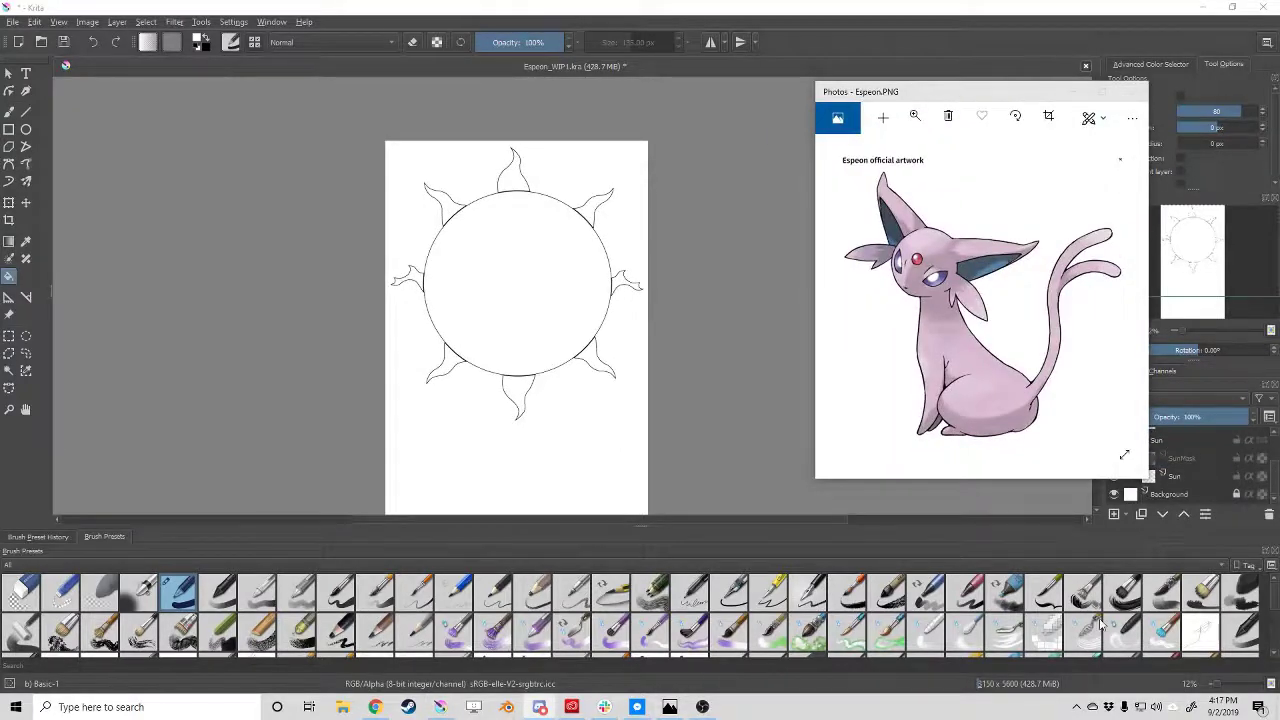
click(1200, 630)
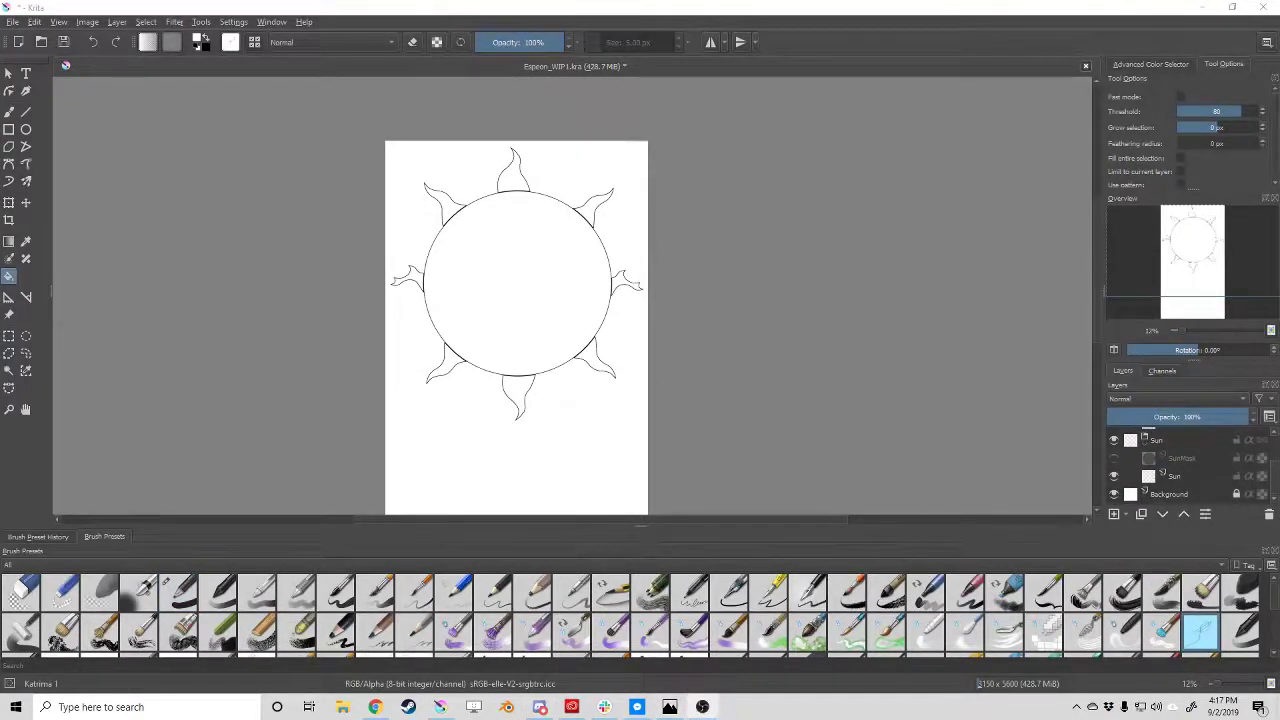
scroll(637, 423, down, 2)
scroll(637, 423, up, 3)
scroll(1116, 456, up, 2)
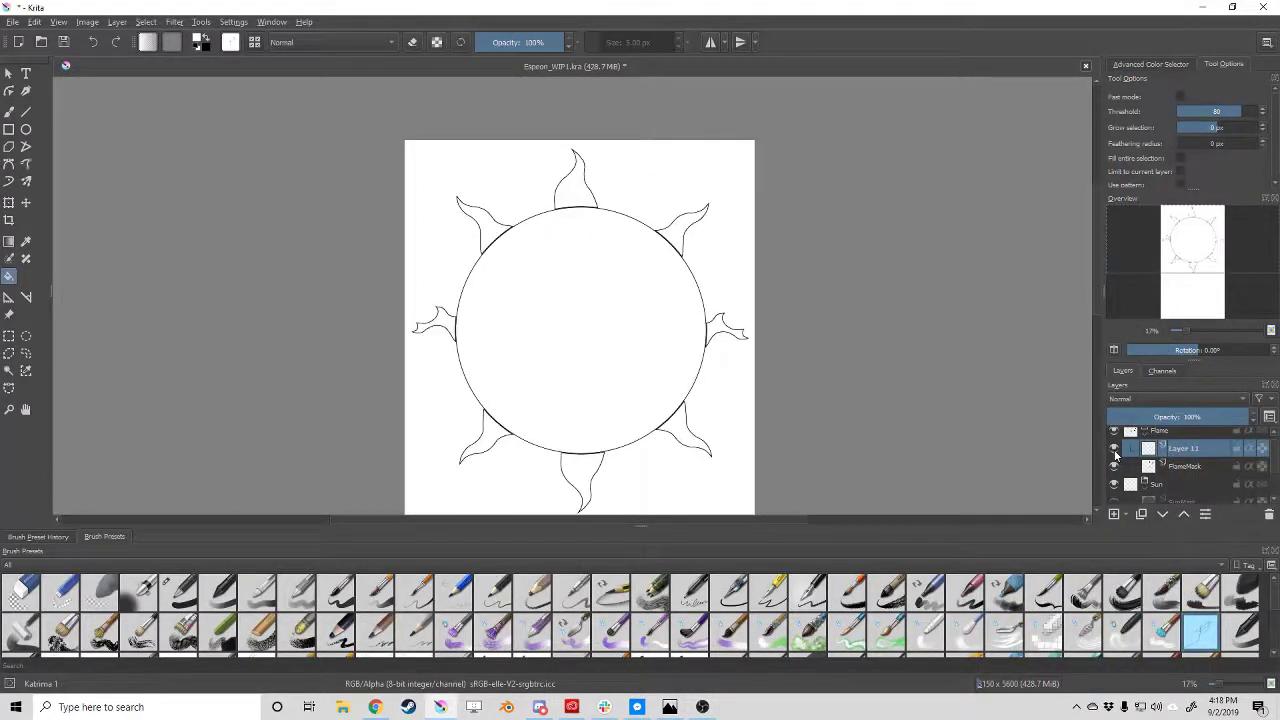
scroll(1116, 458, down, 3)
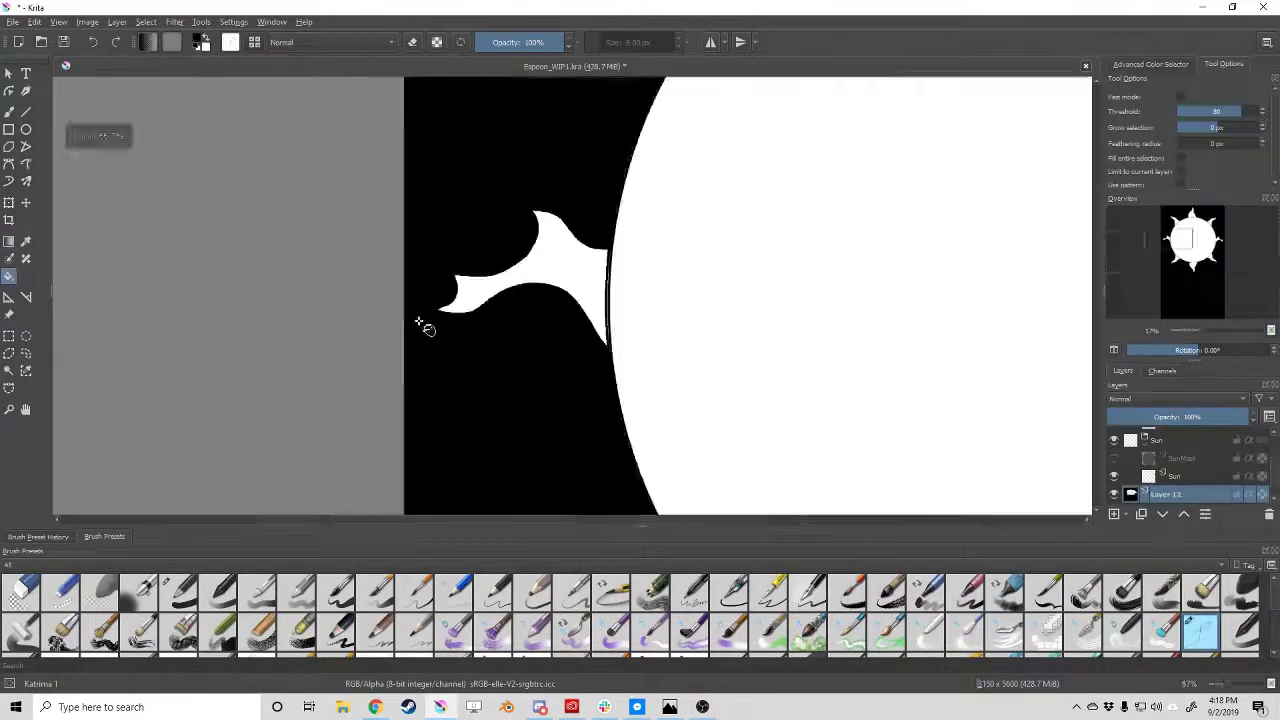
scroll(1114, 458, up, 2)
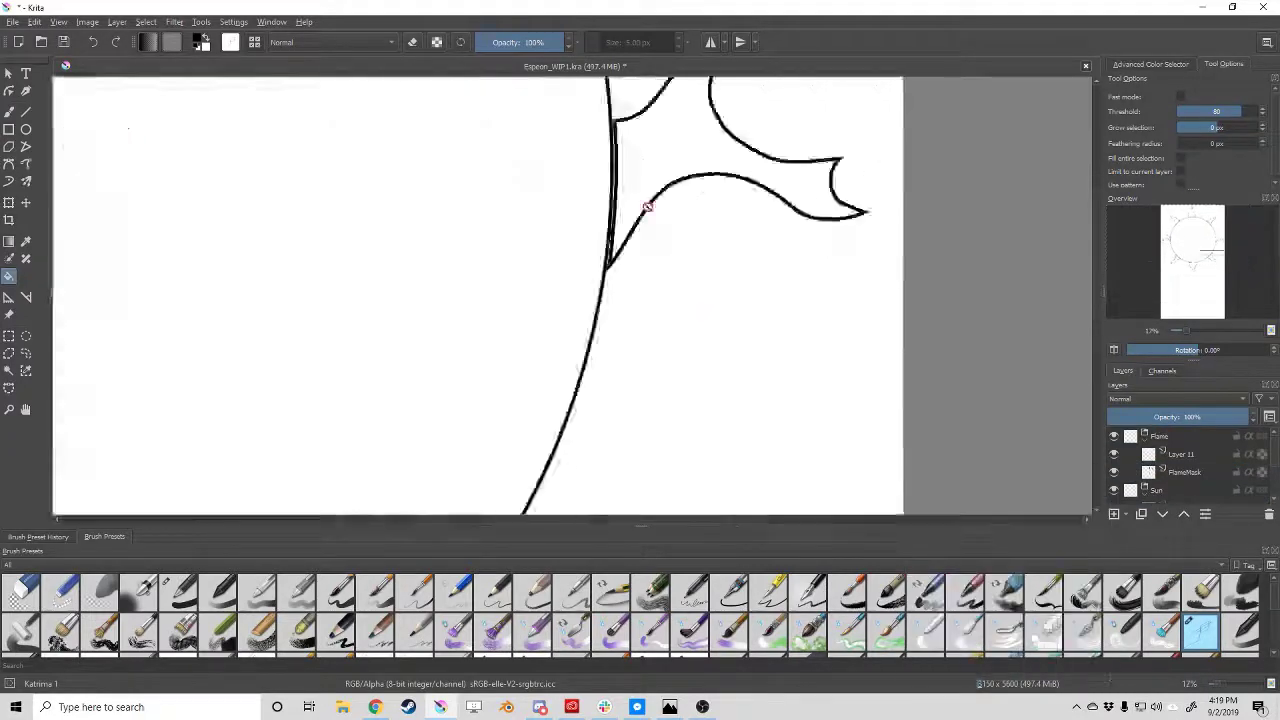
Rename Layer 11 to 'Mask', duplicate the flame layers, and show the SunMask layer again.
double_click(1201, 457)
click(1141, 514)
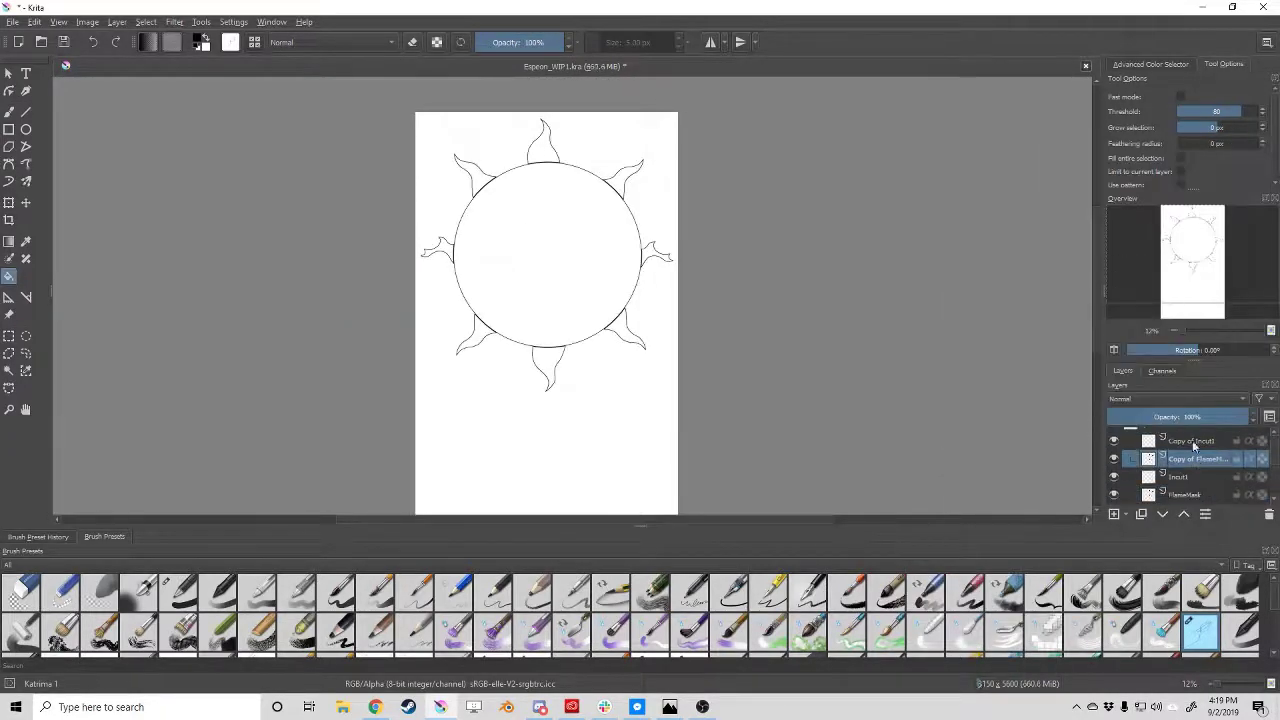
text(Backup FlameMask)
key(Return)
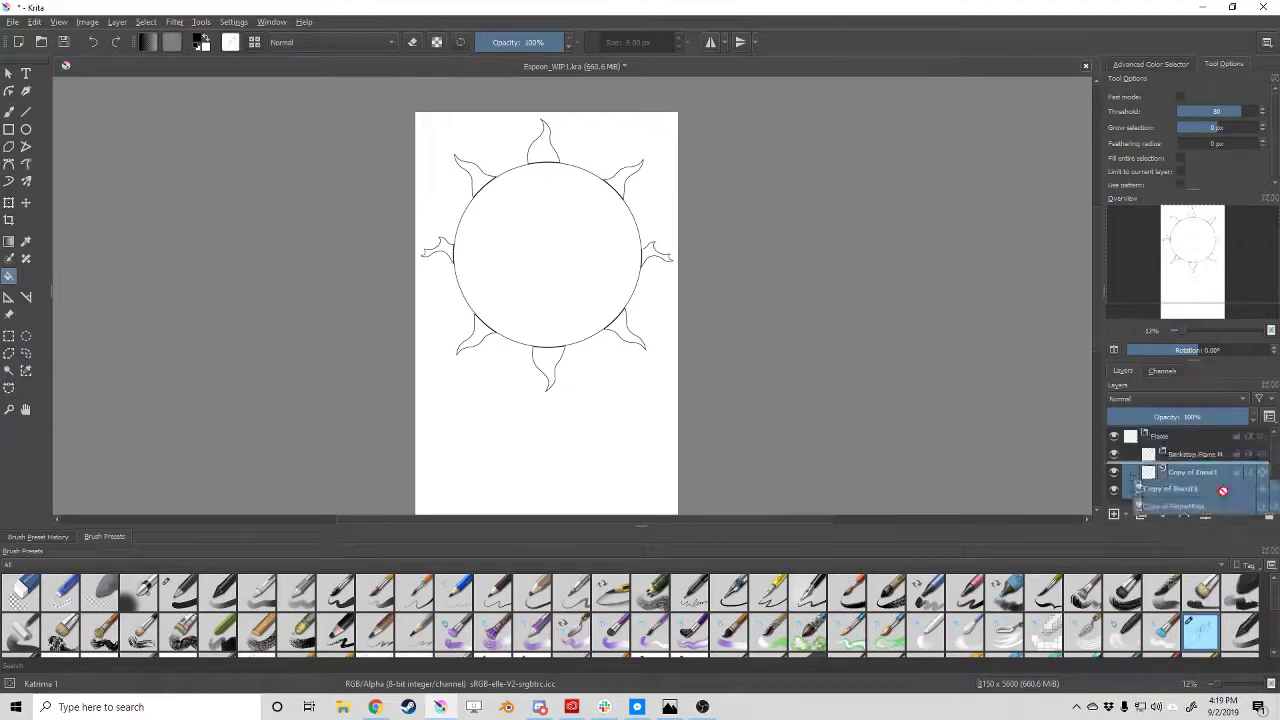
key(ctrl+t)
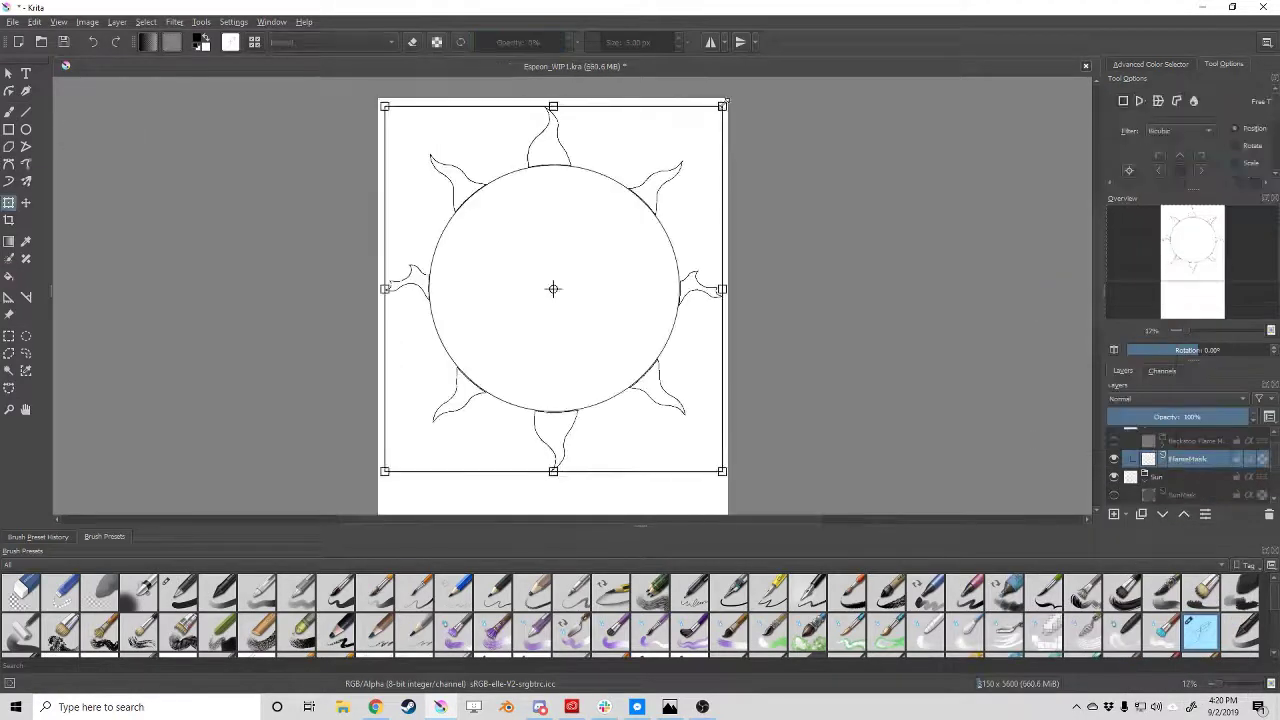
click(1114, 494)
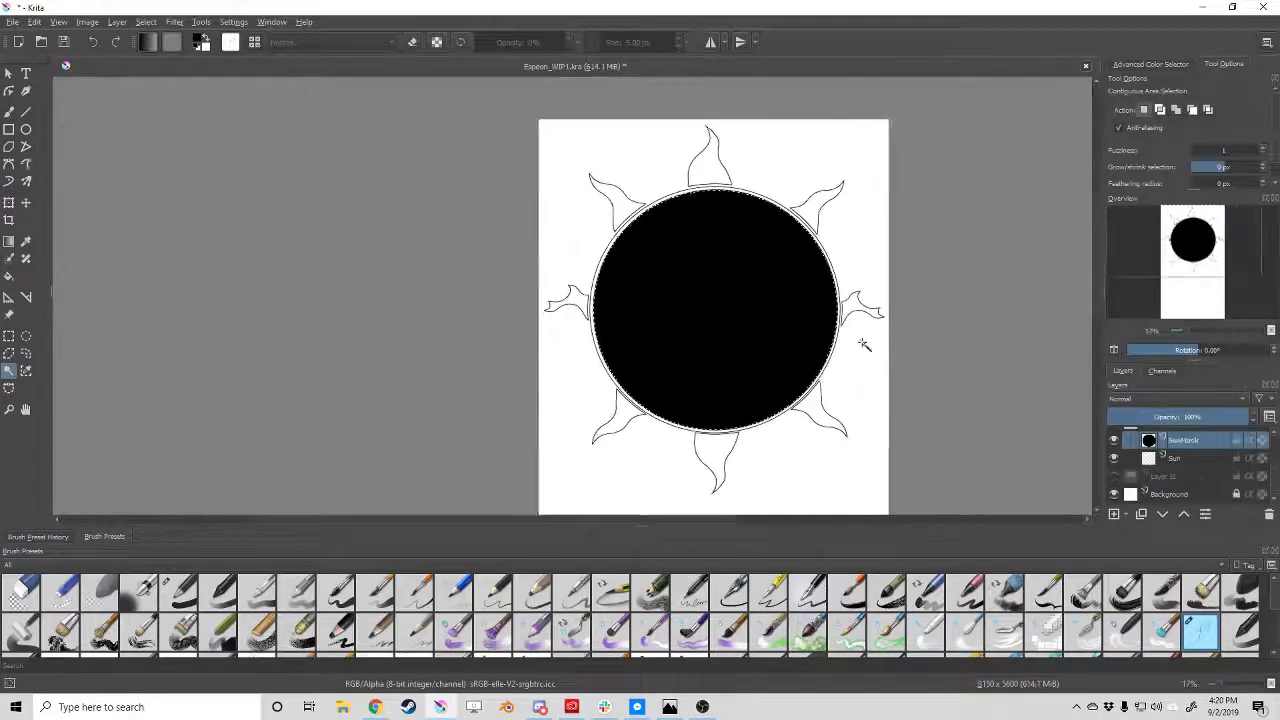
Deselect everything and switch to a thin 7 px inking freehand brush.
click(863, 344)
key(b)
key(ctrl+shift+a)
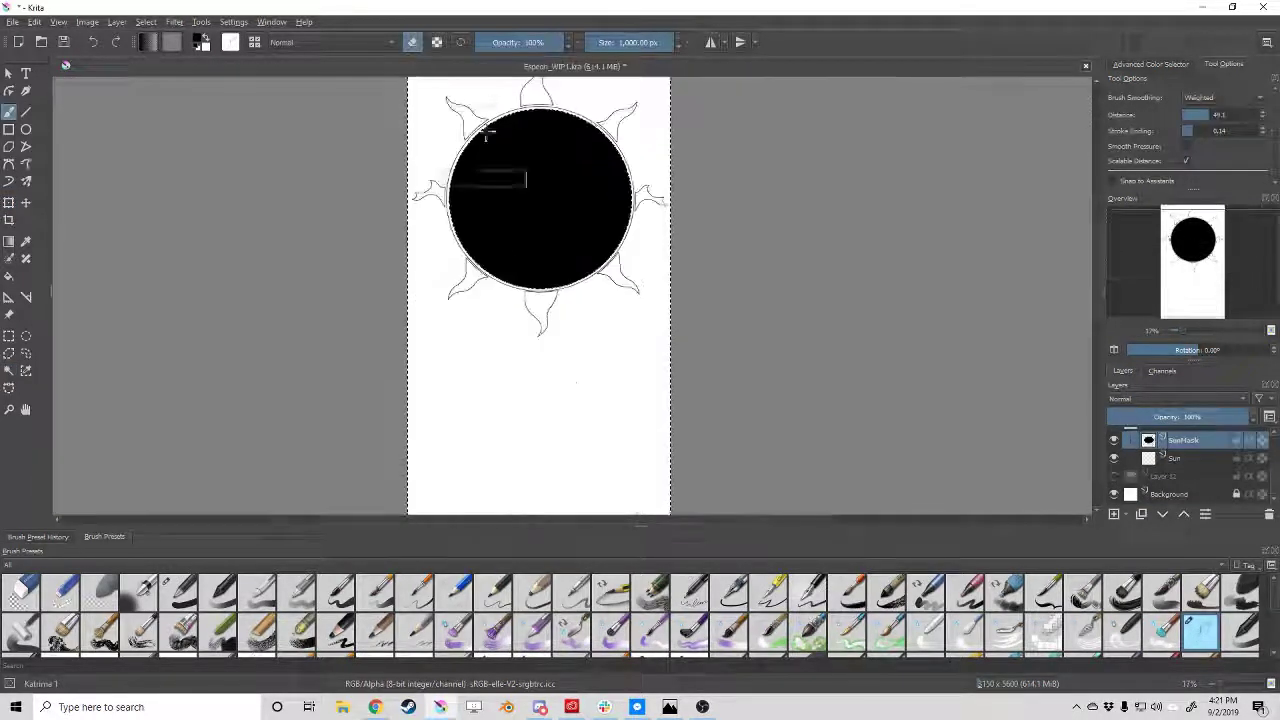
click(608, 594)
scroll(189, 661, up, 1)
scroll(189, 661, up, 1)
click(256, 637)
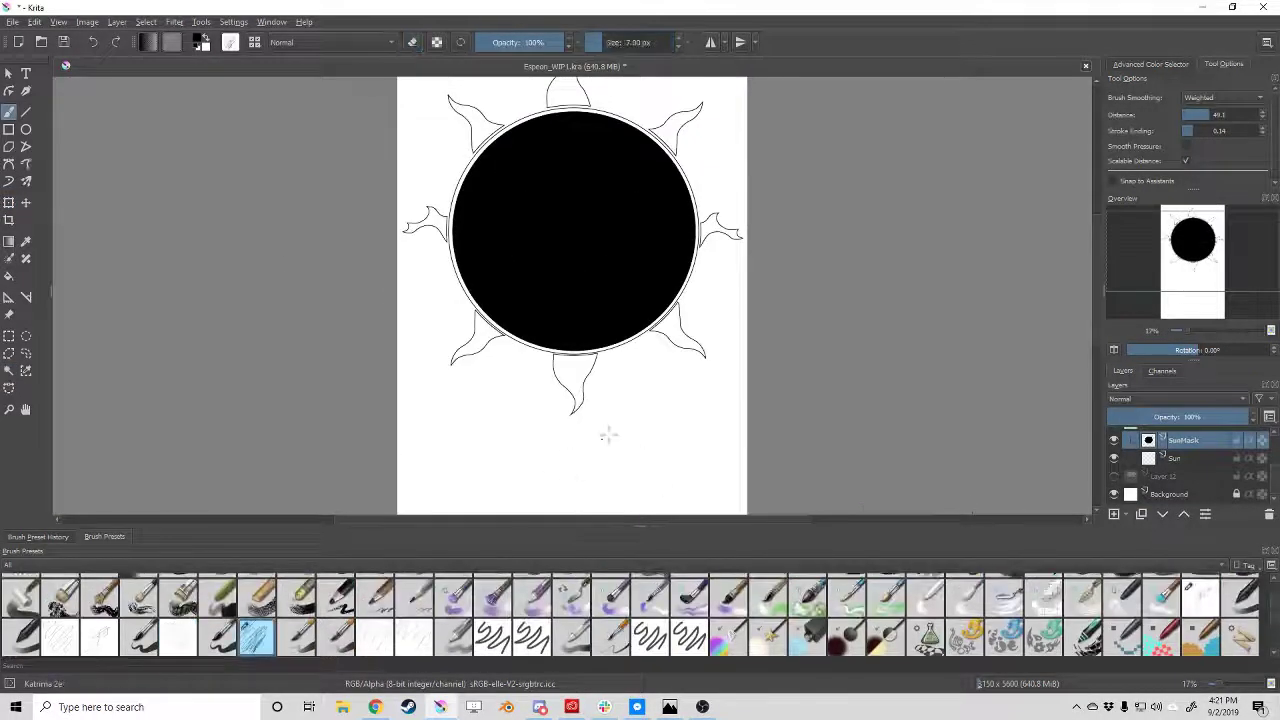
scroll(229, 229, up, 2)
Delete the SunMask layer and Flame group, and name the top layer Espeon_Block.
key(shift+Delete)
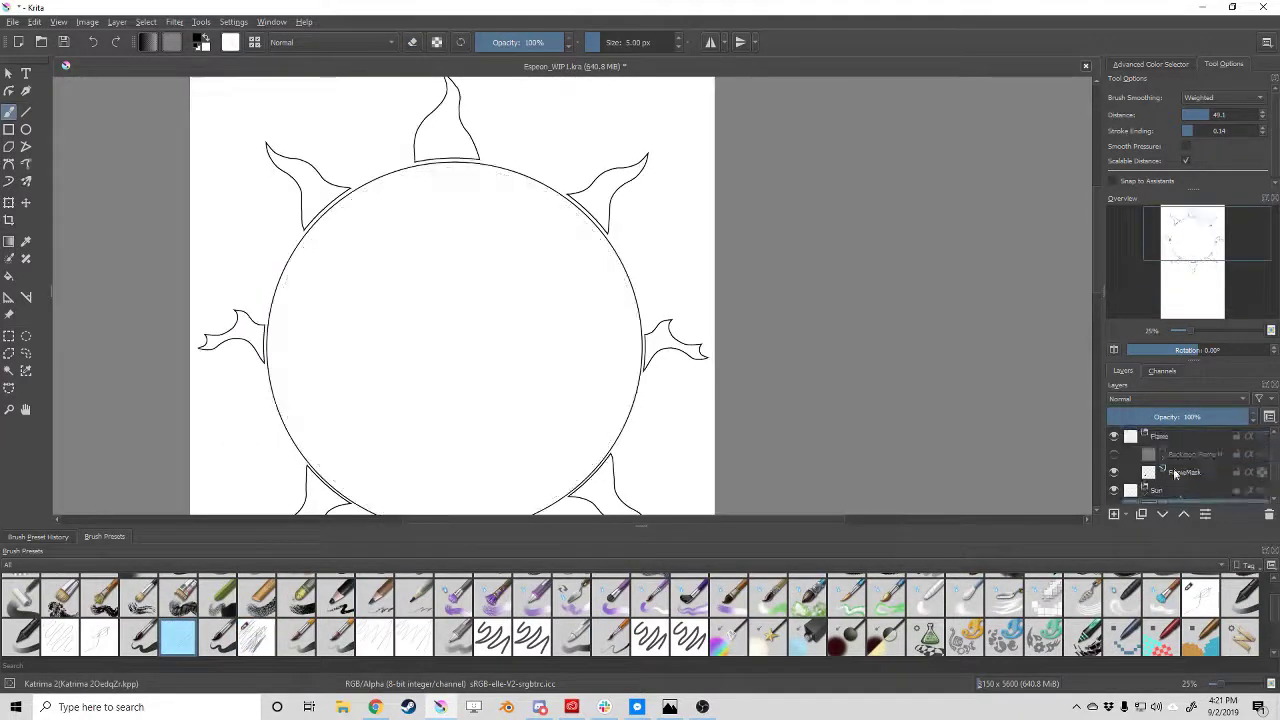
key(ctrl+e)
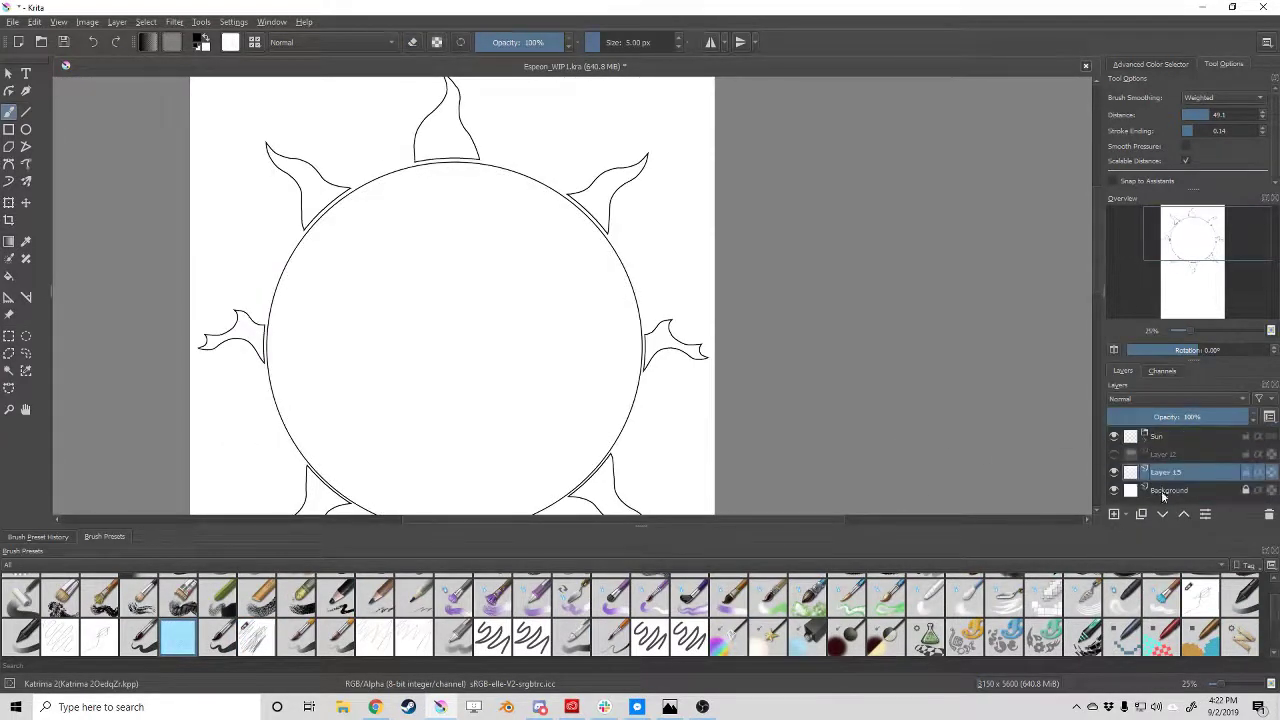
double_click(1160, 437)
text(Espeon Block)
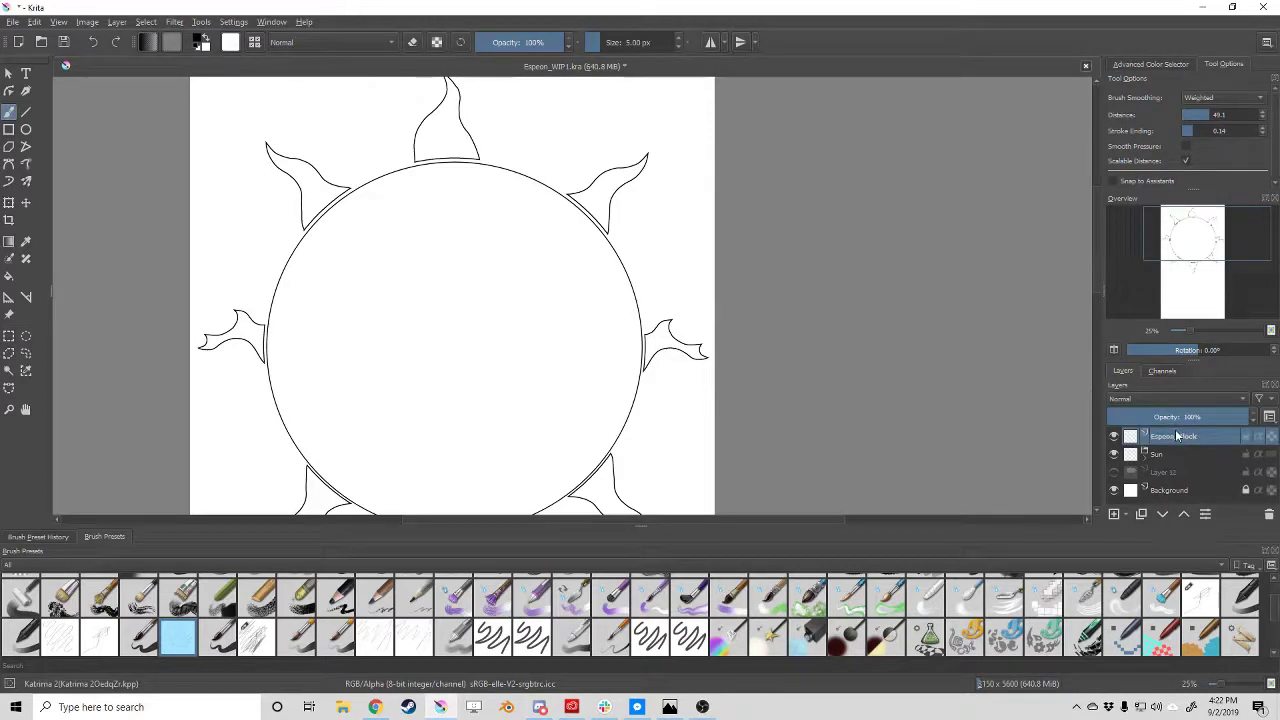
scroll(463, 310, down, 2)
scroll(463, 310, up, 1)
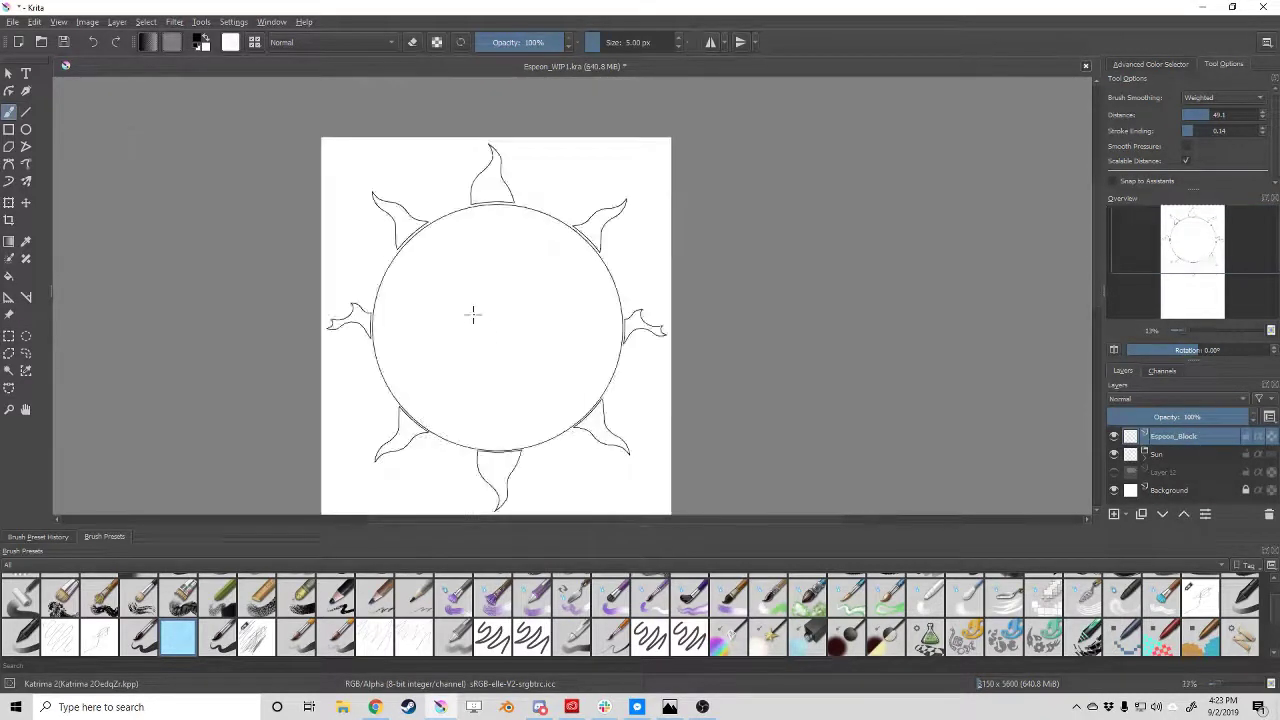
scroll(463, 310, up, 1)
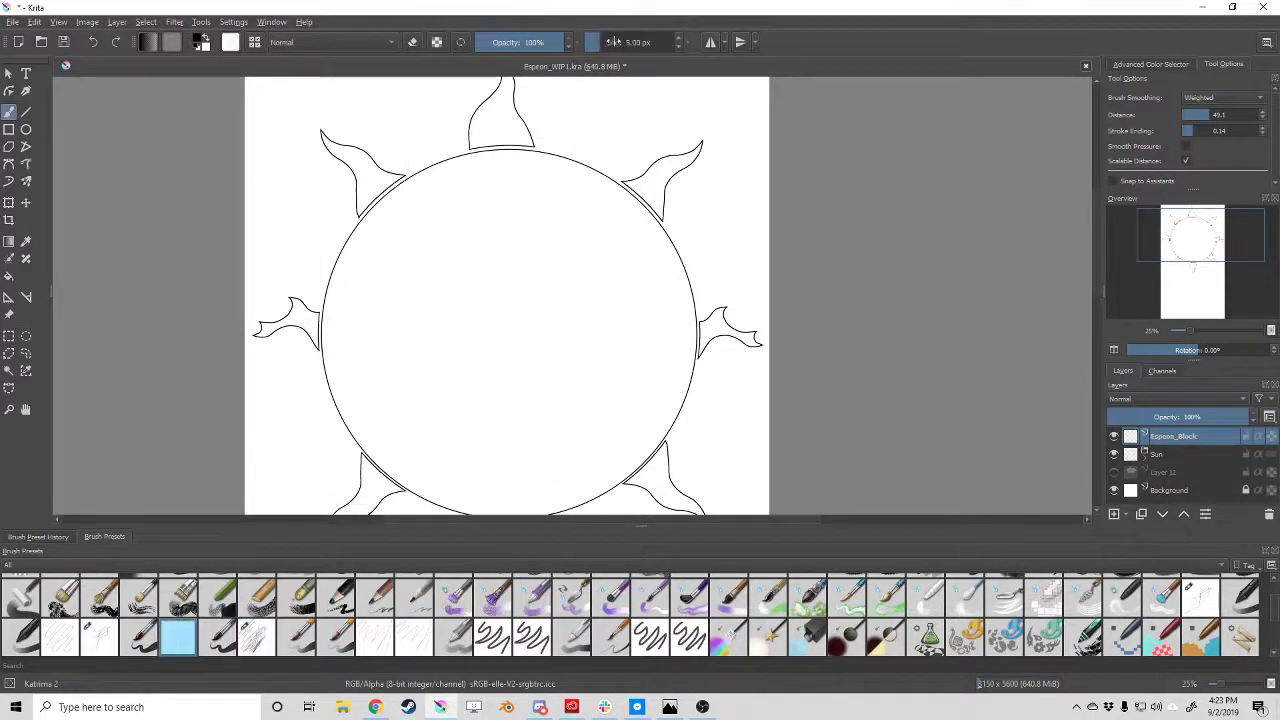
Paint a broad black ear stroke at upper left, undoing the test ellipse and blob.
mouse_move(330, 203)
mouse_down()
mouse_move(455, 330)
mouse_move(410, 280)
mouse_move(605, 445)
mouse_up()
key(e)
key(shift+e)
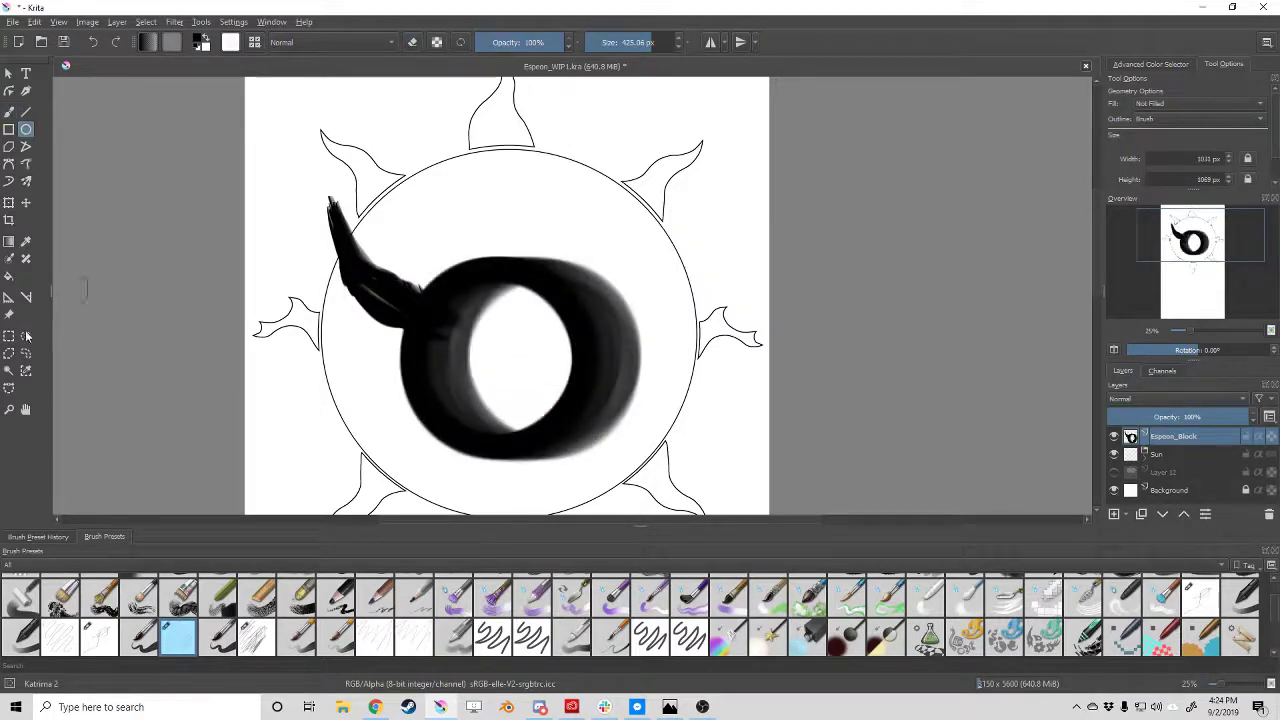
key(ctrl+z)
mouse_move(416, 258)
mouse_down()
mouse_move(586, 428)
mouse_move(612, 392)
mouse_up()
key(ctrl+z)
key(b)
drag(480, 320, 500, 338)
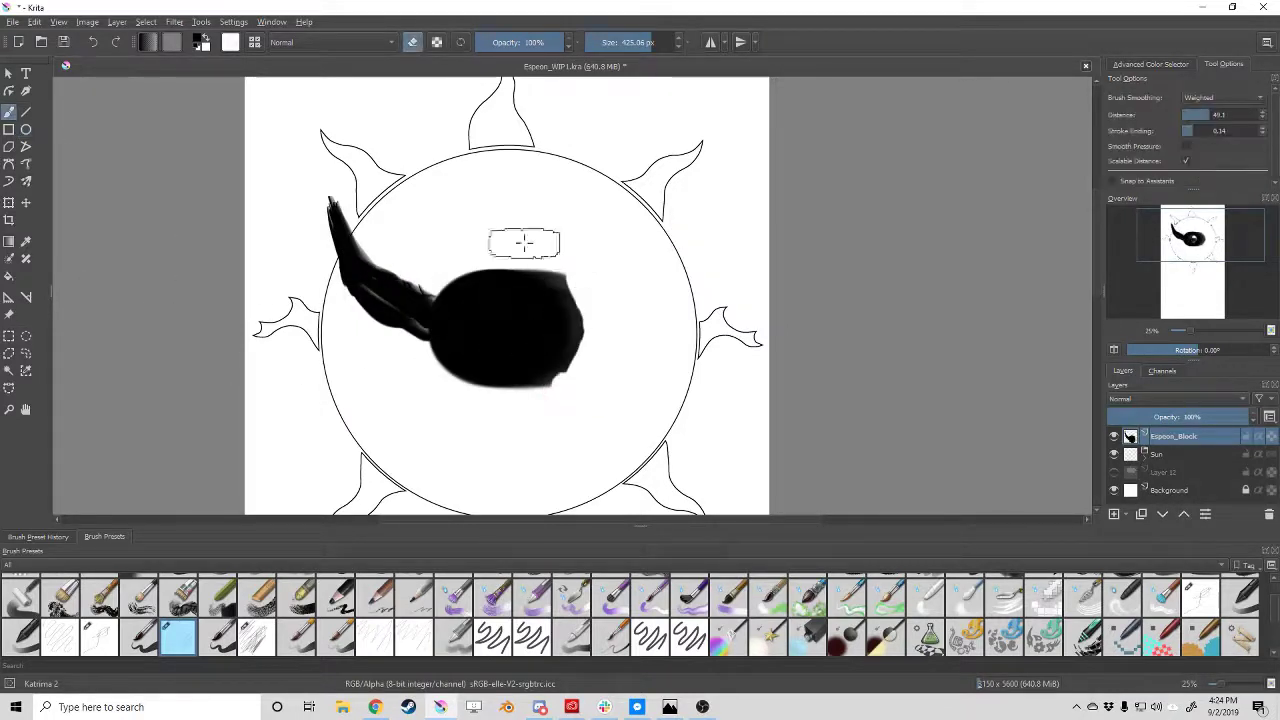
key(ctrl+z)
key(ctrl+z)
key(ctrl+z)
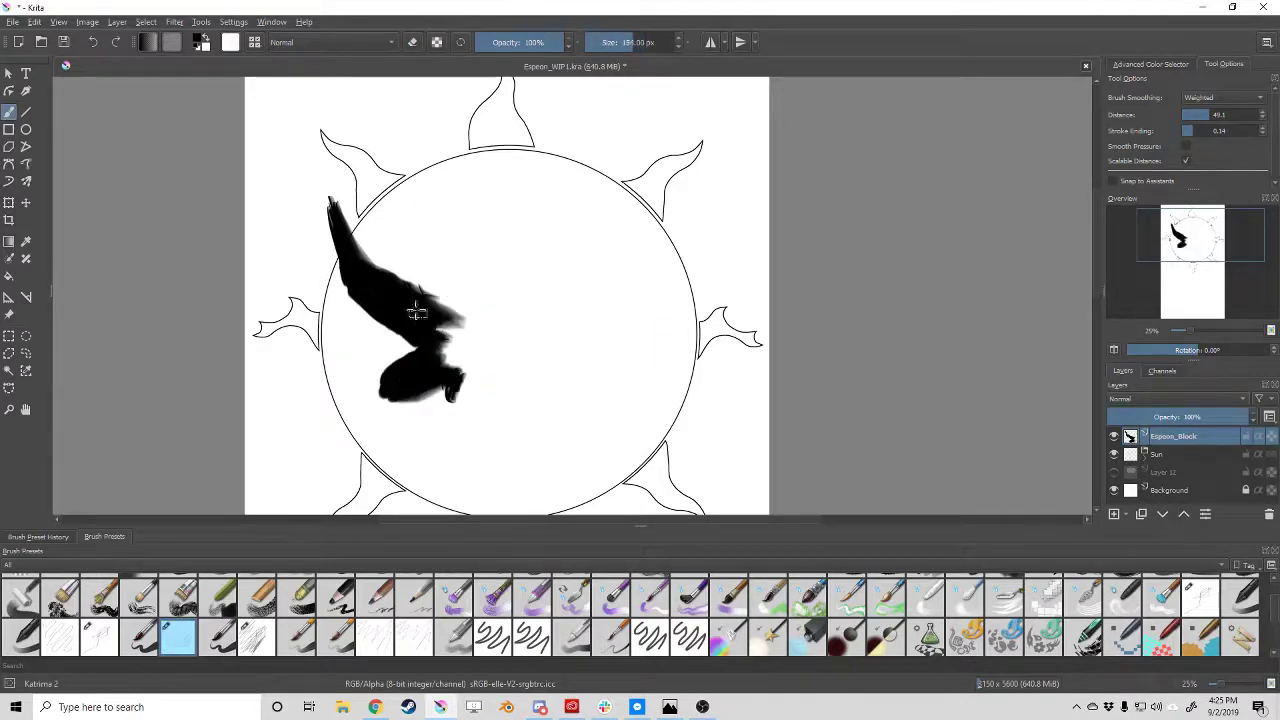
Select the black ear stroke with the Contiguous Selection tool.
click(9, 370)
key(m)
key(m)
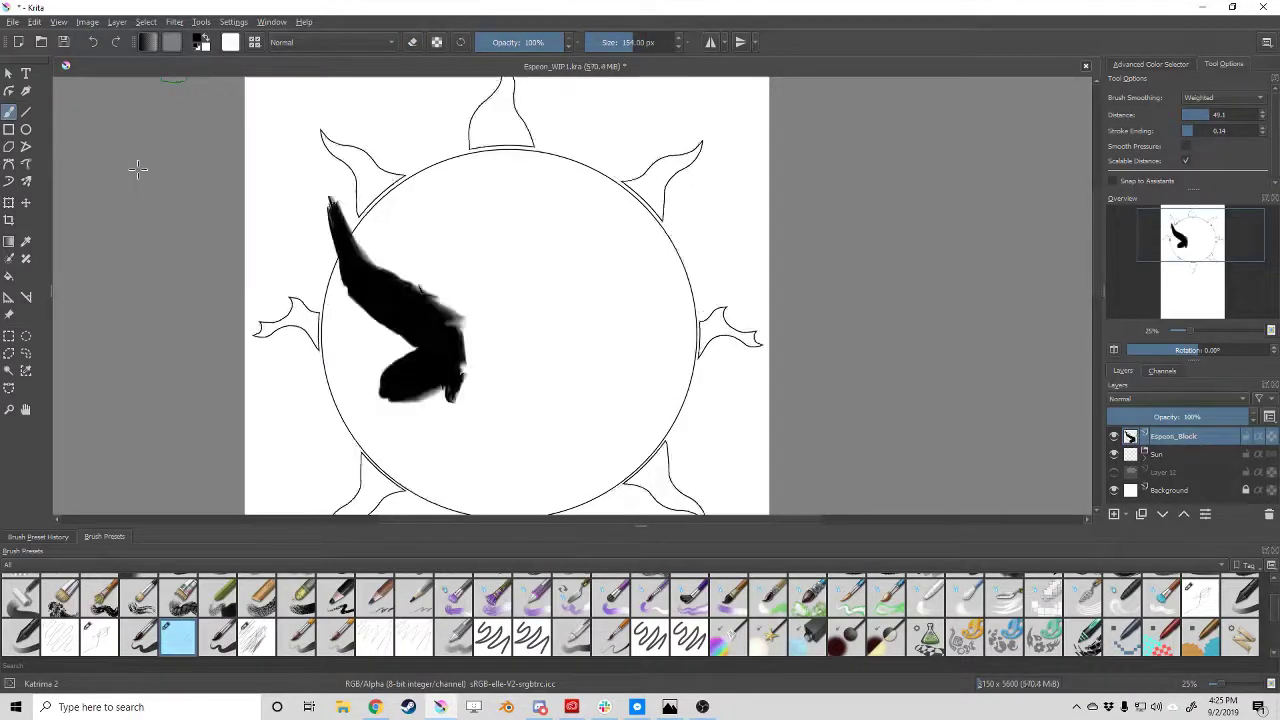
click(417, 303)
click(424, 316)
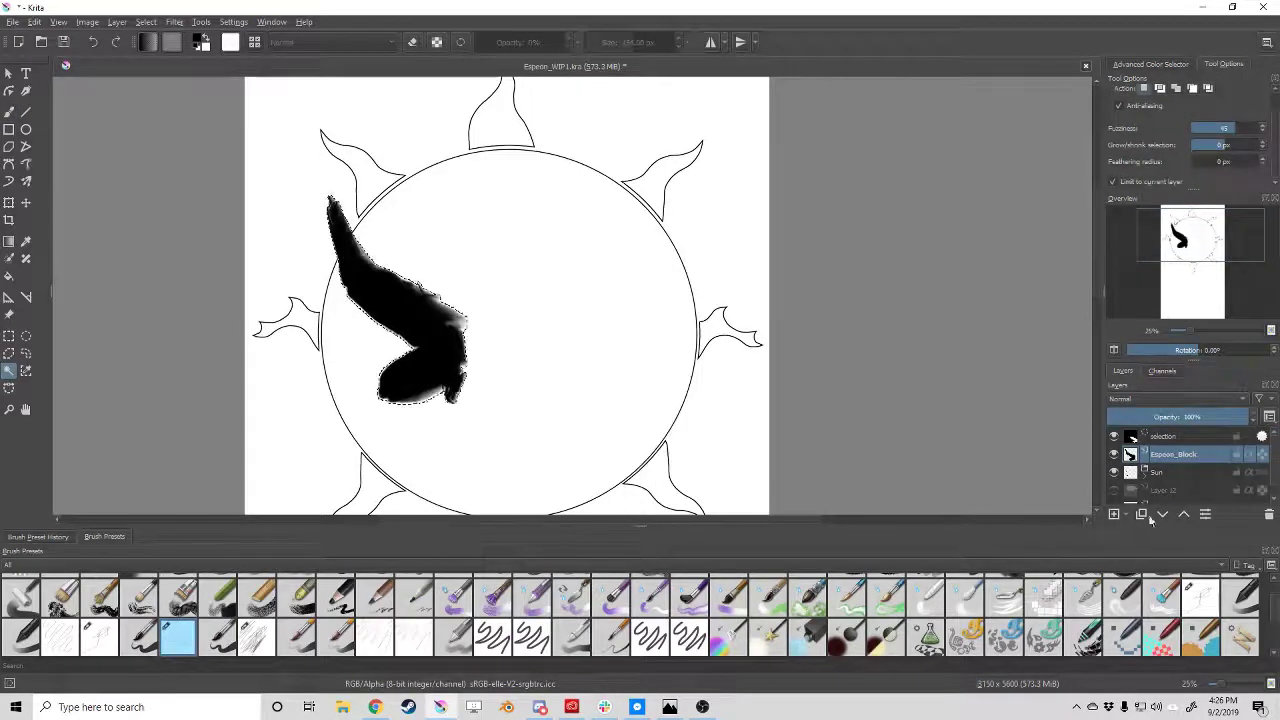
Copy the ear to a new layer, mirror it horizontally, and move it to the sun's right side.
right_click(414, 314)
click(470, 420)
right_click(388, 291)
click(58, 21)
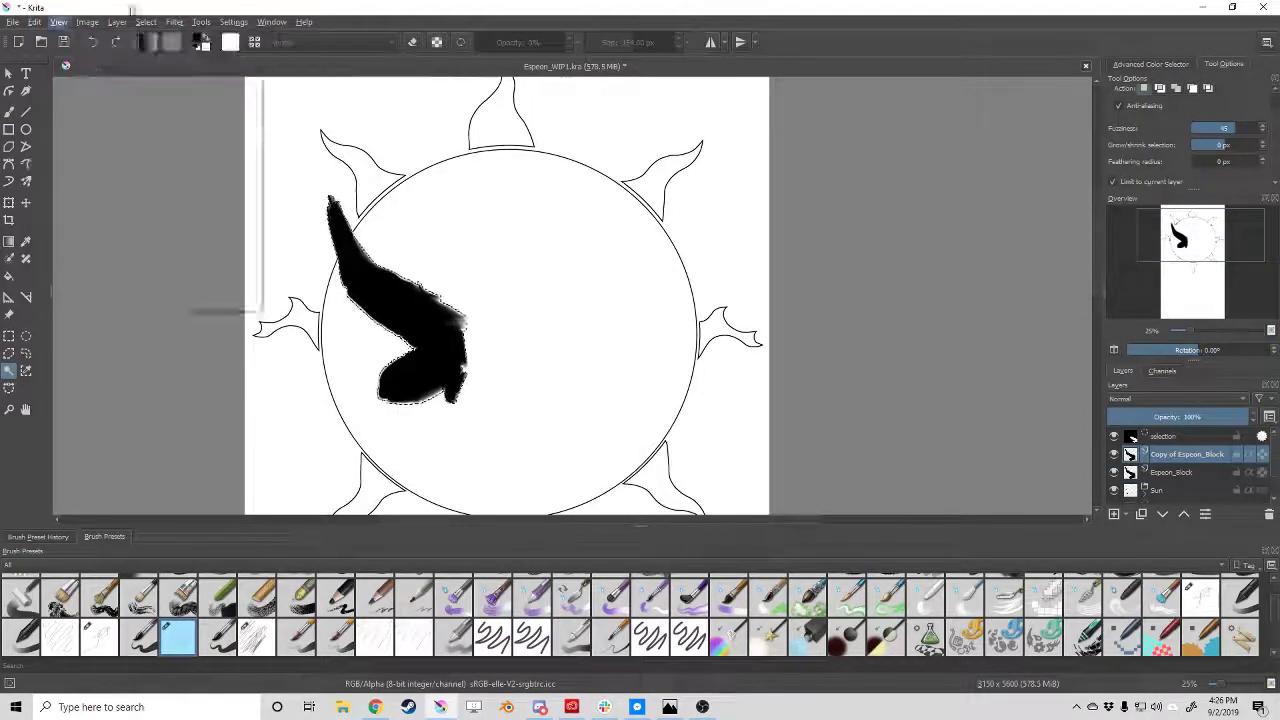
right_click(378, 278)
key(t)
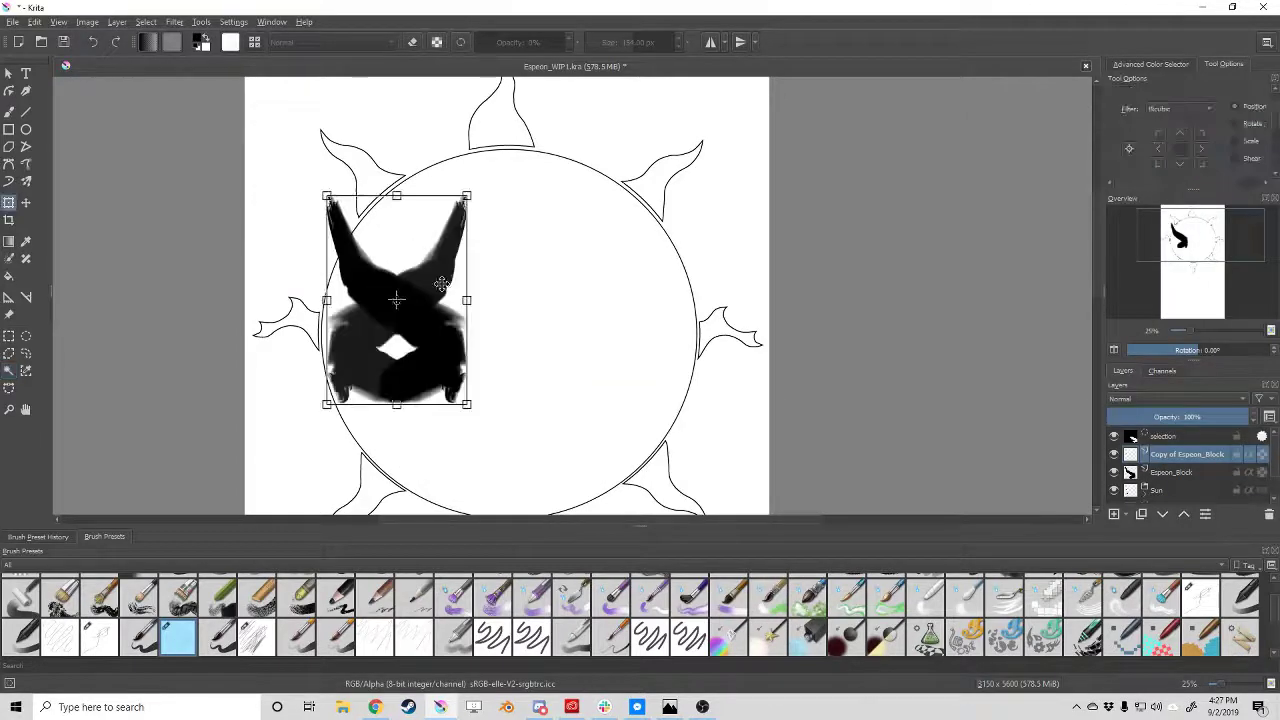
drag(417, 282, 657, 276)
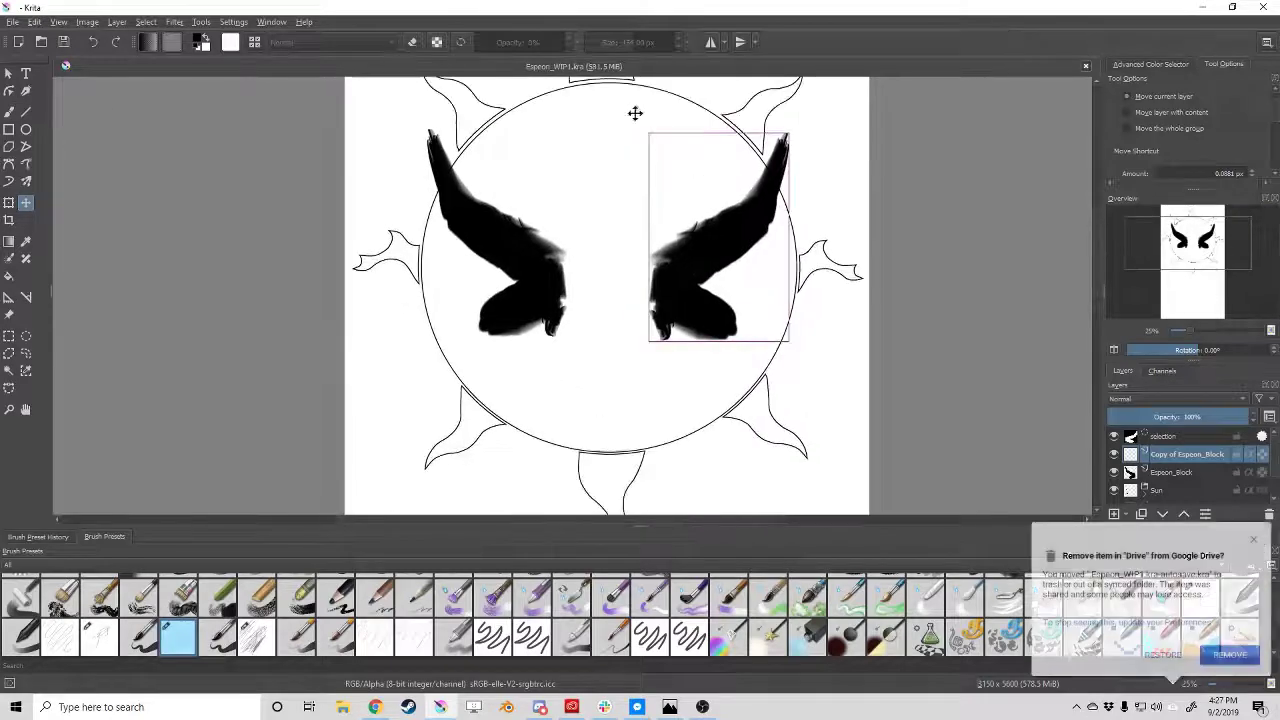
scroll(781, 83, down, 2)
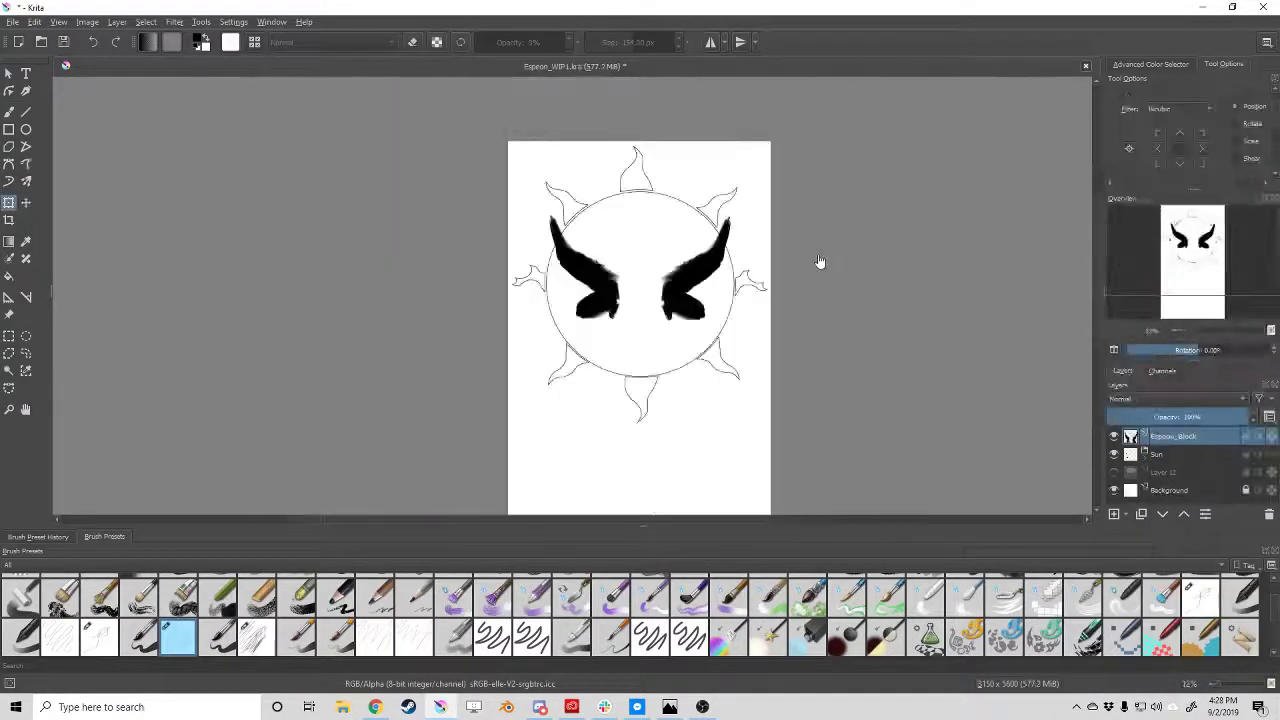
scroll(650, 276, up, 2)
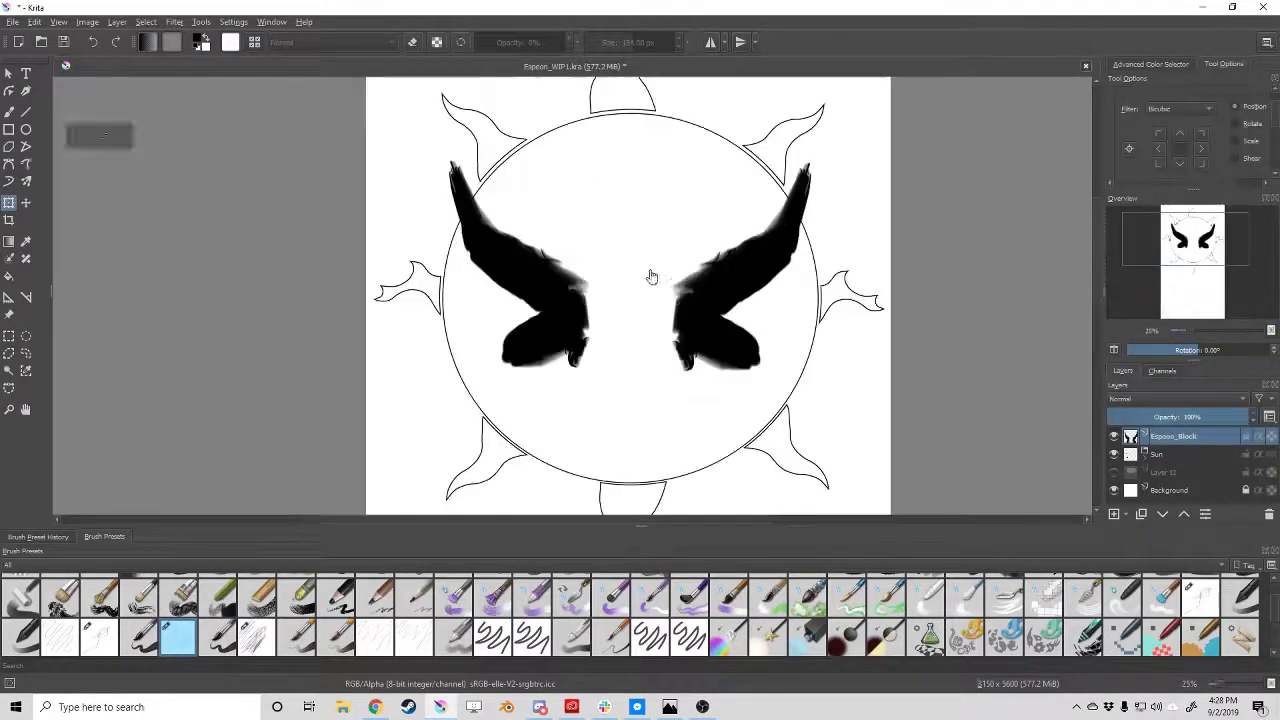
Draw a black brushed ellipse between the two ears to form the head.
click(27, 337)
drag(565, 242, 710, 404)
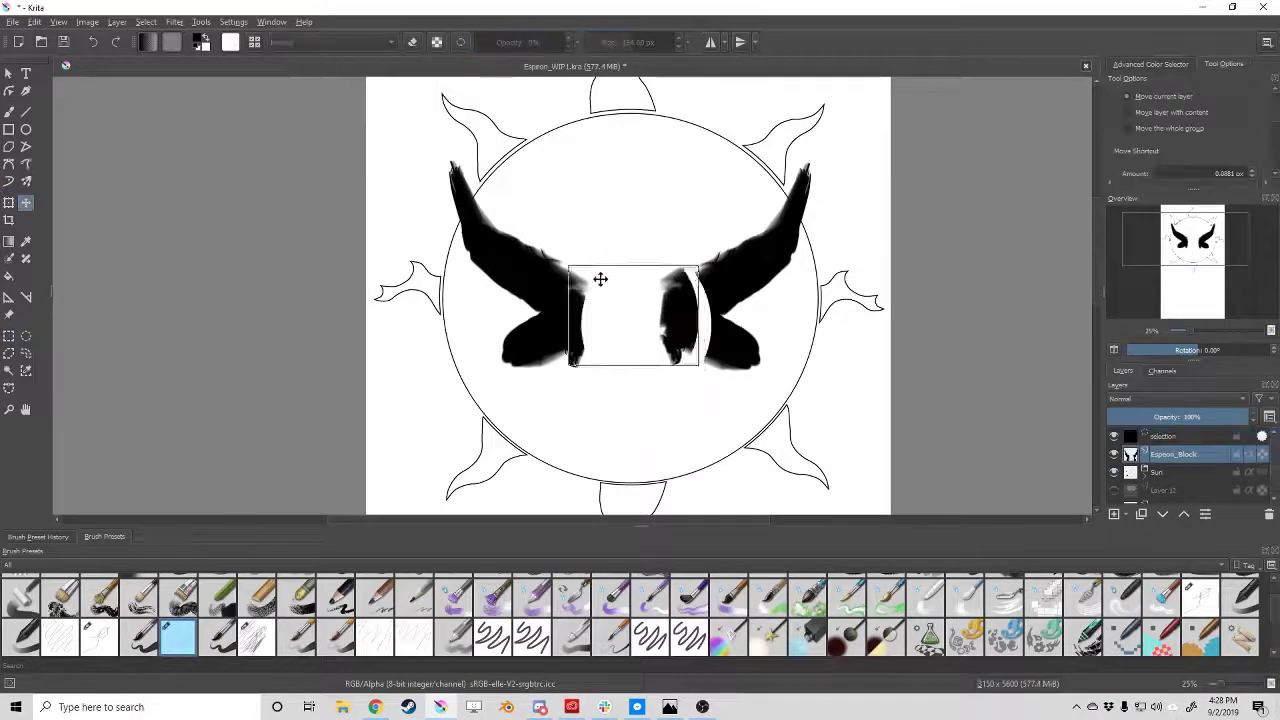
drag(578, 262, 701, 424)
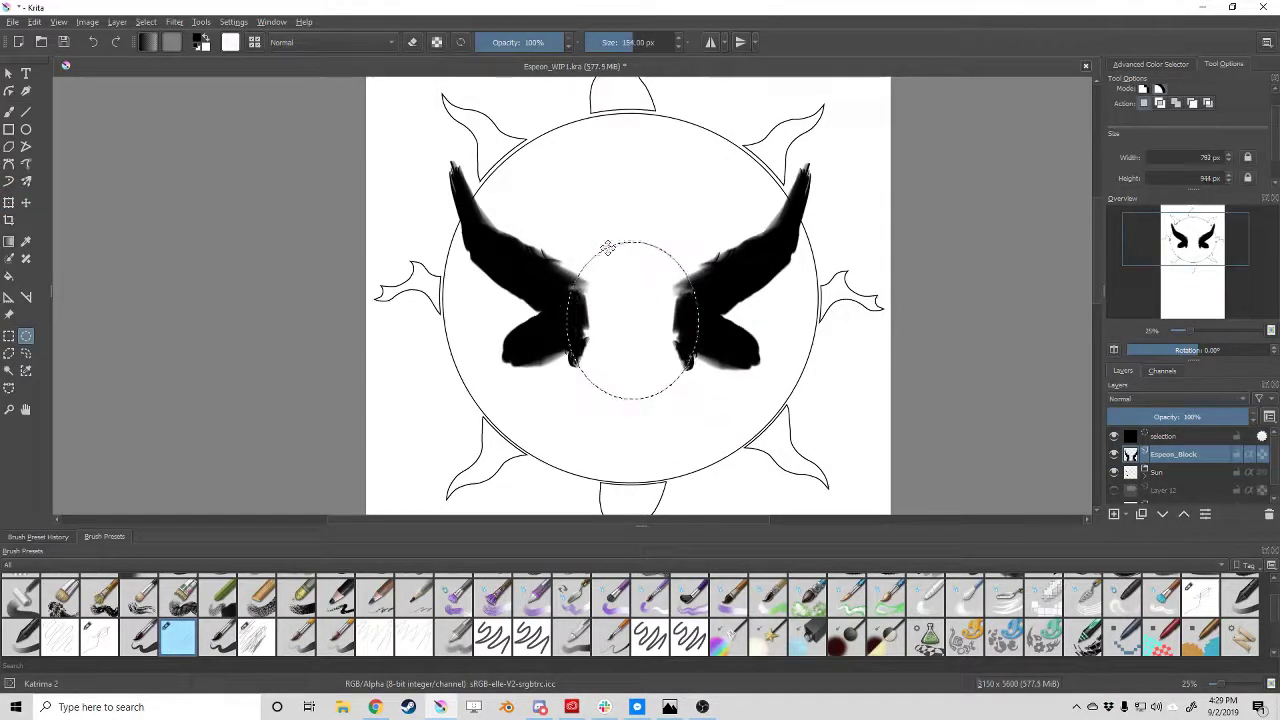
key(f)
click(640, 300)
key(Delete)
key(ctrl+shift+a)
click(26, 129)
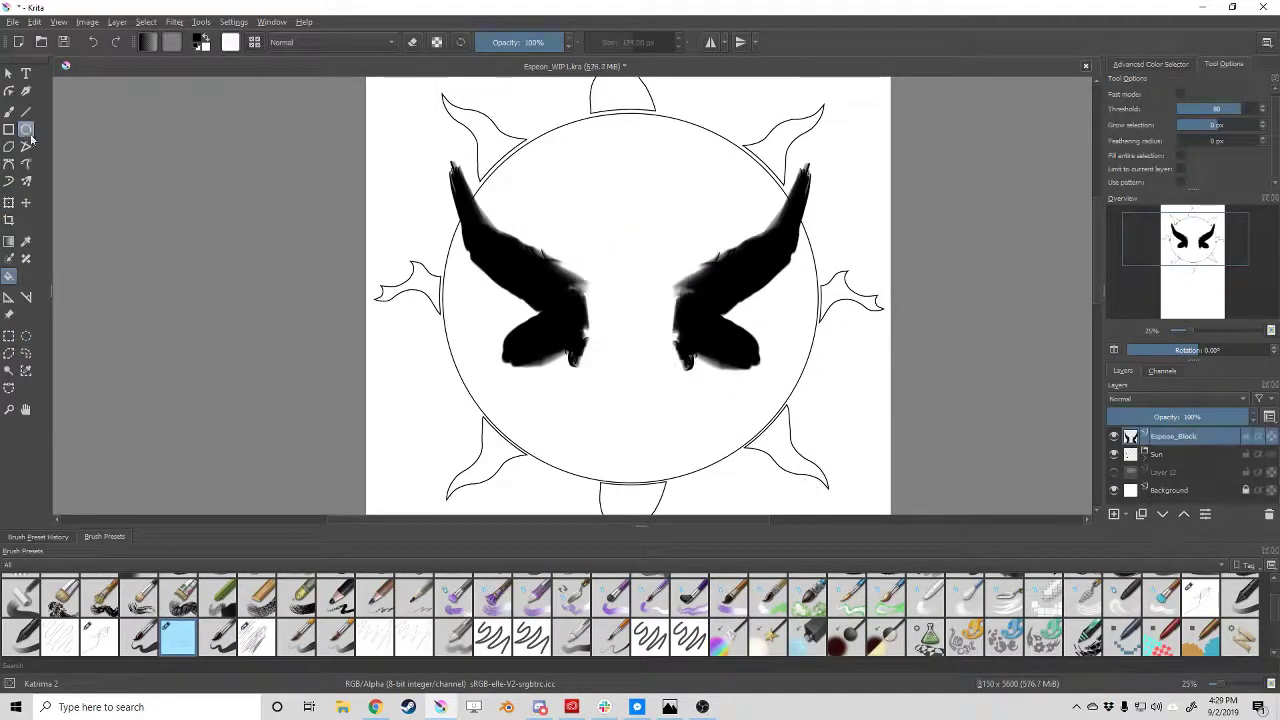
mouse_move(583, 268)
mouse_down()
mouse_move(667, 361)
mouse_move(668, 400)
mouse_up()
key(b)
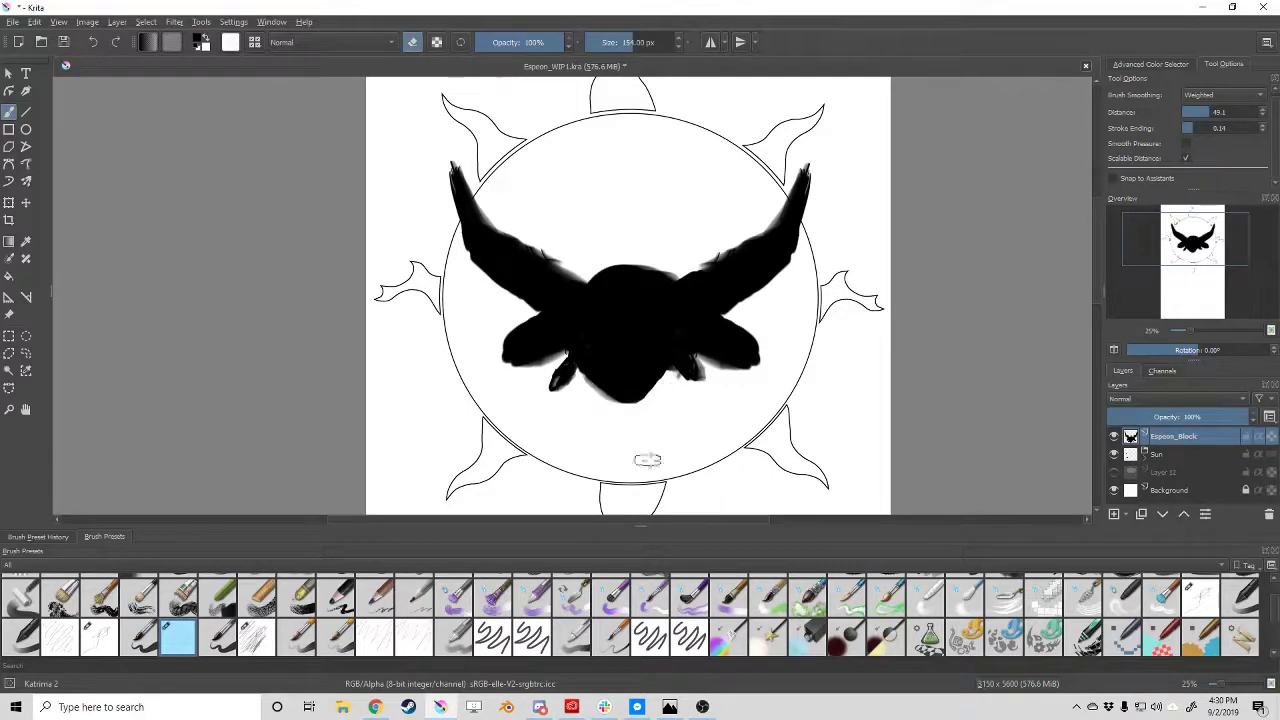
Duplicate the Espeon_Block layer and paint grey body strokes below the head.
scroll(647, 459, down, 2)
right_click(637, 344)
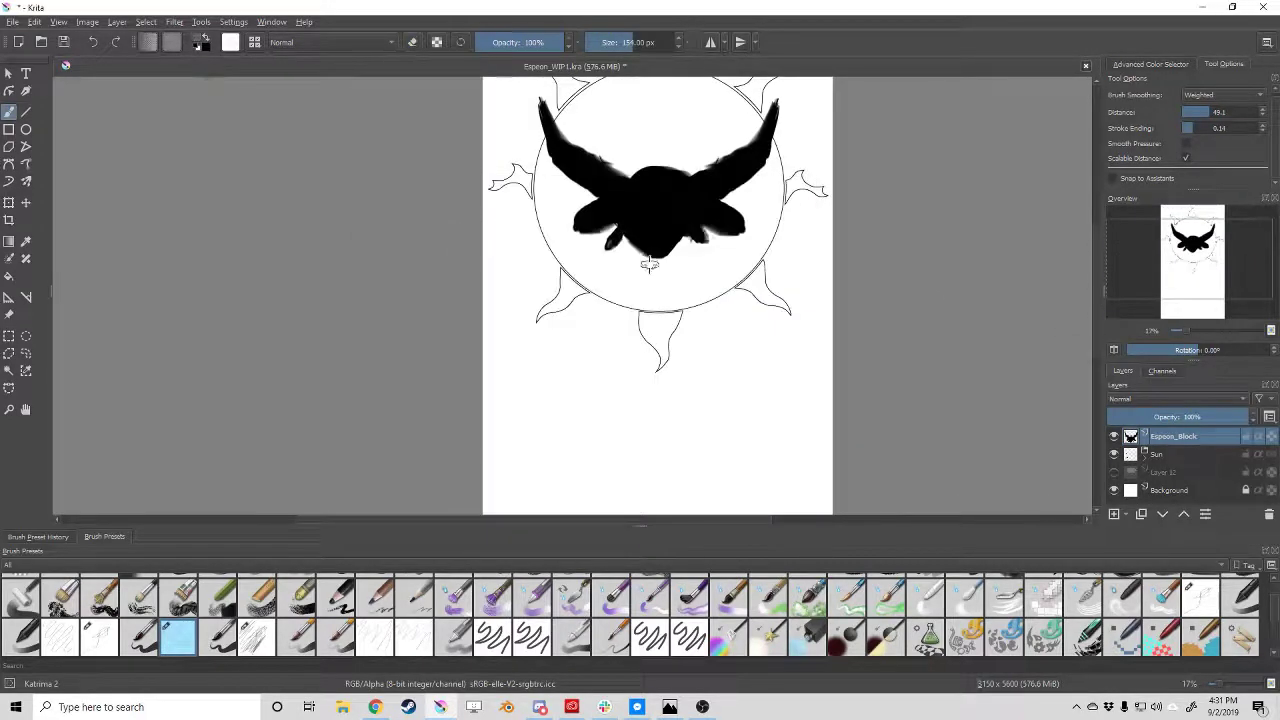
key(ctrl+j)
mouse_move(628, 250)
mouse_down()
mouse_move(647, 284)
mouse_move(548, 455)
mouse_move(701, 400)
mouse_up()
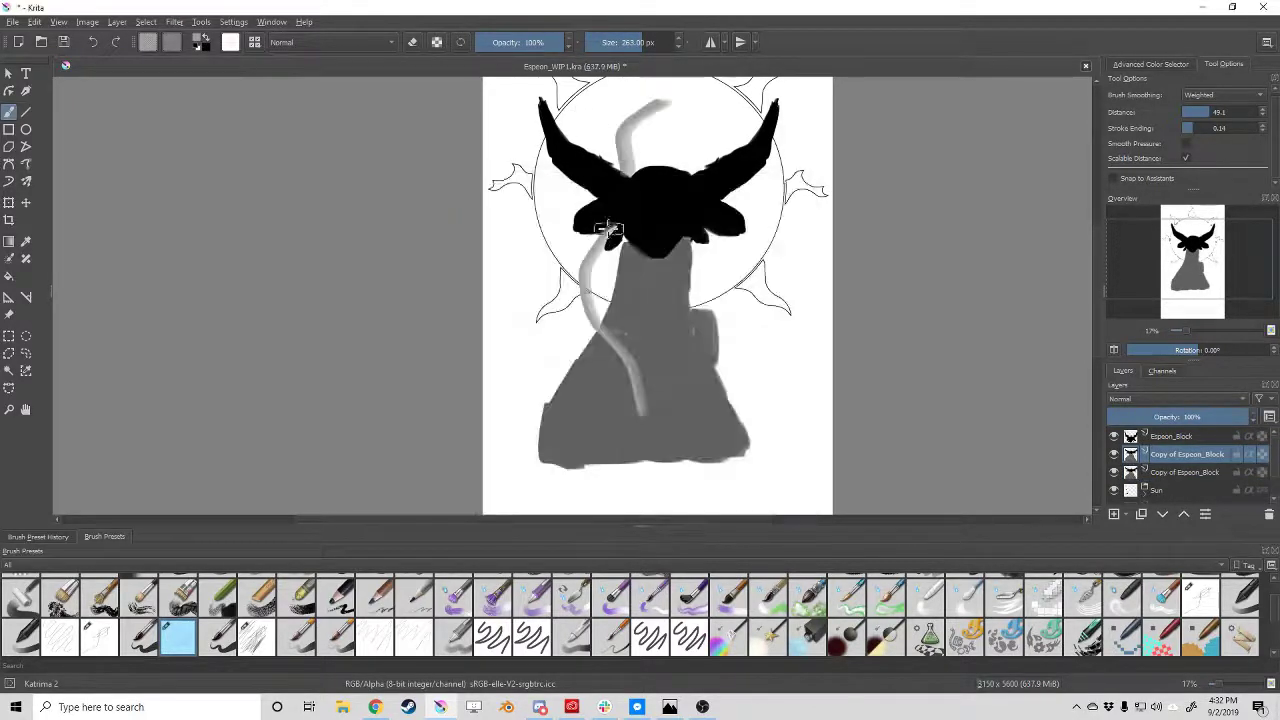
Merge the copied layers together and make EspeonTail_Block the active layer.
key(Page_Up)
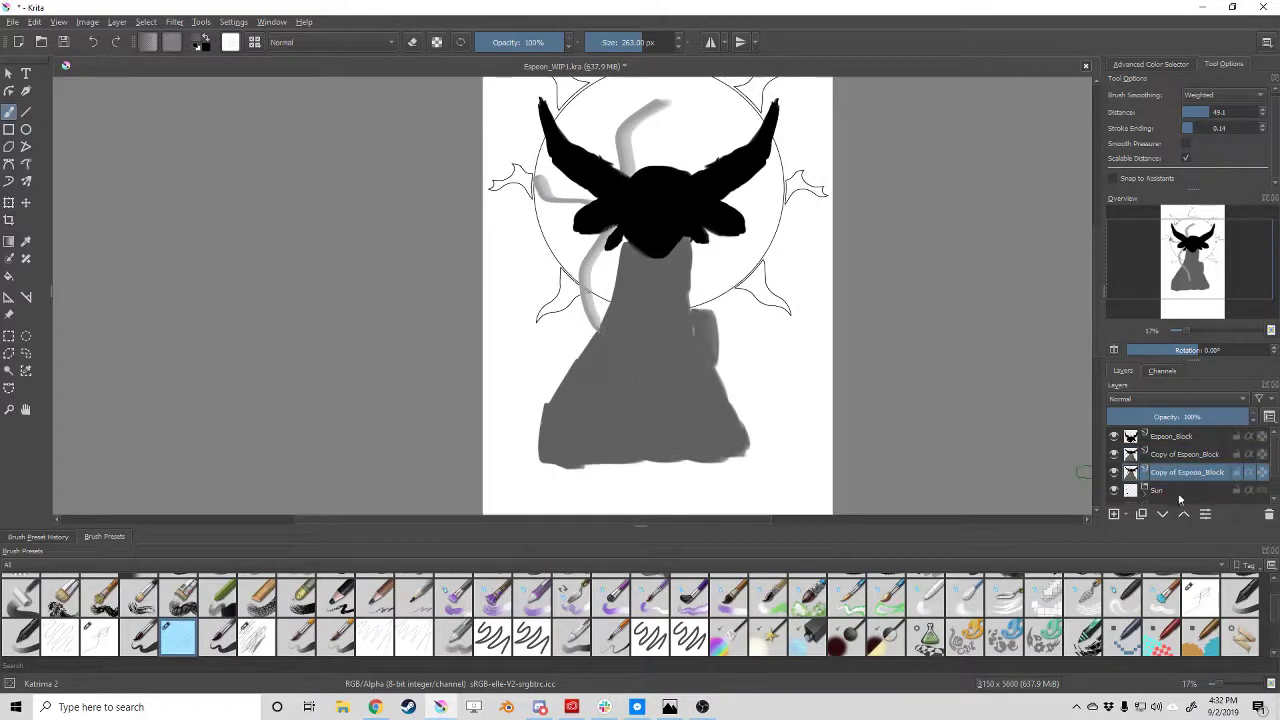
drag(831, 338, 791, 391)
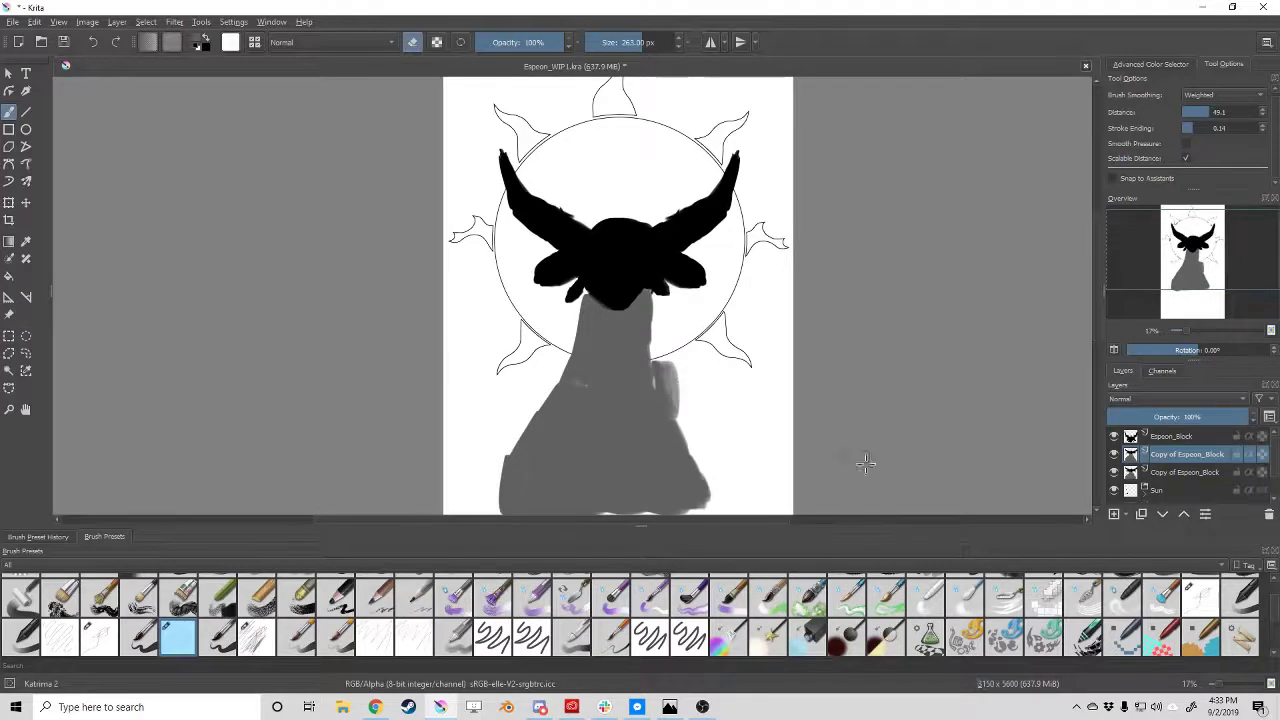
right_click(1185, 454)
click(1150, 600)
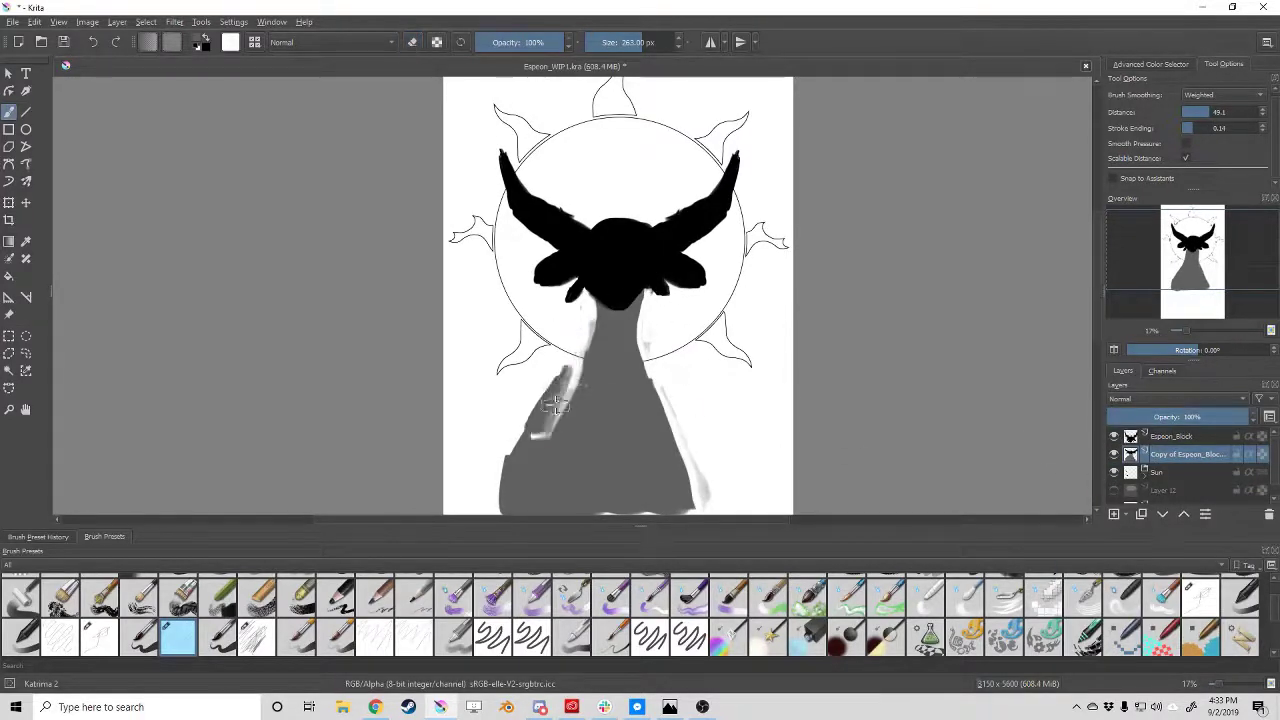
drag(594, 295, 566, 250)
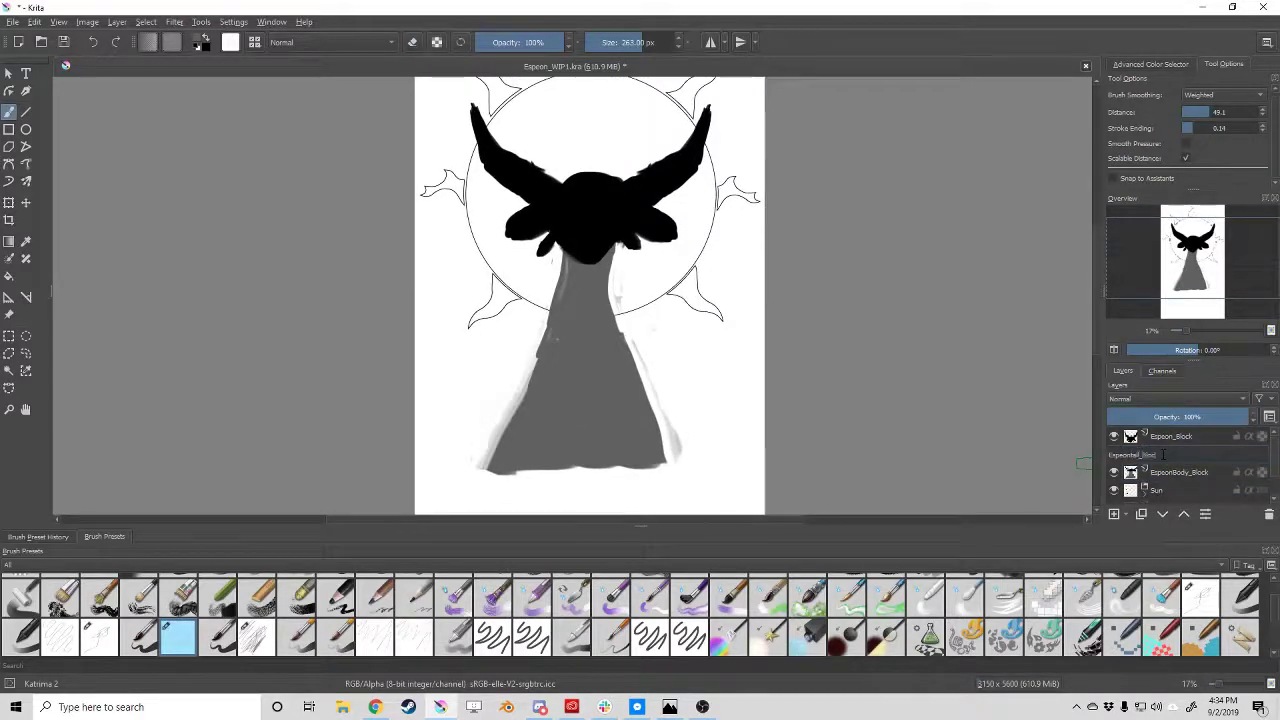
click(1175, 454)
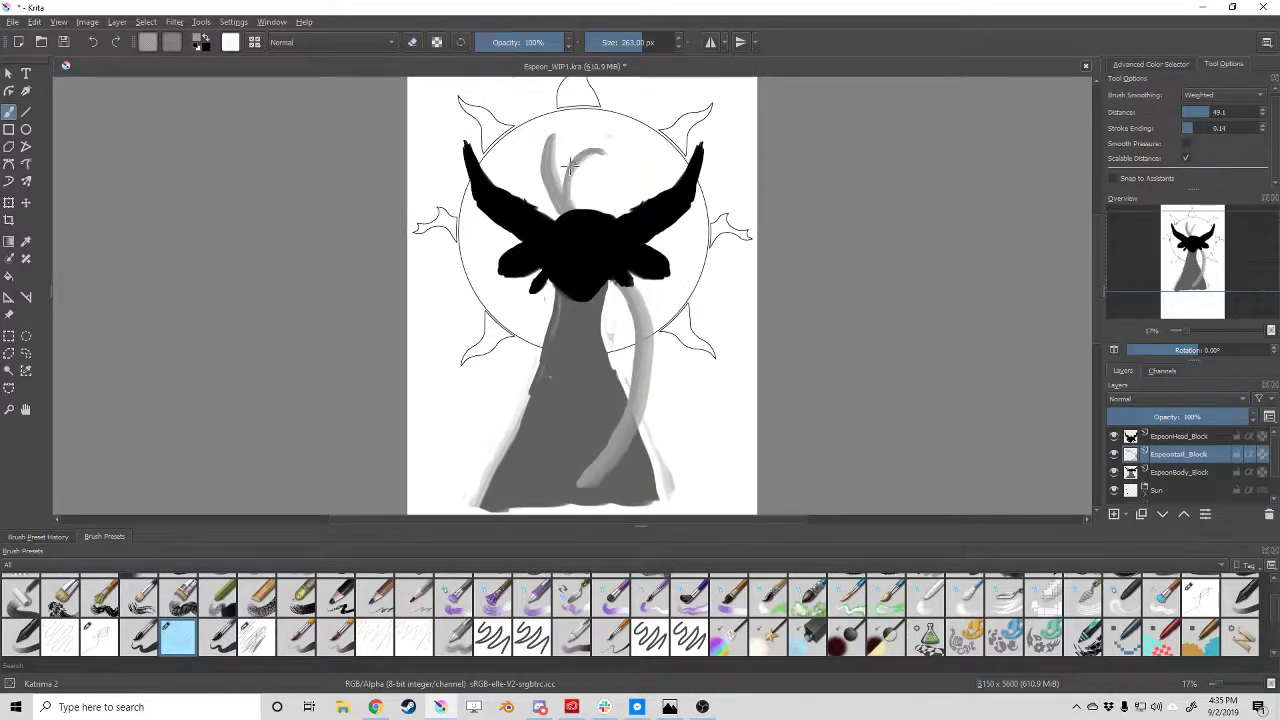
key(super)
text(snip)
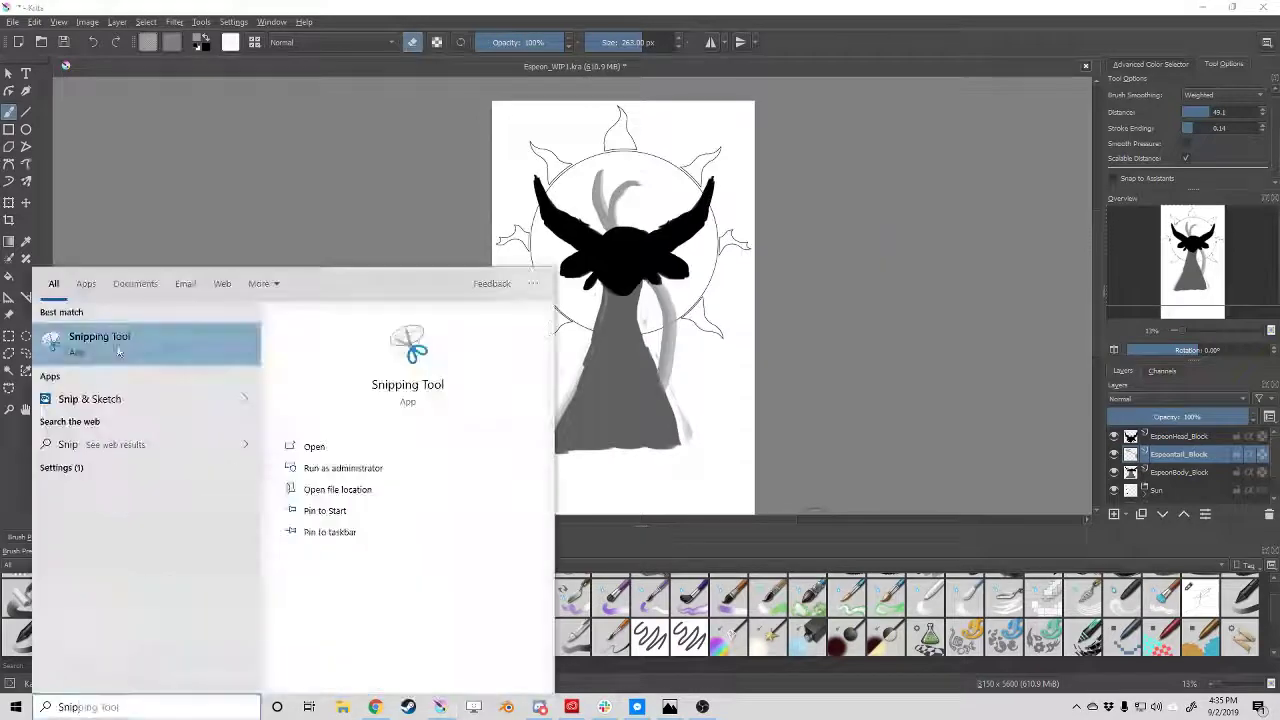
key(Return)
drag(509, 129, 757, 516)
click(760, 12)
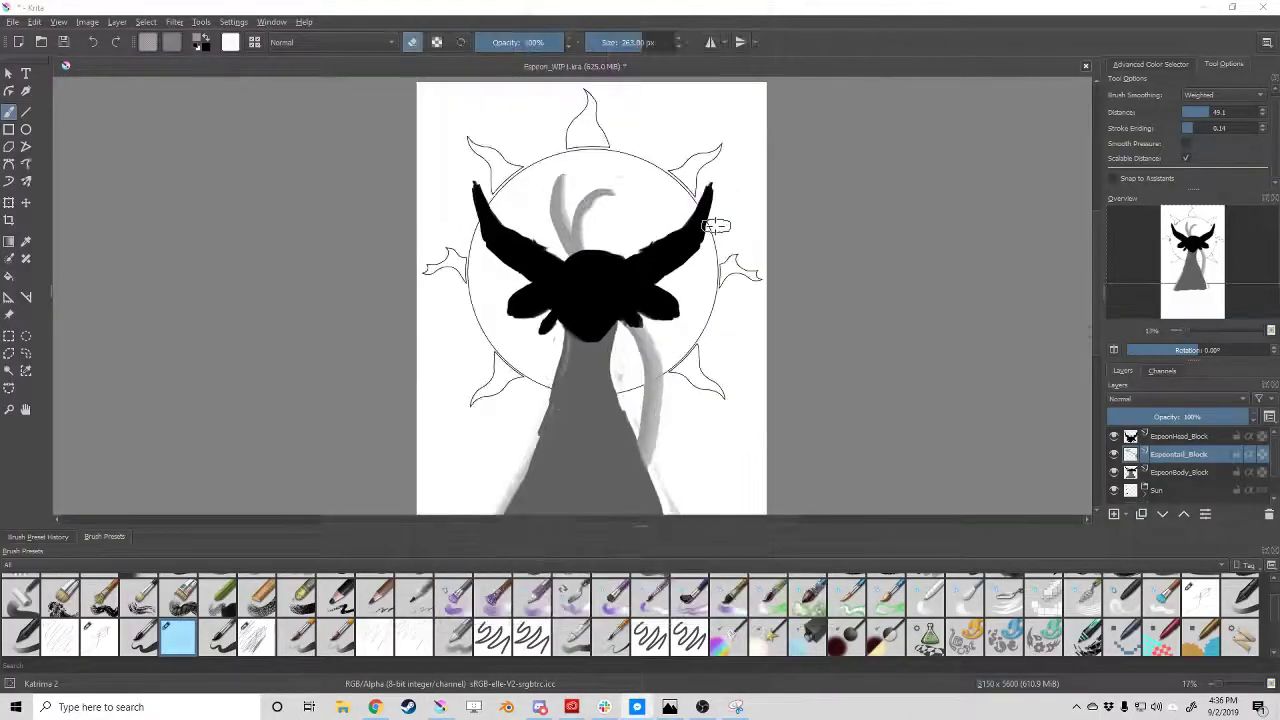
scroll(585, 286, up, 1)
key(Page_Up)
scroll(490, 186, up, 1)
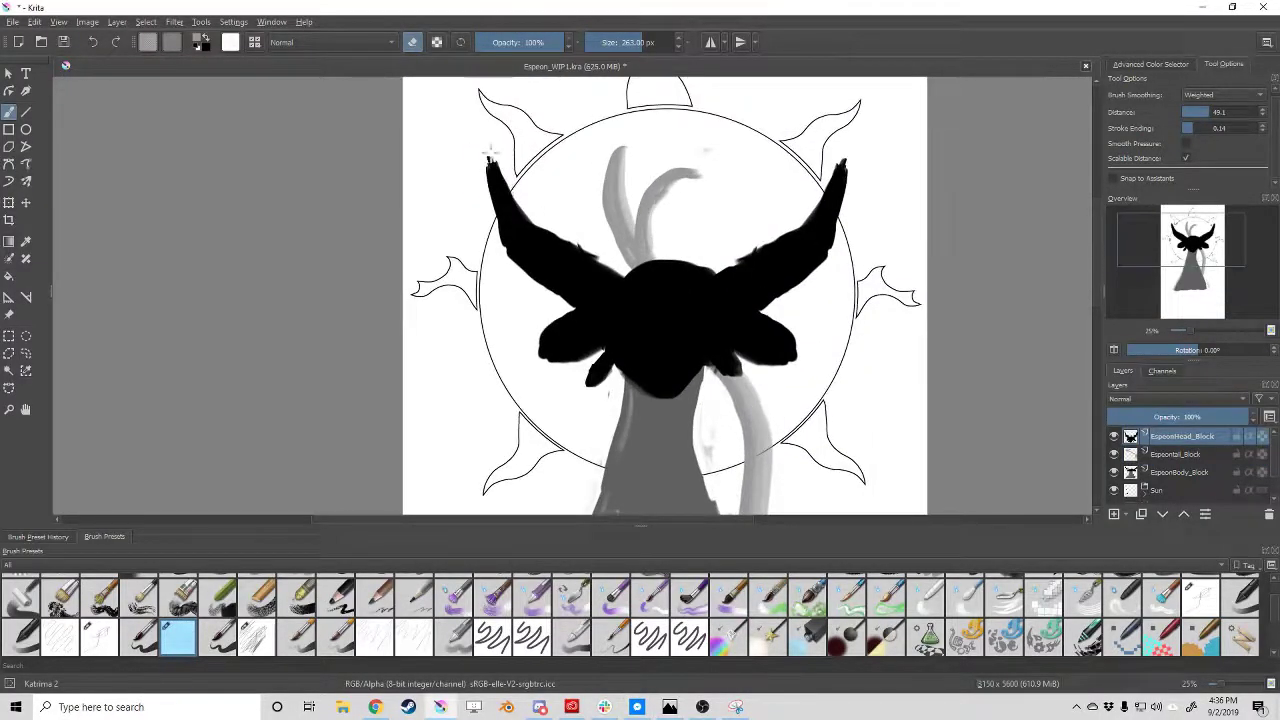
click(1150, 473)
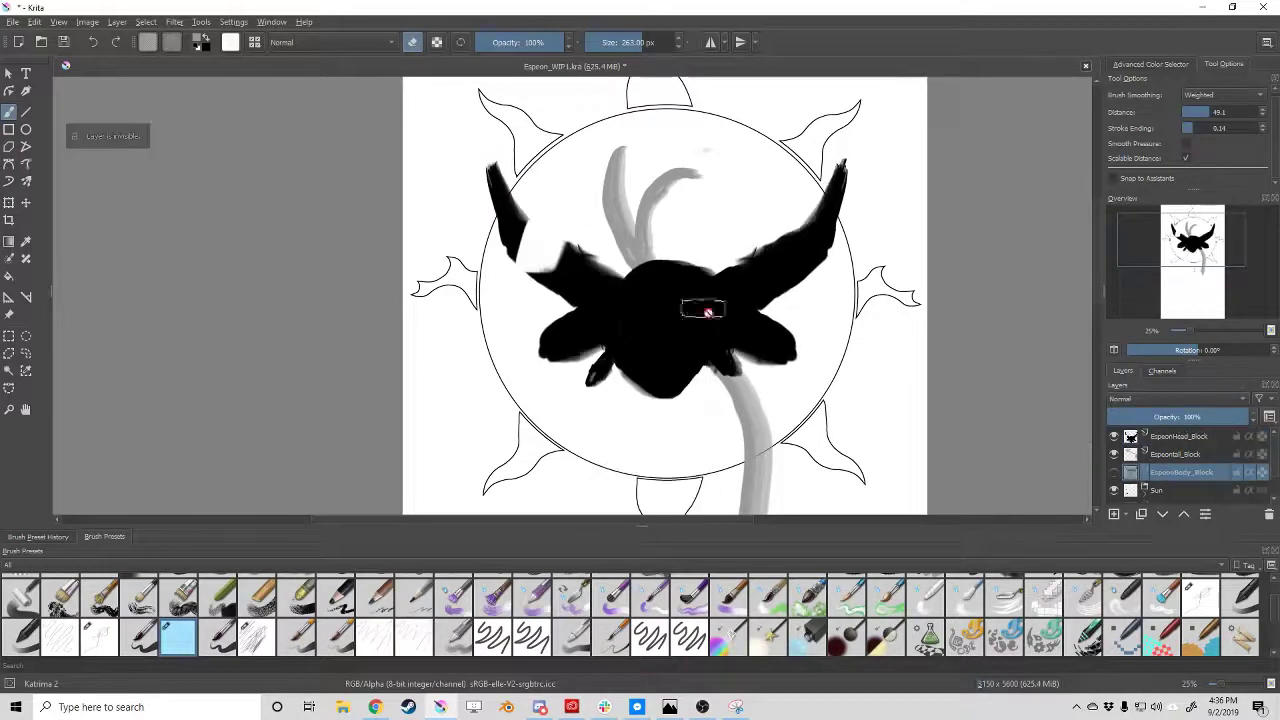
click(1114, 436)
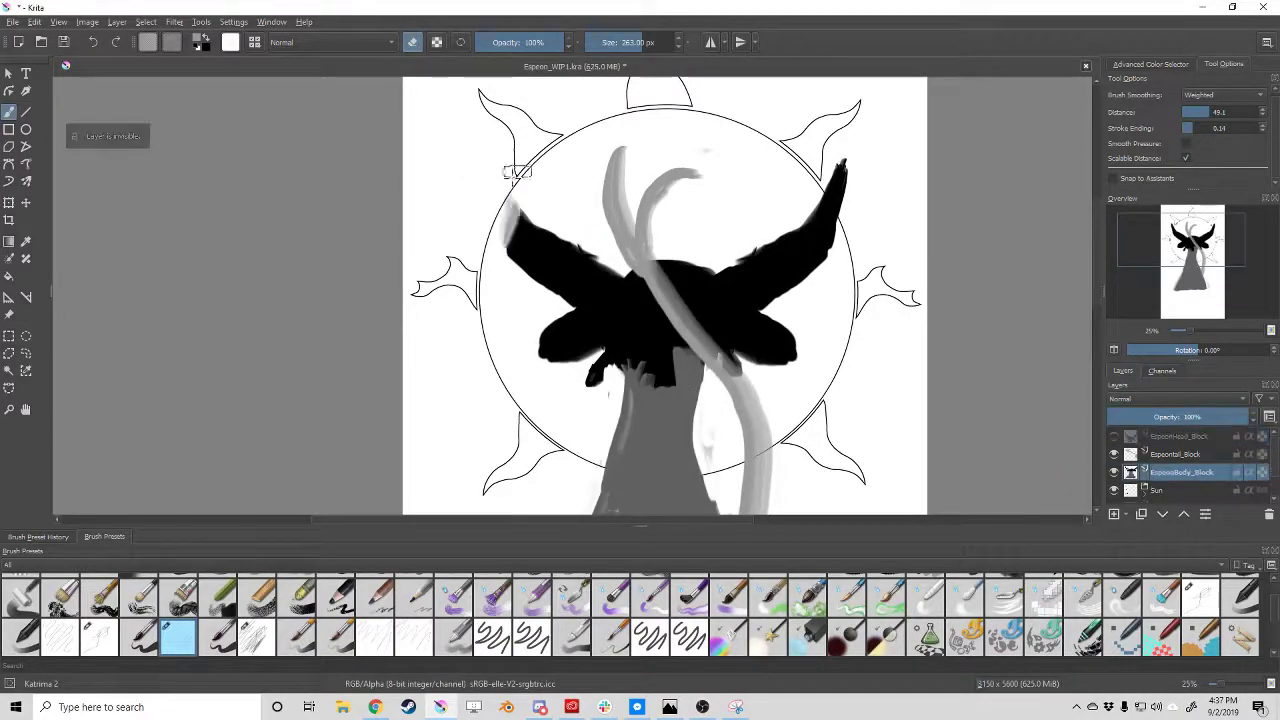
click(8, 370)
click(655, 440)
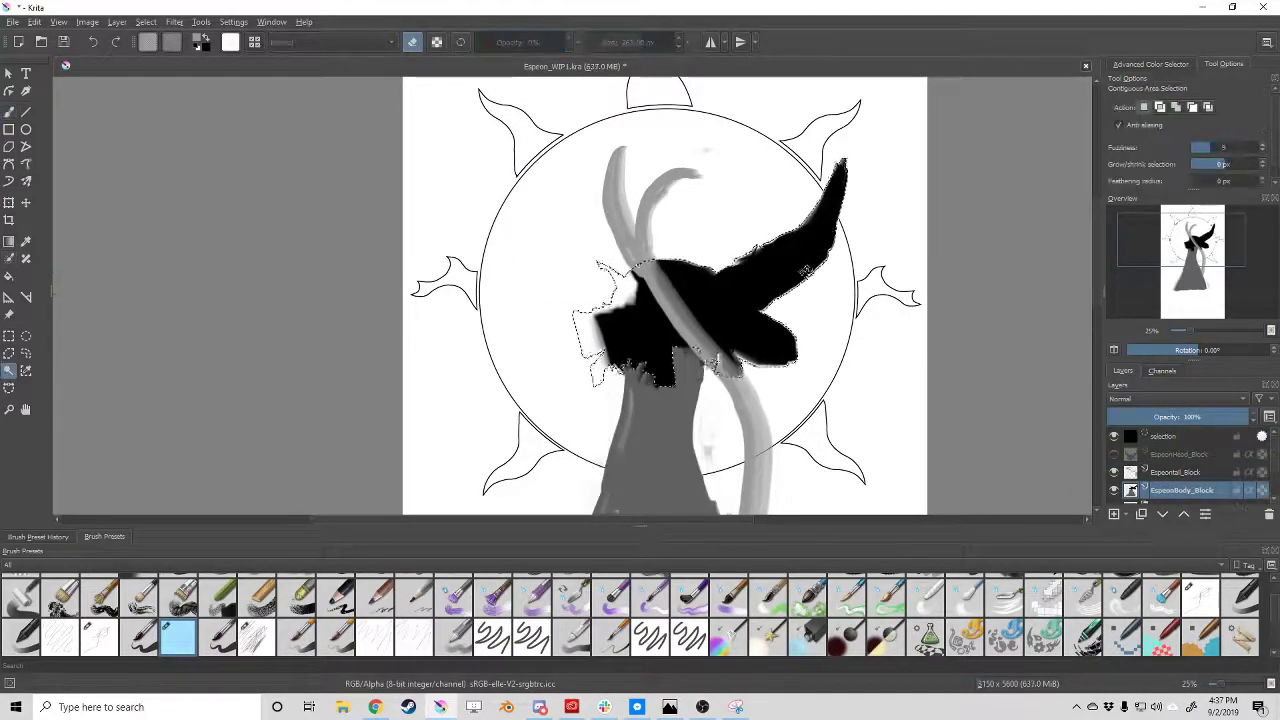
key(ctrl+z)
key(ctrl+z)
key(ctrl+z)
key(ctrl+z)
key(ctrl+z)
Switch to the freehand brush and undo the stray right-side strokes, leaving the left half-head.
key(b)
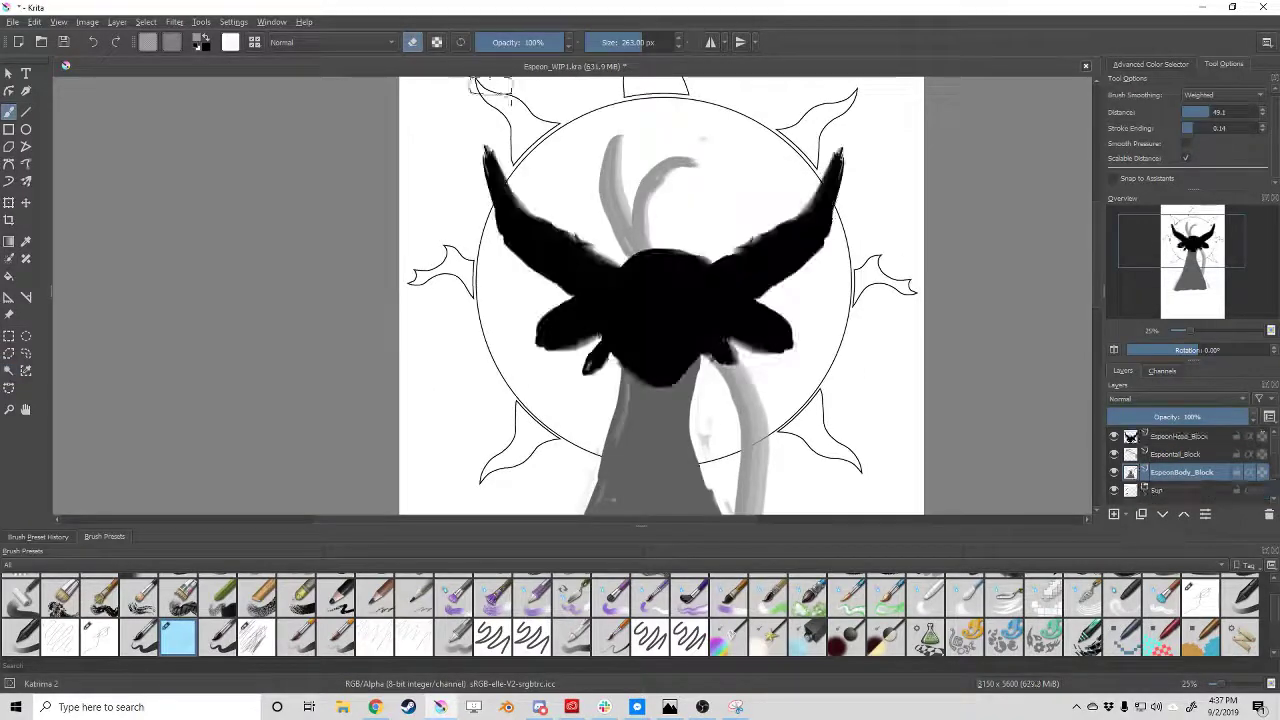
drag(490, 88, 482, 194)
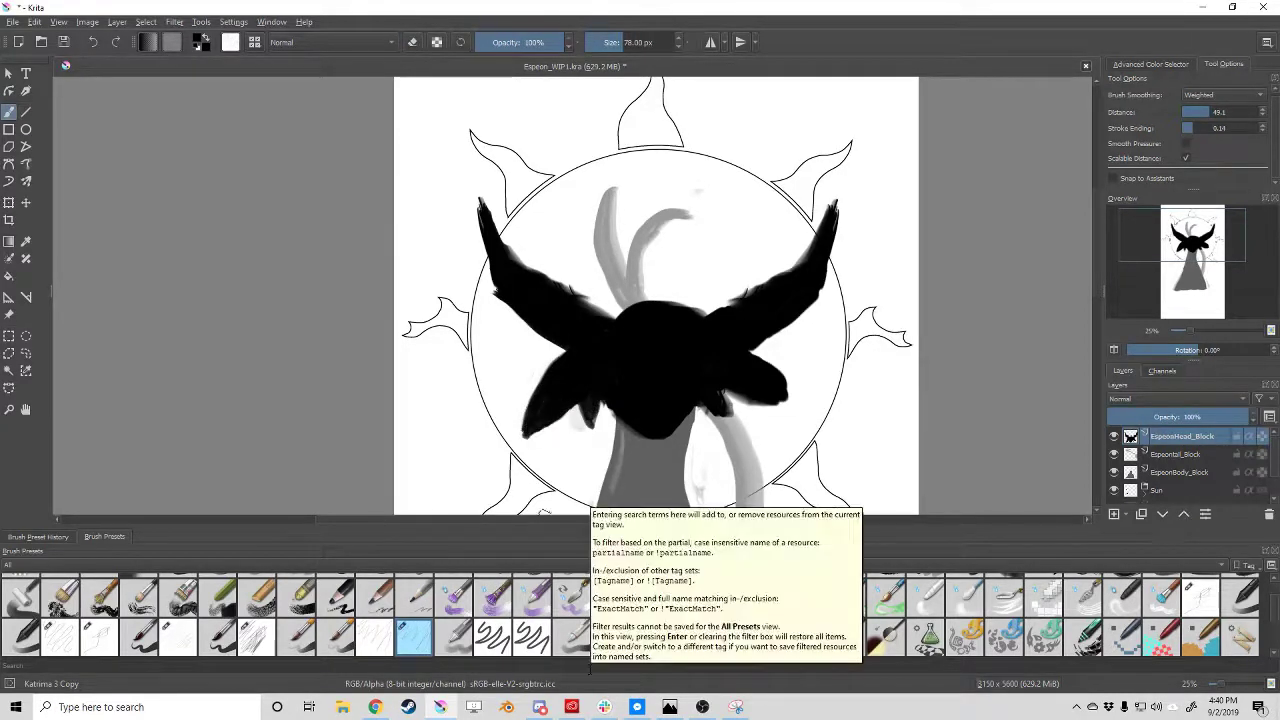
drag(621, 412, 586, 356)
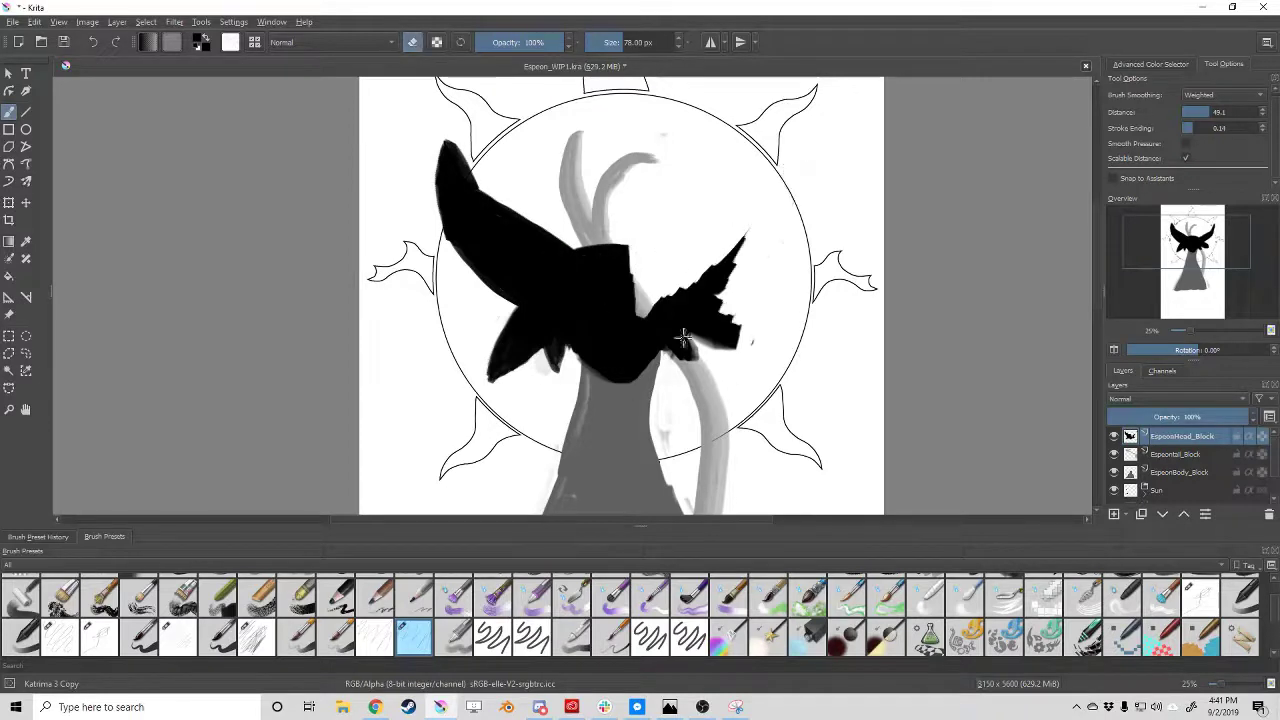
key(ctrl+z)
key(ctrl+z)
key(ctrl+z)
key(ctrl+z)
key(ctrl+z)
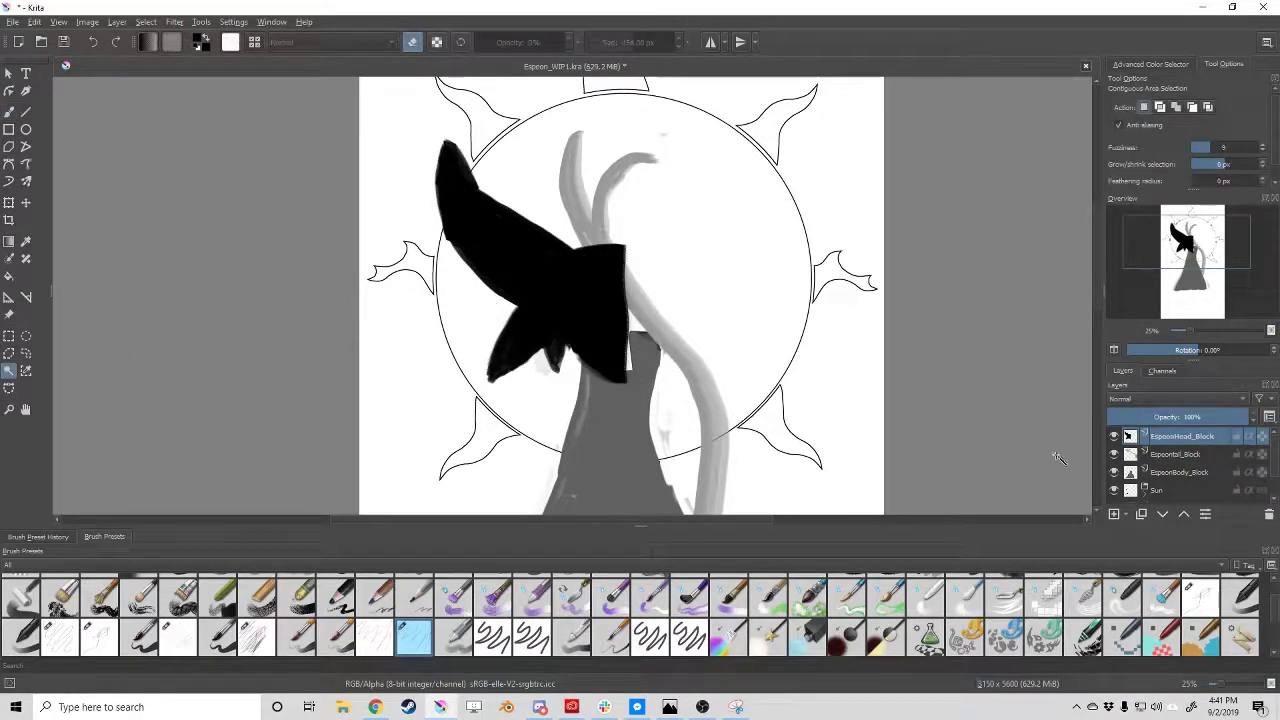
Pick a smaller freehand brush preset and zoom in on the head's jagged edge.
key(b)
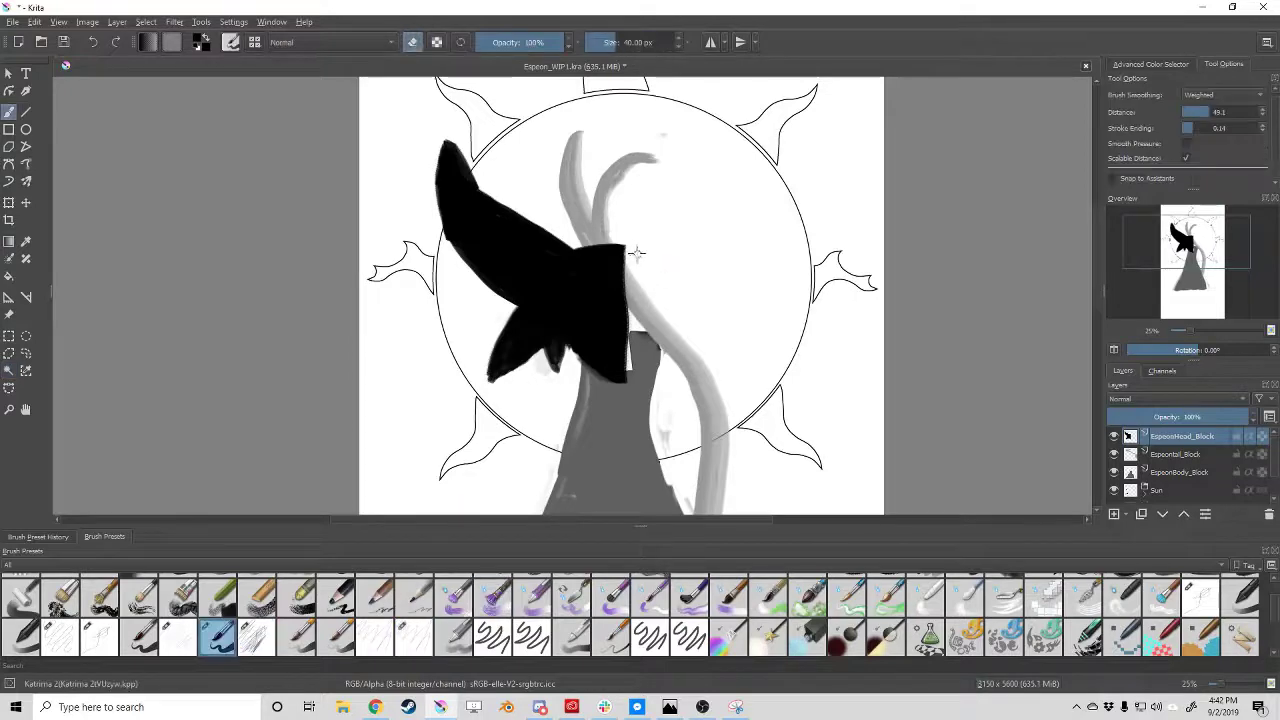
key(slash)
key(period)
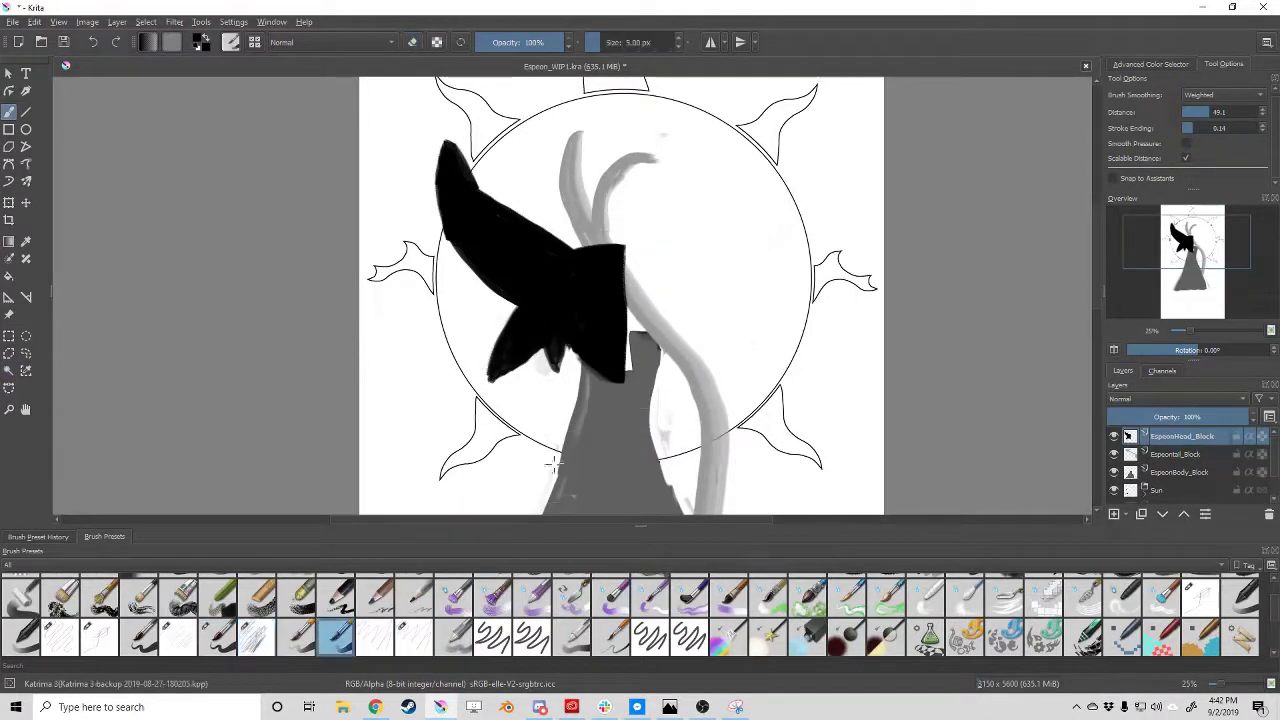
key(period)
scroll(583, 366, up, 1)
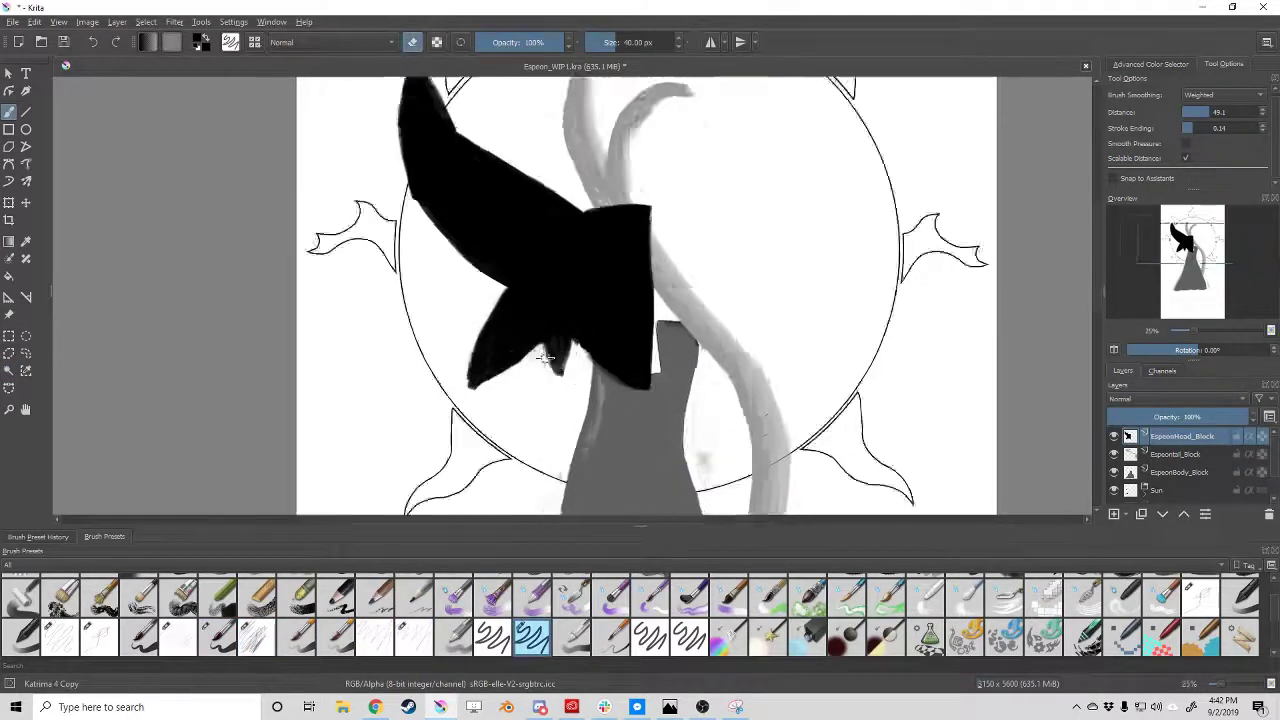
scroll(584, 299, up, 2)
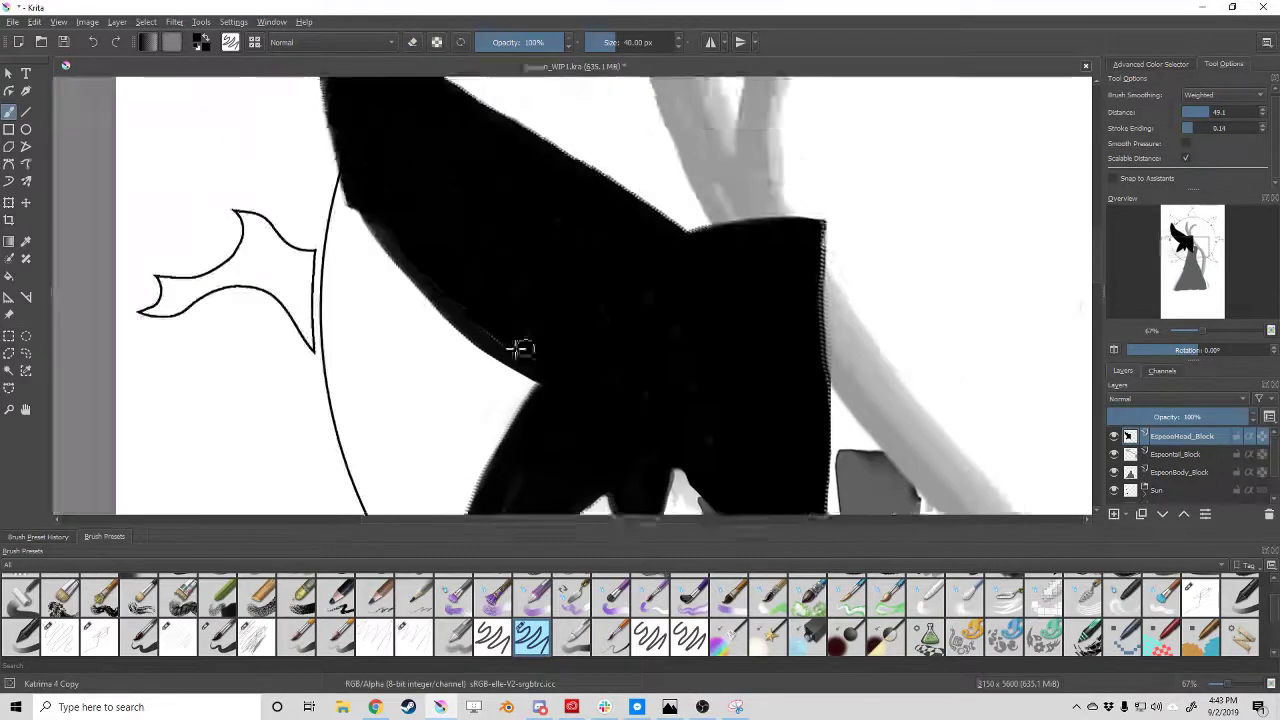
drag(377, 373, 743, 143)
scroll(786, 286, down, 1)
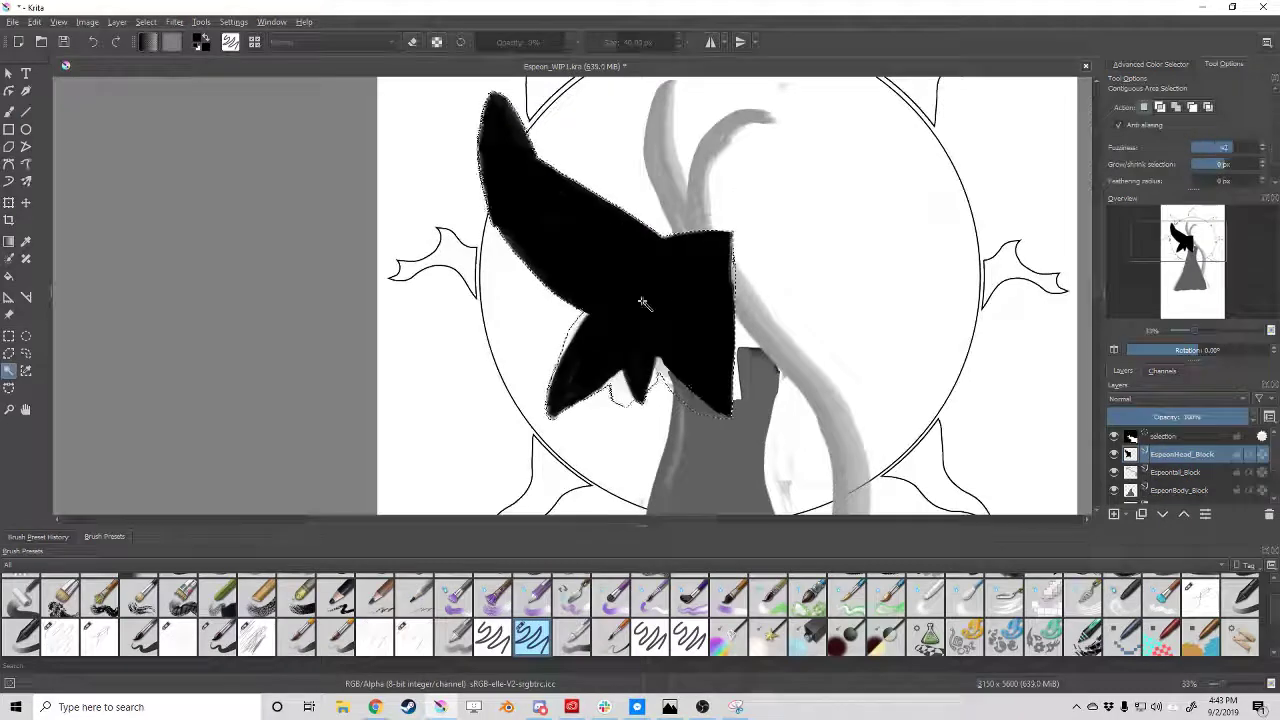
scroll(585, 401, up, 5)
Smooth the jagged V-notch edge with black paint and erase the rough upper-right edge.
key(ctrl+shift+a)
key(b)
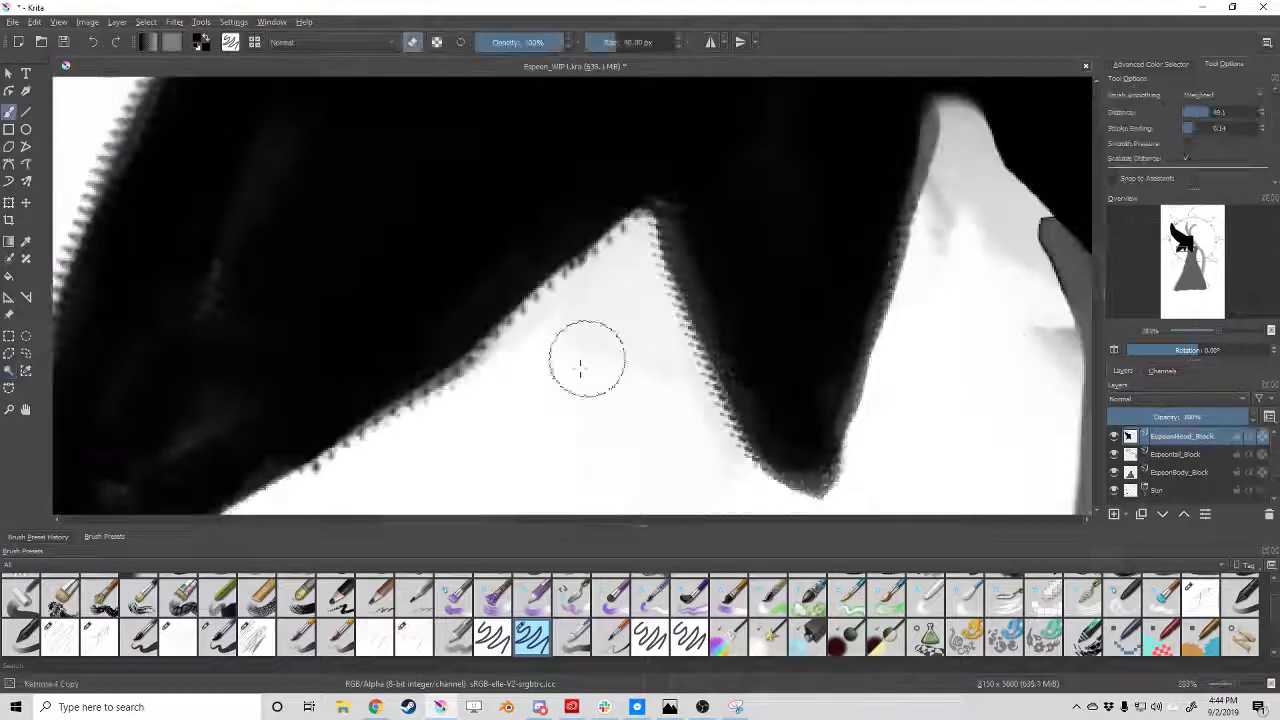
key(e)
drag(693, 230, 795, 483)
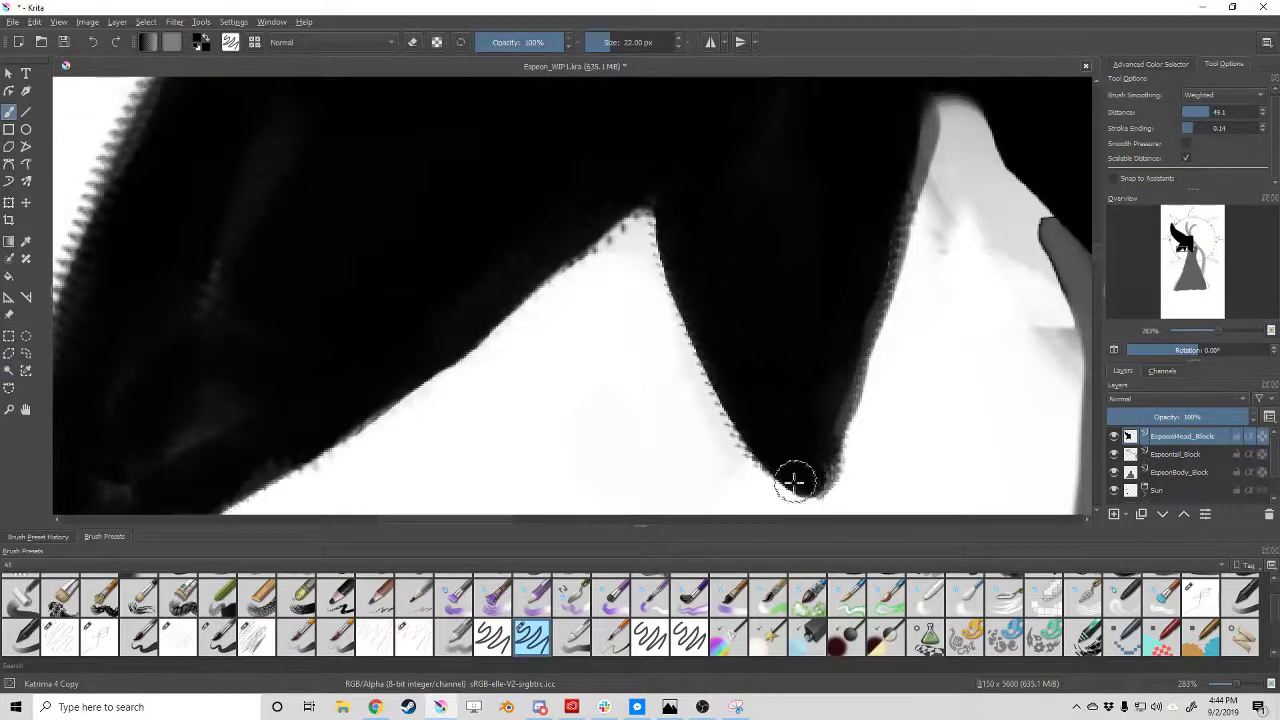
drag(937, 259, 1028, 271)
scroll(576, 404, down, 1)
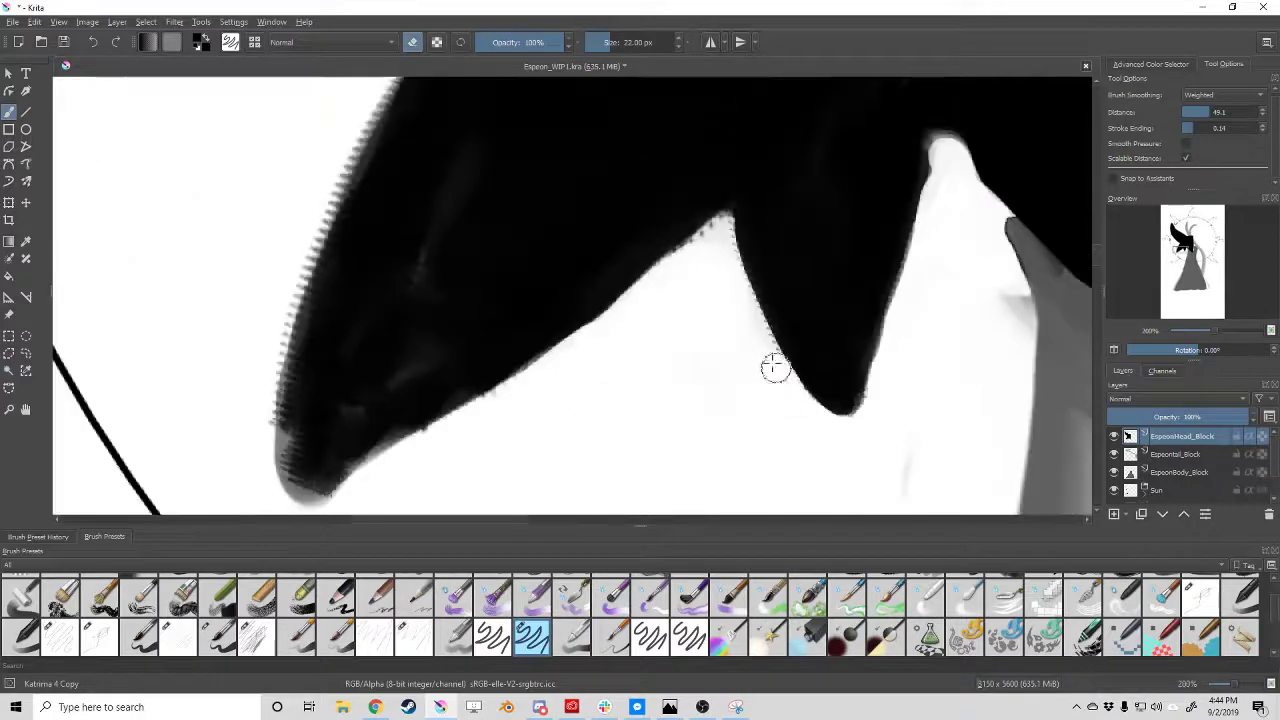
drag(1002, 333, 637, 368)
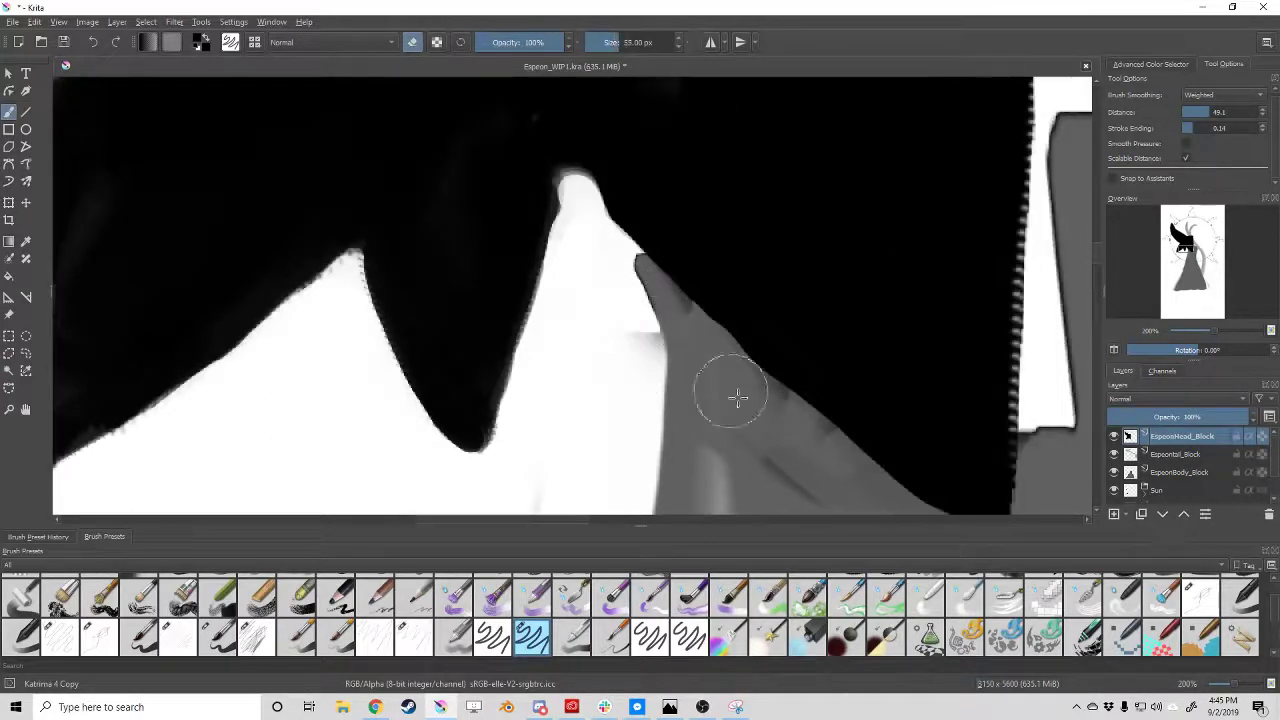
scroll(737, 397, down, 3)
scroll(737, 397, down, 3)
Select the whole black head shape with the Contiguous Selection tool.
click(8, 370)
click(600, 300)
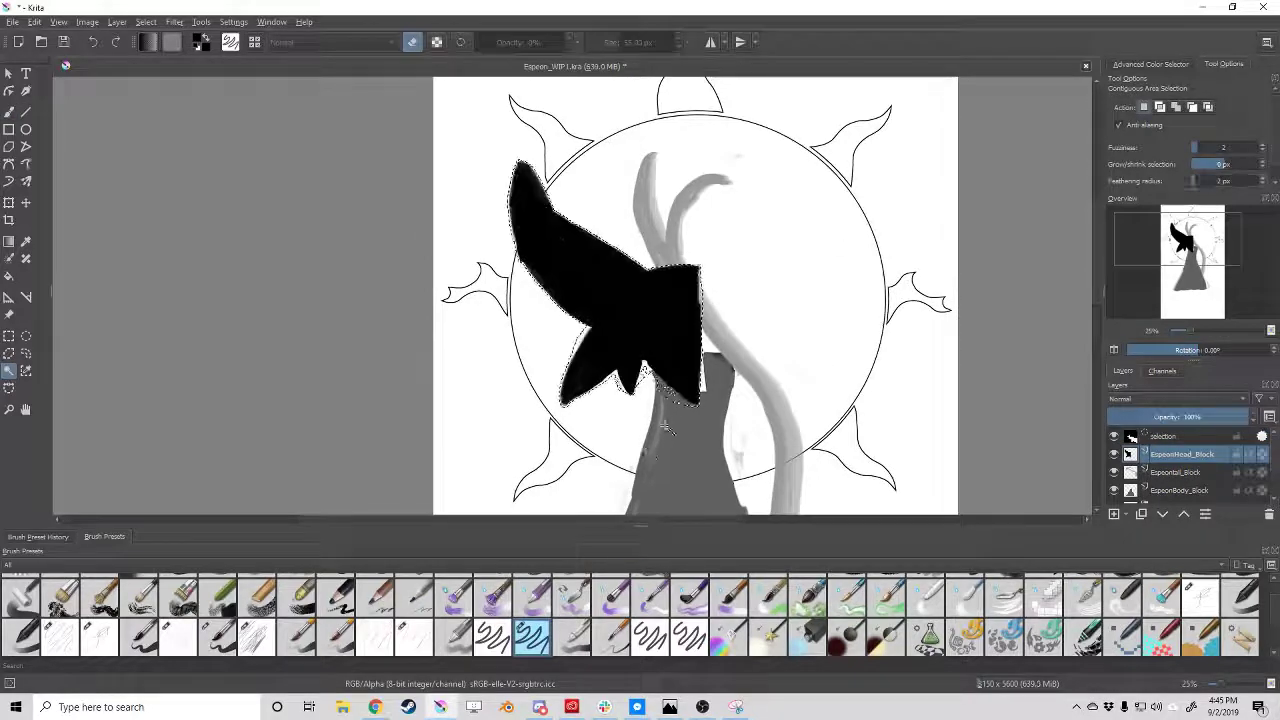
scroll(664, 428, up, 1)
Erase the head's ragged left and bottom edges and the notch between the ears smooth.
key(b)
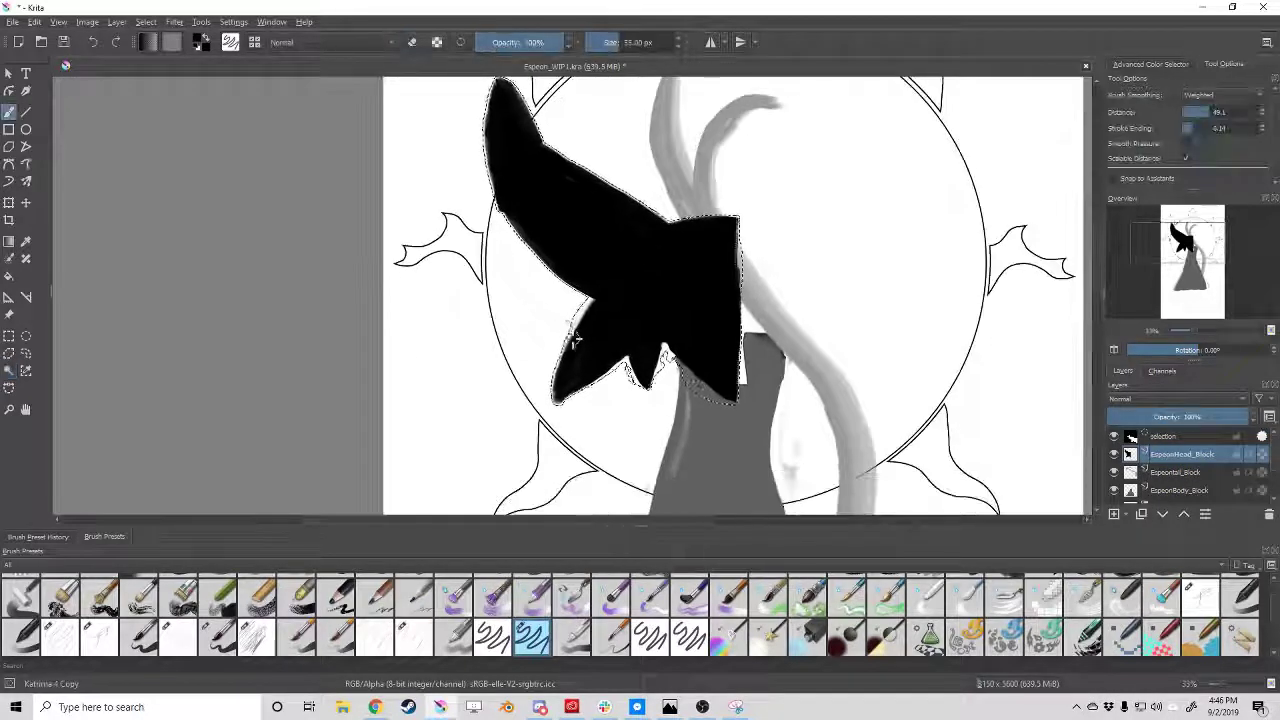
scroll(575, 340, up, 4)
key(e)
scroll(578, 298, down, 3)
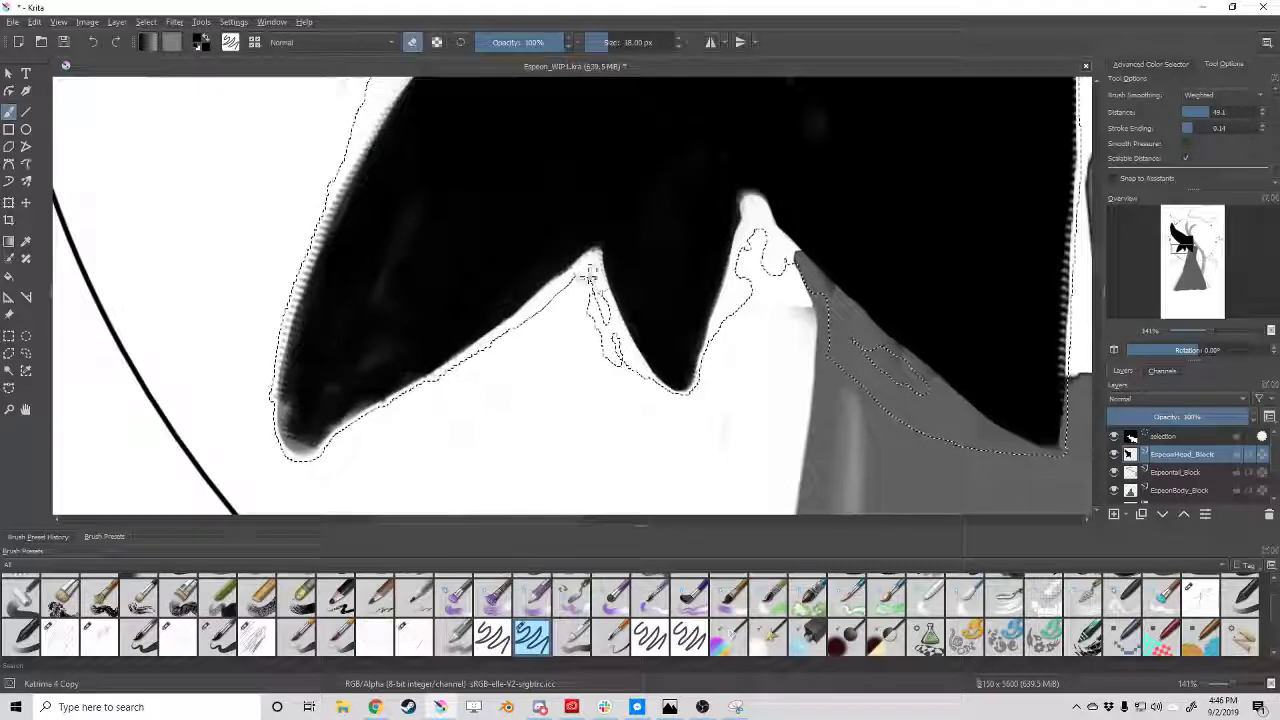
mouse_move(457, 350)
mouse_down()
mouse_move(305, 255)
mouse_move(330, 150)
mouse_move(305, 260)
mouse_move(293, 461)
mouse_up()
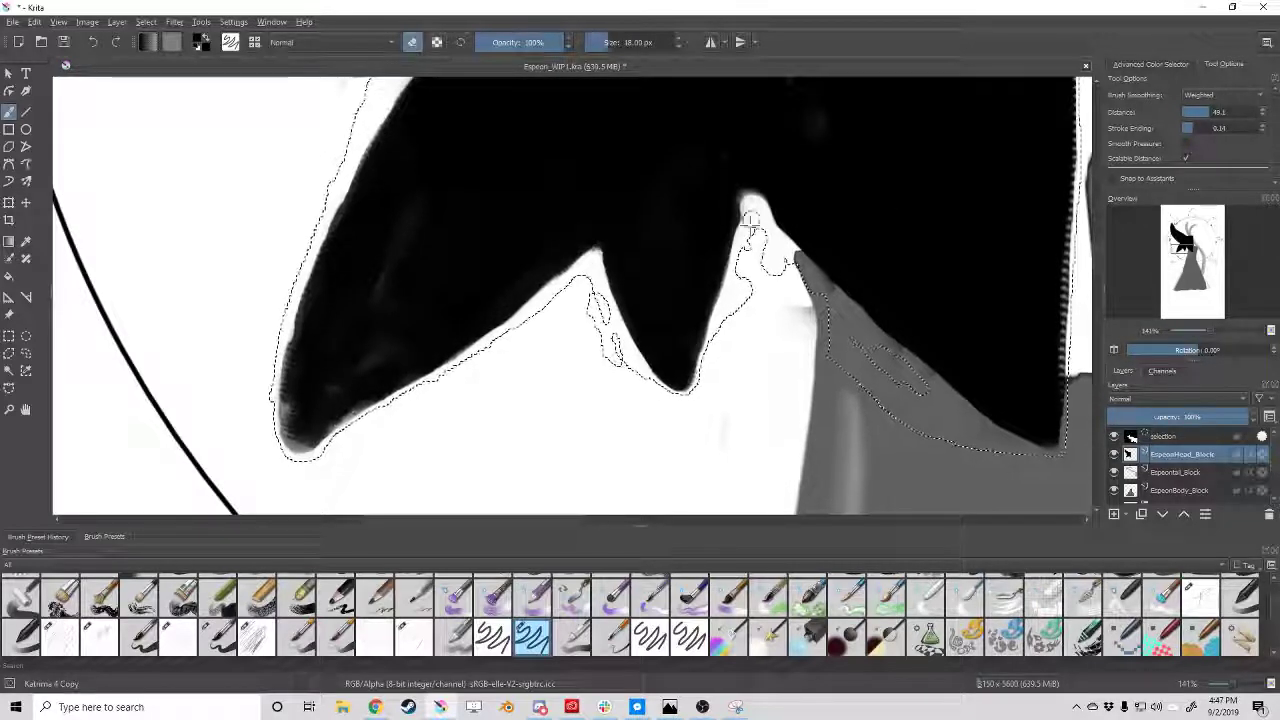
mouse_move(750, 240)
mouse_down()
mouse_move(750, 185)
mouse_move(716, 330)
mouse_up()
scroll(700, 360, right, 3)
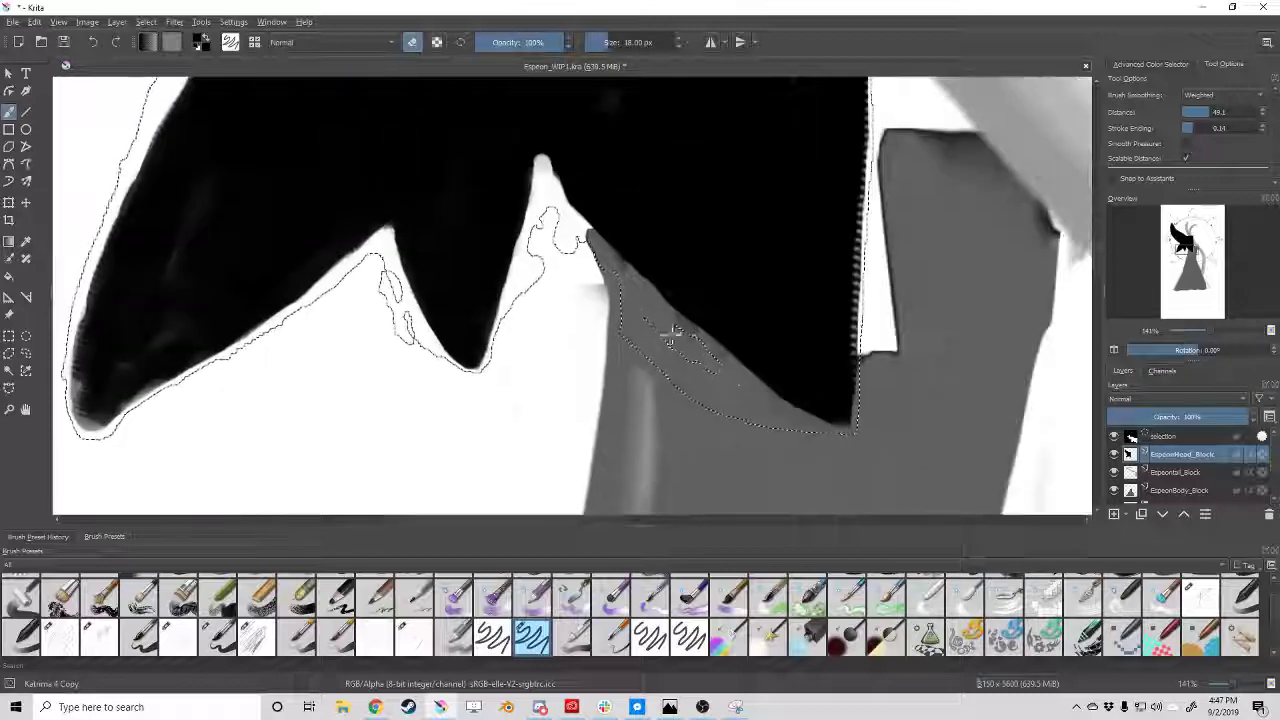
scroll(690, 300, up, 3)
Paint black back along the head's left edge to tidy its outline.
key(e)
drag(374, 474, 420, 268)
scroll(349, 295, down, 3)
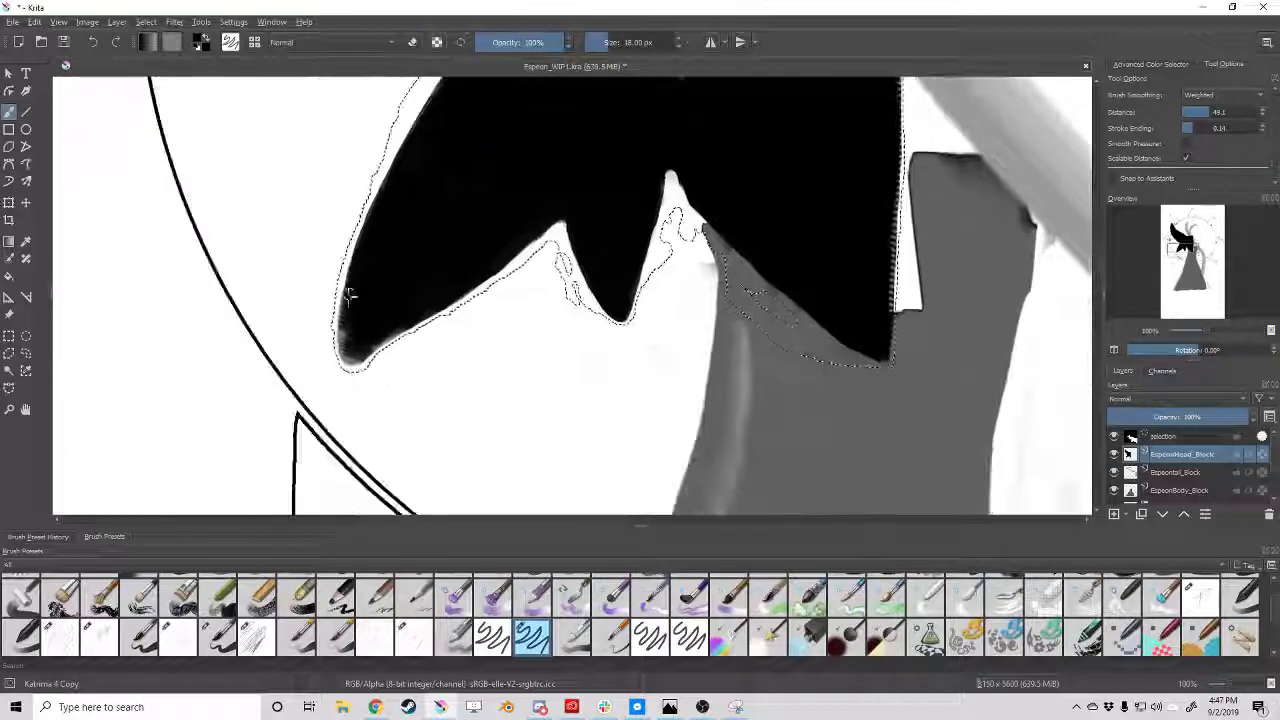
drag(383, 335, 350, 362)
scroll(620, 220, up, 2)
scroll(620, 220, up, 3)
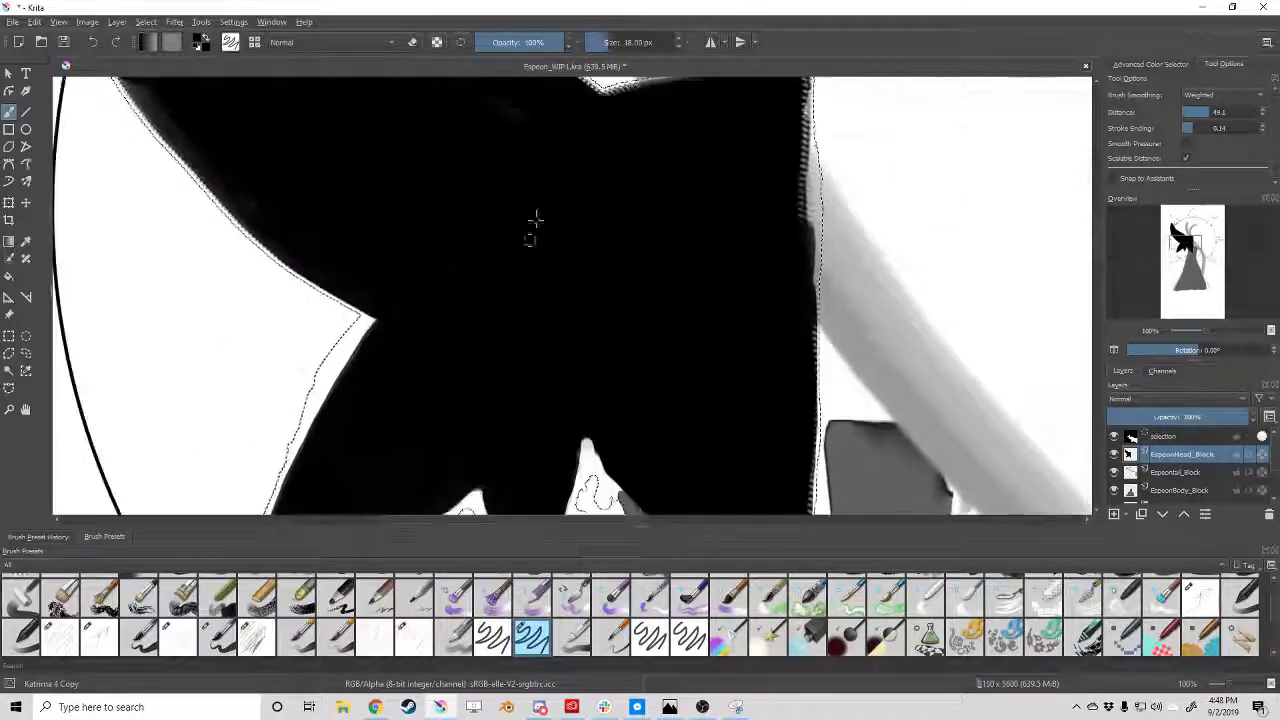
Enlarge the brush to about 42 px and zoom around the head's edges.
key(bracketright)
key(bracketright)
key(bracketright)
scroll(350, 280, down, 2)
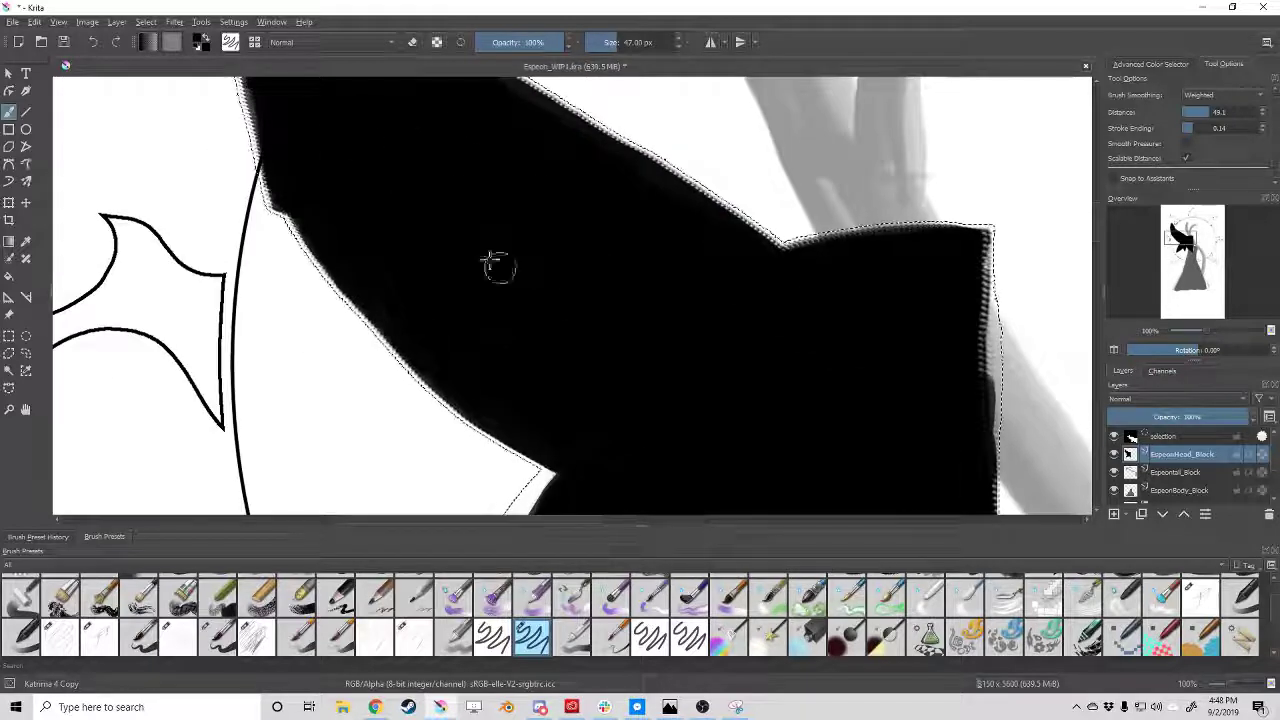
scroll(450, 285, down, 2)
scroll(629, 234, down, 1)
scroll(700, 300, down, 5)
scroll(657, 214, up, 5)
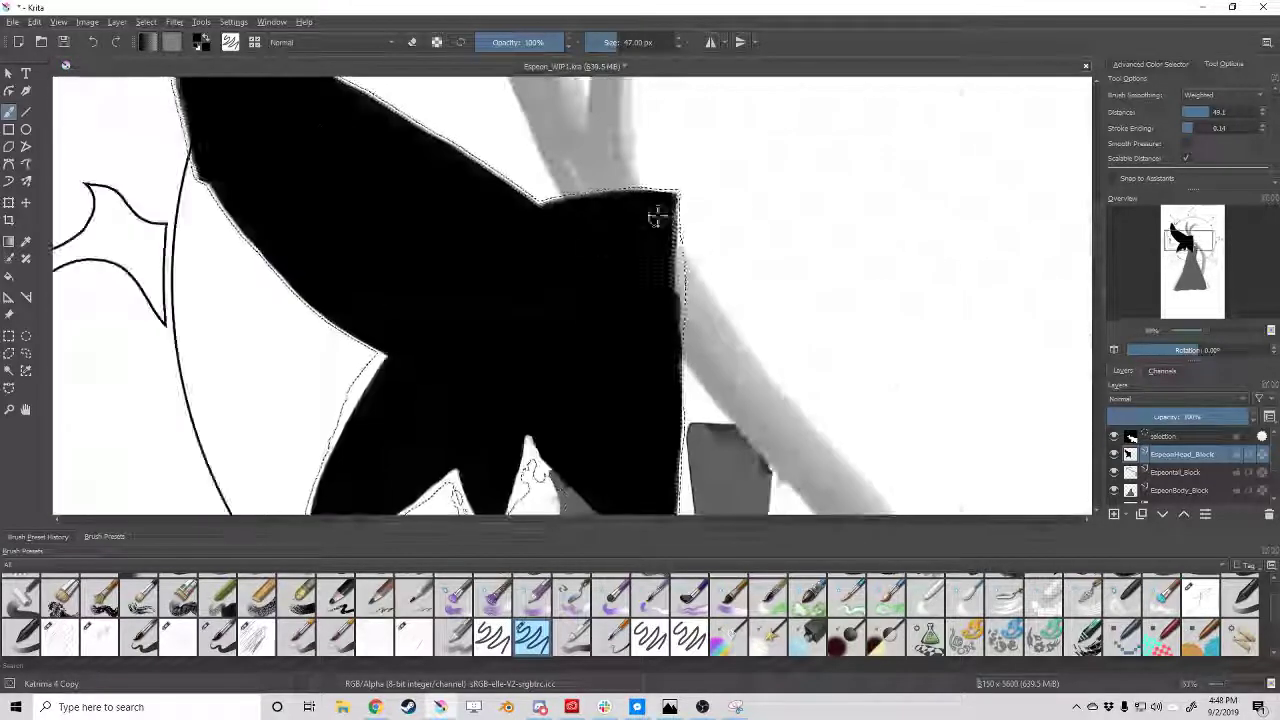
scroll(571, 280, up, 3)
scroll(583, 283, up, 2)
scroll(530, 215, up, 2)
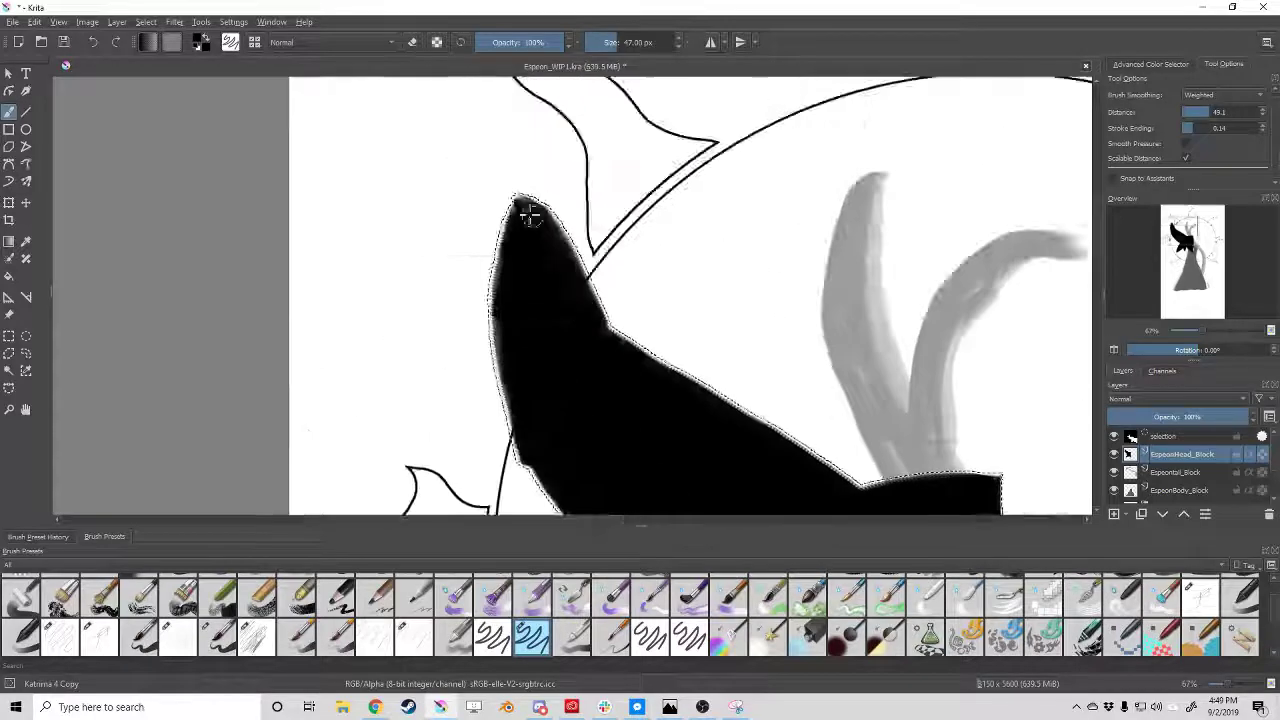
scroll(516, 452, up, 3)
scroll(460, 330, down, 1)
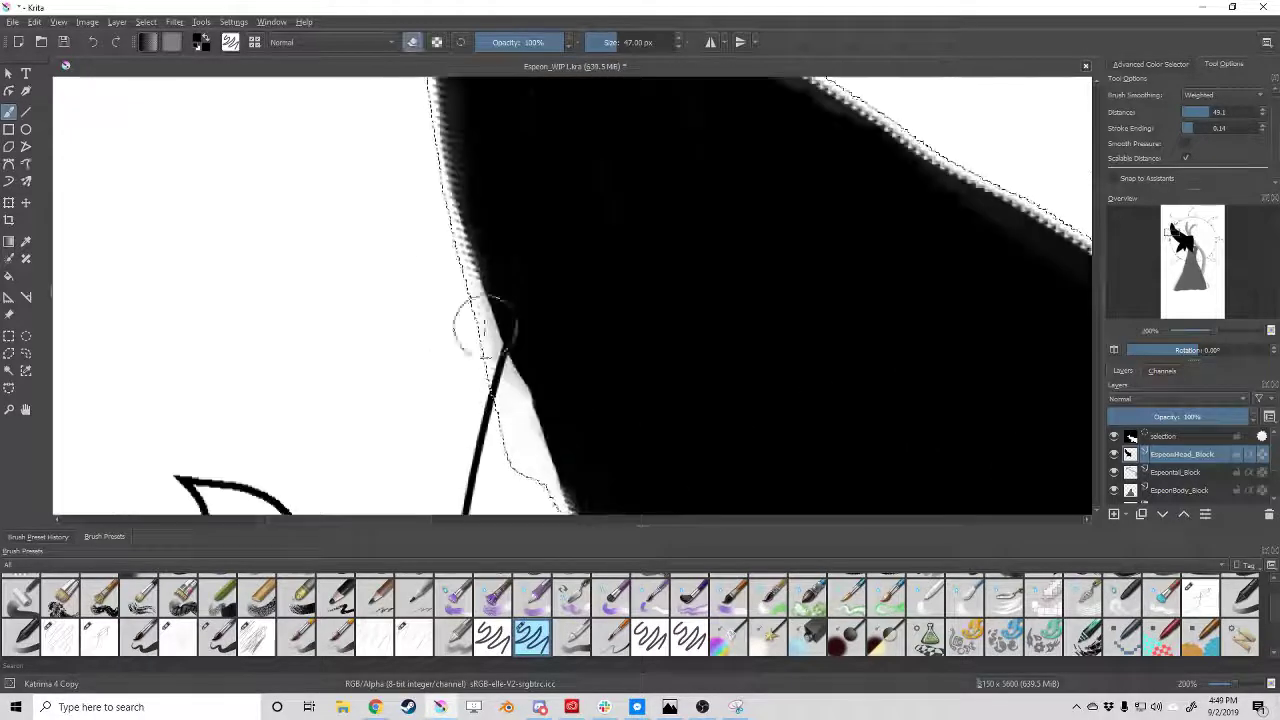
scroll(490, 370, down, 2)
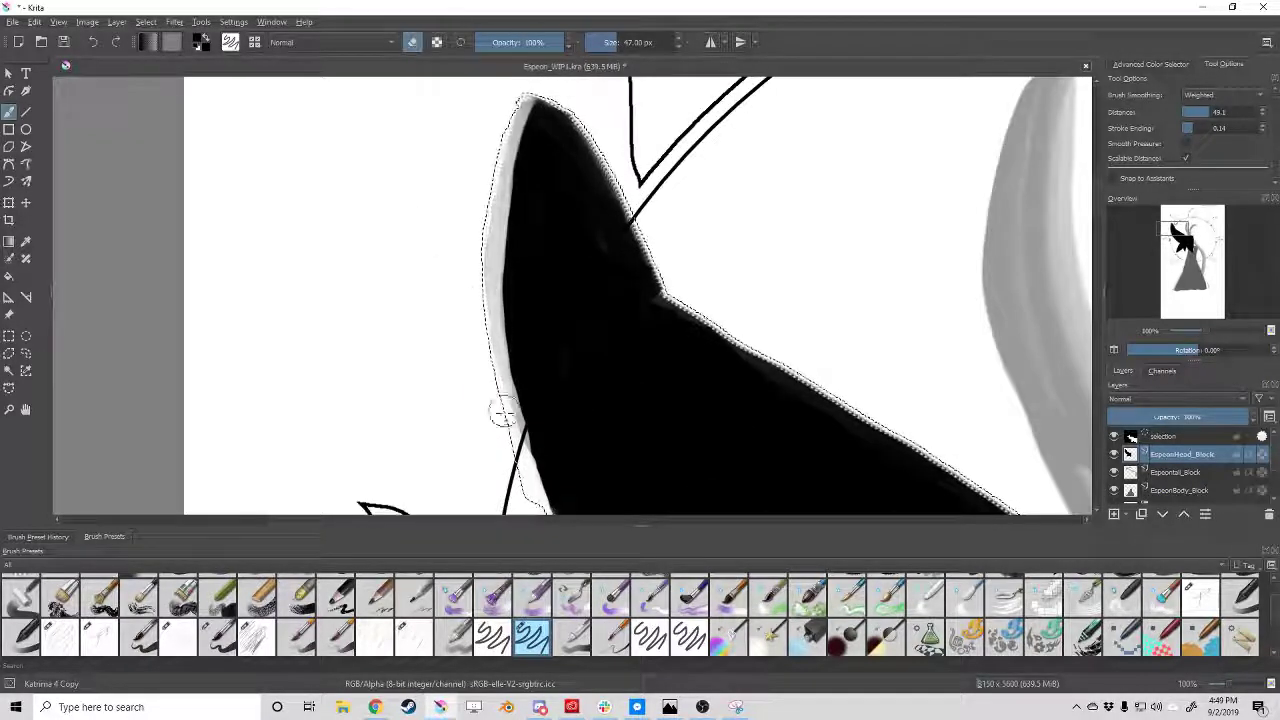
scroll(500, 414, down, 1)
scroll(685, 425, up, 1)
scroll(532, 207, right, 3)
scroll(532, 207, down, 1)
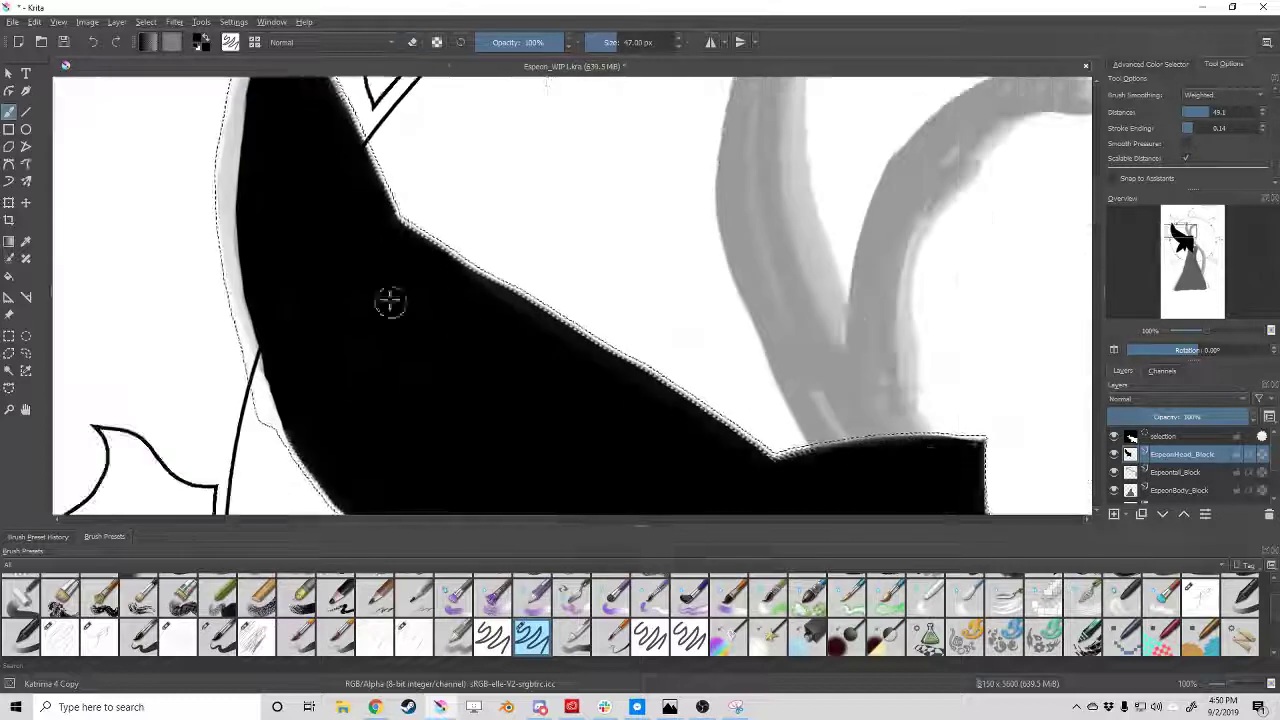
scroll(463, 277, down, 1)
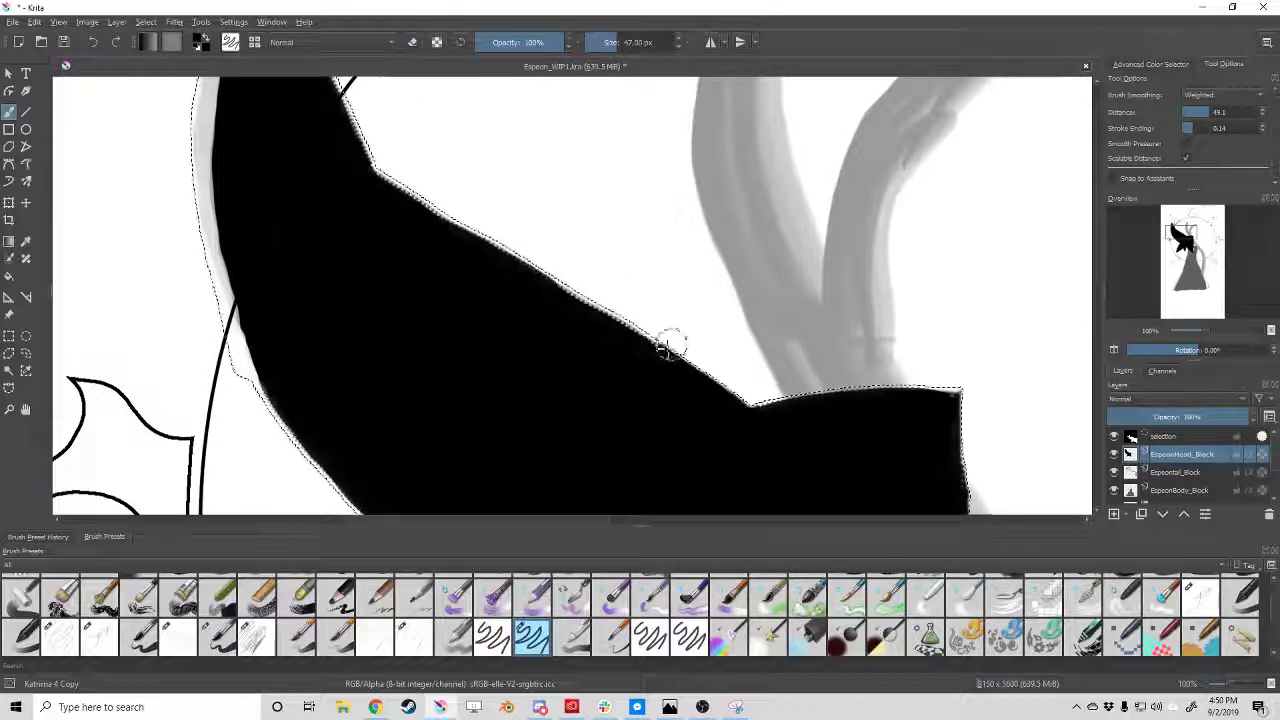
scroll(416, 92, left, 2)
scroll(416, 92, up, 1)
scroll(365, 135, up, 1)
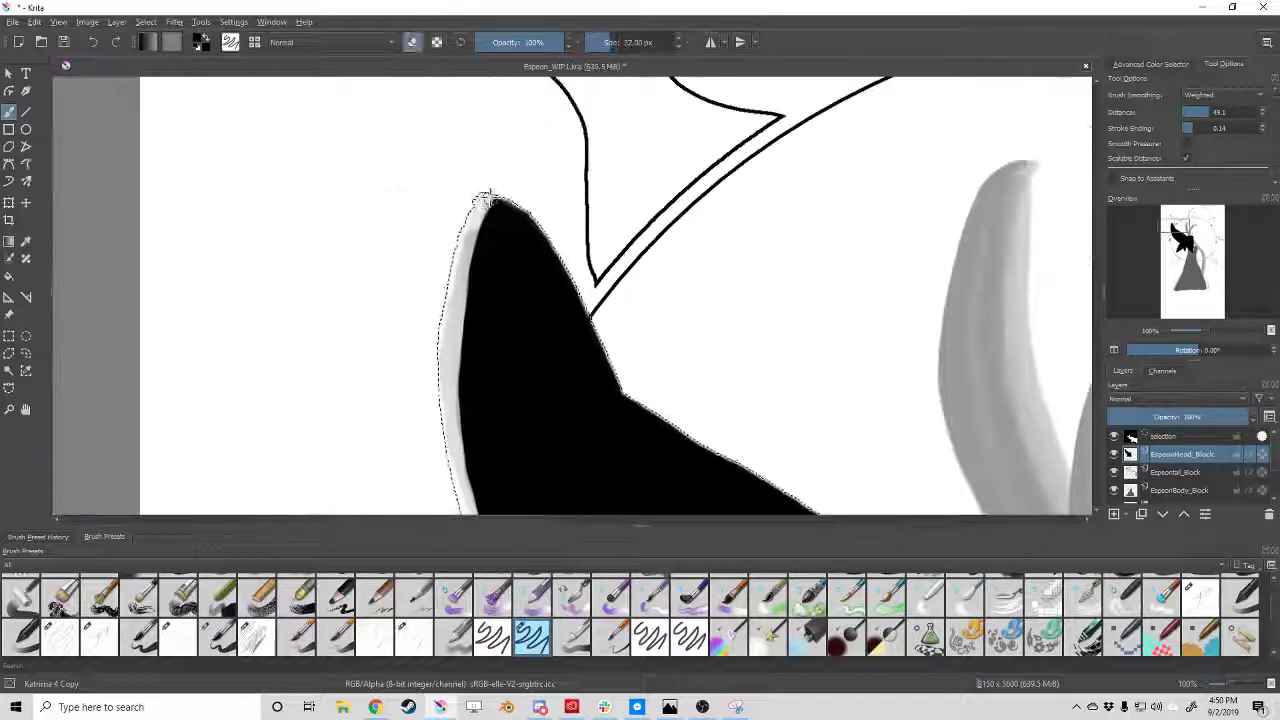
scroll(480, 206, up, 1)
scroll(486, 163, up, 1)
scroll(430, 280, down, 2)
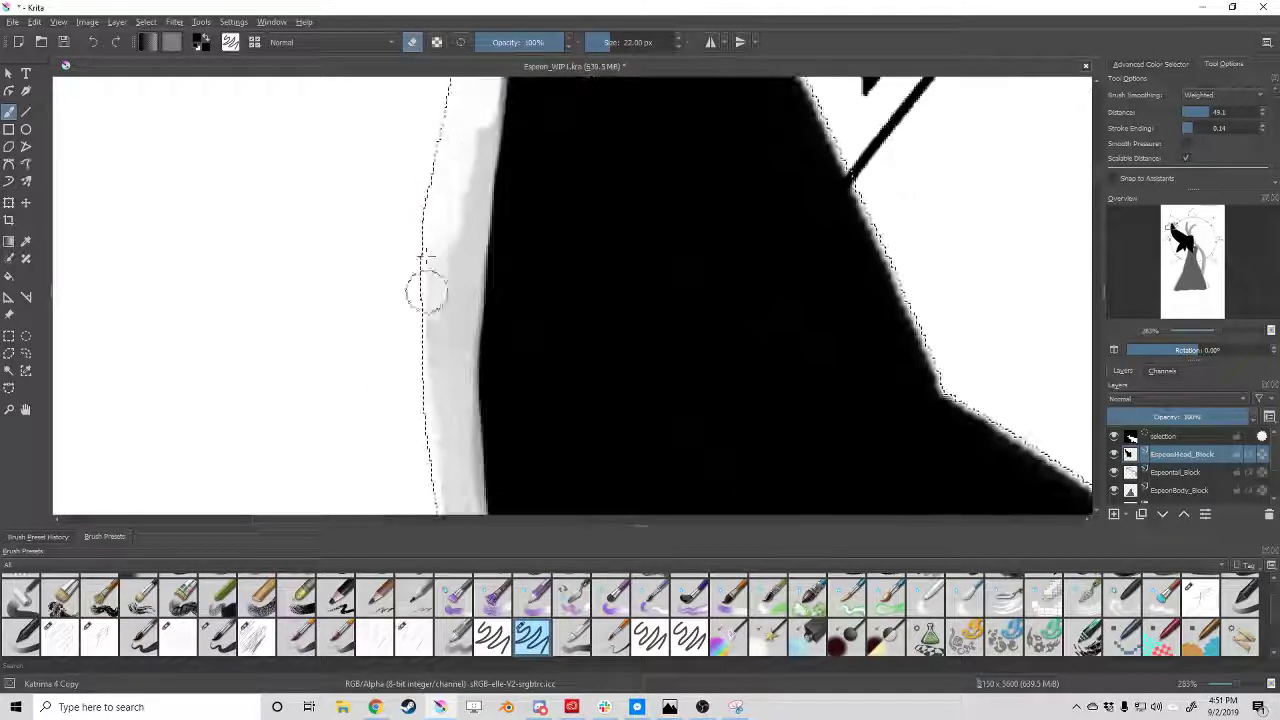
scroll(415, 305, down, 2)
scroll(395, 290, down, 2)
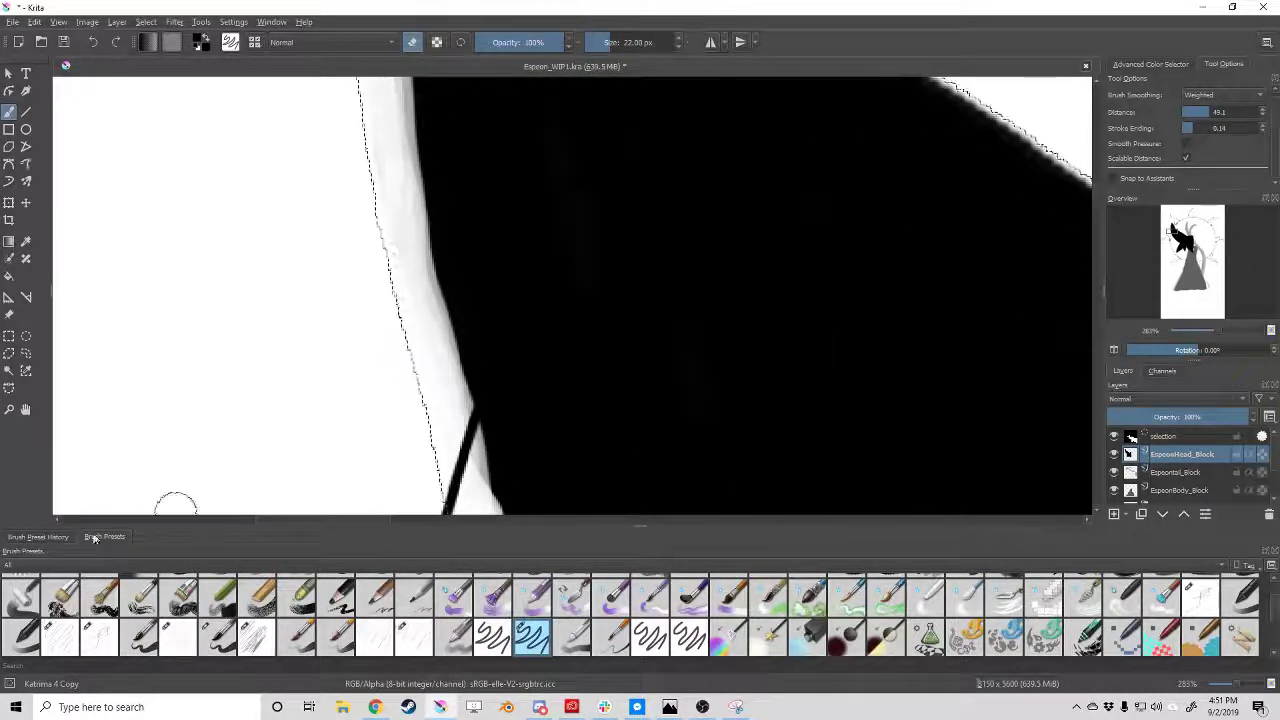
scroll(443, 408, down, 2)
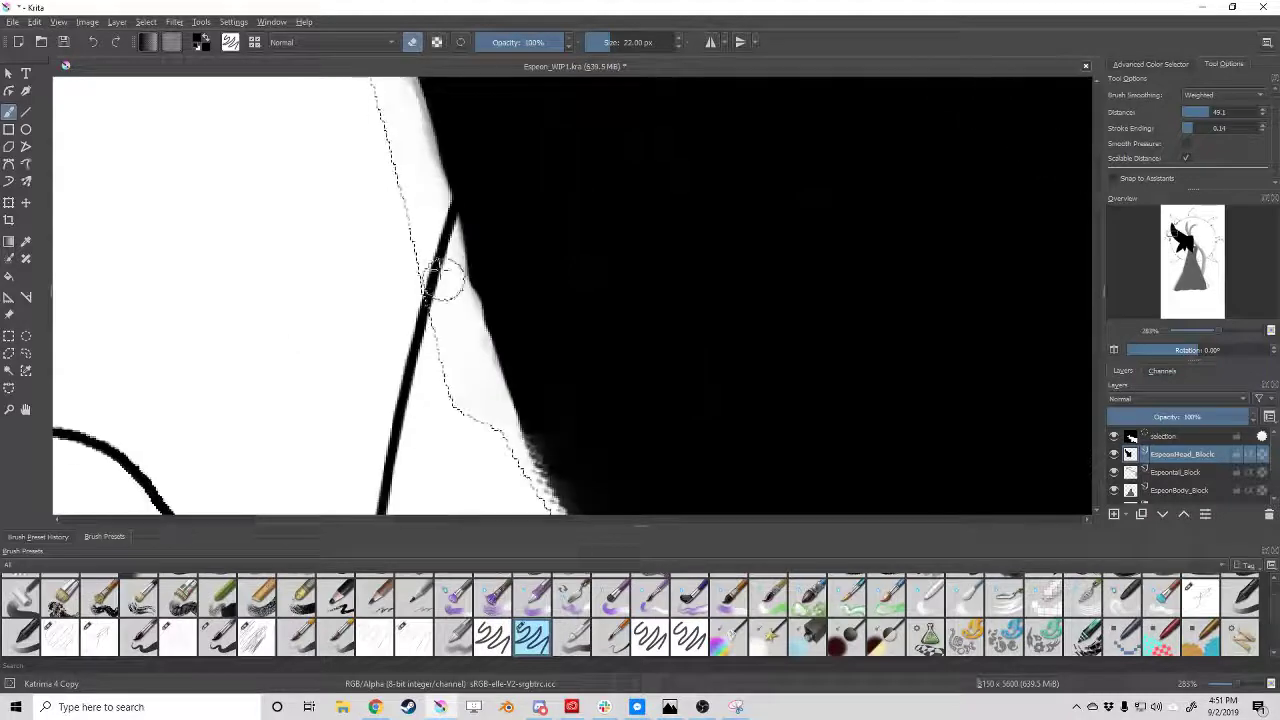
scroll(448, 268, down, 2)
scroll(486, 243, down, 2)
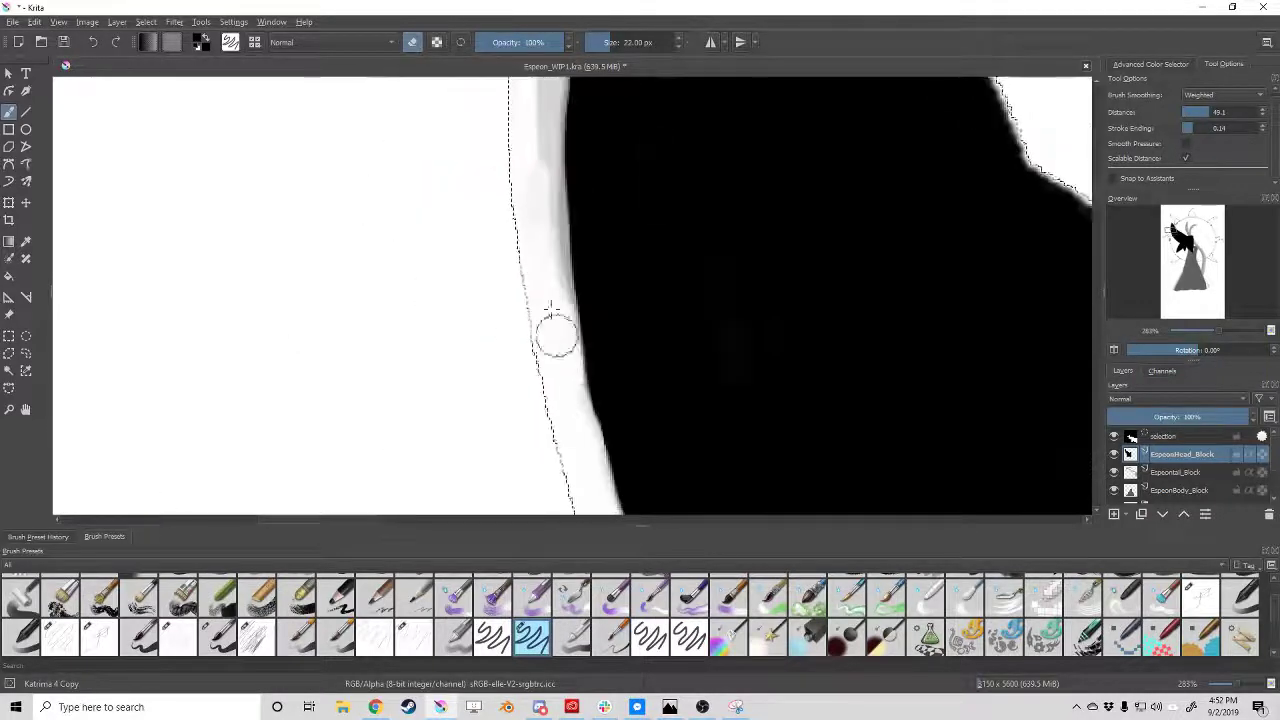
right_click(484, 217)
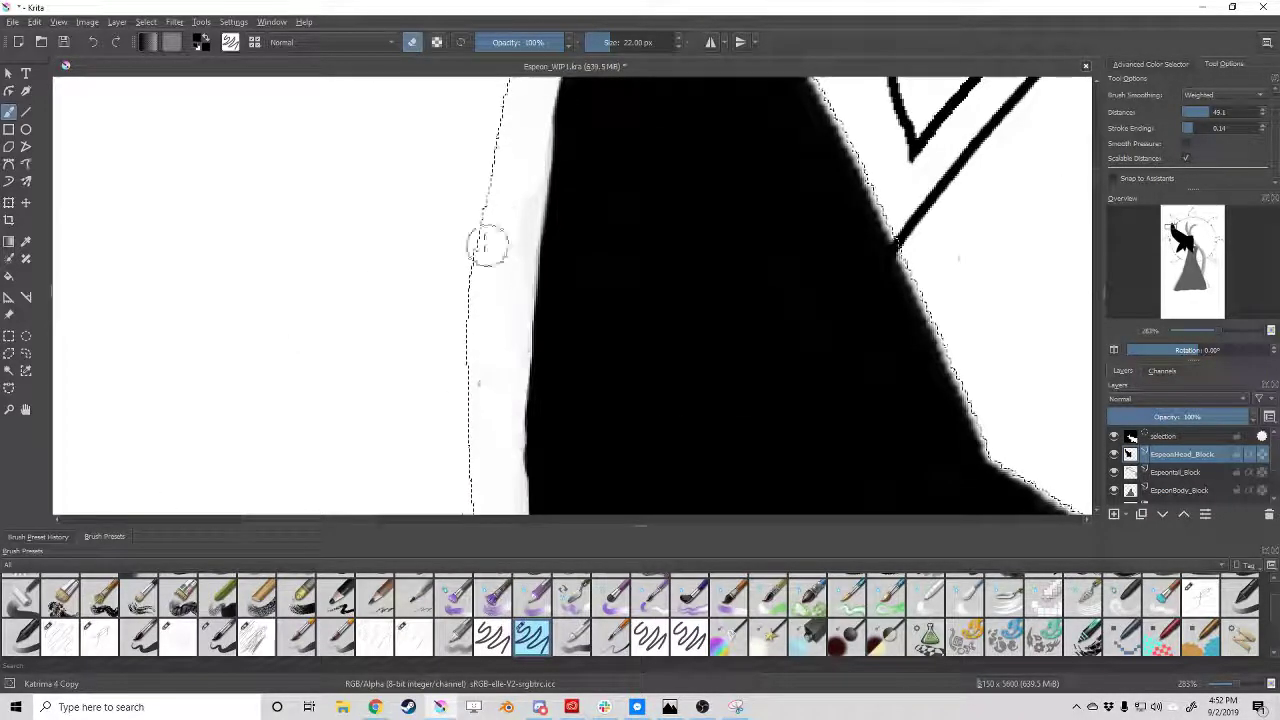
scroll(986, 469, down, 10)
scroll(986, 469, up, 4)
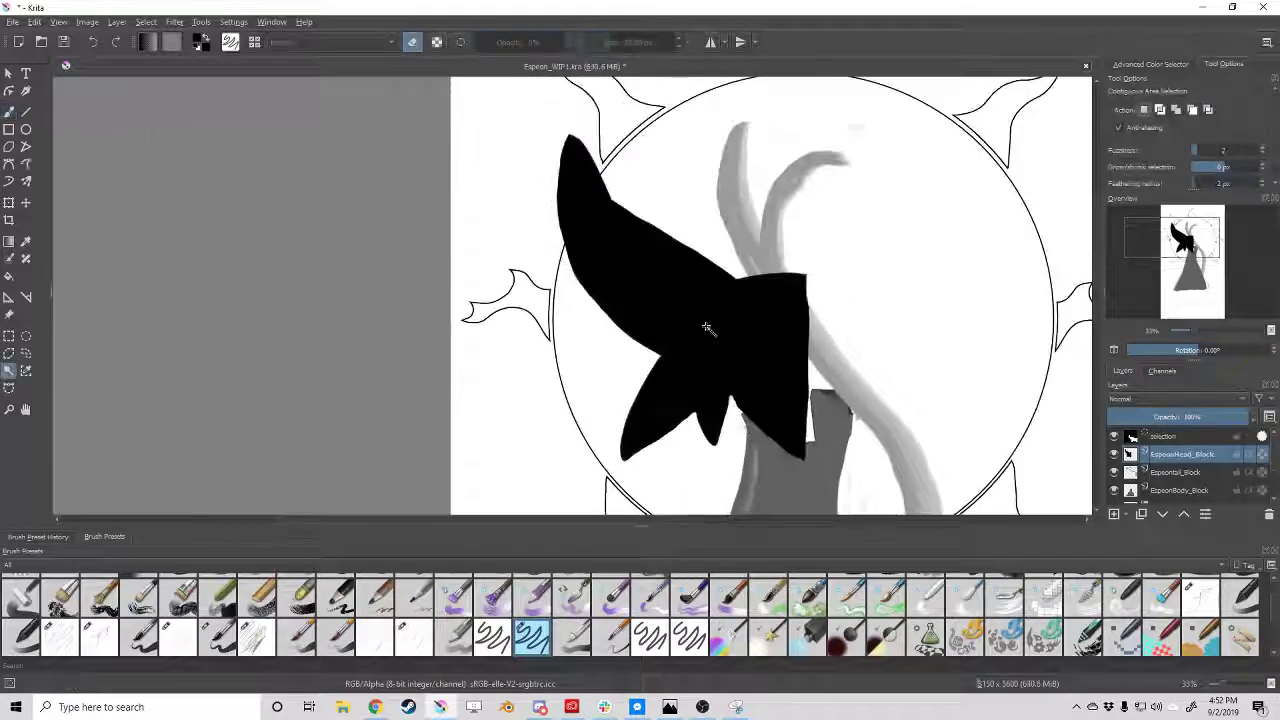
scroll(560, 190, up, 1)
scroll(550, 195, up, 1)
scroll(543, 200, up, 3)
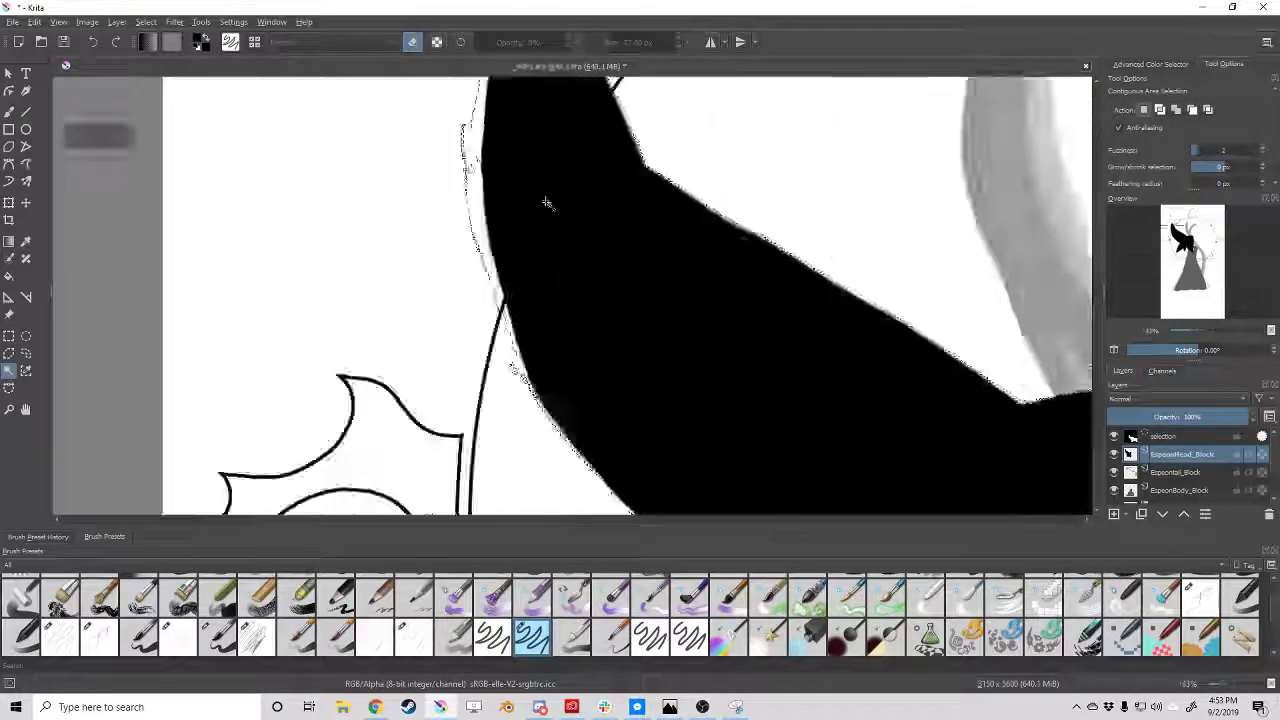
scroll(494, 108, up, 2)
Return to the freehand brush, paint along the left edge, and undo the stray straight stroke.
key(b)
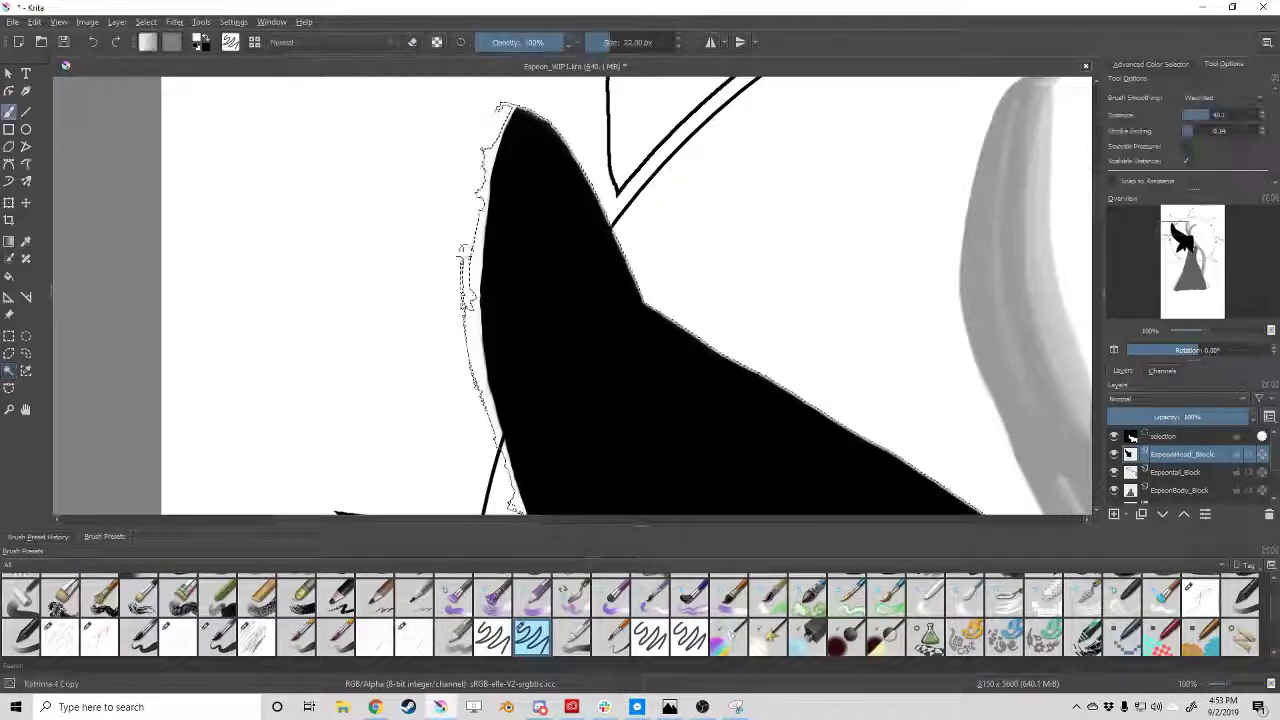
key(1)
scroll(487, 165, up, 2)
scroll(457, 343, up, 1)
scroll(434, 234, up, 2)
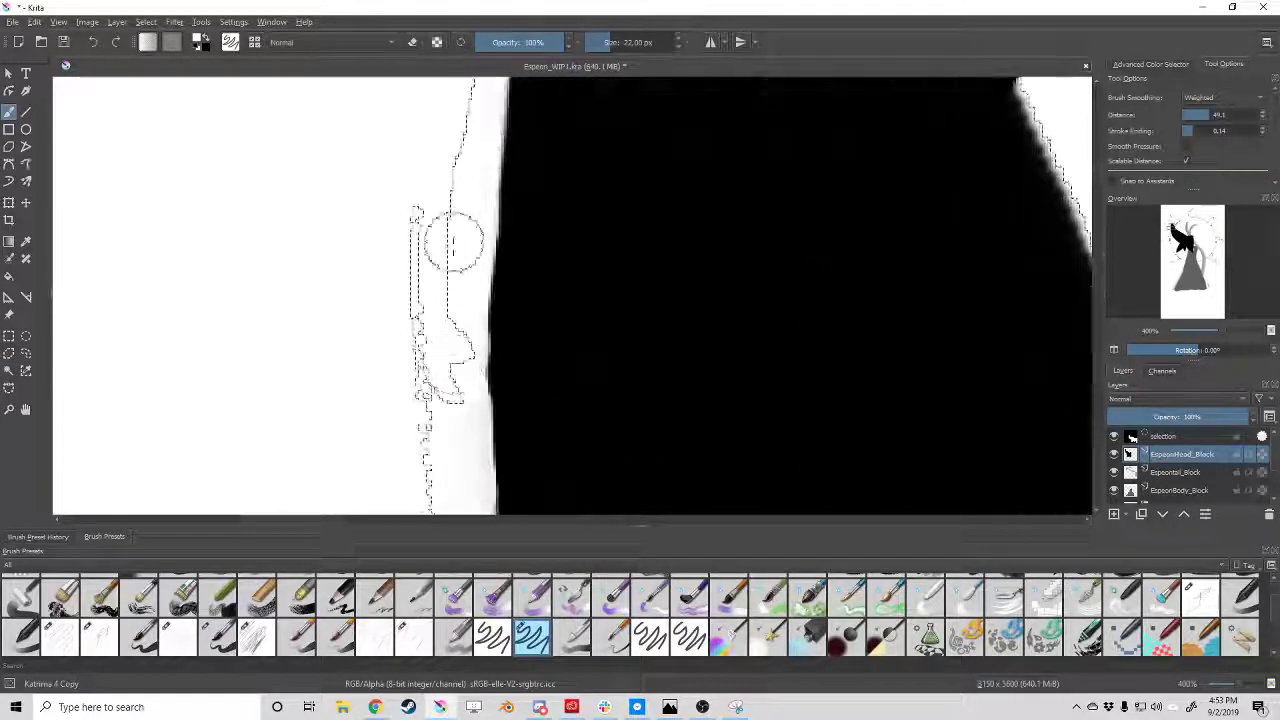
scroll(440, 270, up, 1)
drag(486, 314, 585, 349)
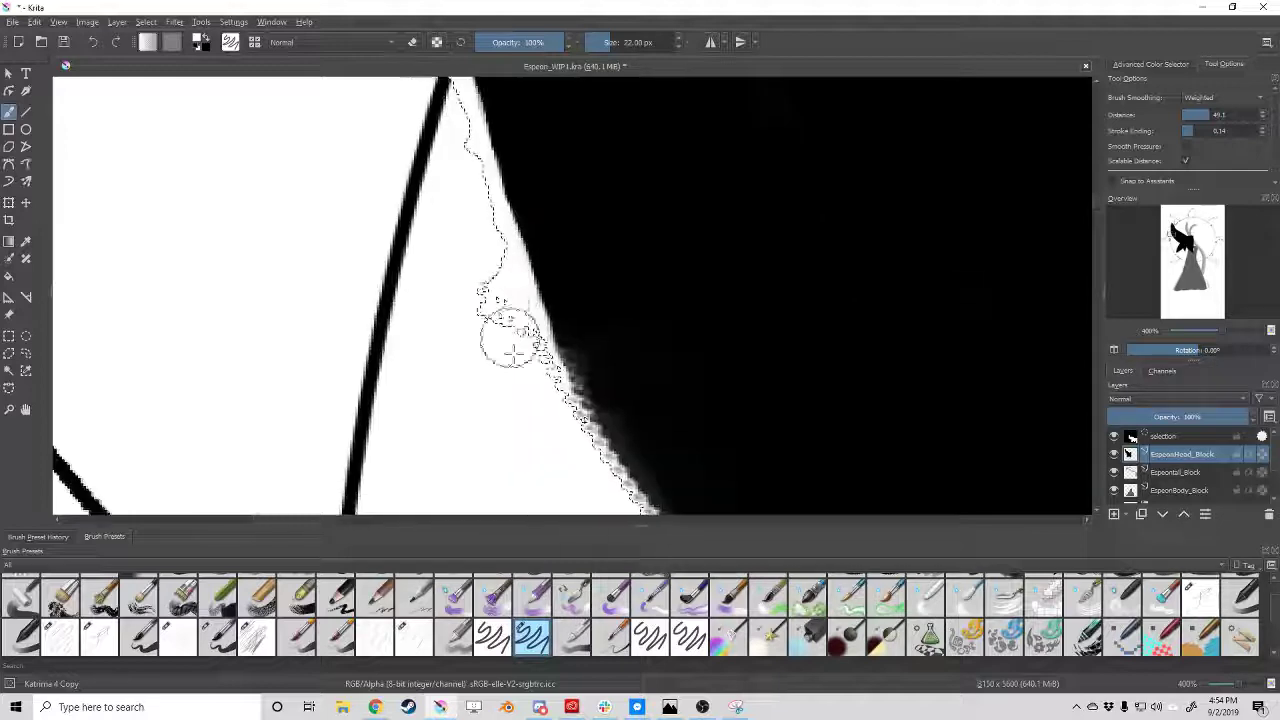
key(ctrl+z)
Fill the head tip with black right up to the selection edge.
drag(440, 370, 535, 235)
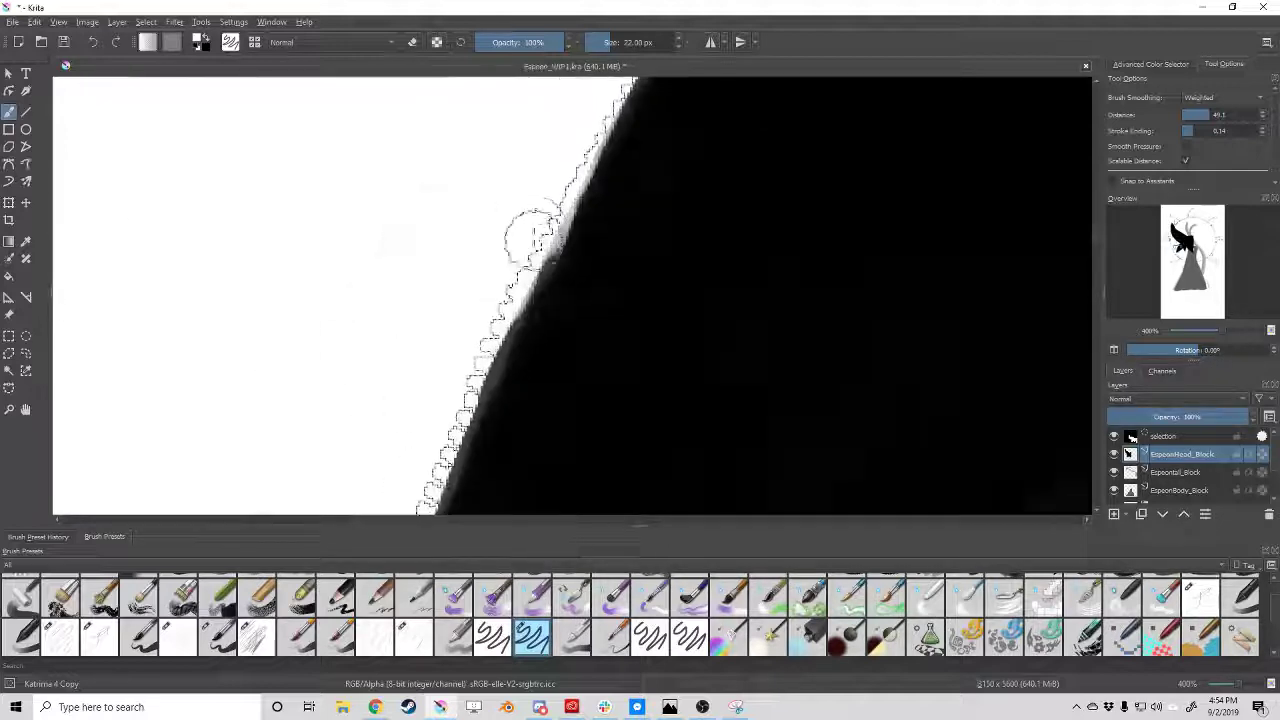
drag(480, 337, 516, 167)
scroll(500, 240, down, 5)
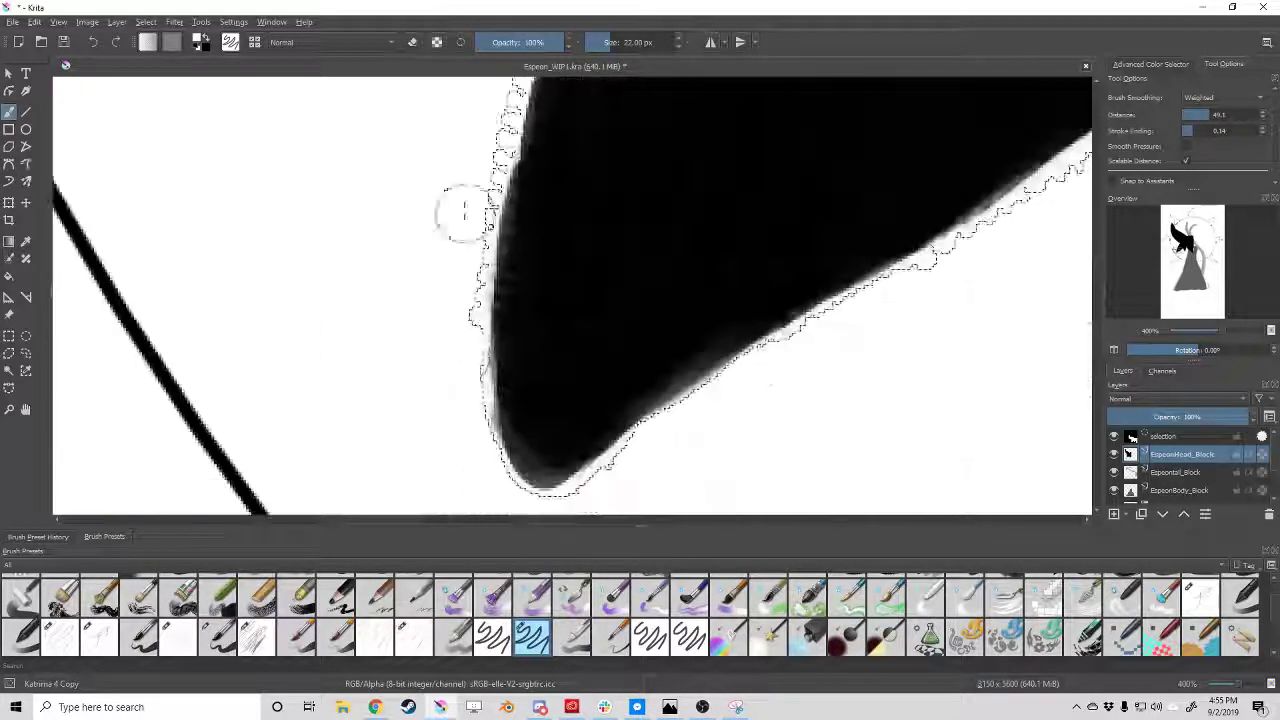
drag(510, 503, 538, 452)
scroll(797, 233, up, 3)
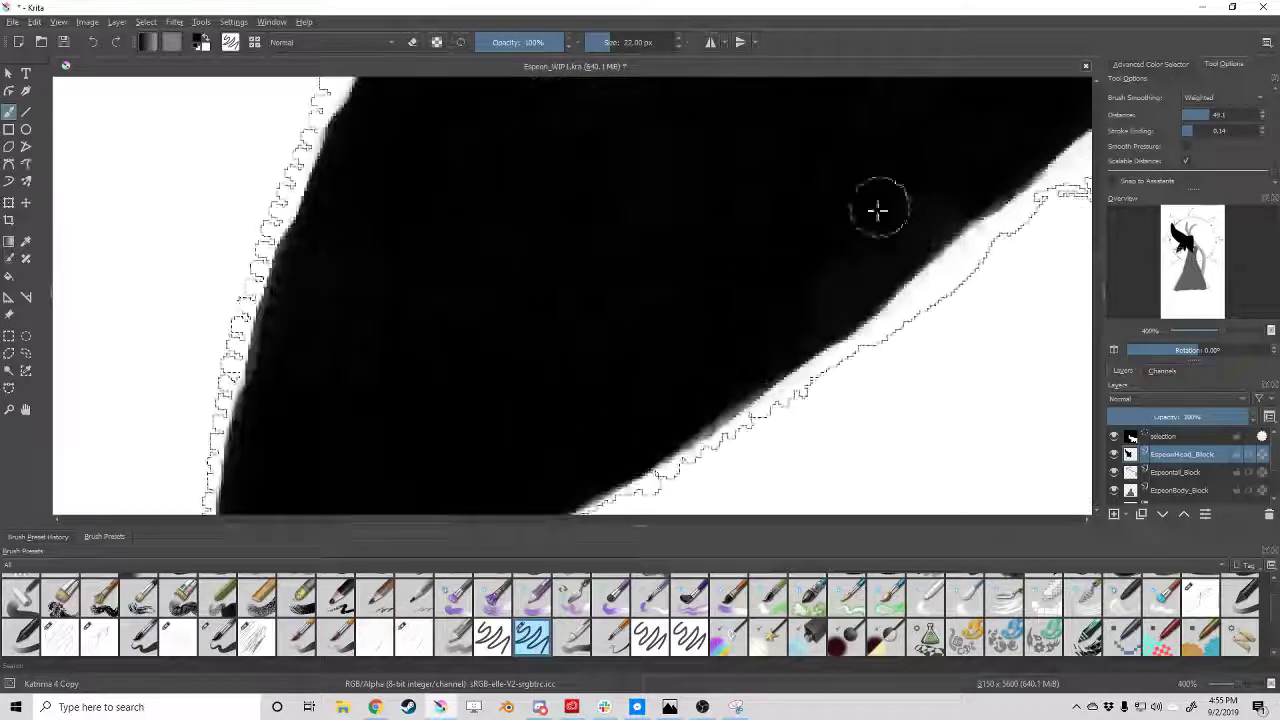
scroll(315, 200, up, 3)
scroll(529, 235, up, 3)
scroll(529, 235, up, 3)
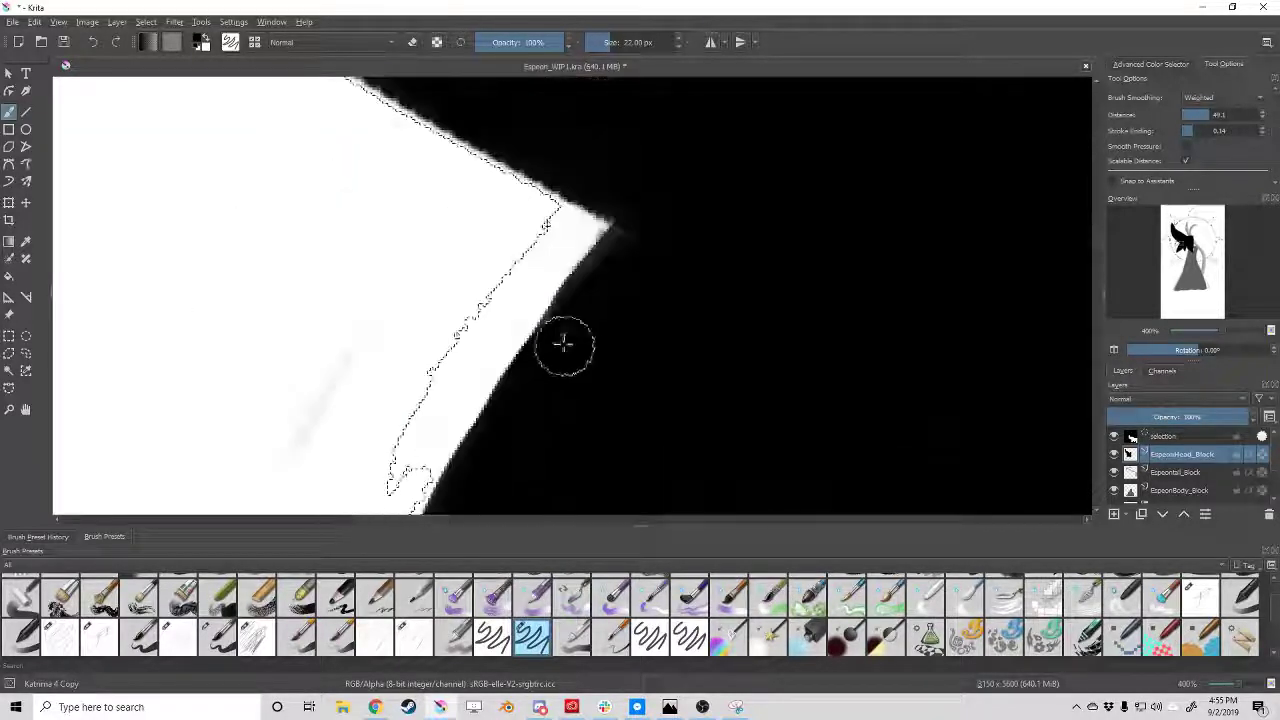
scroll(566, 343, up, 3)
scroll(634, 417, down, 2)
scroll(400, 343, up, 2)
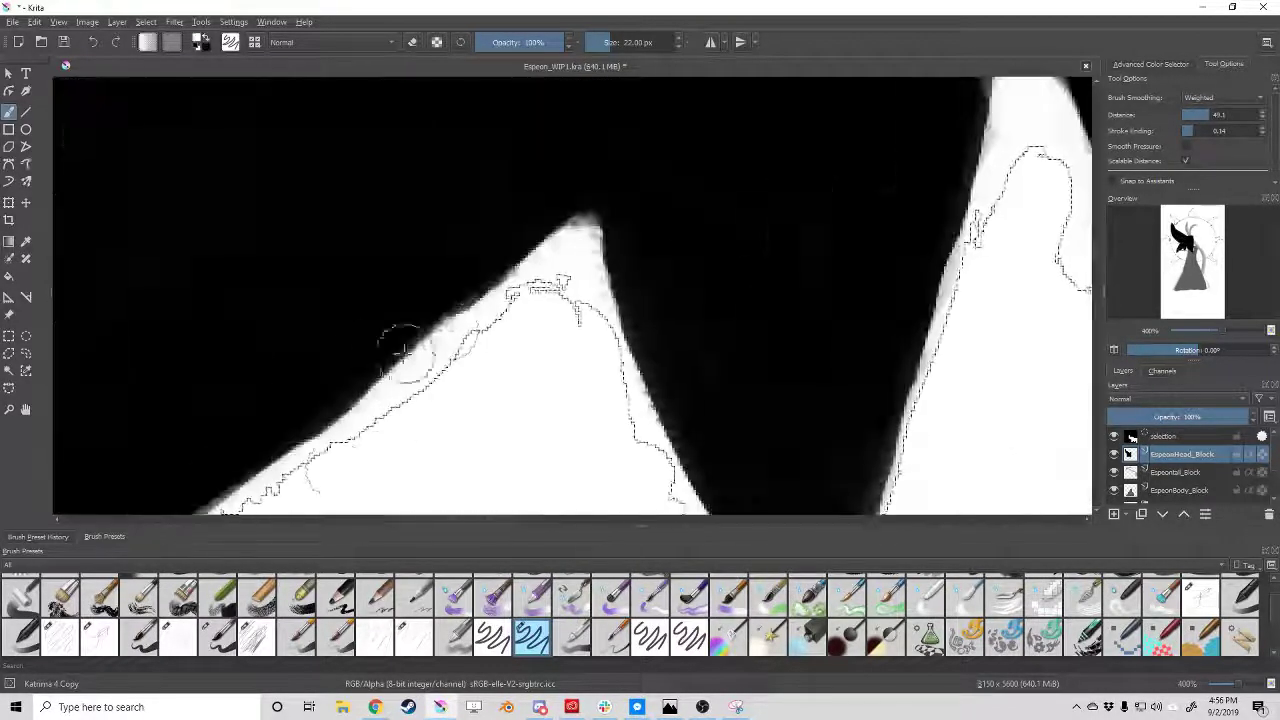
scroll(463, 251, down, 3)
scroll(600, 320, down, 1)
scroll(825, 402, up, 3)
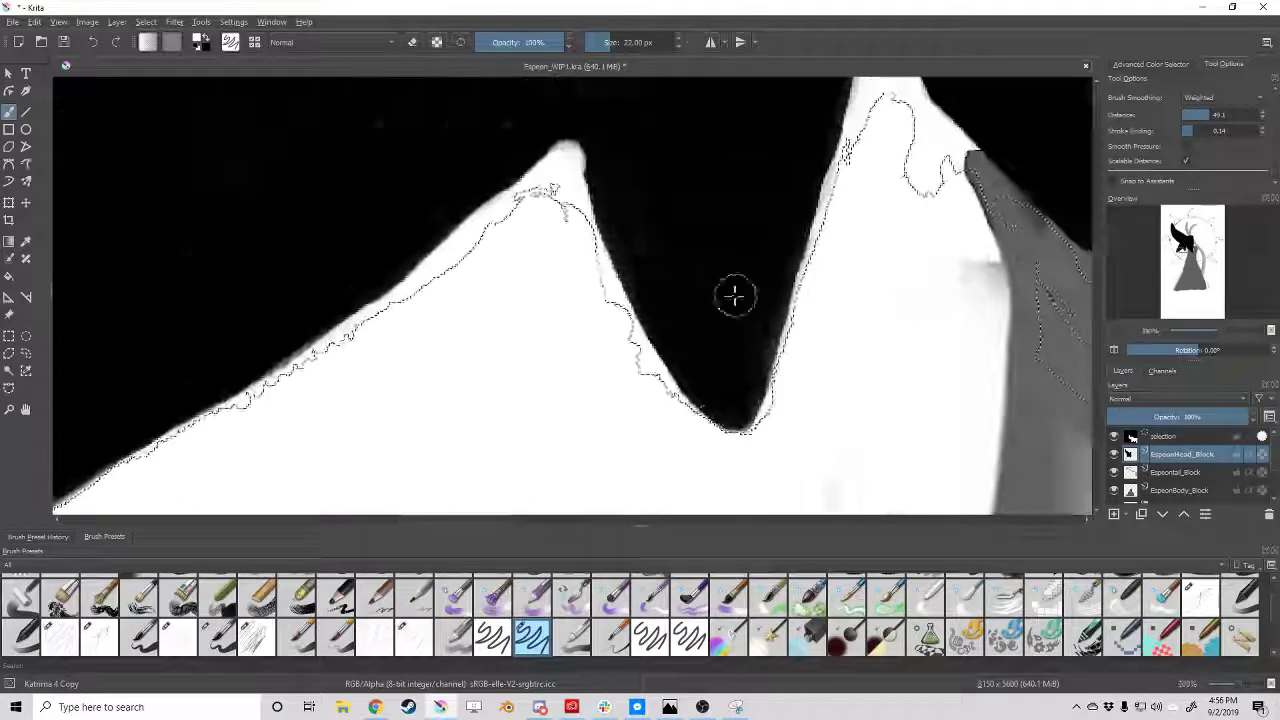
scroll(737, 294, down, 3)
scroll(703, 391, up, 1)
scroll(726, 337, up, 3)
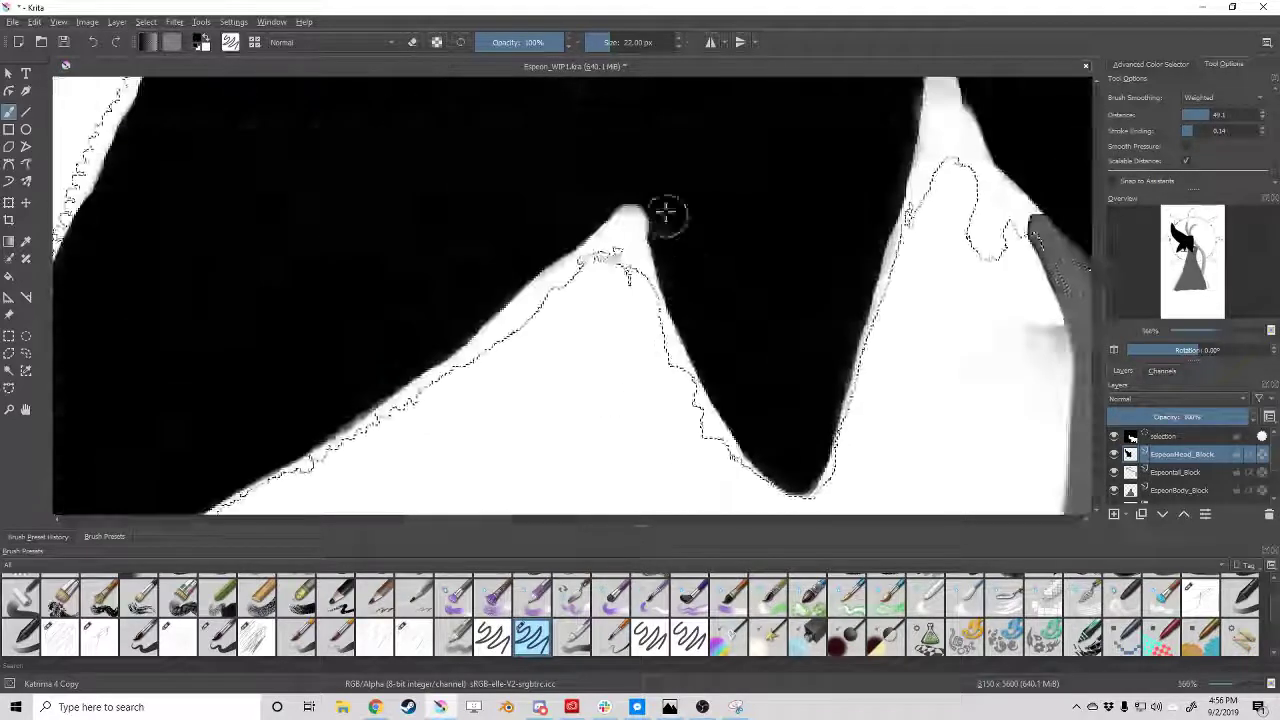
scroll(663, 214, down, 1)
scroll(557, 243, down, 1)
scroll(374, 369, down, 1)
scroll(477, 300, down, 2)
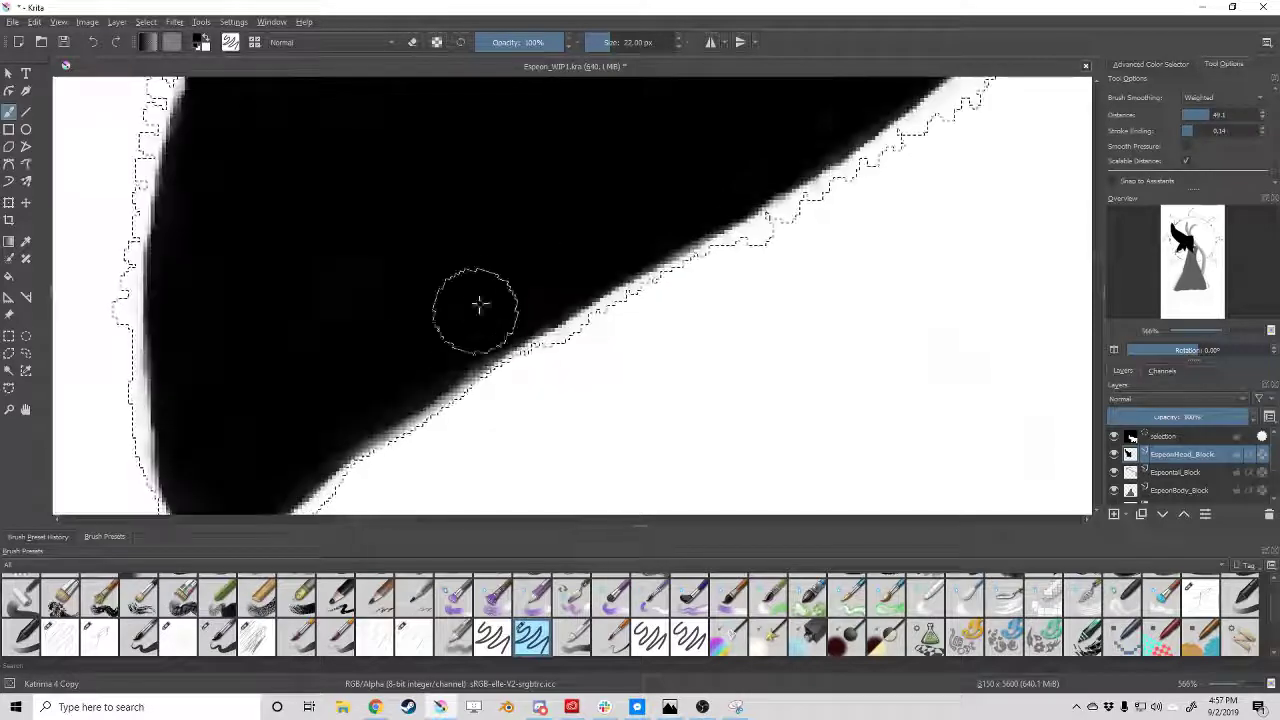
scroll(380, 357, down, 2)
scroll(443, 206, up, 2)
scroll(782, 202, down, 1)
scroll(782, 202, down, 2)
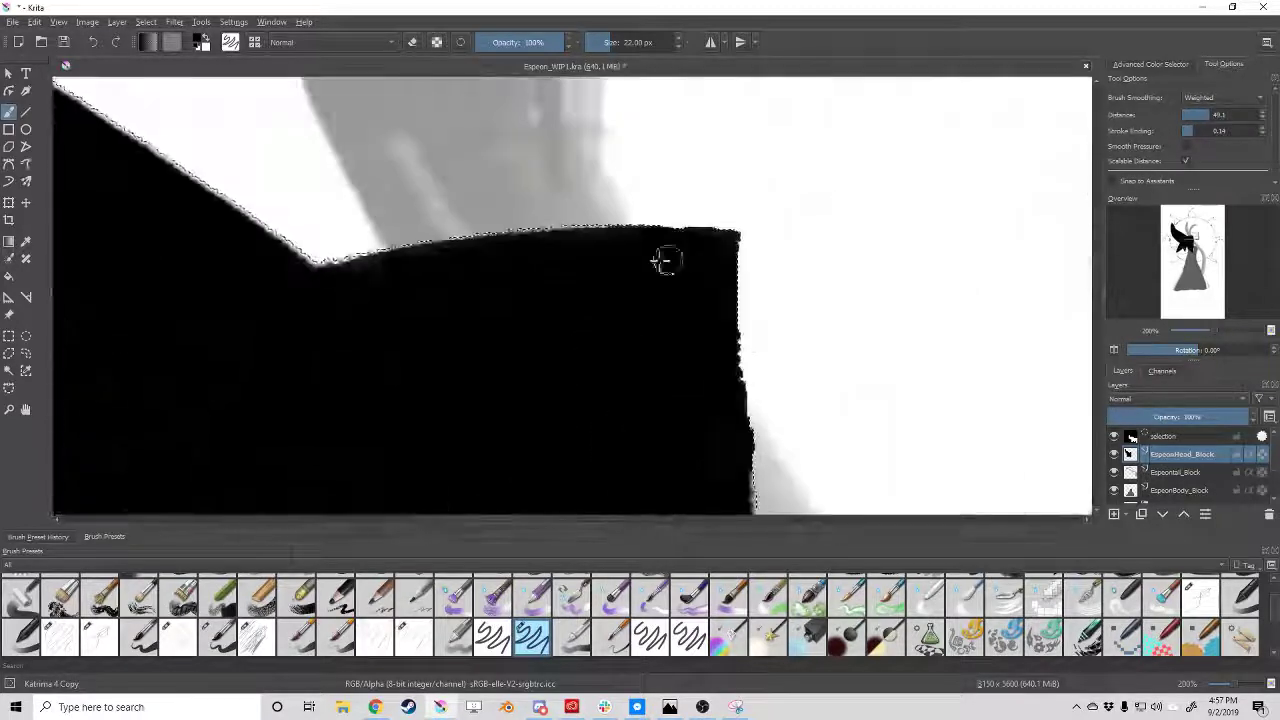
scroll(666, 260, up, 2)
scroll(331, 171, down, 1)
scroll(466, 246, up, 1)
scroll(421, 212, down, 2)
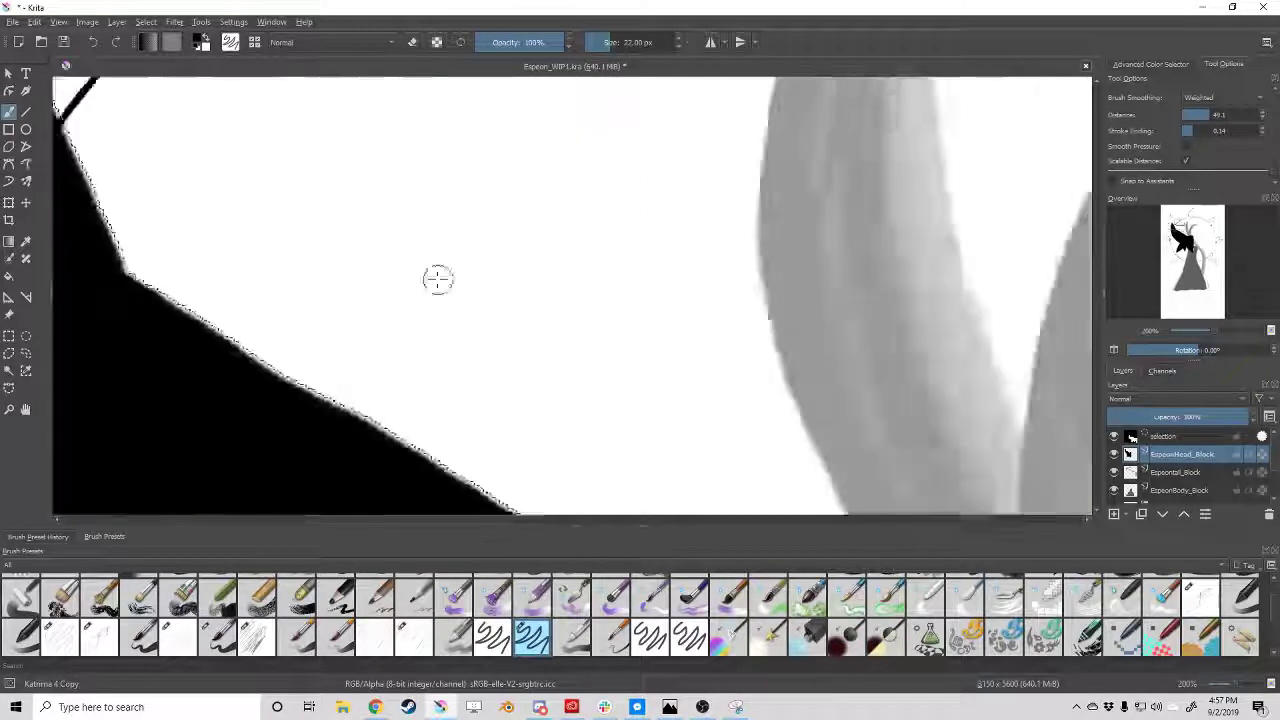
scroll(437, 277, down, 2)
scroll(700, 331, down, 1)
scroll(686, 274, down, 1)
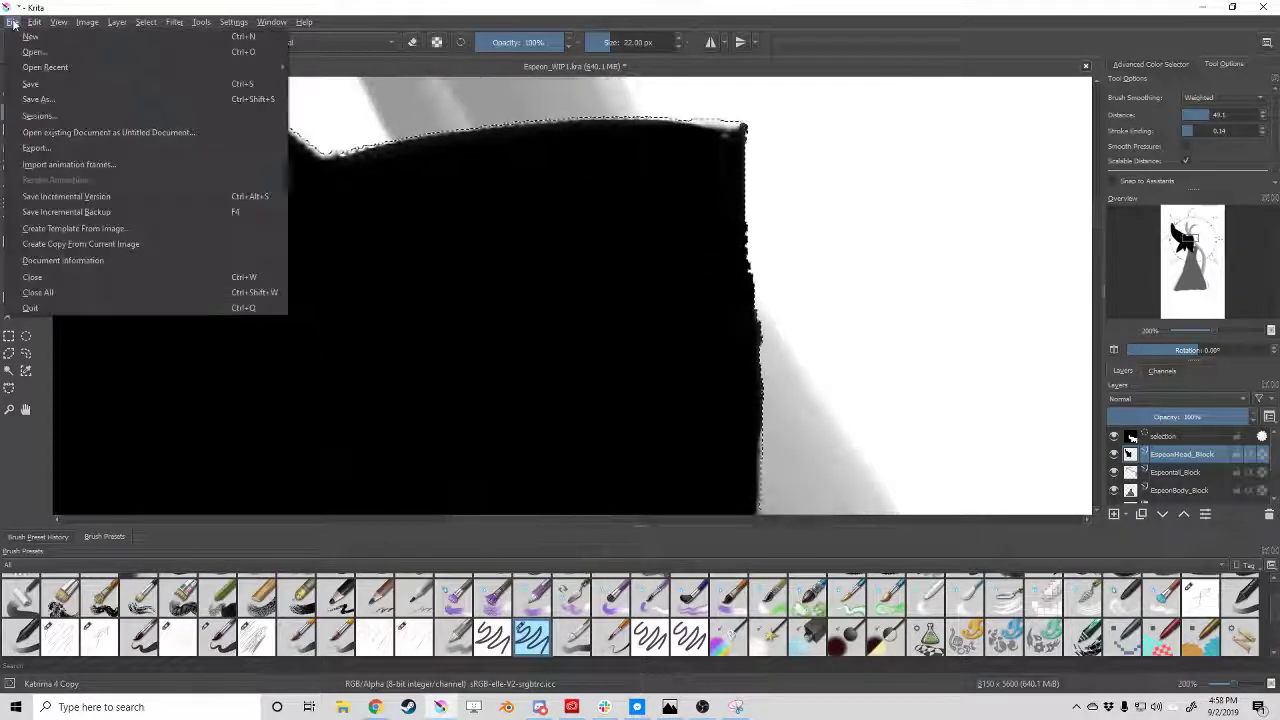
With the 22 px painting brush, cover the grey patches inside the selection with white.
scroll(683, 257, down, 2)
scroll(720, 251, down, 2)
scroll(756, 319, down, 2)
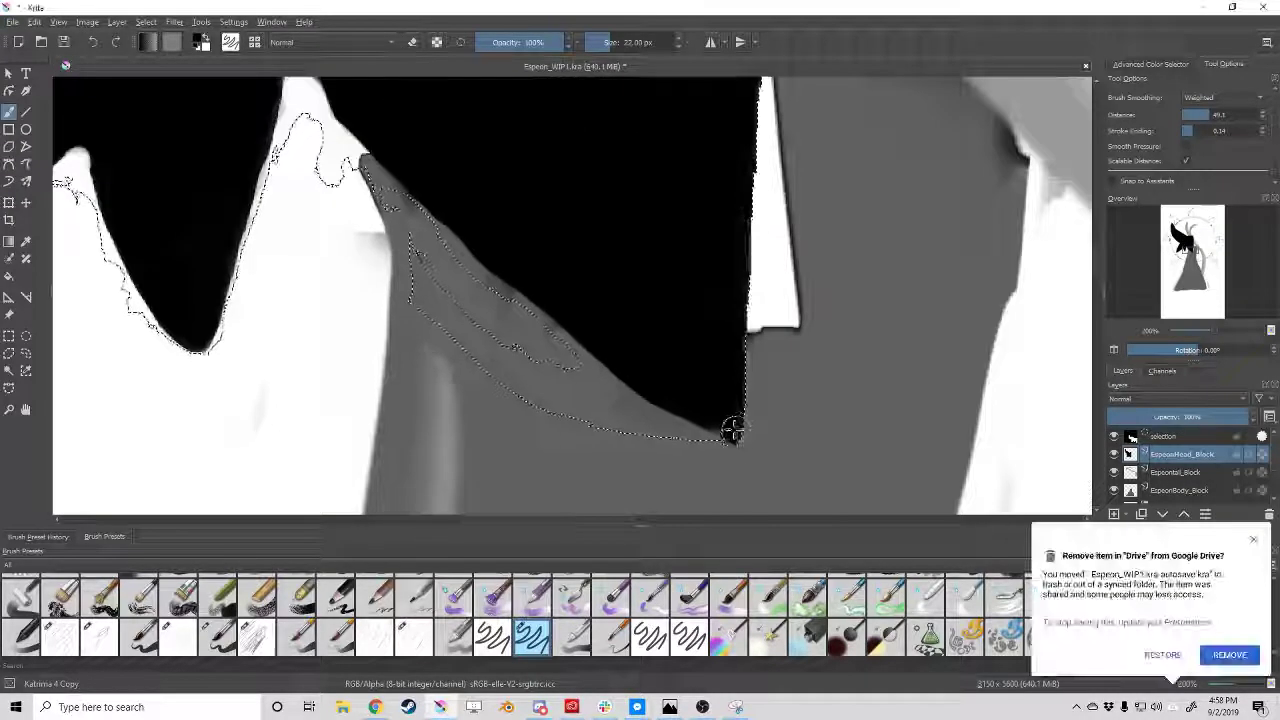
scroll(731, 429, up, 2)
scroll(406, 251, left, 3)
key(slash)
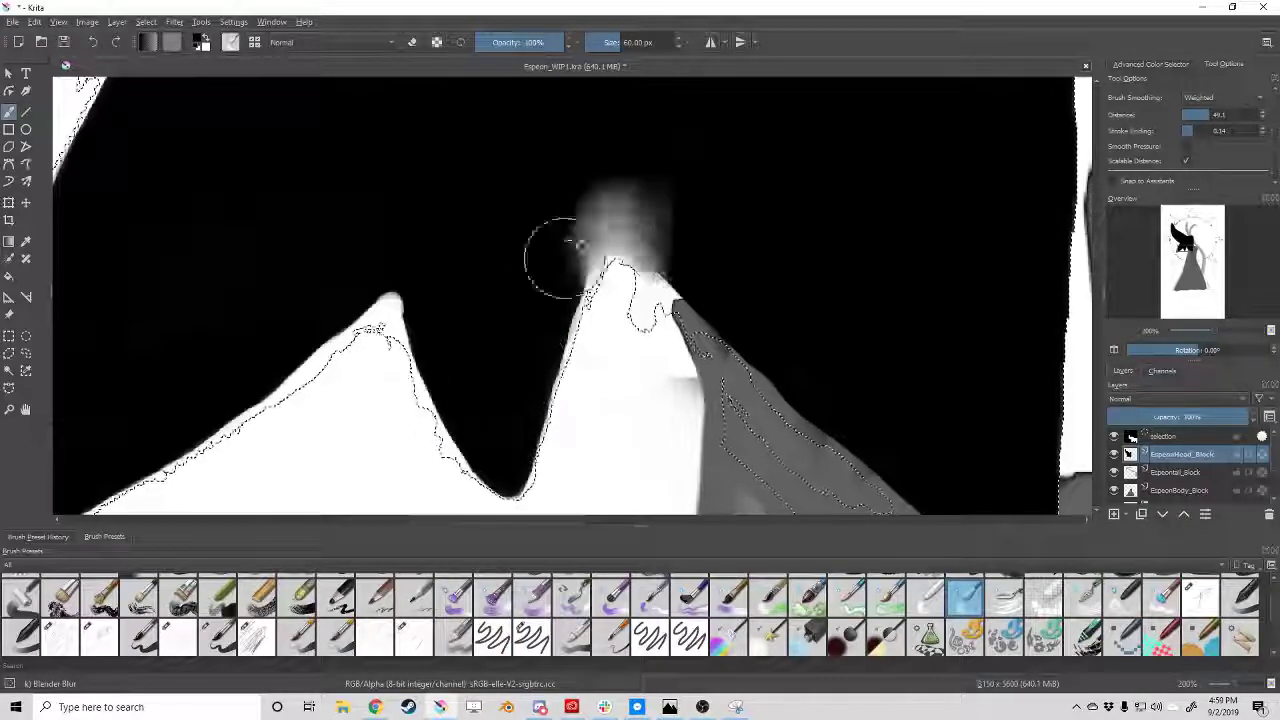
key(slash)
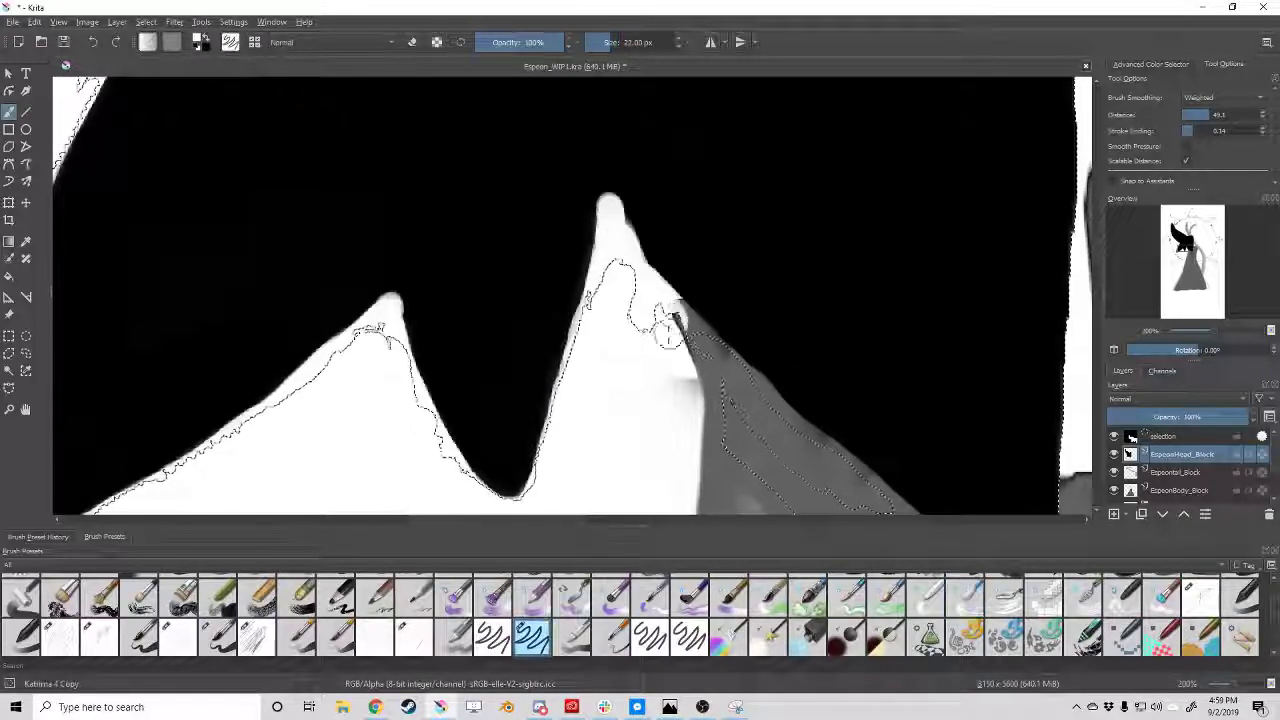
drag(712, 358, 567, 243)
drag(585, 295, 722, 395)
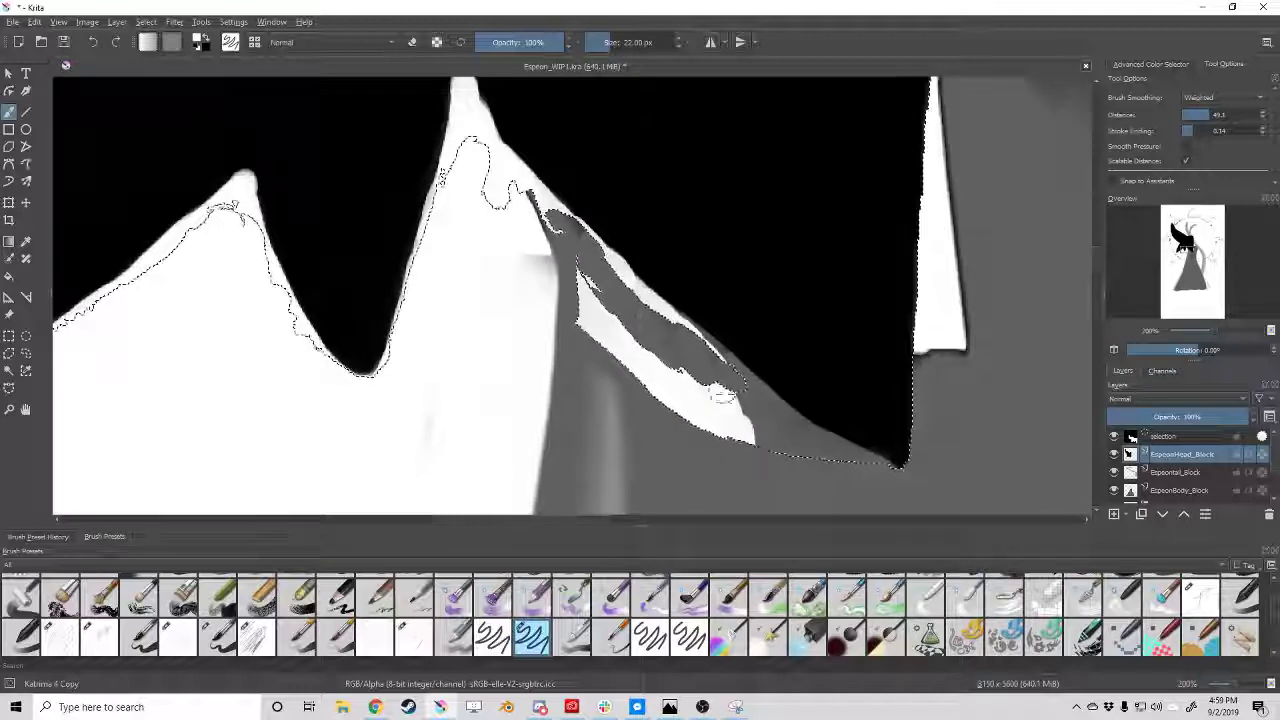
drag(873, 472, 781, 397)
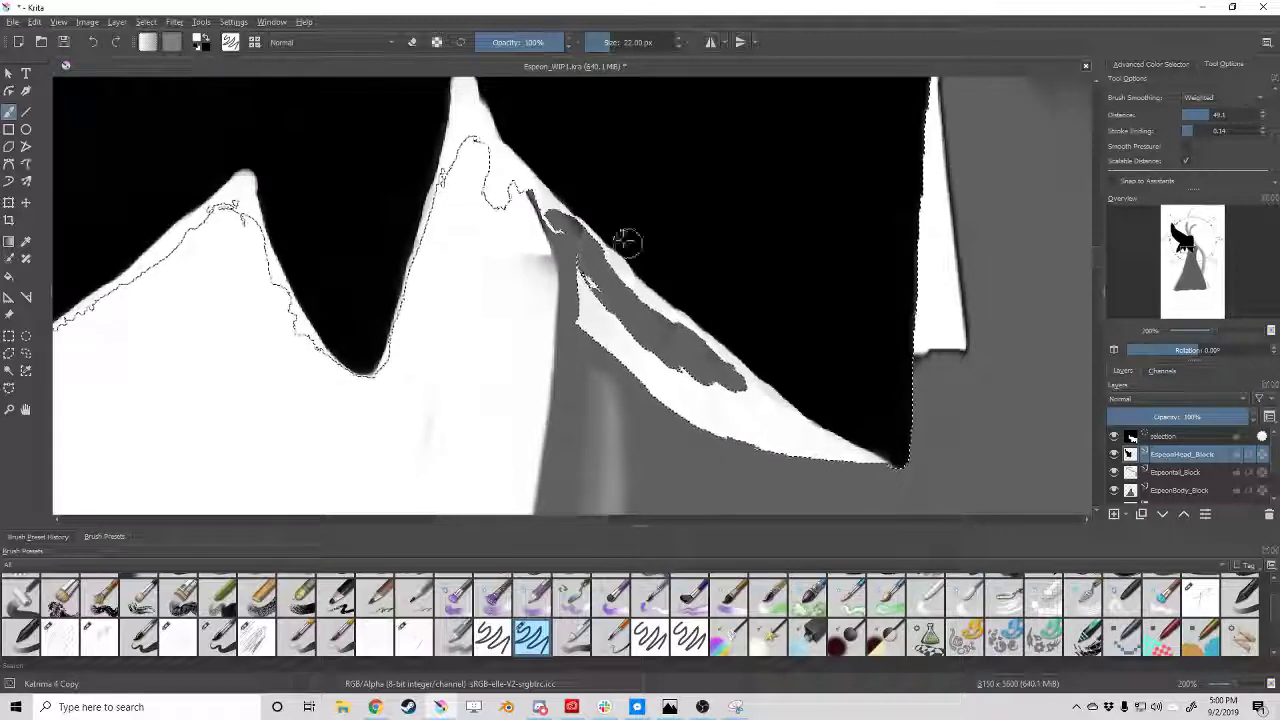
drag(627, 242, 738, 343)
scroll(636, 253, down, 3)
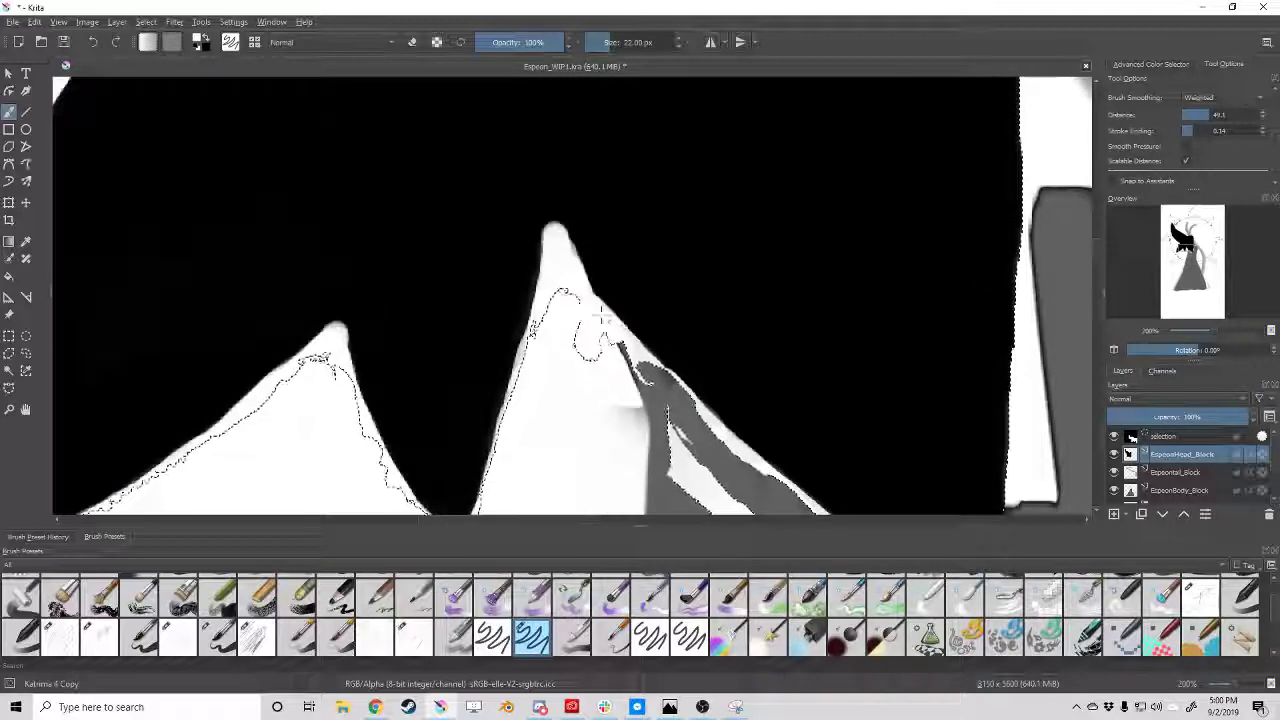
scroll(636, 253, down, 3)
Try the contiguous-selection and fill tools, then return to the freehand brush in eraser mode.
click(9, 370)
click(9, 277)
scroll(391, 357, up, 5)
scroll(391, 357, down, 5)
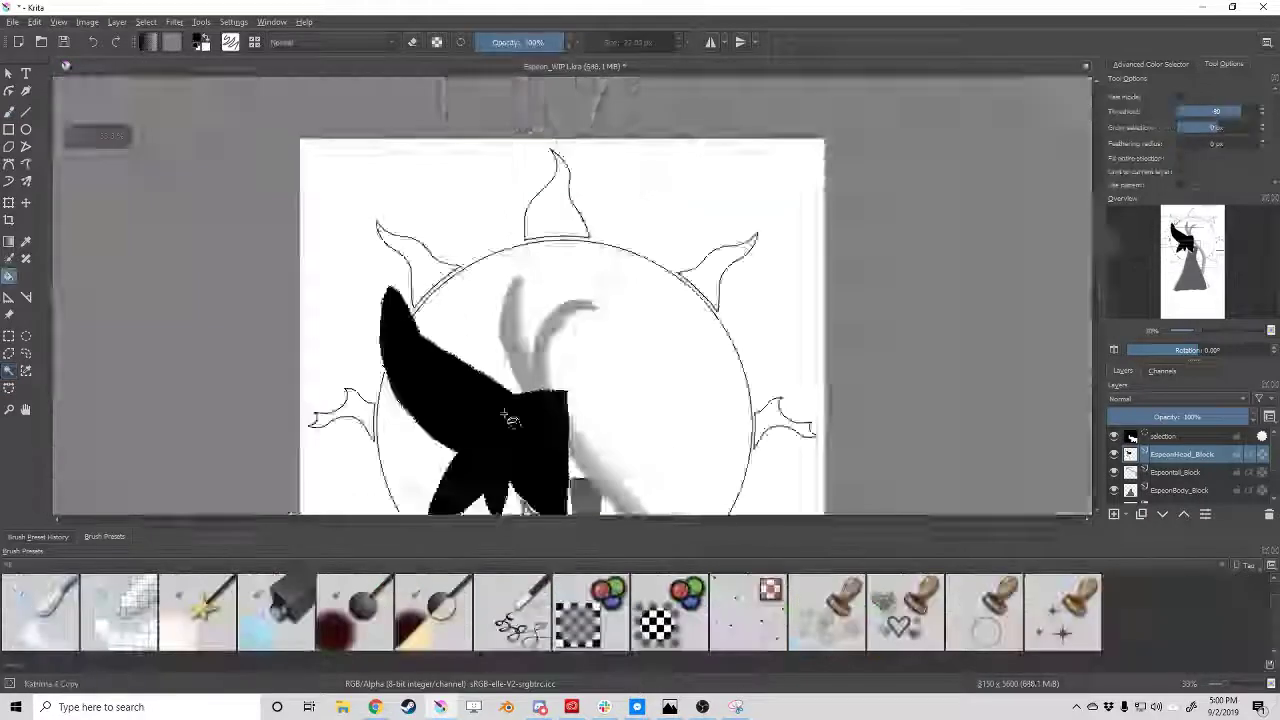
scroll(391, 357, up, 5)
scroll(404, 83, down, 10)
scroll(404, 83, up, 5)
key(b)
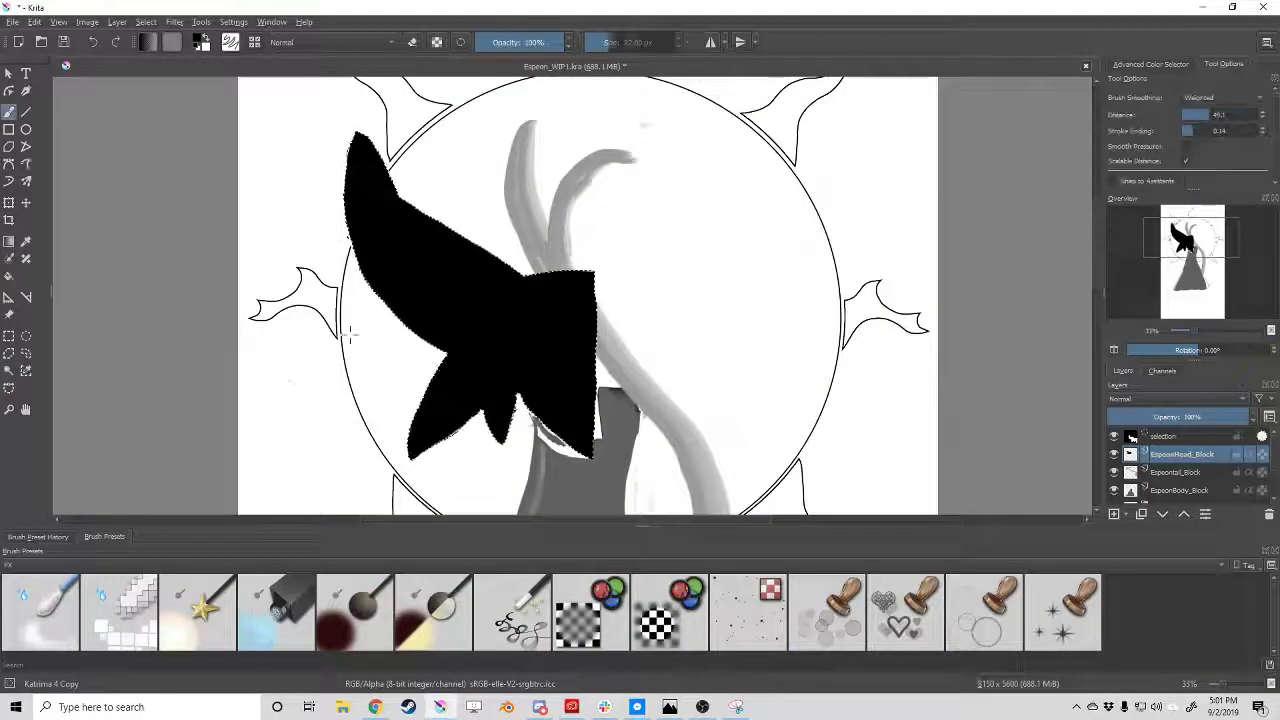
key(e)
scroll(430, 345, up, 2)
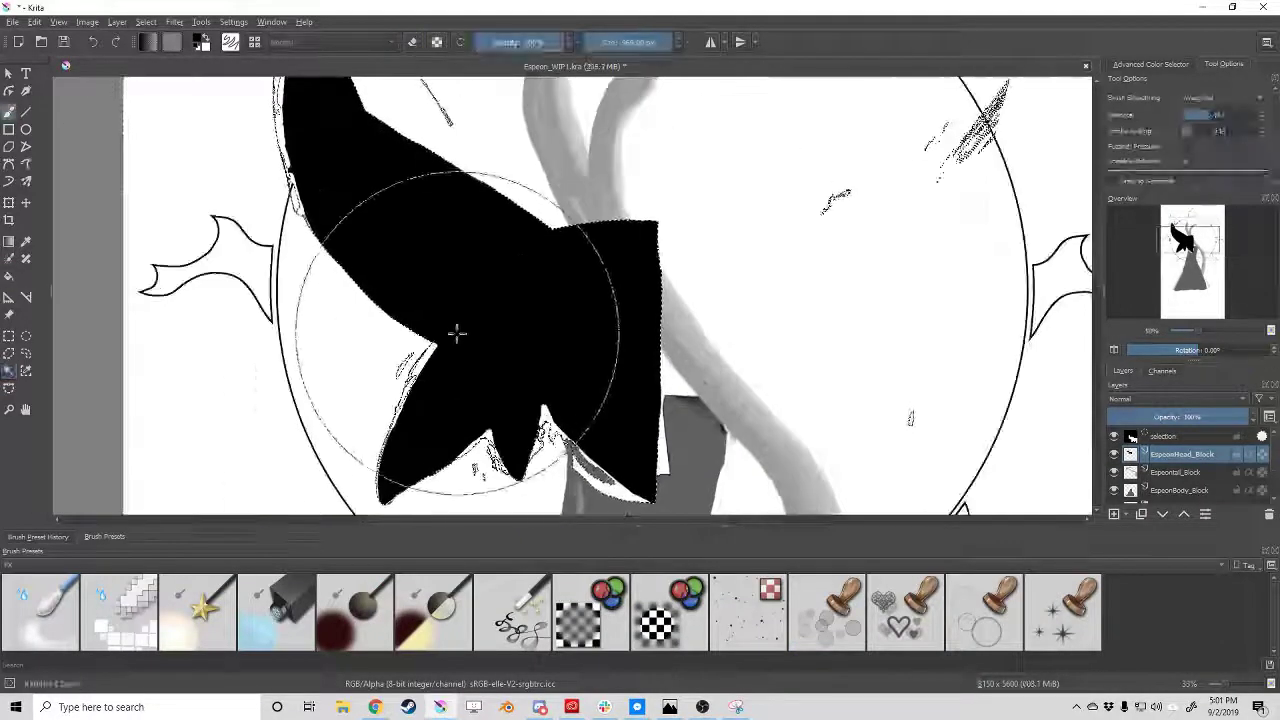
scroll(520, 480, down, 3)
scroll(520, 480, down, 5)
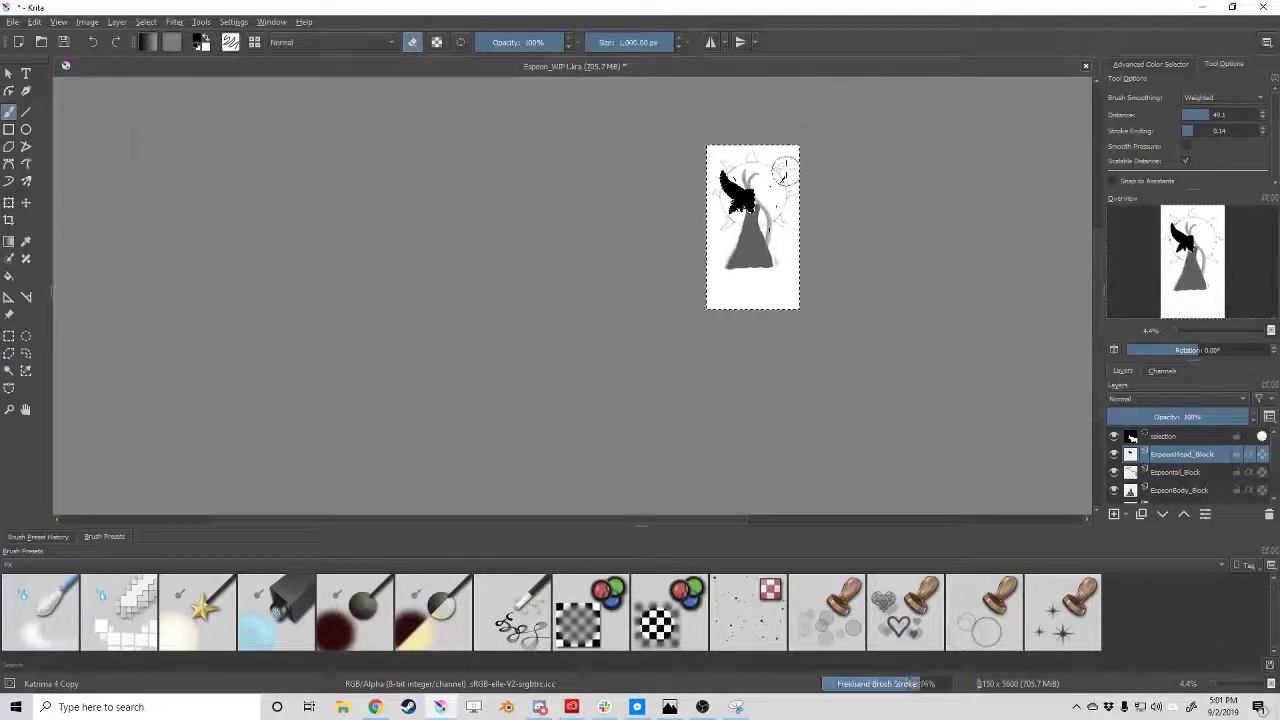
Select Layer 12 and hide it.
scroll(520, 480, up, 2)
scroll(526, 479, up, 5)
scroll(518, 338, up, 2)
scroll(518, 338, down, 3)
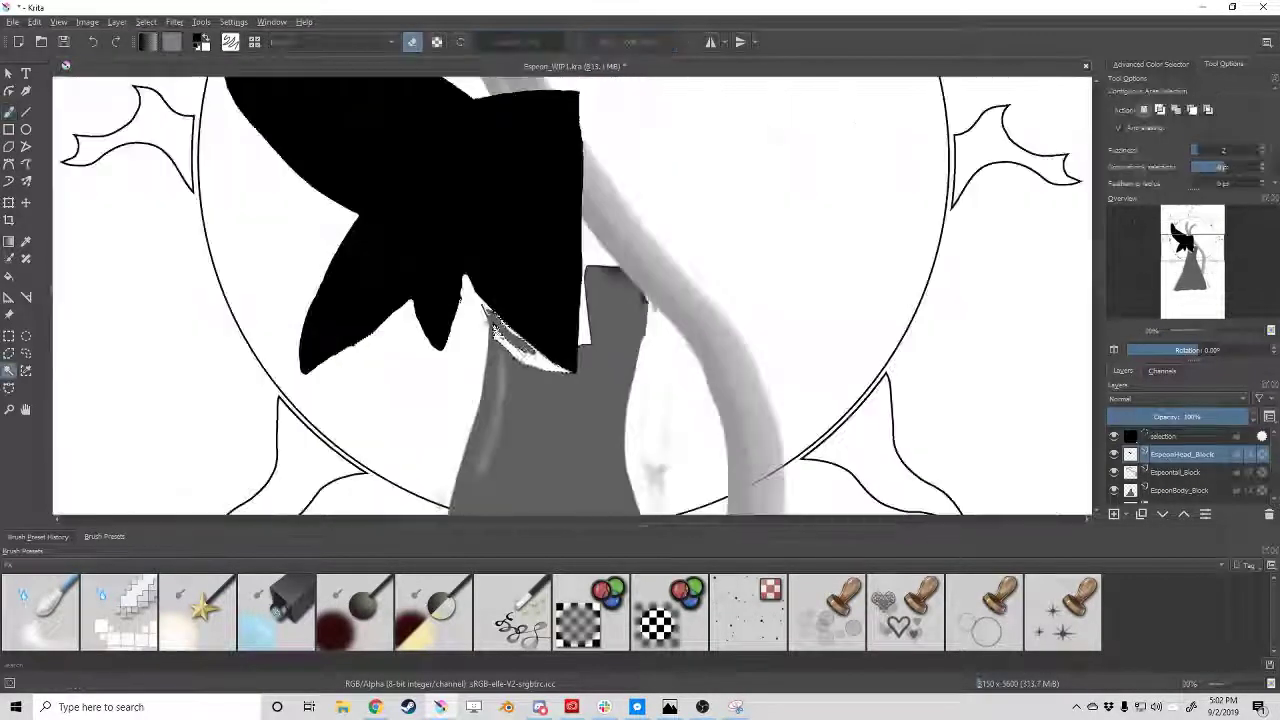
scroll(557, 391, up, 1)
scroll(608, 380, up, 2)
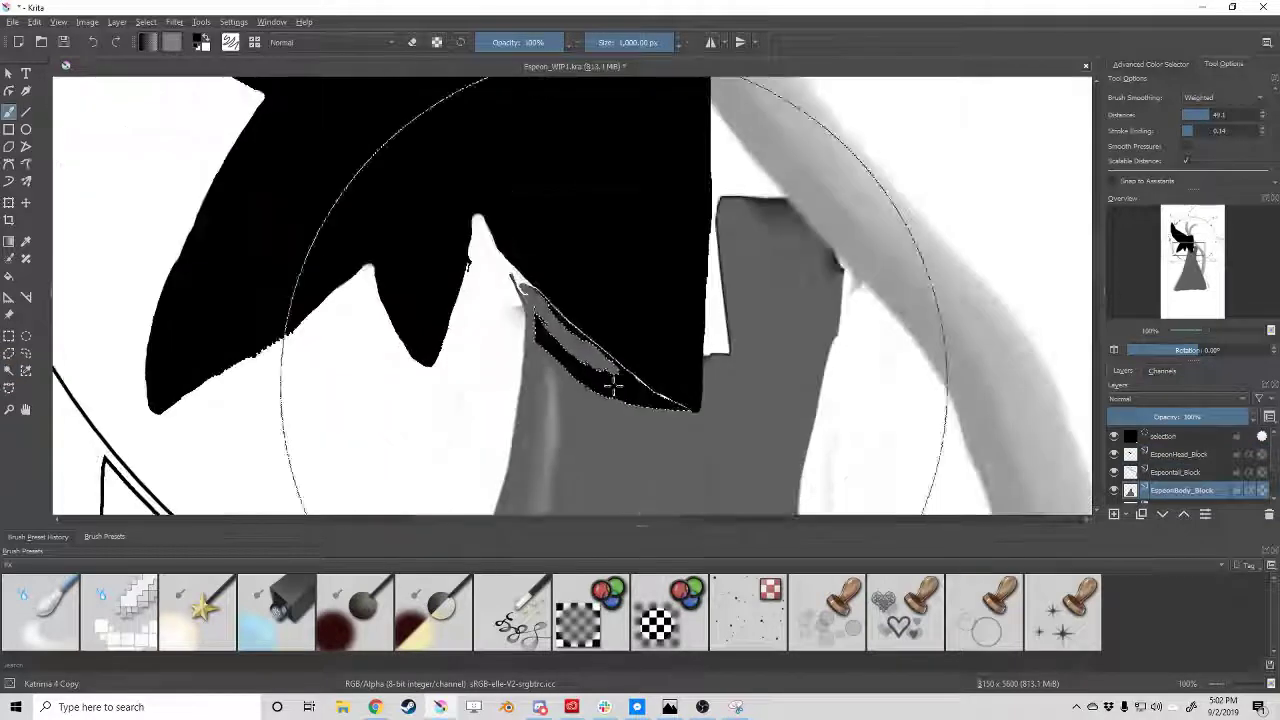
scroll(608, 380, up, 1)
scroll(1151, 497, down, 3)
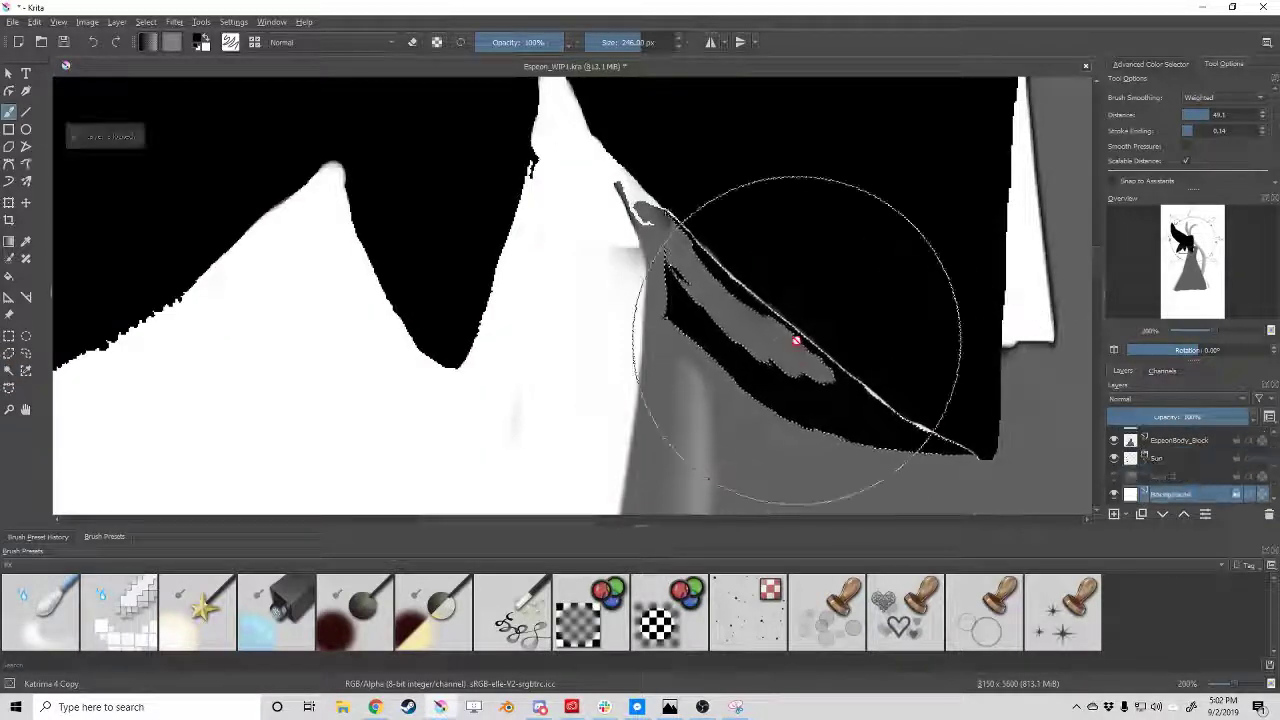
click(1130, 478)
click(1114, 476)
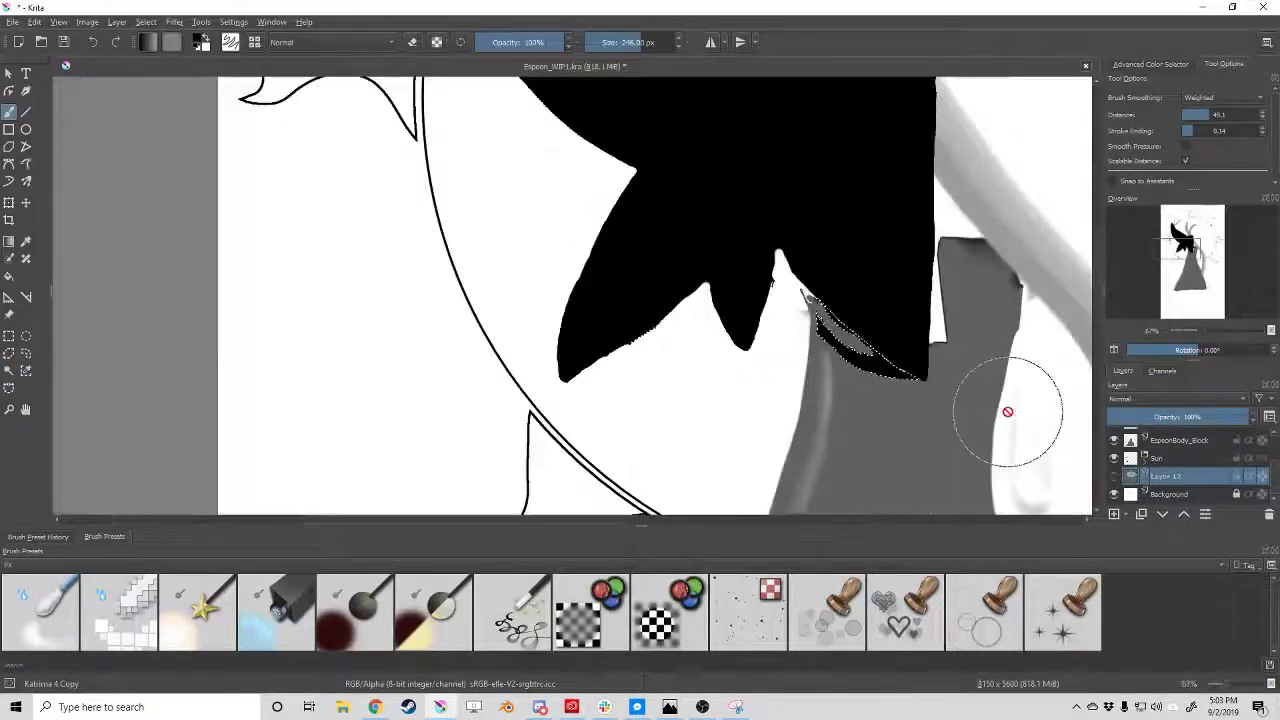
Hide the EspeonBody_Block and EspeonTail_Block layers, select EspeonHead_Block, and keep the brush painting.
click(1174, 441)
scroll(1174, 458, up, 3)
click(1185, 437)
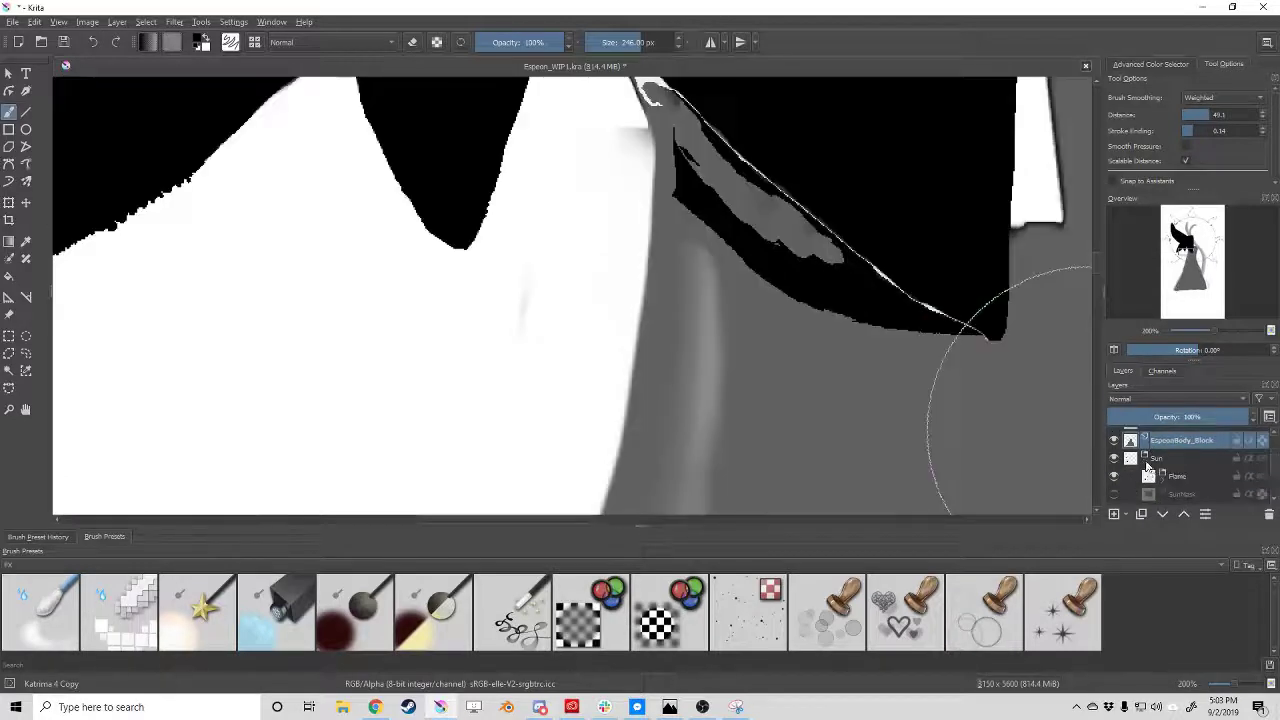
key(minus)
key(e)
click(1114, 436)
click(1180, 472)
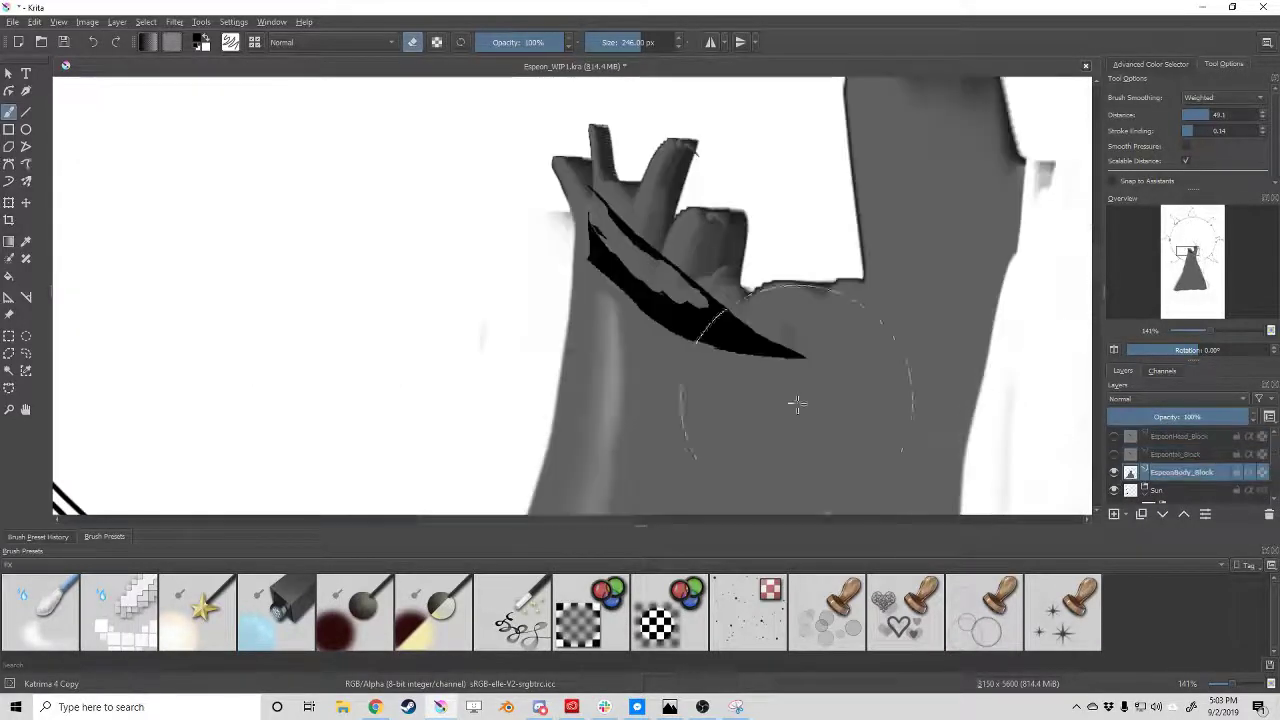
key(e)
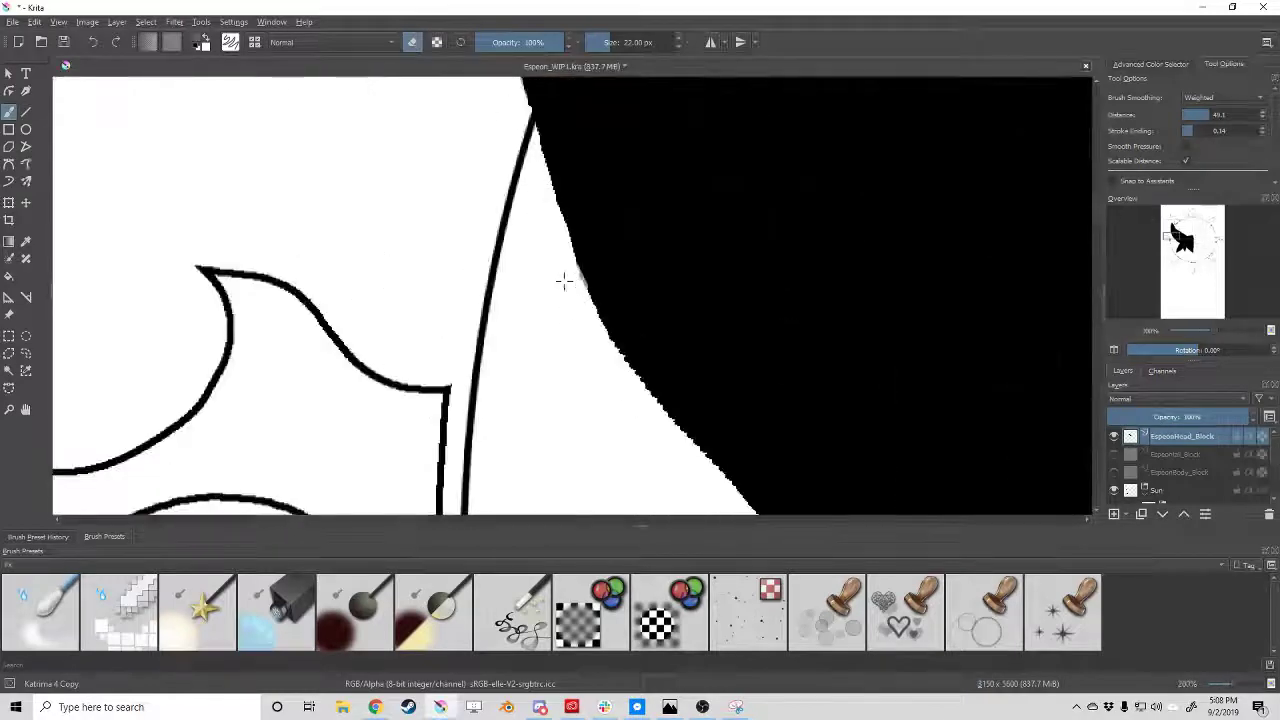
Inspect the head's lower edge and two white peaks, switch to eraser mode, then zoom out.
scroll(666, 441, up, 4)
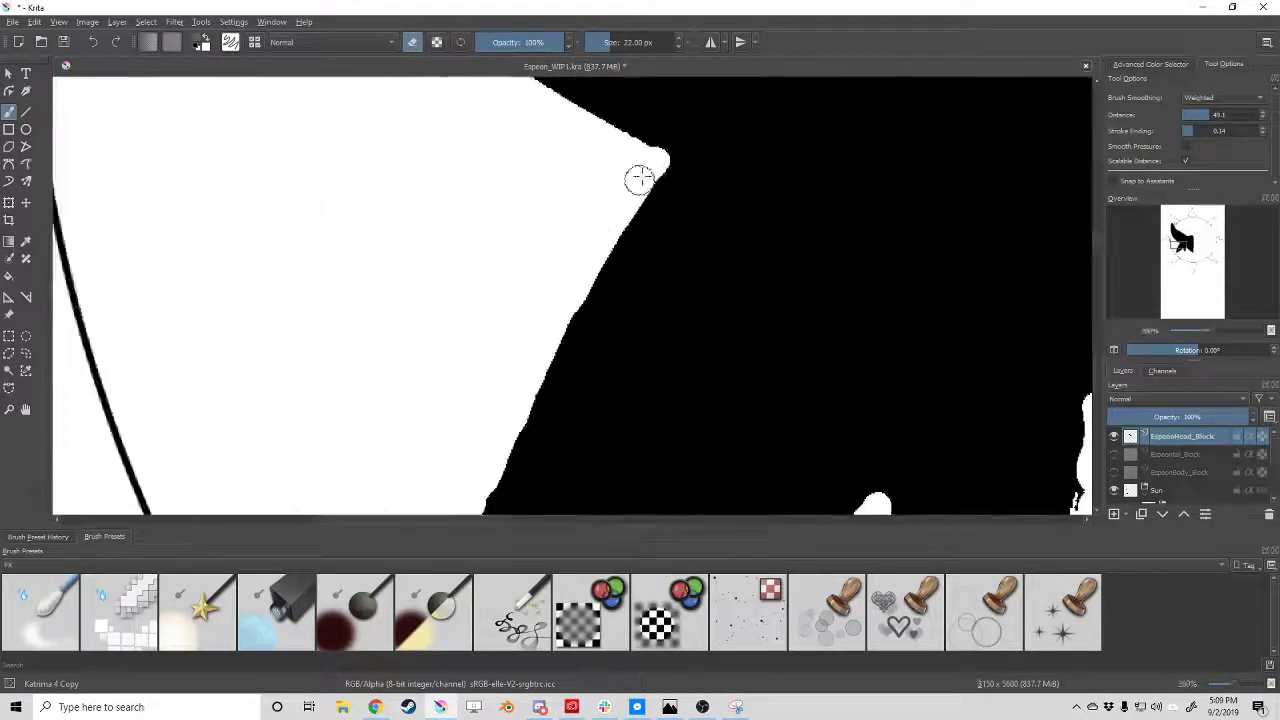
drag(482, 482, 569, 314)
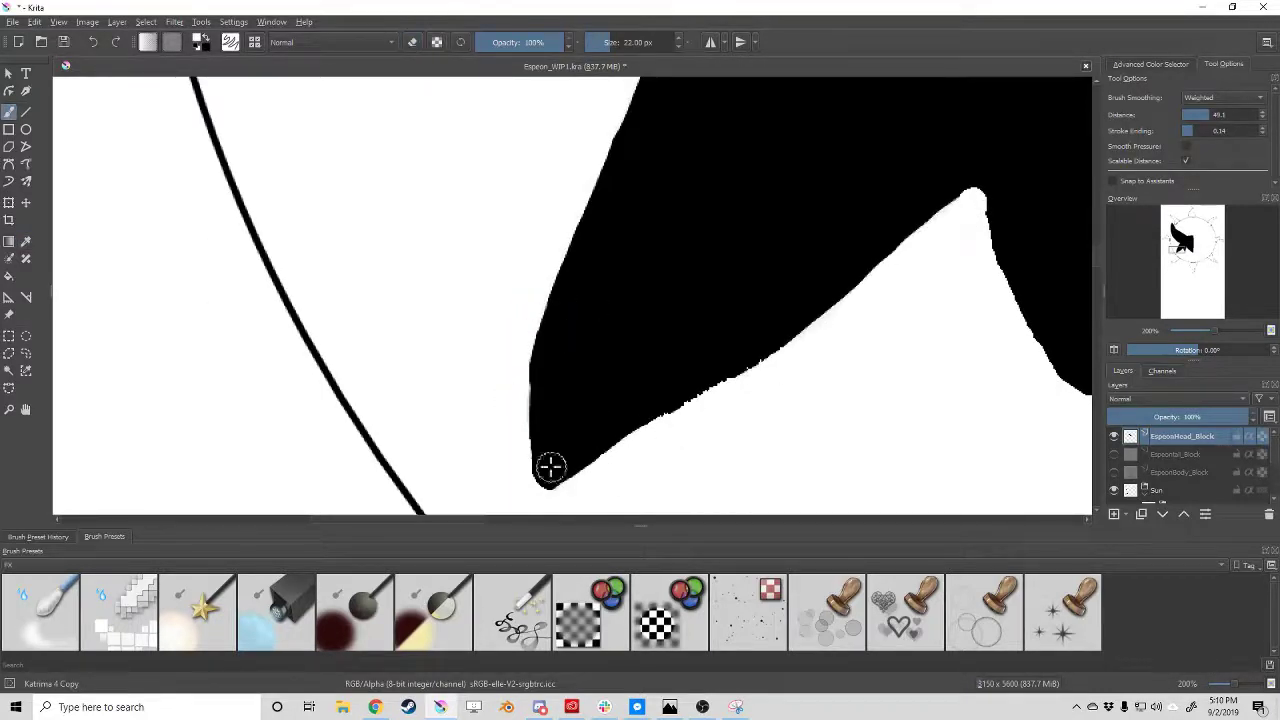
drag(758, 348, 598, 298)
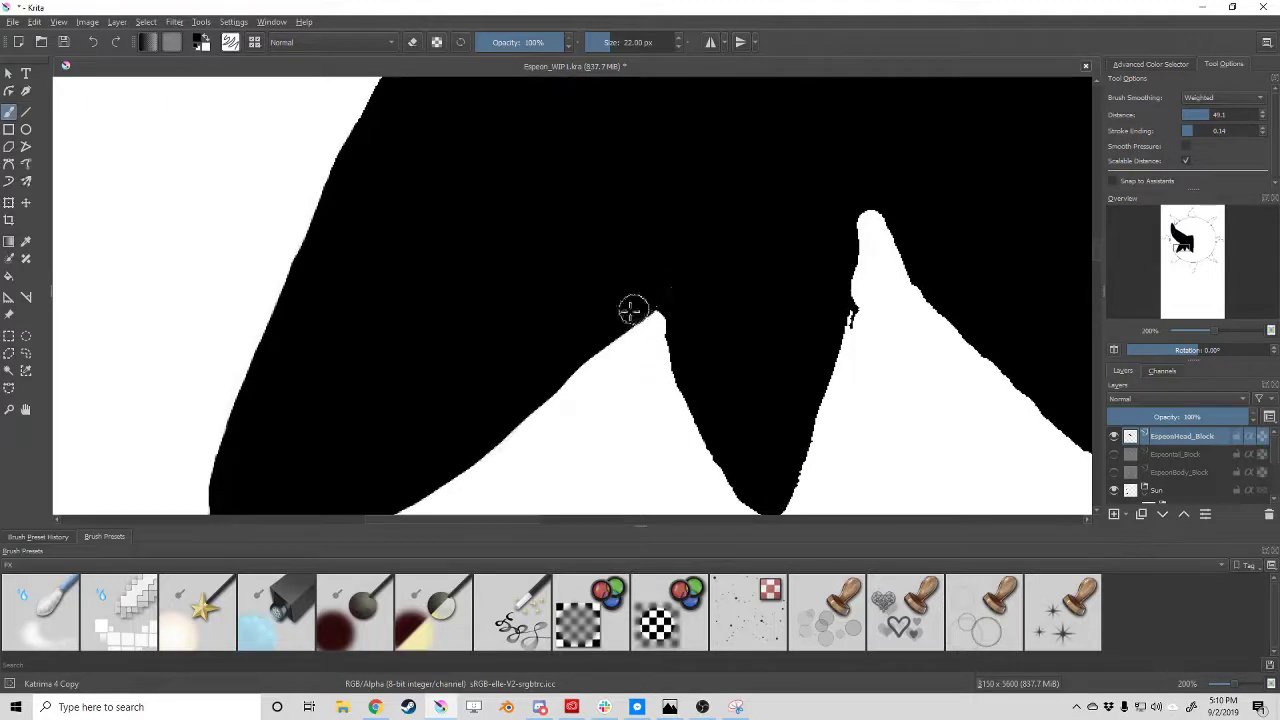
key(e)
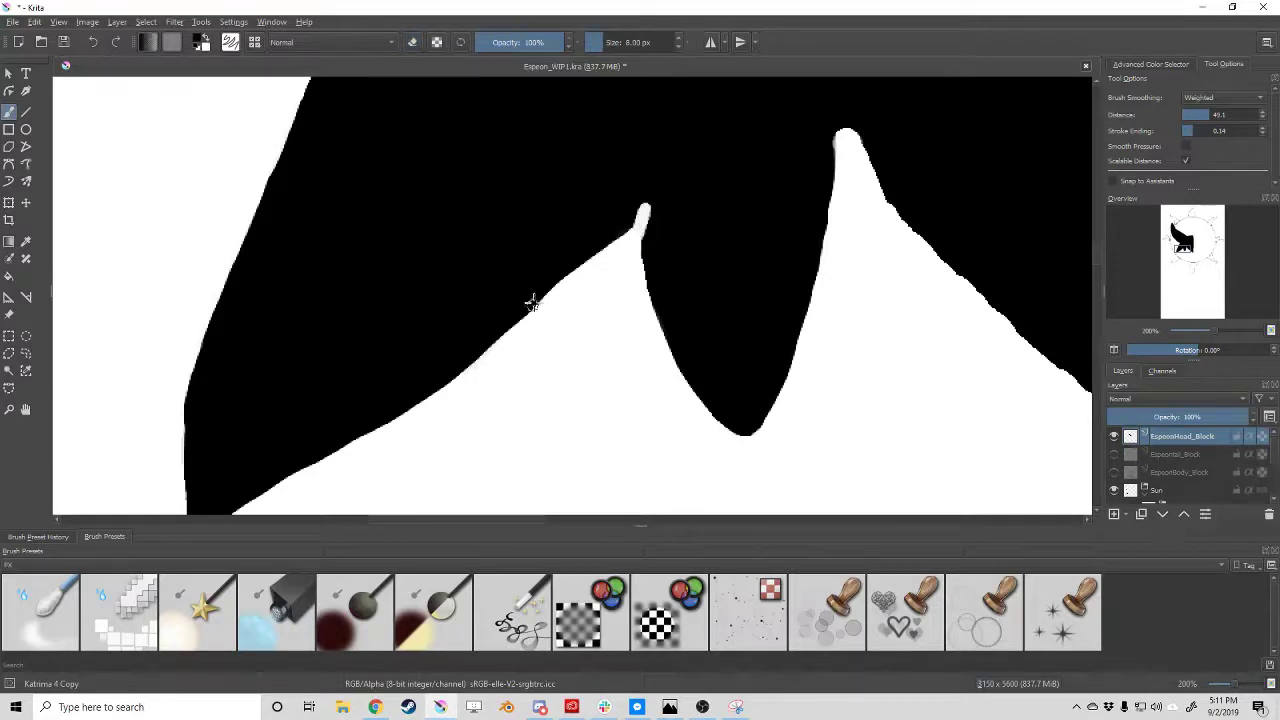
scroll(692, 390, down, 5)
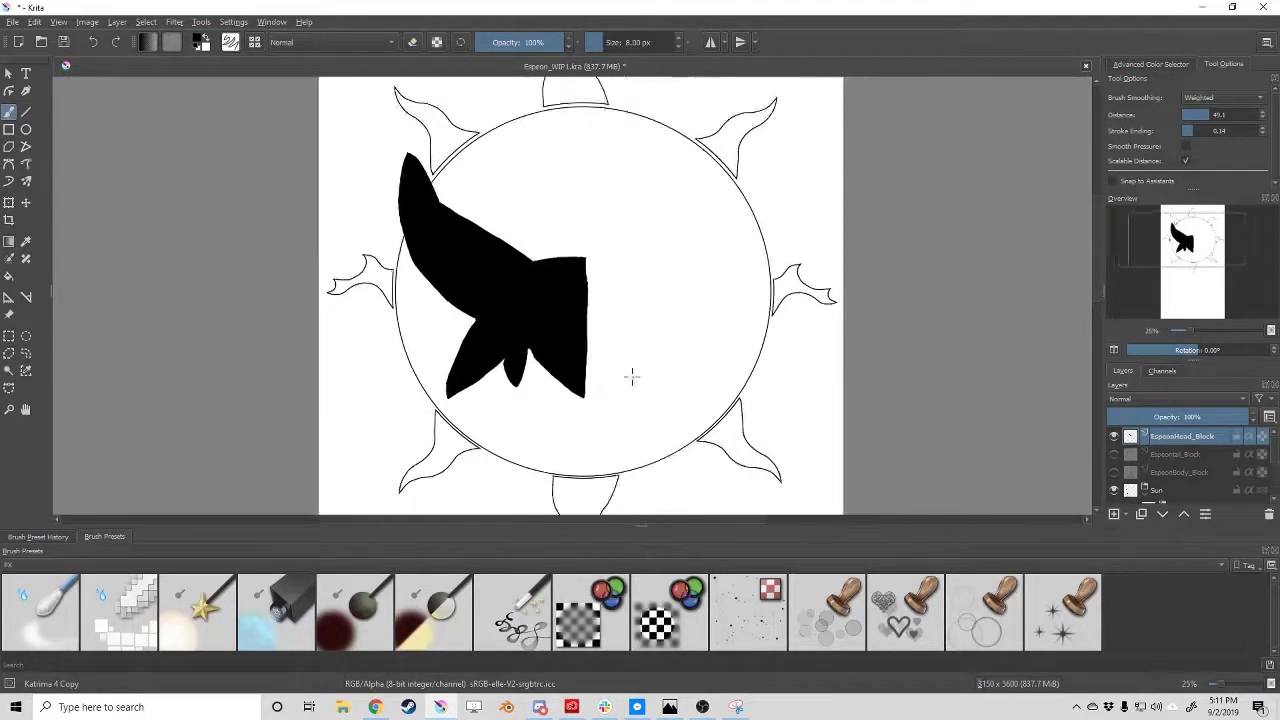
Select the opaque half-head shape and duplicate it onto a new layer.
click(1175, 454)
right_click(1175, 454)
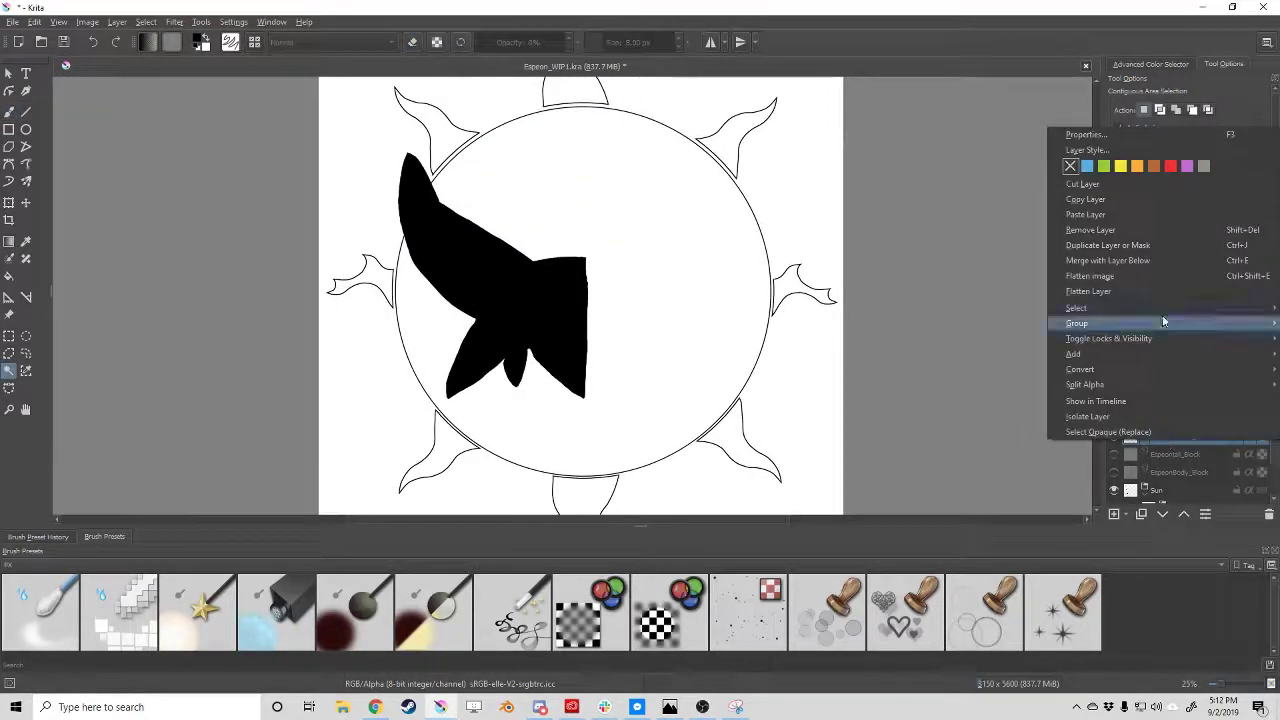
click(1108, 432)
right_click(518, 264)
key(Escape)
scroll(692, 251, up, 4)
scroll(692, 251, down, 4)
right_click(606, 243)
key(Escape)
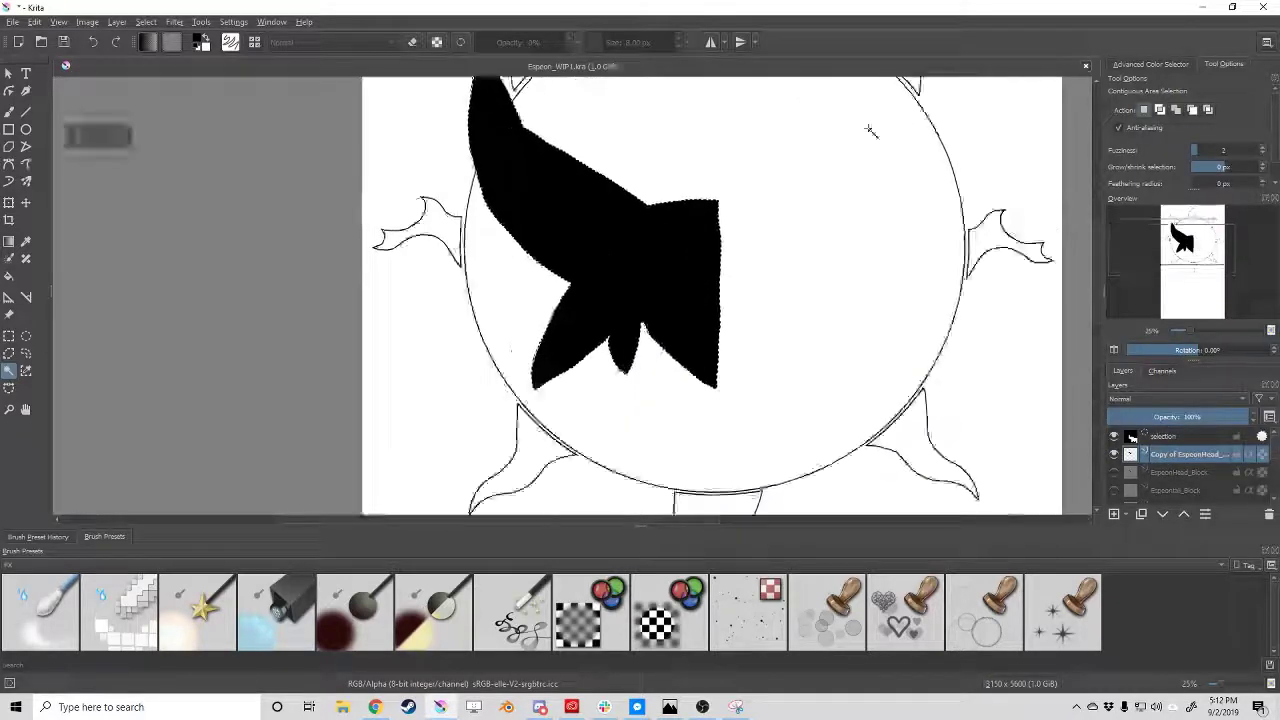
scroll(871, 129, down, 1)
key(ctrl+shift+a)
Mirror the copied half head horizontally and line it up against the original.
key(t)
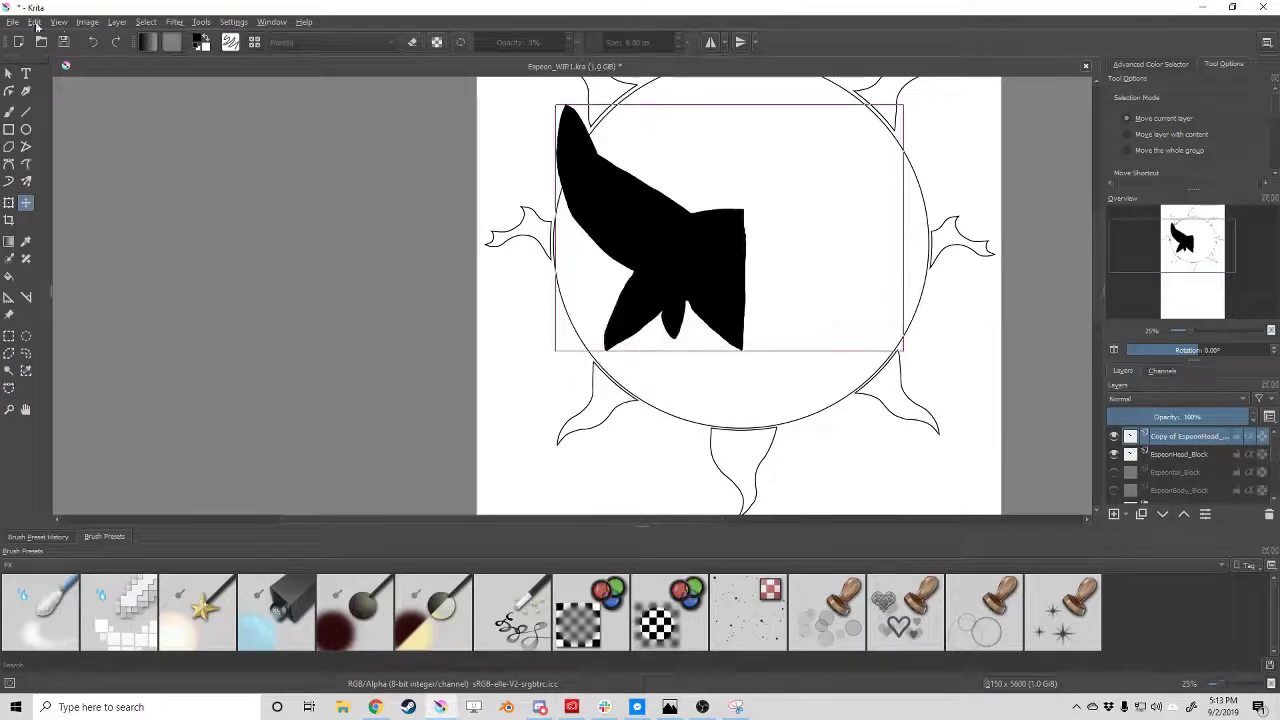
click(87, 21)
click(683, 354)
right_click(677, 277)
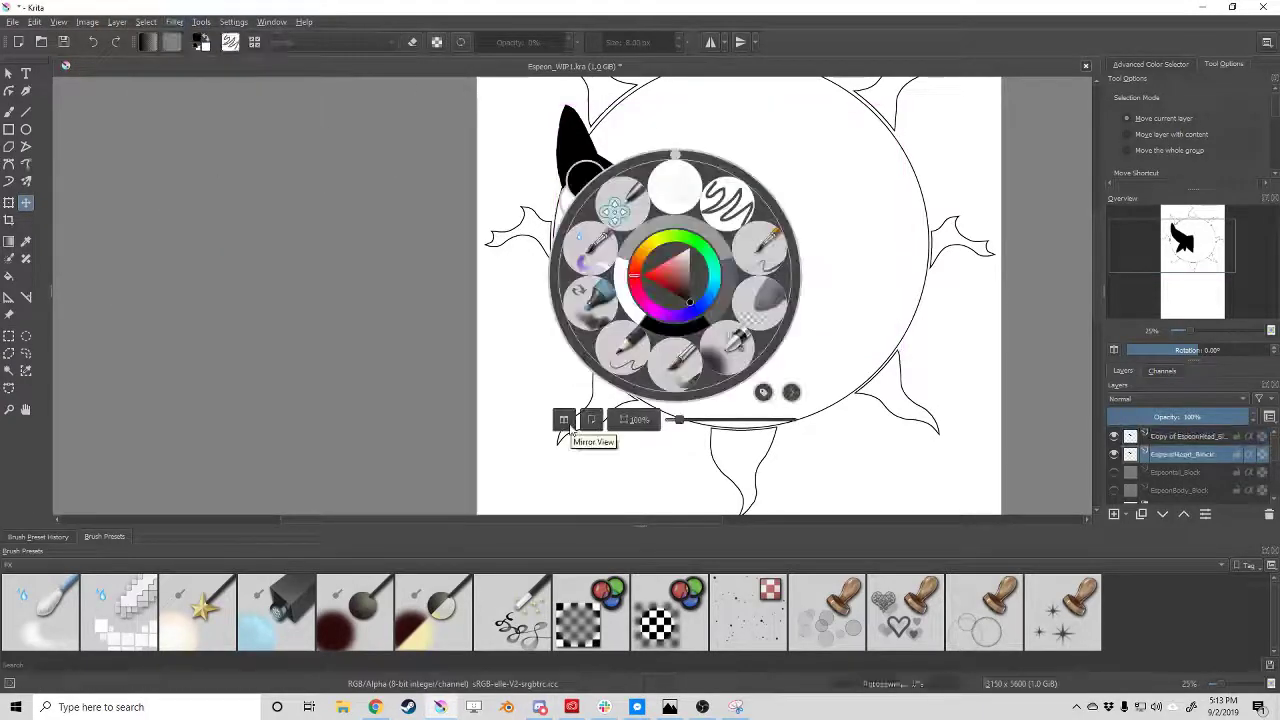
right_click(1131, 438)
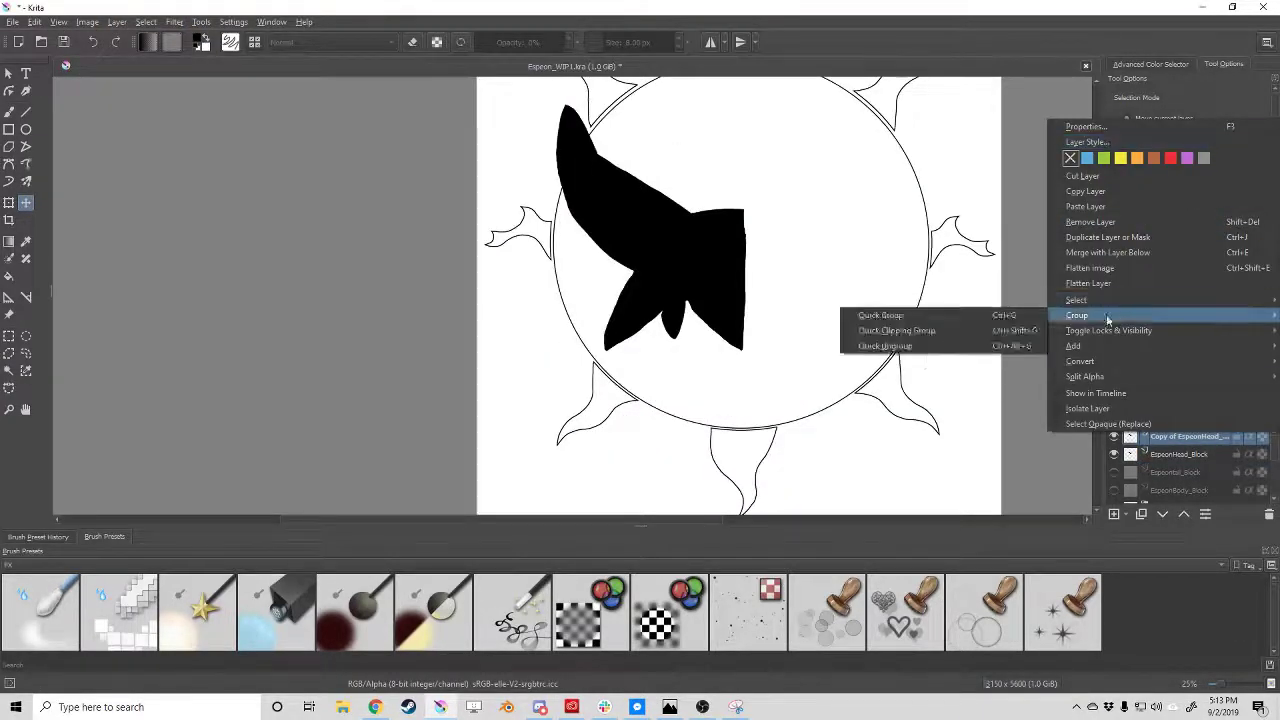
key(ctrl+t)
right_click(730, 226)
click(835, 276)
drag(835, 276, 832, 279)
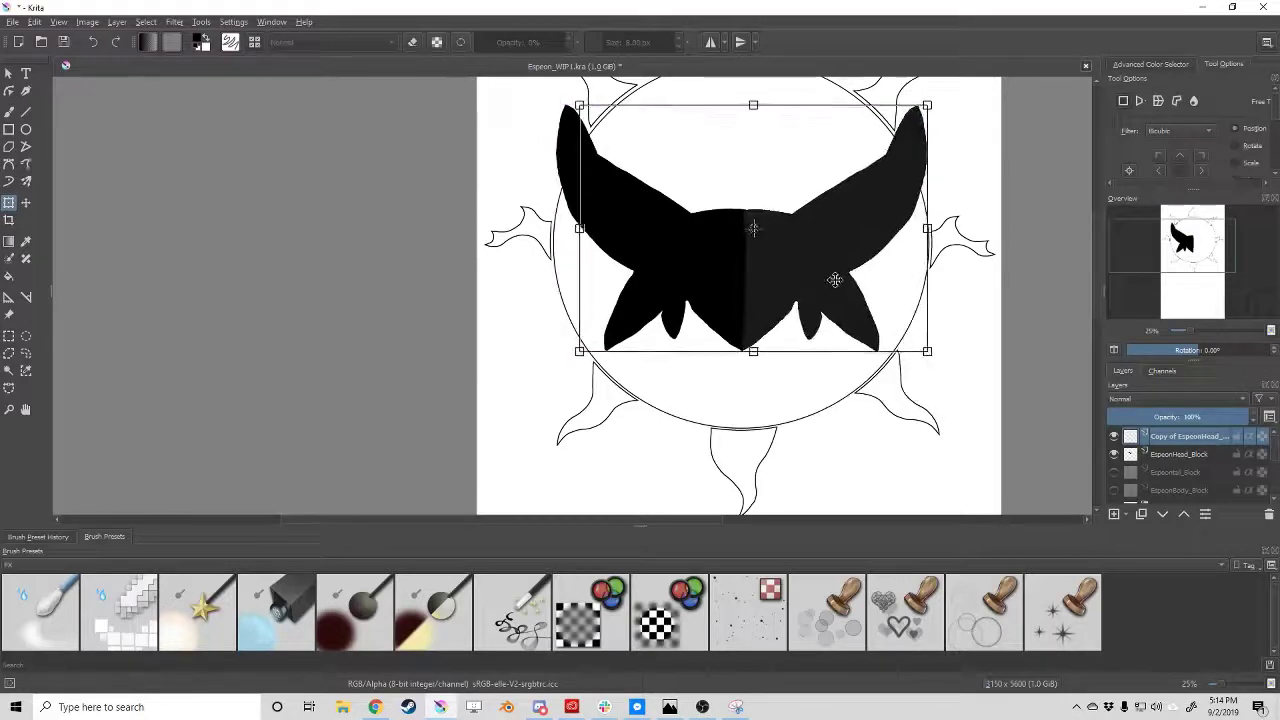
key(Return)
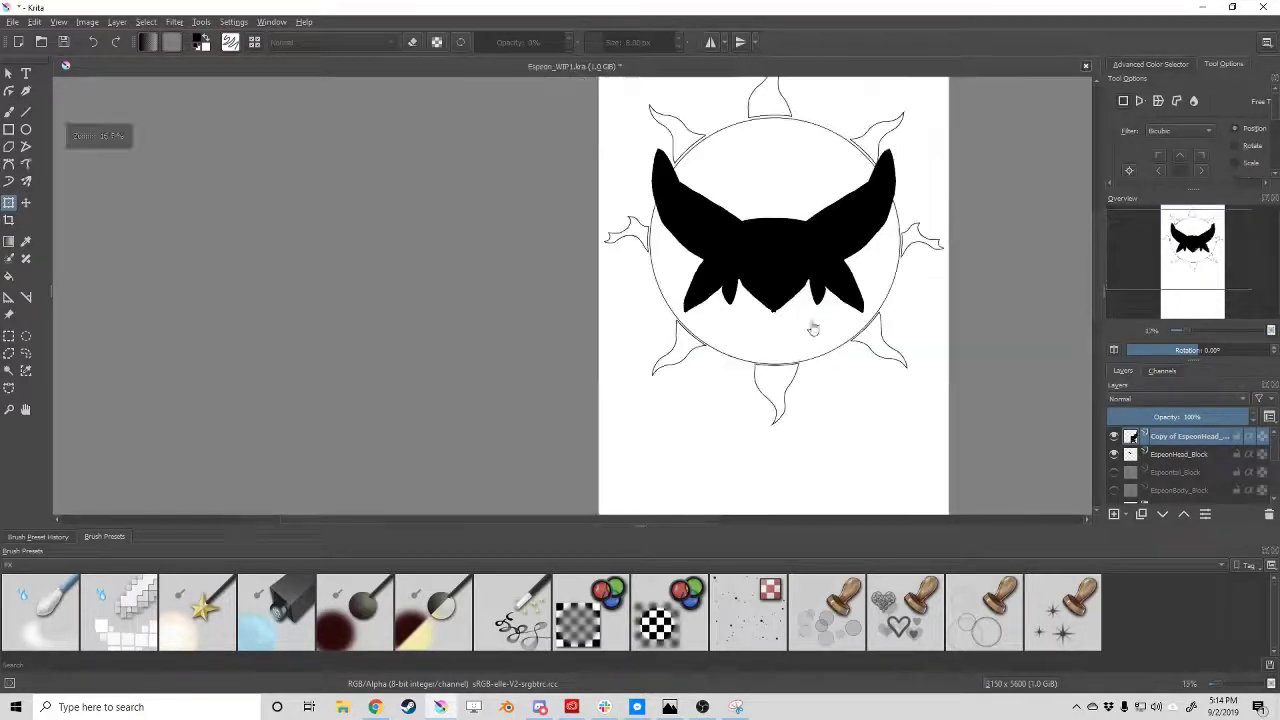
Apply the mirror and merge the copy down into EspeonHead_Block.
key(1)
right_click(1131, 438)
key(ctrl+e)
key(b)
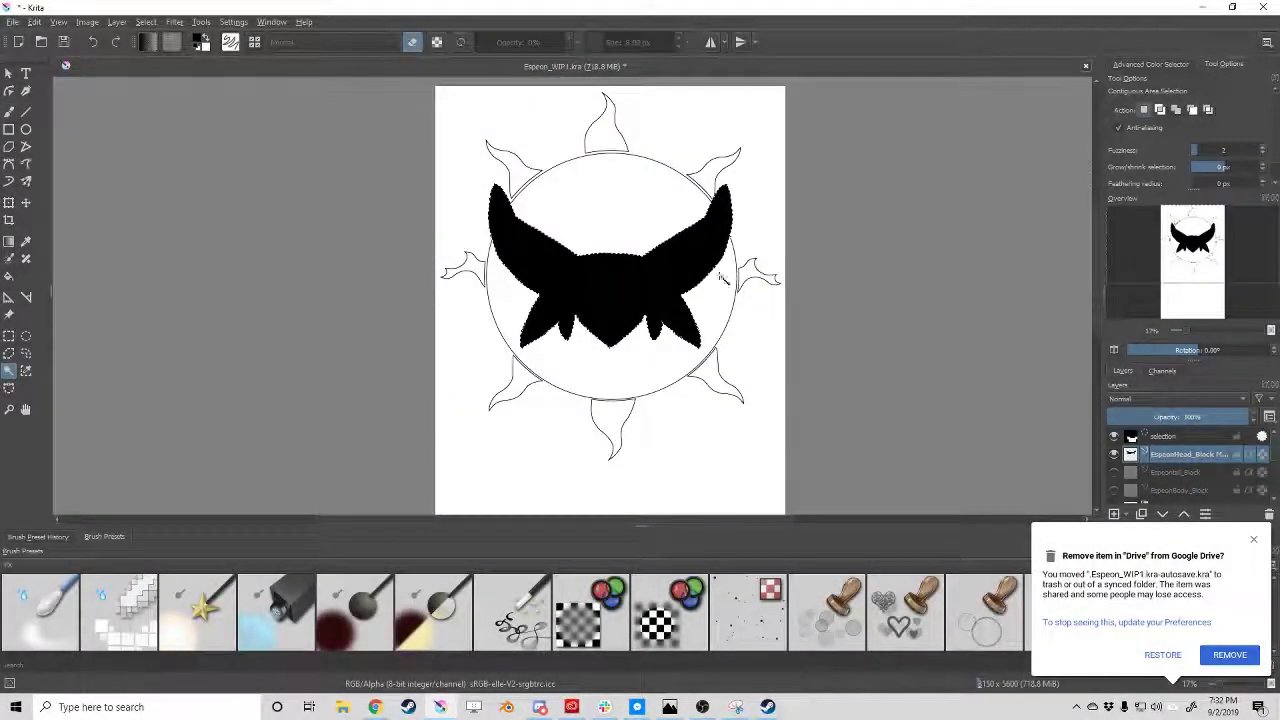
Shrink the head selection slightly.
right_click(605, 290)
click(871, 409)
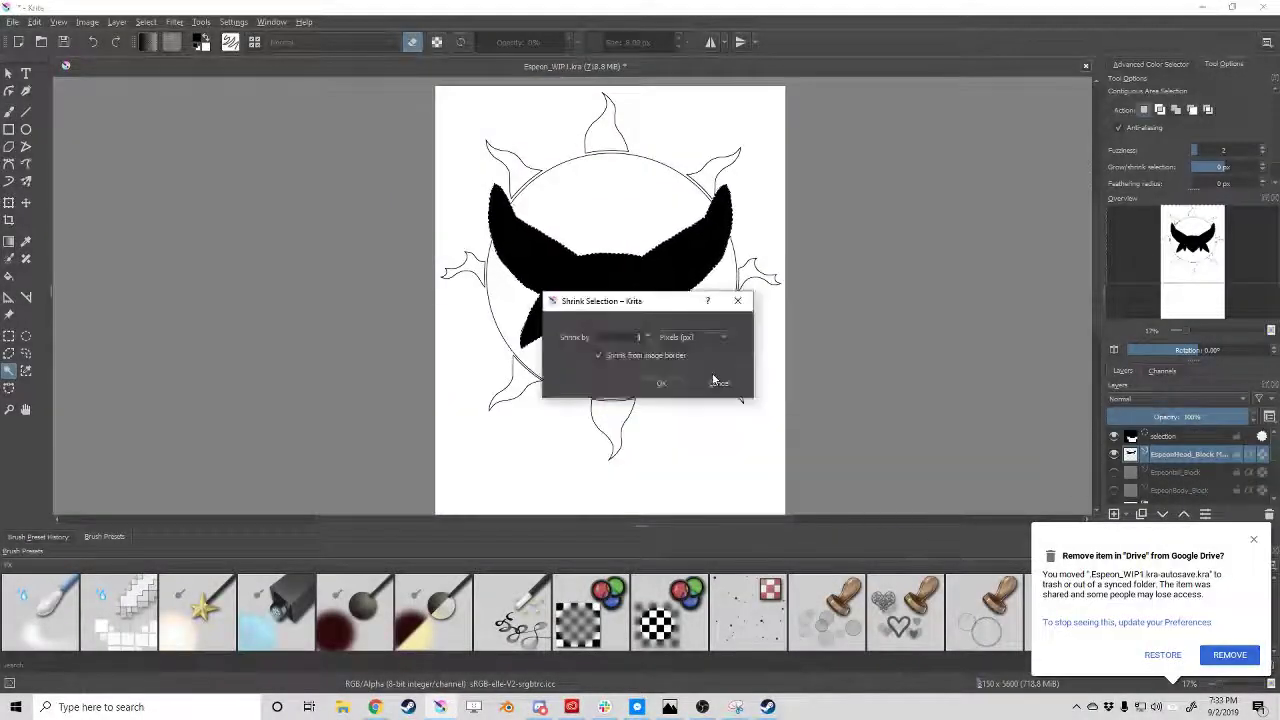
click(723, 383)
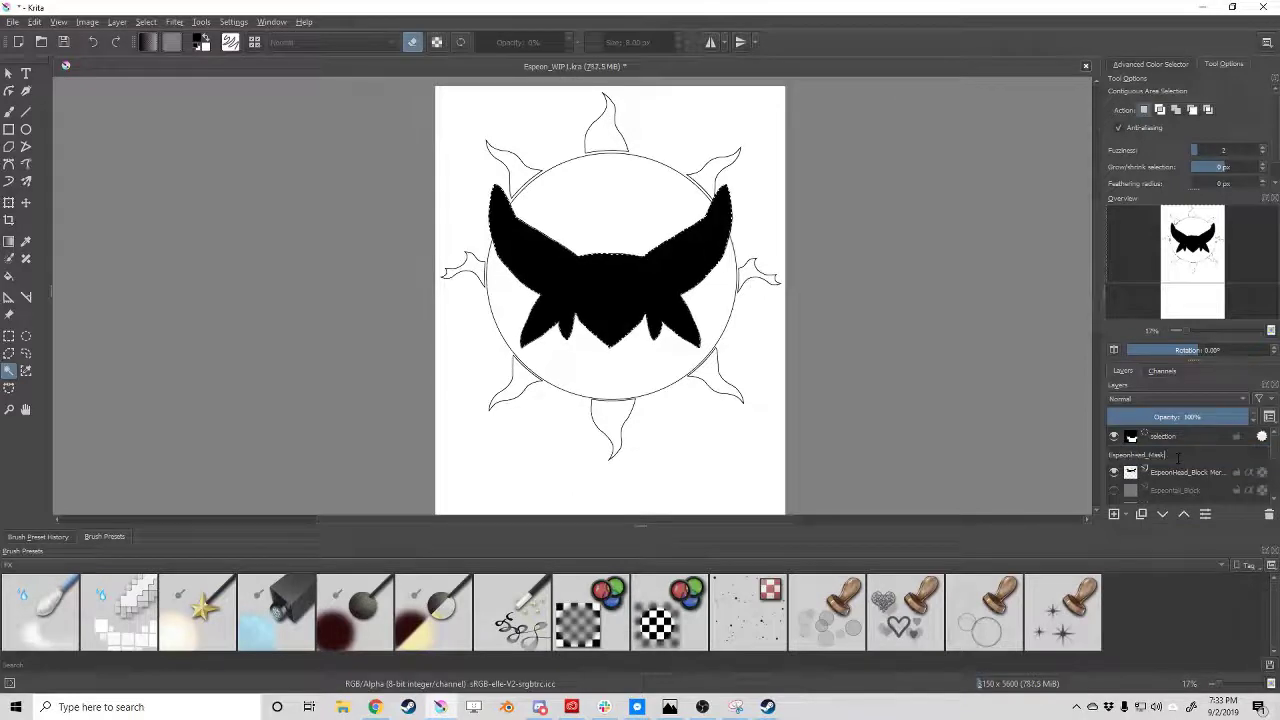
Reorder the two head layers and group them together.
drag(1171, 478, 1174, 474)
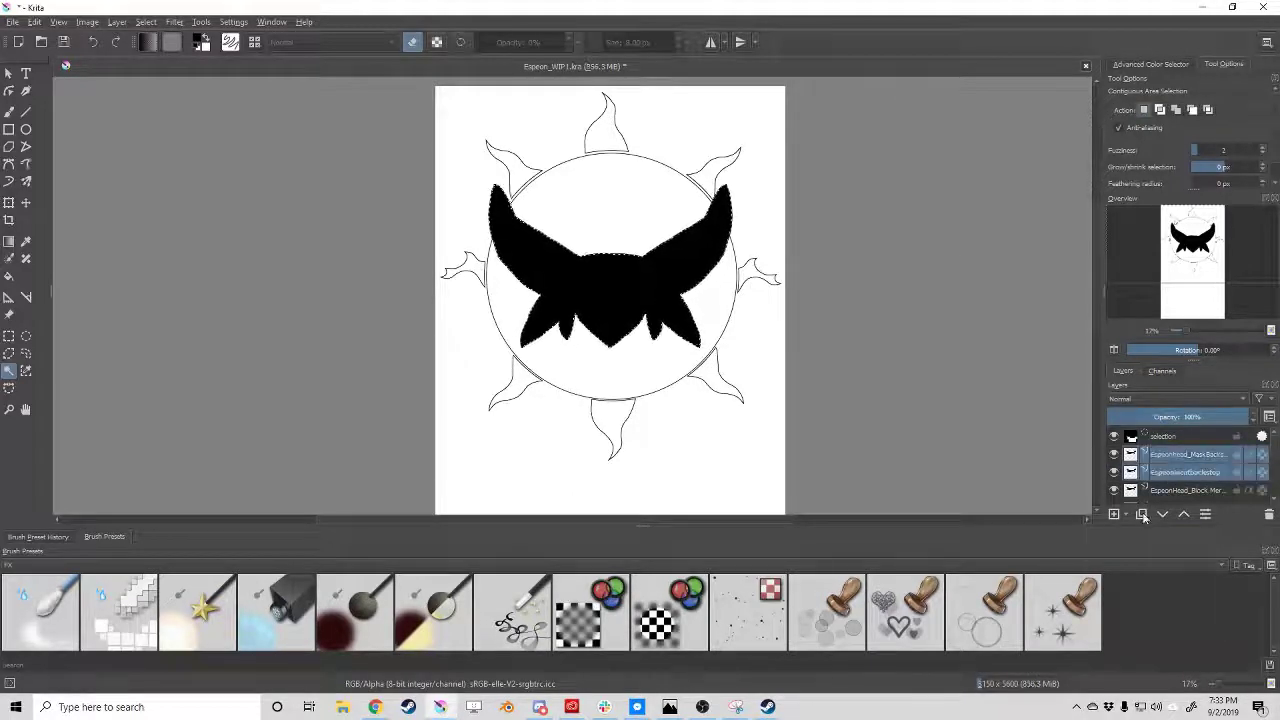
right_click(1174, 474)
click(1180, 600)
click(1165, 460)
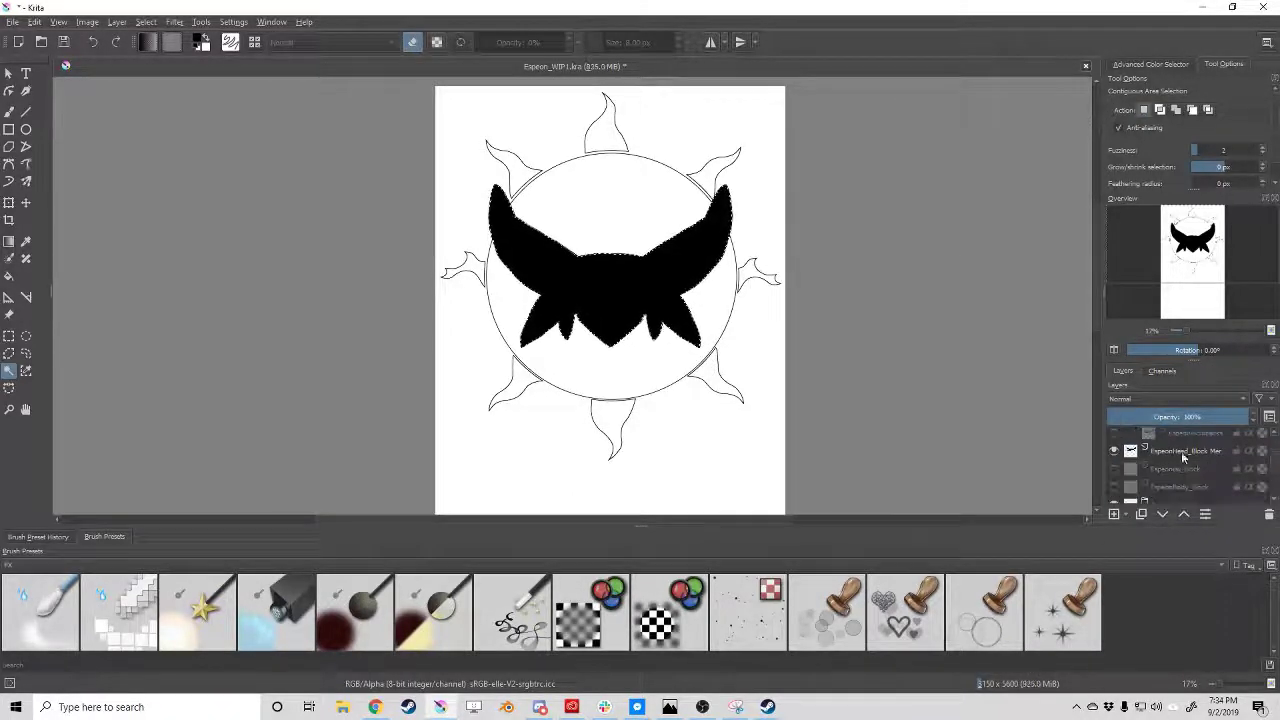
Undo and restore the black head fill, then zoom in on the head edges.
key(plus)
key(plus)
key(f)
key(ctrl+z)
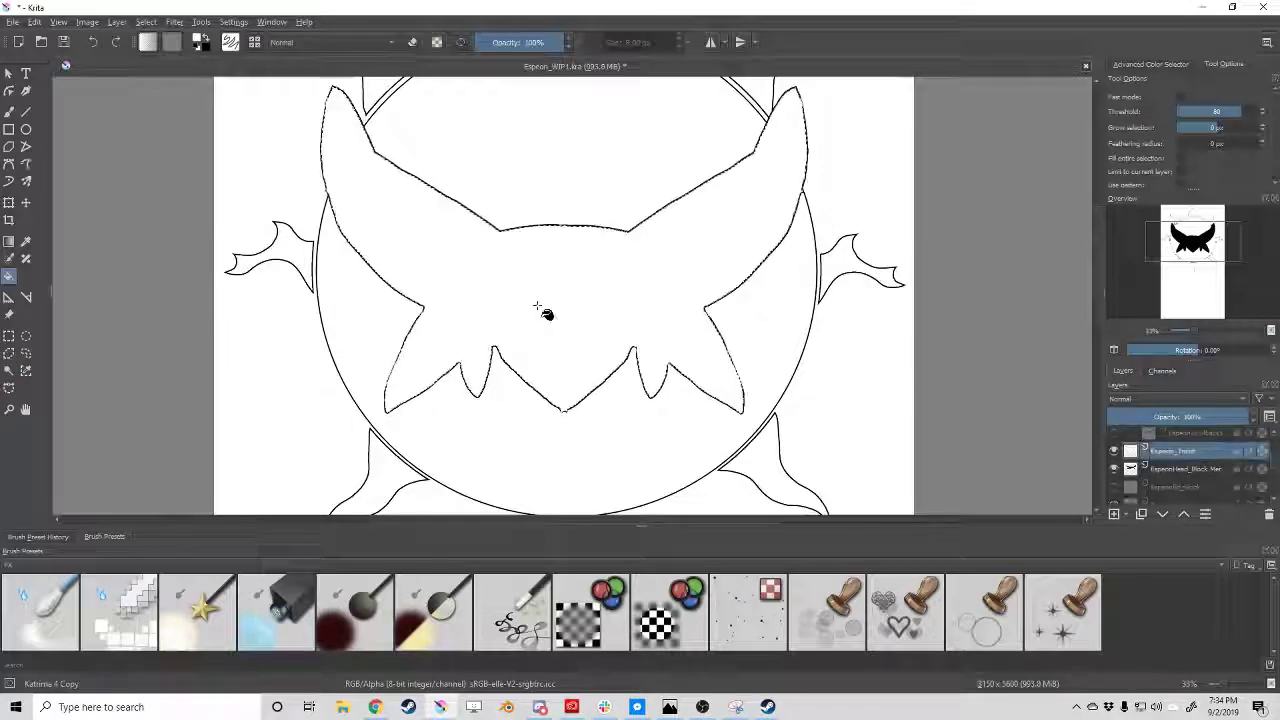
scroll(608, 449, up, 3)
scroll(243, 349, up, 3)
scroll(891, 304, down, 6)
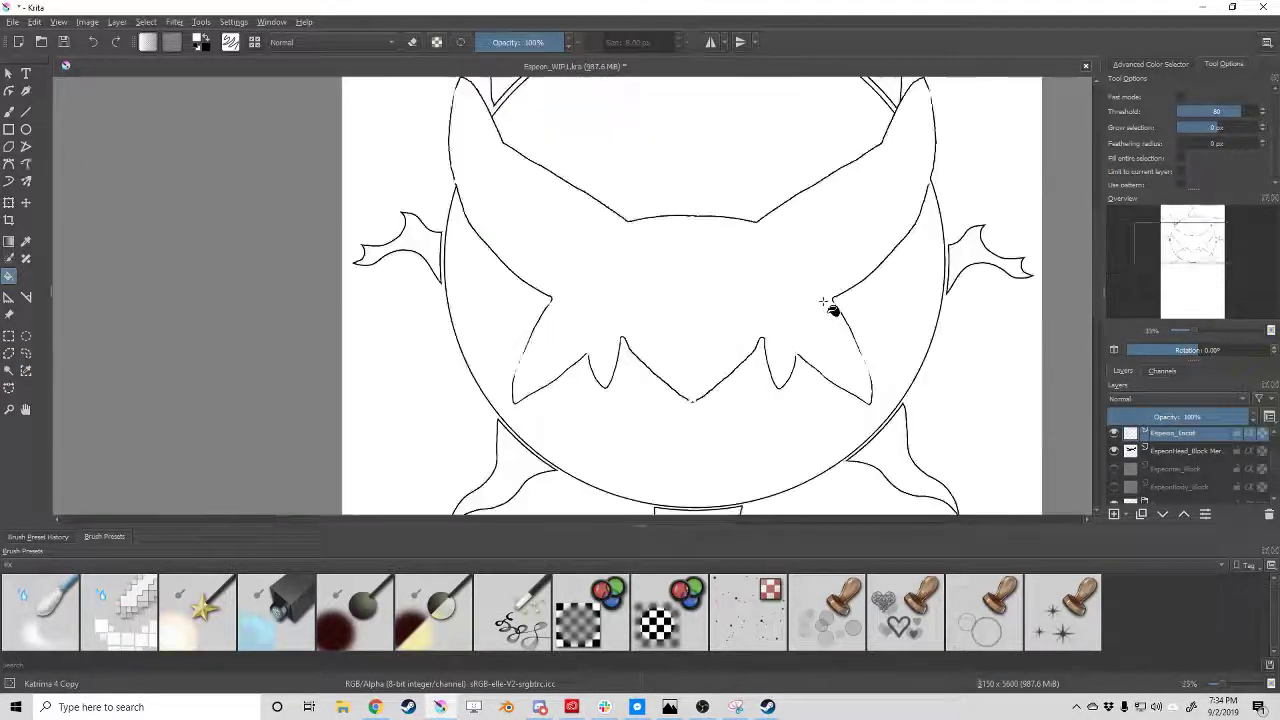
key(ctrl+shift+z)
scroll(770, 400, up, 5)
scroll(190, 291, down, 3)
scroll(190, 291, up, 2)
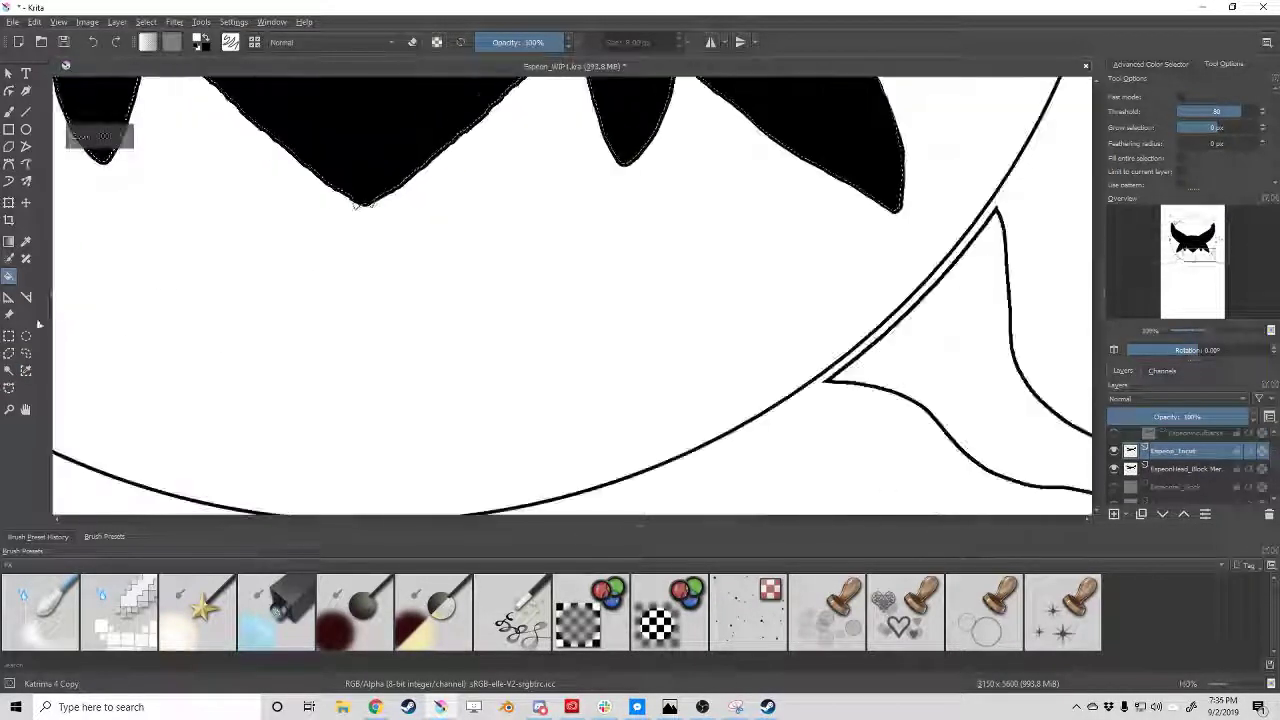
scroll(420, 230, up, 2)
scroll(600, 315, up, 2)
key(b)
scroll(663, 314, down, 1)
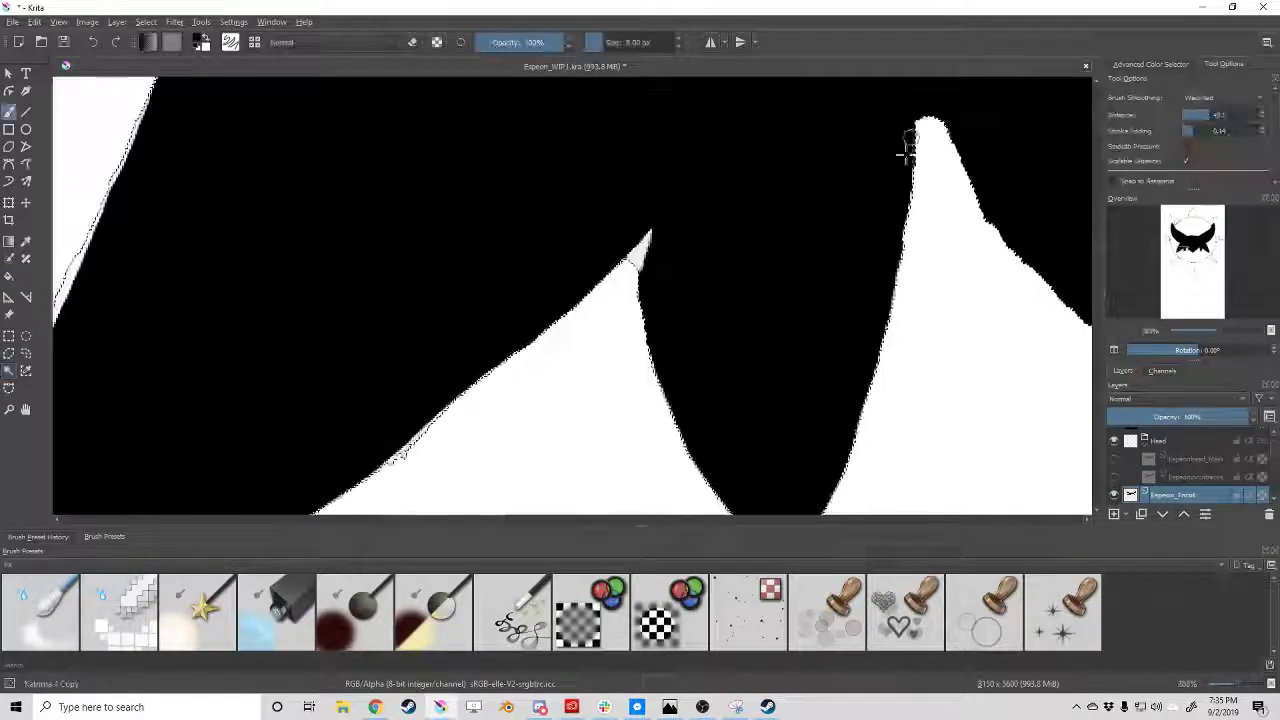
scroll(660, 245, up, 3)
scroll(663, 260, down, 4)
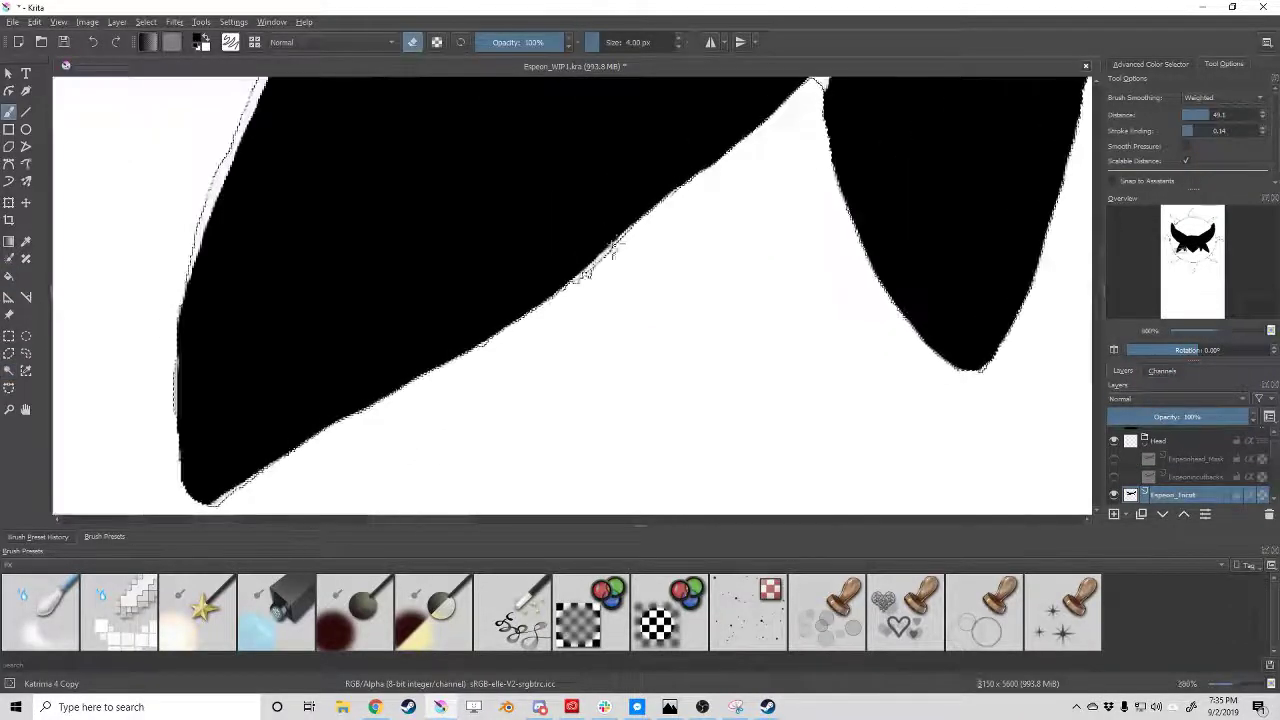
scroll(600, 257, up, 3)
scroll(600, 257, down, 4)
scroll(449, 215, up, 2)
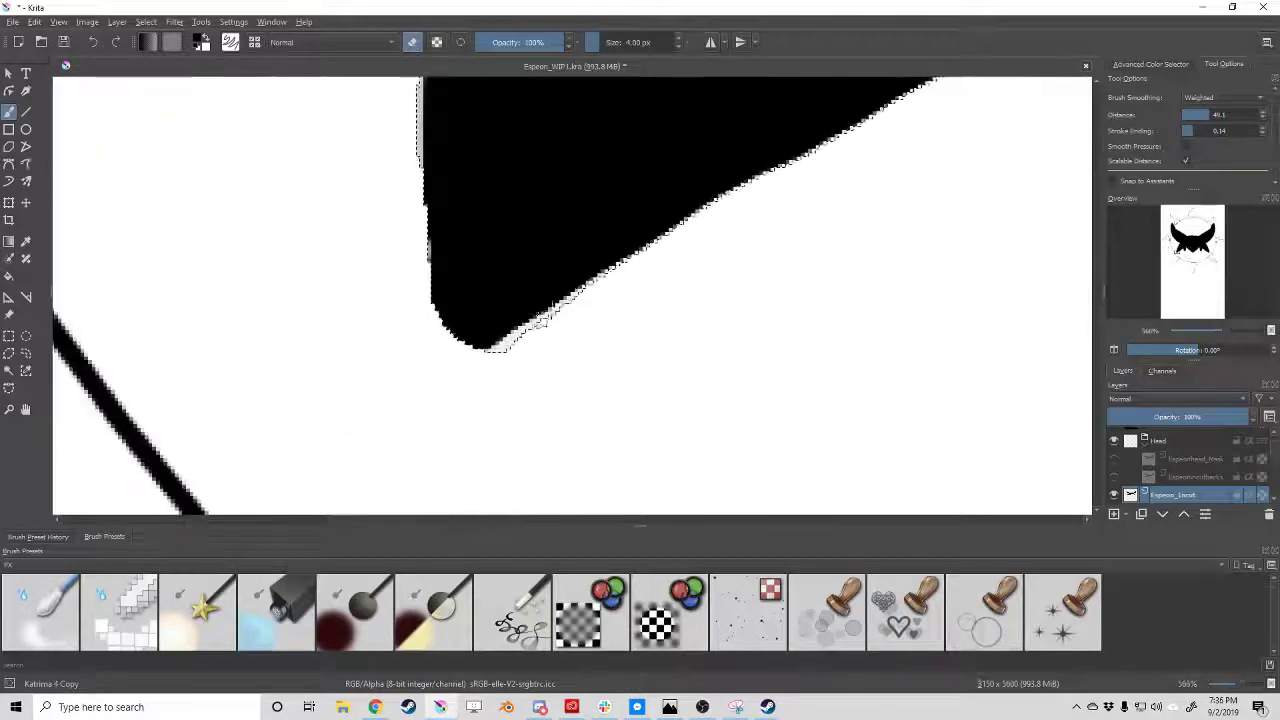
scroll(449, 215, up, 1)
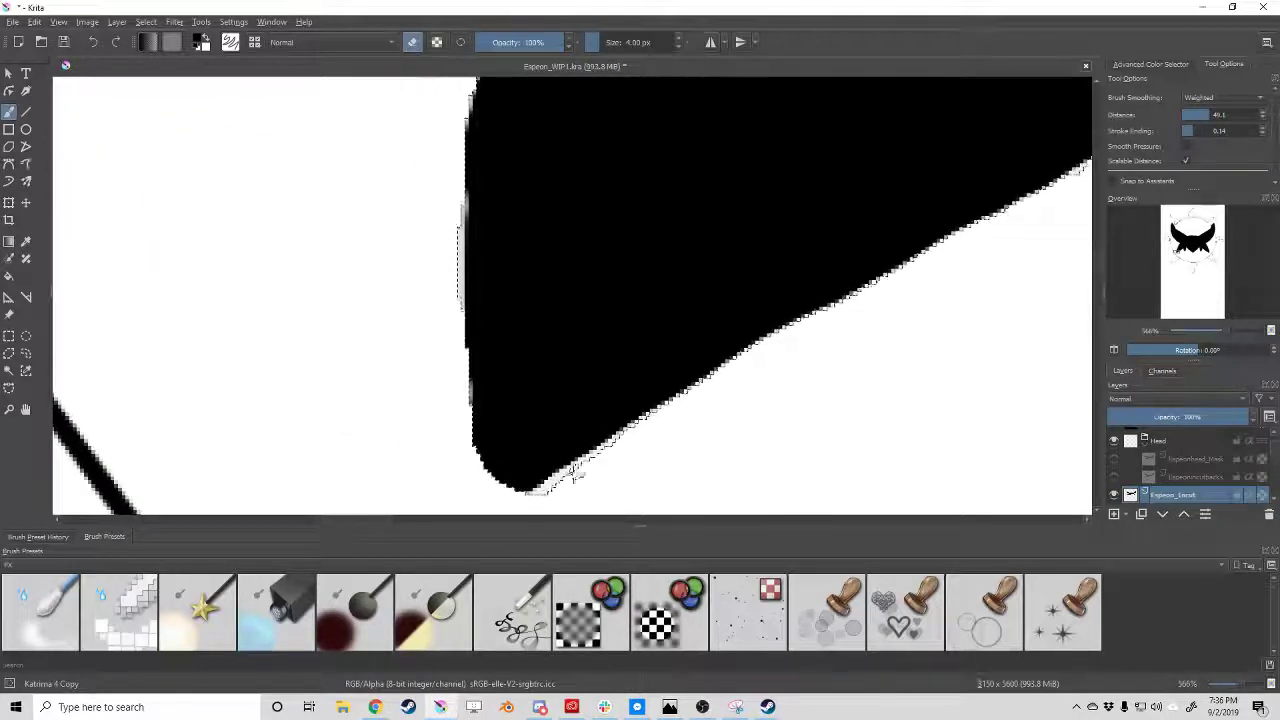
Smooth the slanted edge of the black head on the EspeonHead_Block layer.
mouse_move(575, 472)
mouse_down()
mouse_move(518, 183)
mouse_move(350, 514)
mouse_up()
scroll(1183, 459, down, 1)
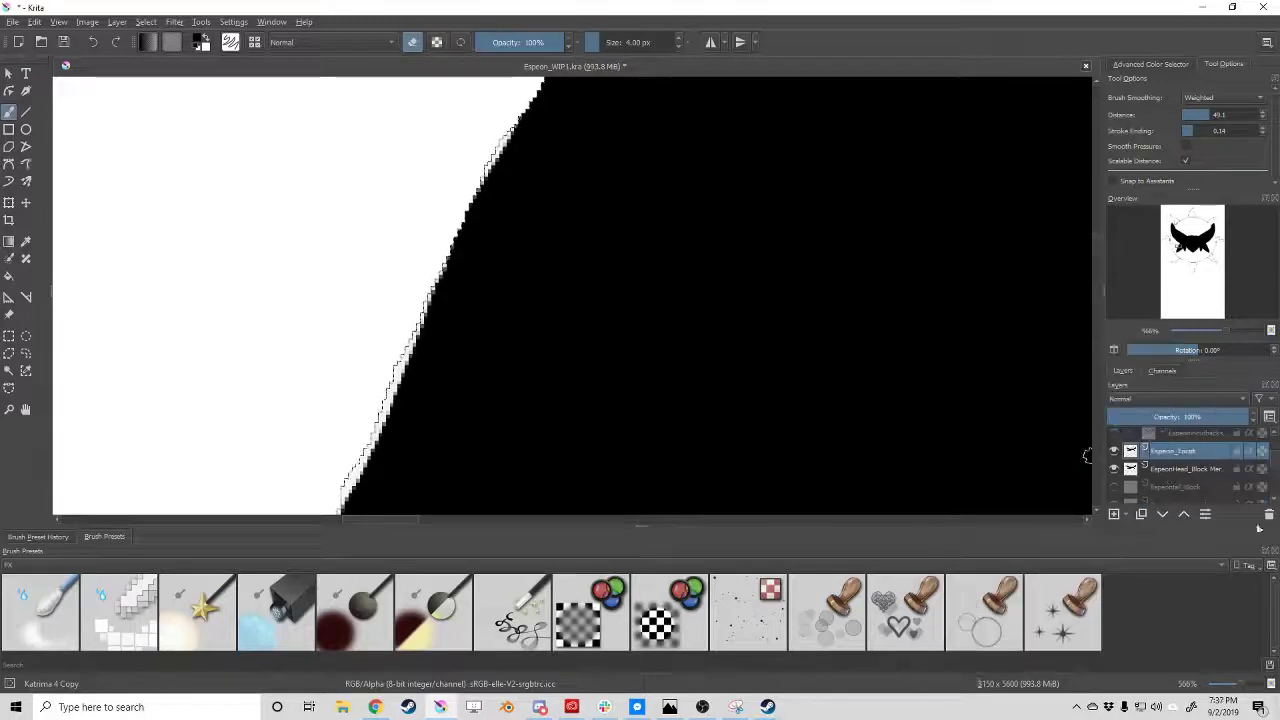
click(1185, 468)
scroll(671, 357, down, 2)
click(9, 370)
scroll(708, 362, up, 2)
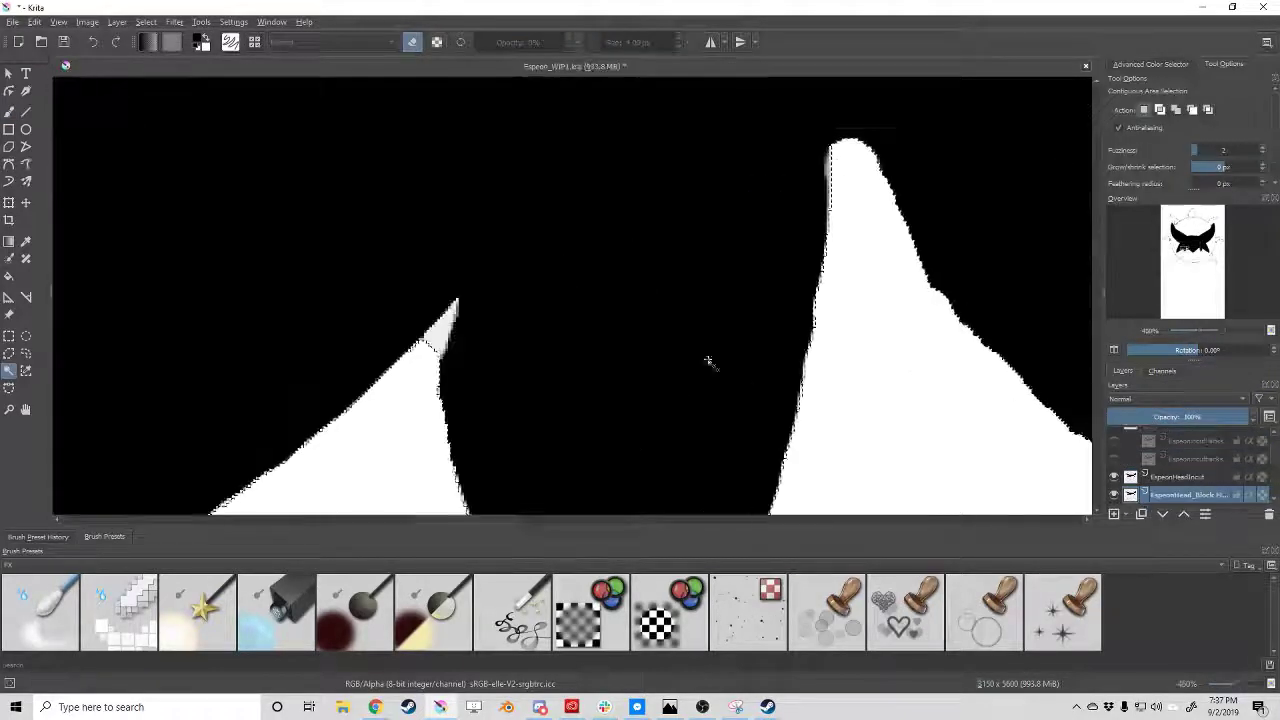
key(b)
scroll(650, 370, down, 3)
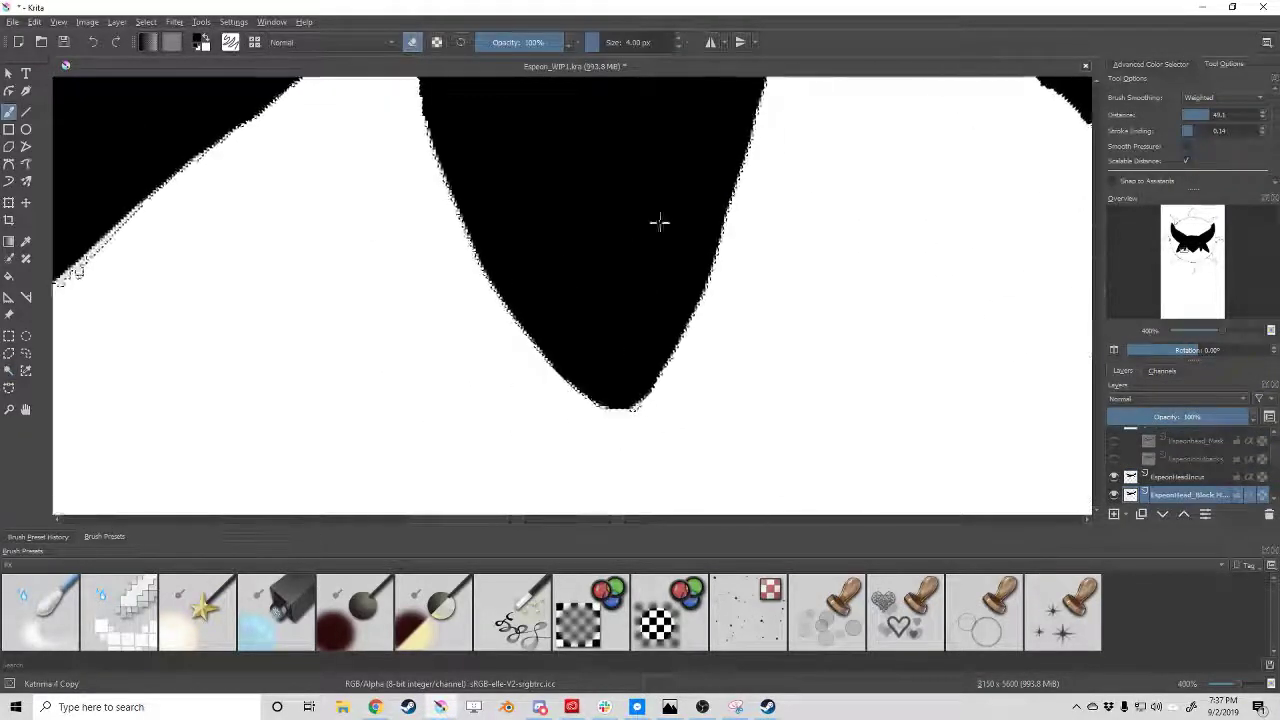
right_click(714, 286)
scroll(614, 300, down, 2)
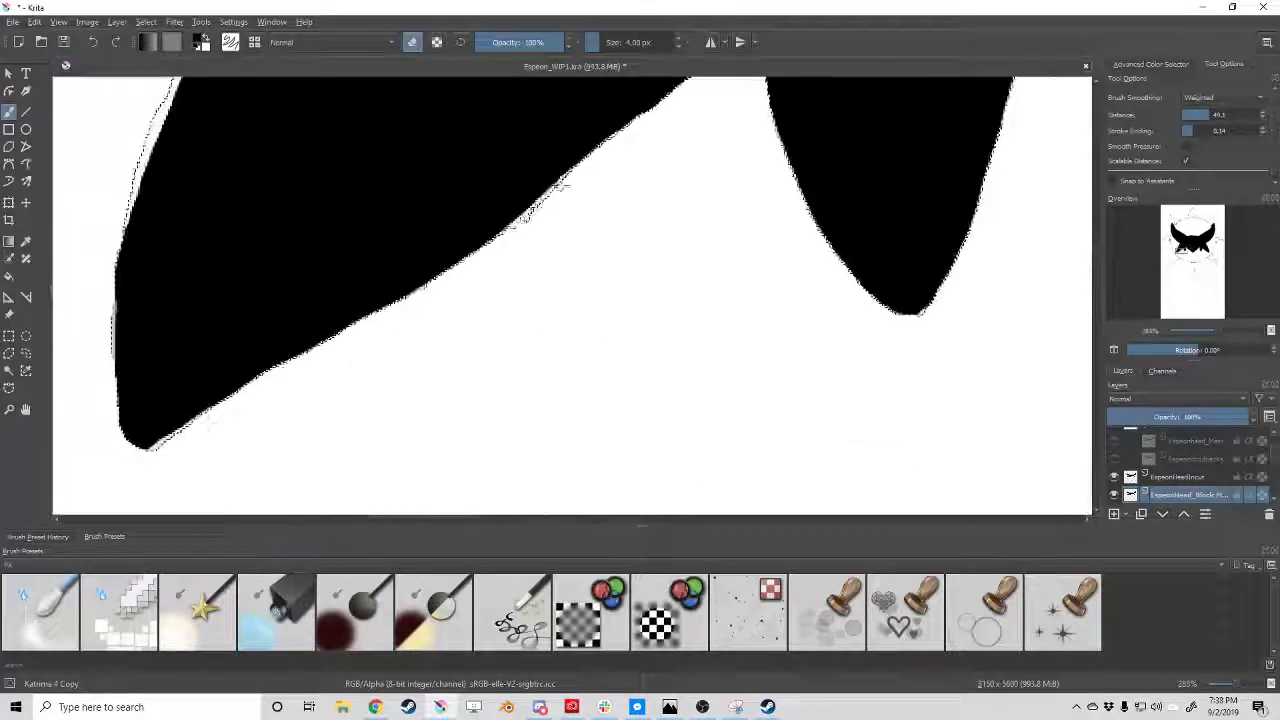
drag(562, 183, 415, 288)
Reselect EspeonHead_Block and inspect the head's left edge and outlined ear close up.
key(Page_Up)
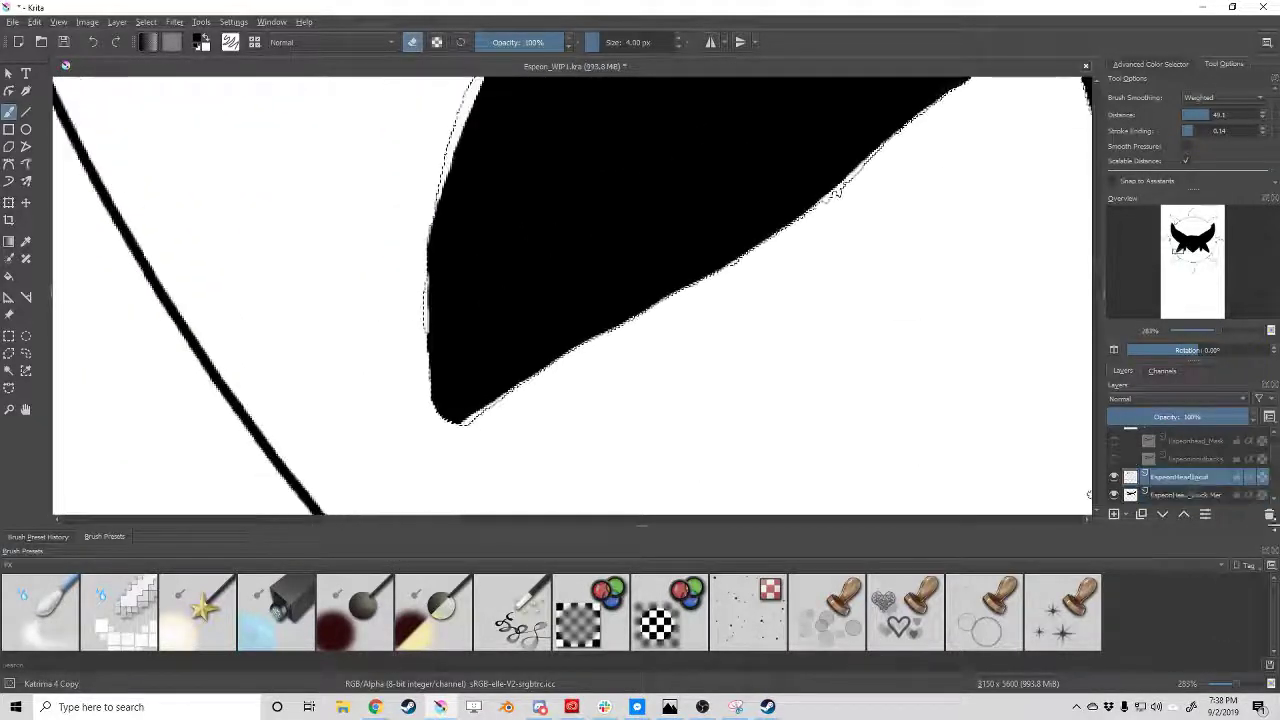
click(1180, 494)
mouse_move(423, 286)
mouse_down()
mouse_move(510, 252)
mouse_move(336, 218)
mouse_up()
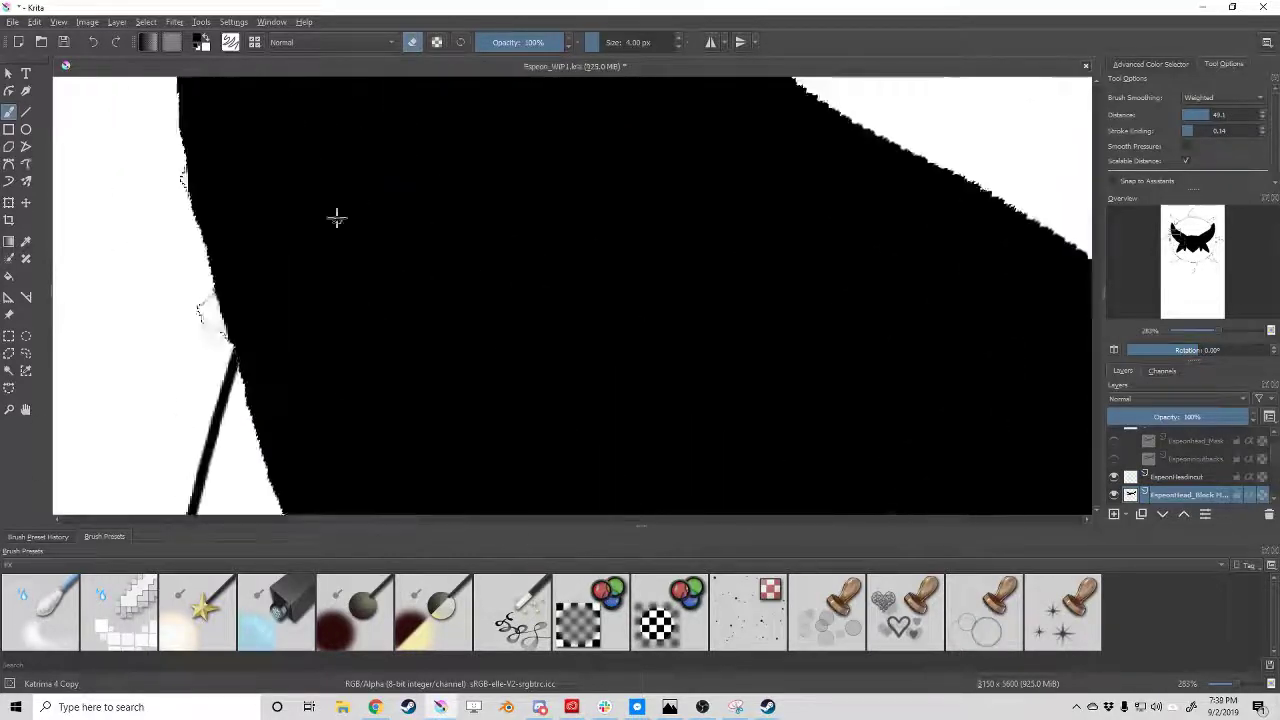
mouse_move(175, 176)
mouse_down()
mouse_move(260, 303)
mouse_move(743, 420)
mouse_move(705, 320)
mouse_move(543, 314)
mouse_move(557, 386)
mouse_move(590, 262)
mouse_up()
scroll(705, 320, up, 2)
scroll(703, 315, up, 2)
scroll(700, 308, up, 2)
scroll(697, 299, up, 2)
scroll(547, 290, up, 1)
mouse_move(672, 468)
mouse_down()
mouse_move(743, 280)
mouse_move(601, 302)
mouse_up()
mouse_move(617, 410)
mouse_down()
mouse_move(650, 300)
mouse_move(486, 351)
mouse_move(490, 250)
mouse_up()
scroll(484, 240, up, 1)
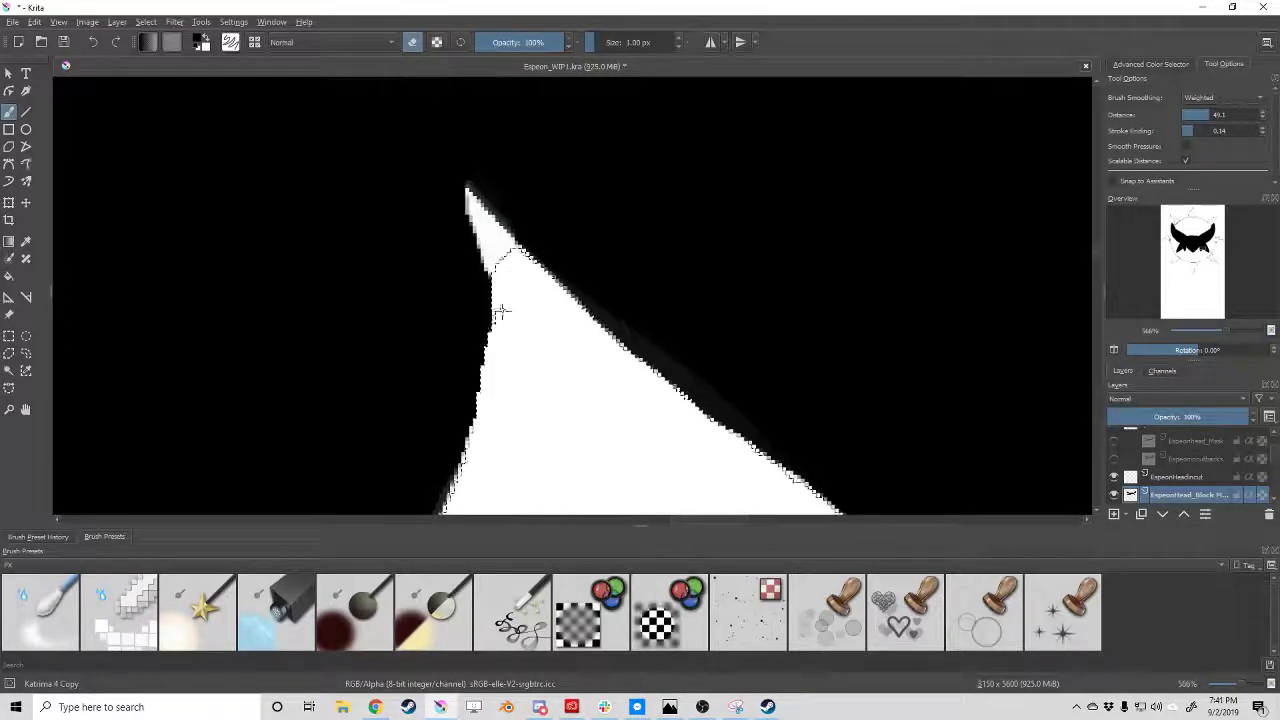
drag(501, 313, 571, 263)
Zoom in on the jagged head edges and switch the brush to eraser mode.
scroll(349, 366, down, 10)
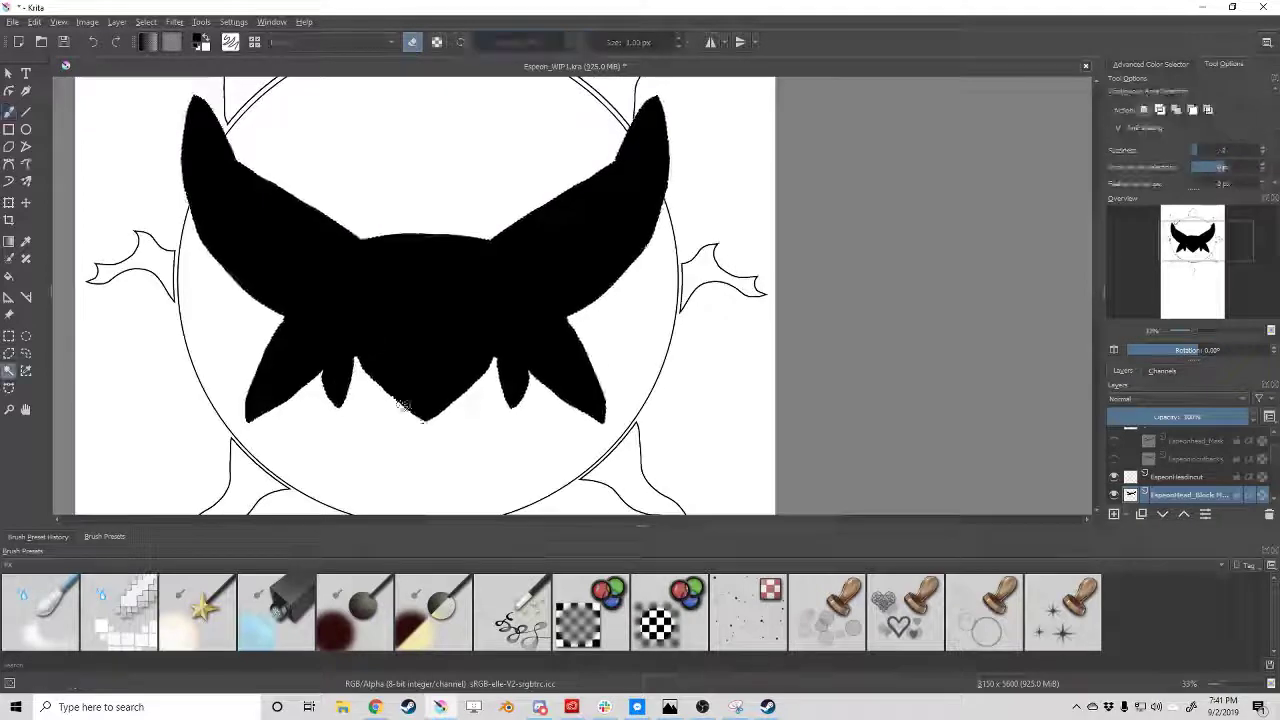
scroll(403, 405, up, 5)
scroll(655, 298, up, 4)
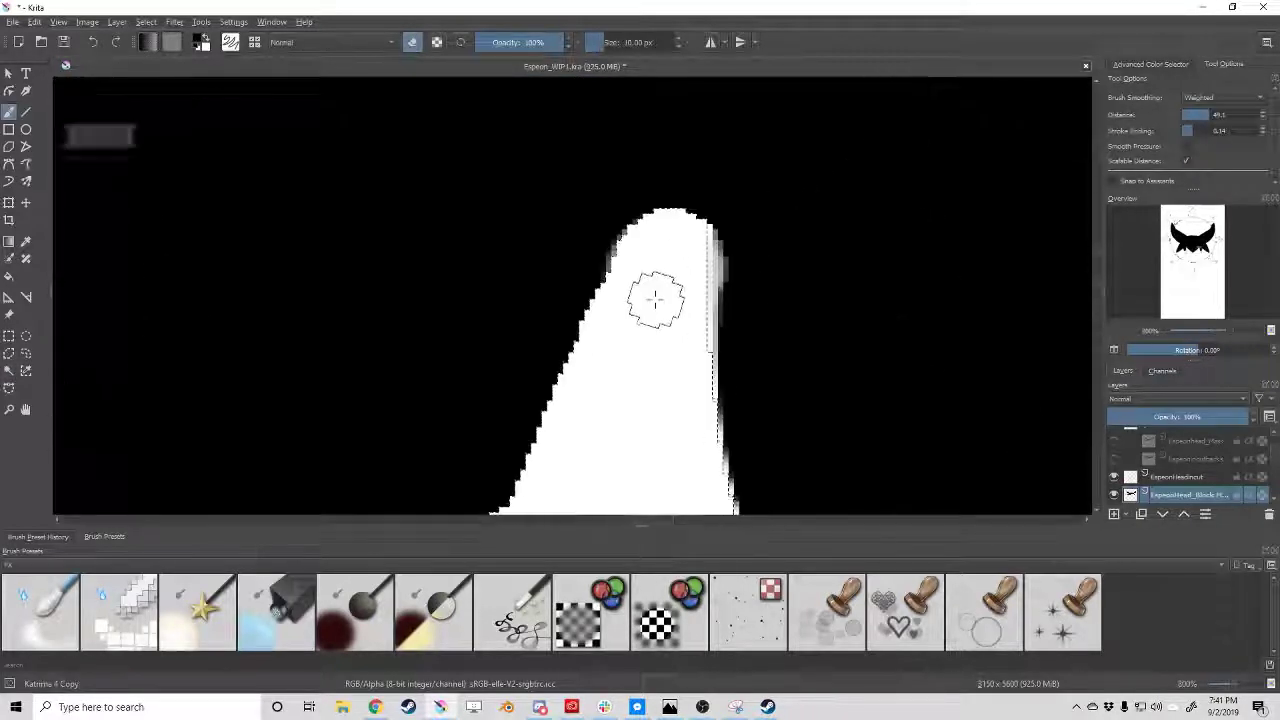
scroll(645, 340, up, 1)
scroll(600, 250, up, 2)
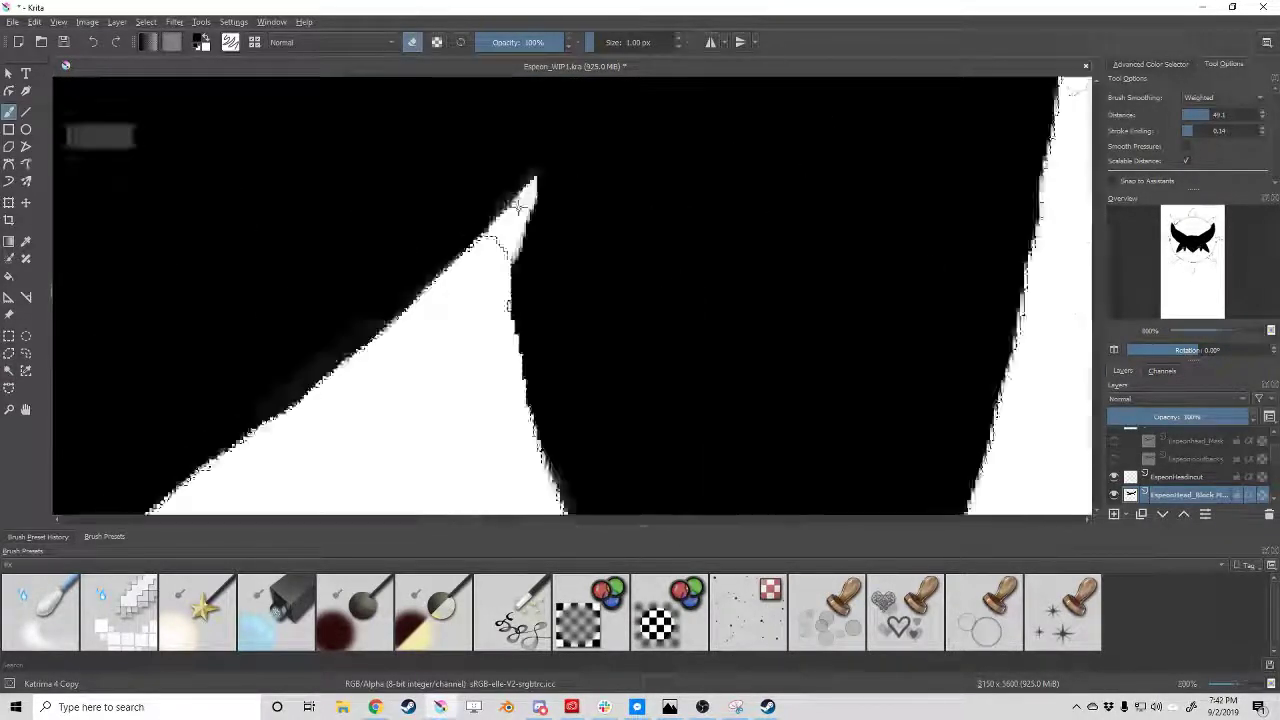
scroll(524, 198, down, 3)
scroll(423, 351, up, 3)
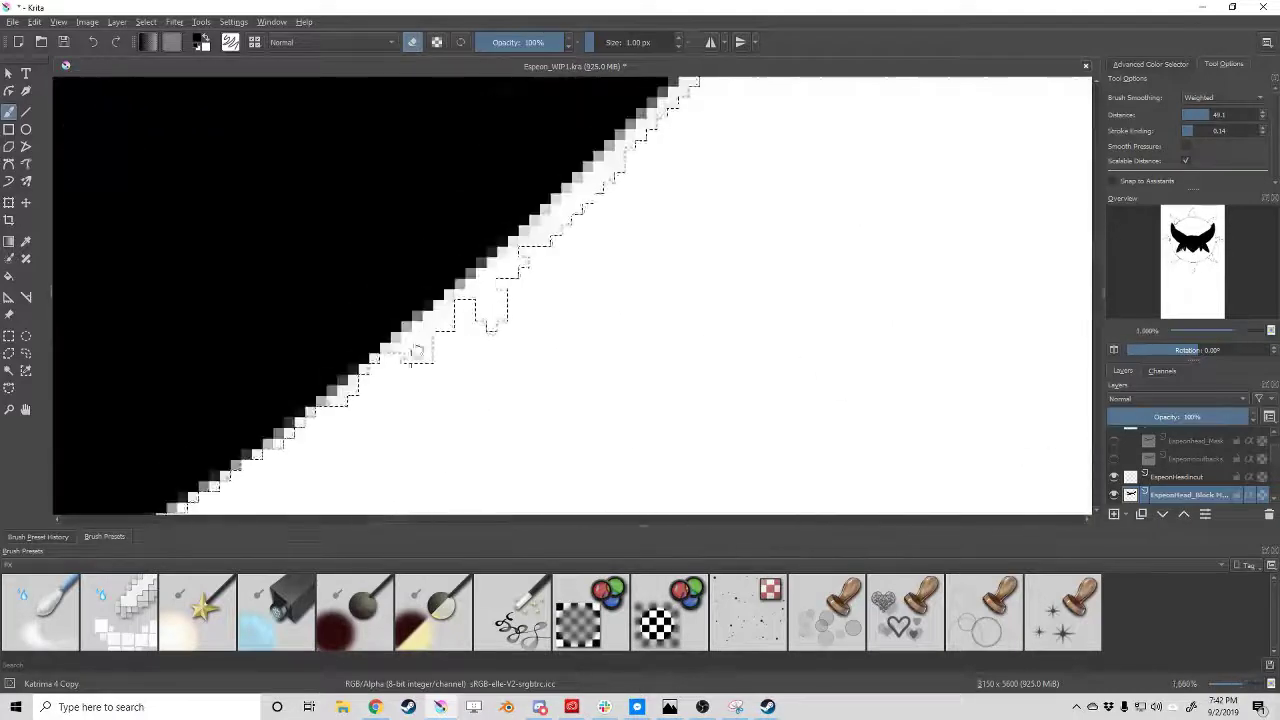
scroll(254, 392, up, 1)
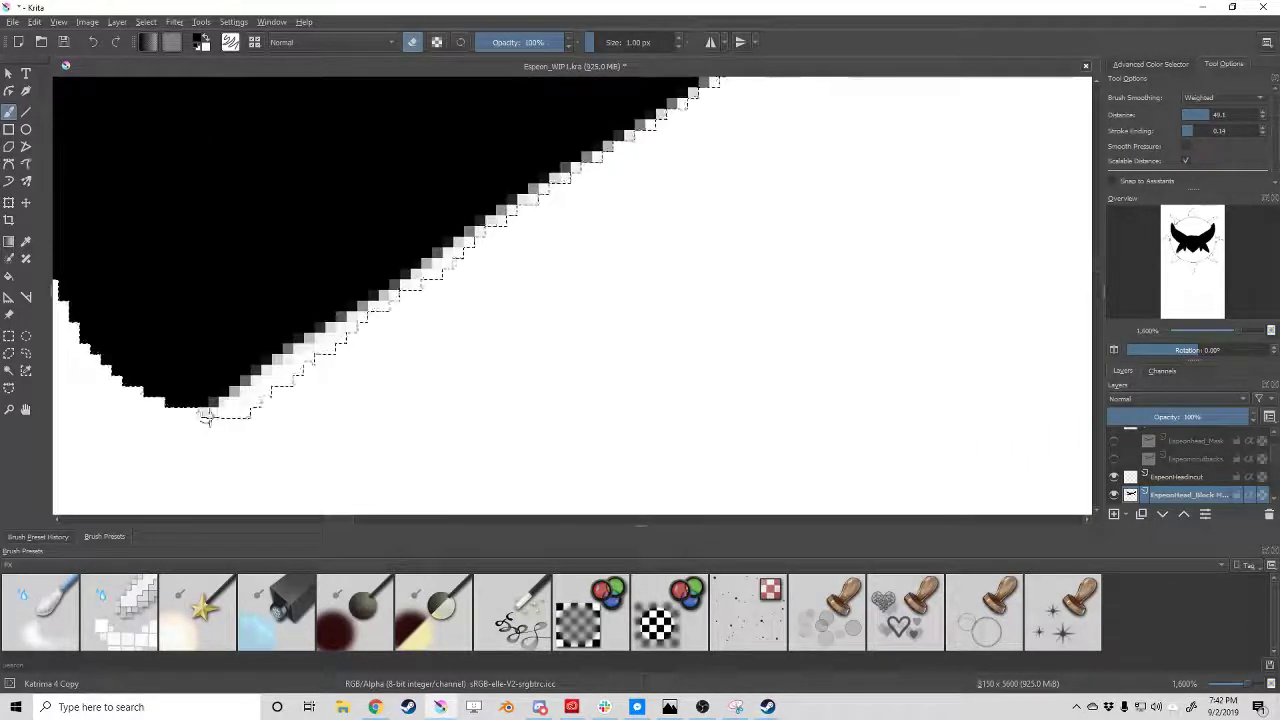
scroll(205, 418, down, 1)
scroll(343, 297, up, 1)
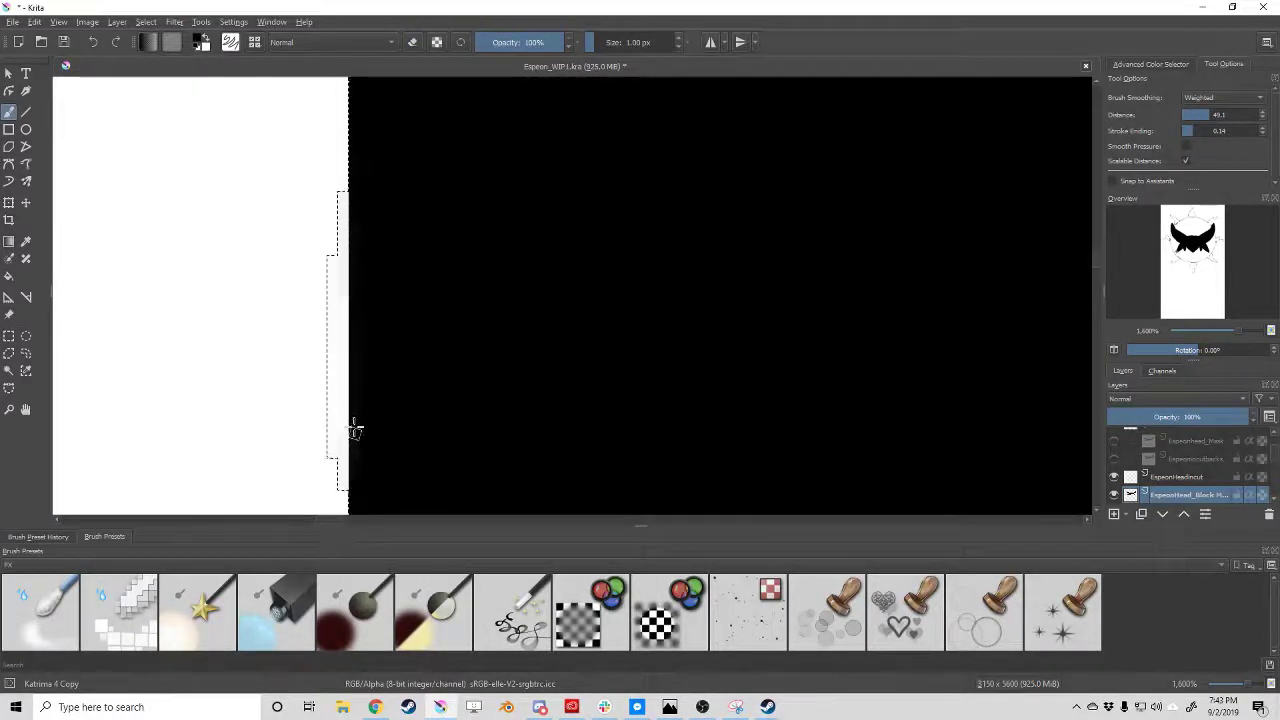
scroll(355, 430, down, 1)
key(e)
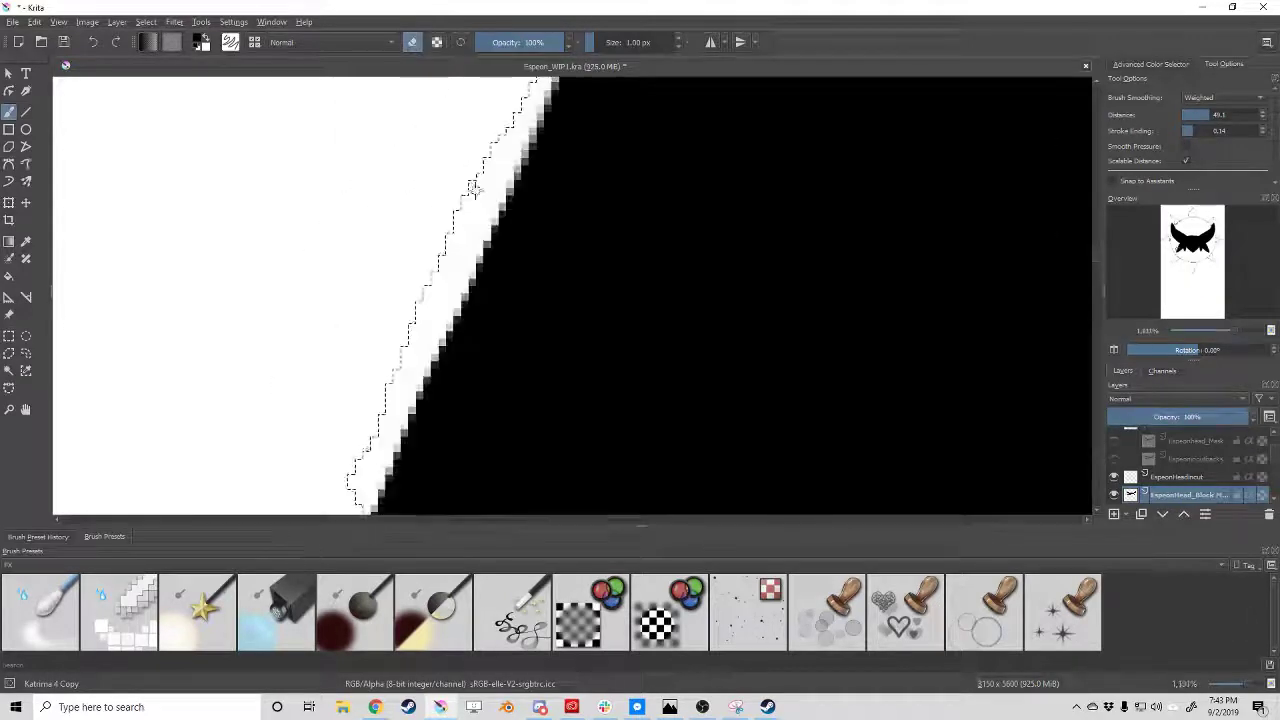
scroll(460, 247, down, 5)
Contiguous-select the black head region.
click(9, 370)
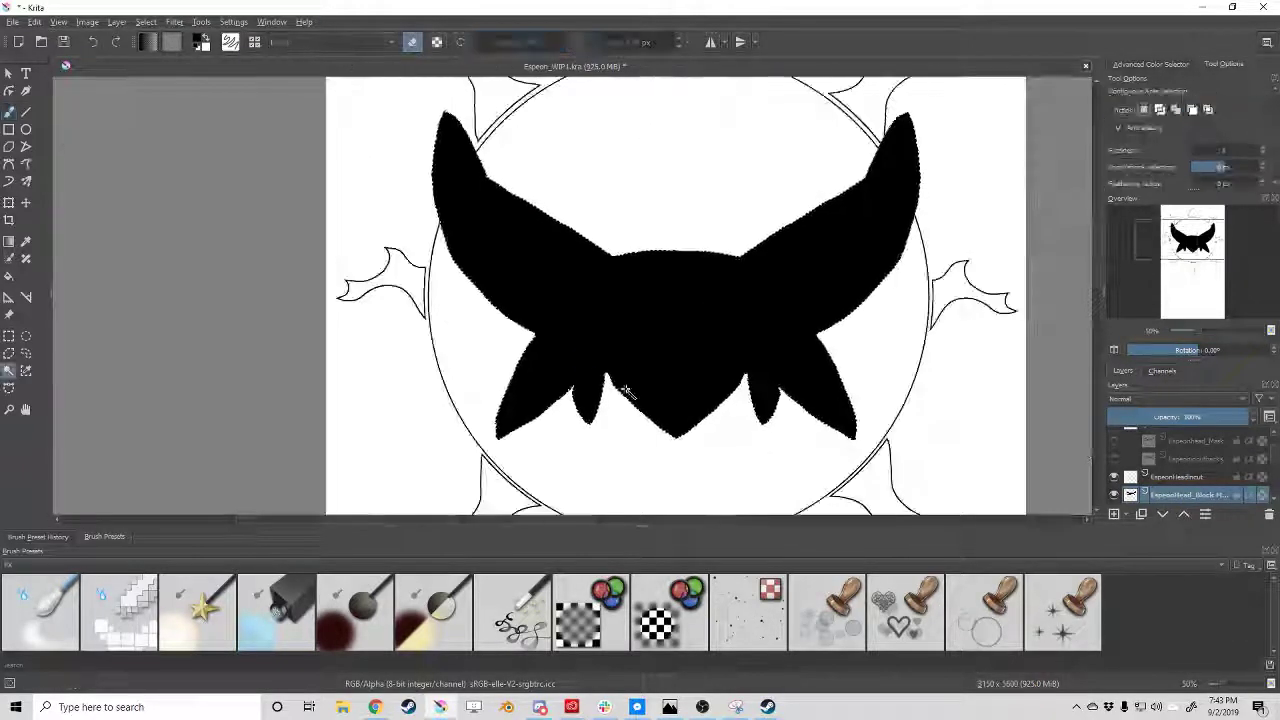
scroll(640, 300, up, 3)
click(737, 120)
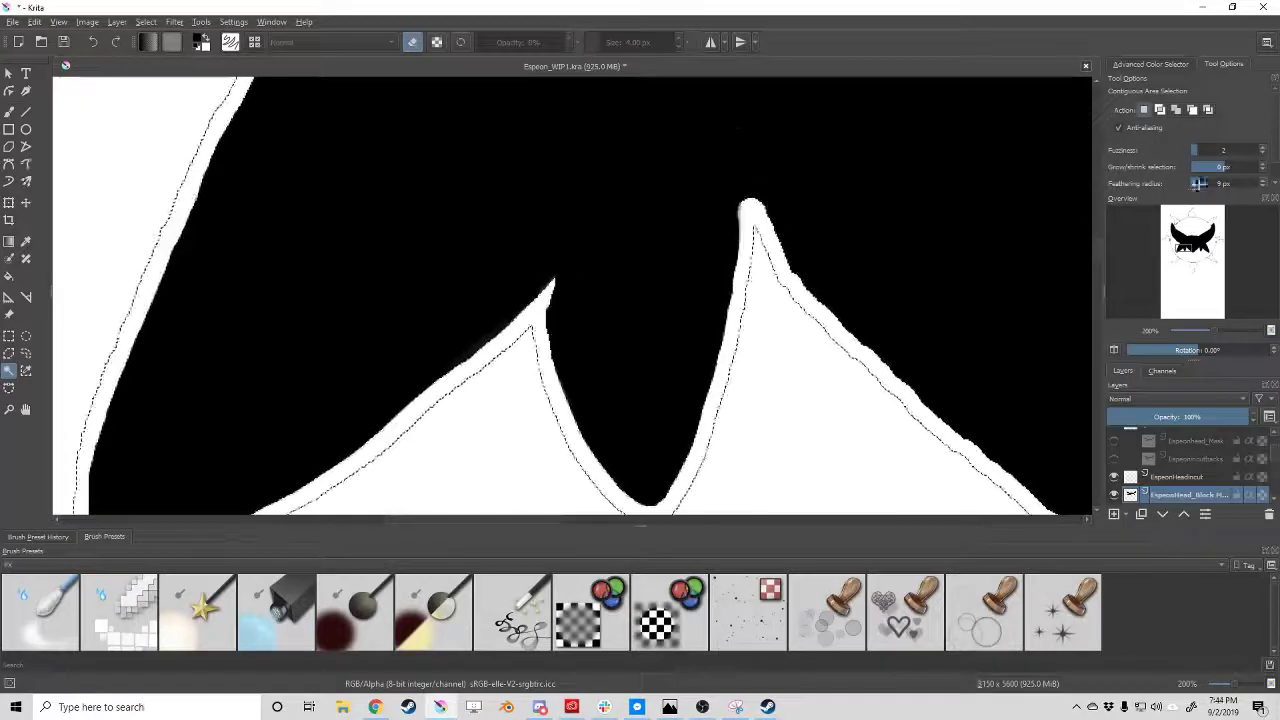
click(727, 141)
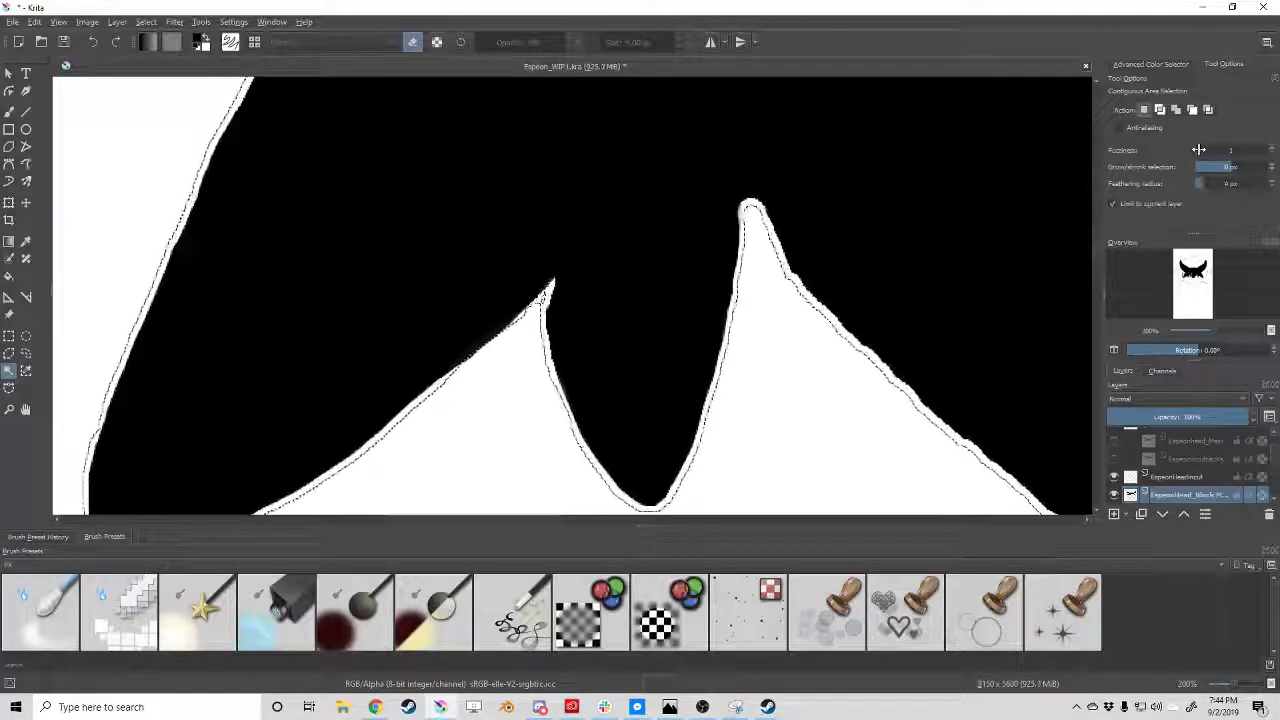
scroll(697, 172, down, 3)
scroll(800, 128, up, 2)
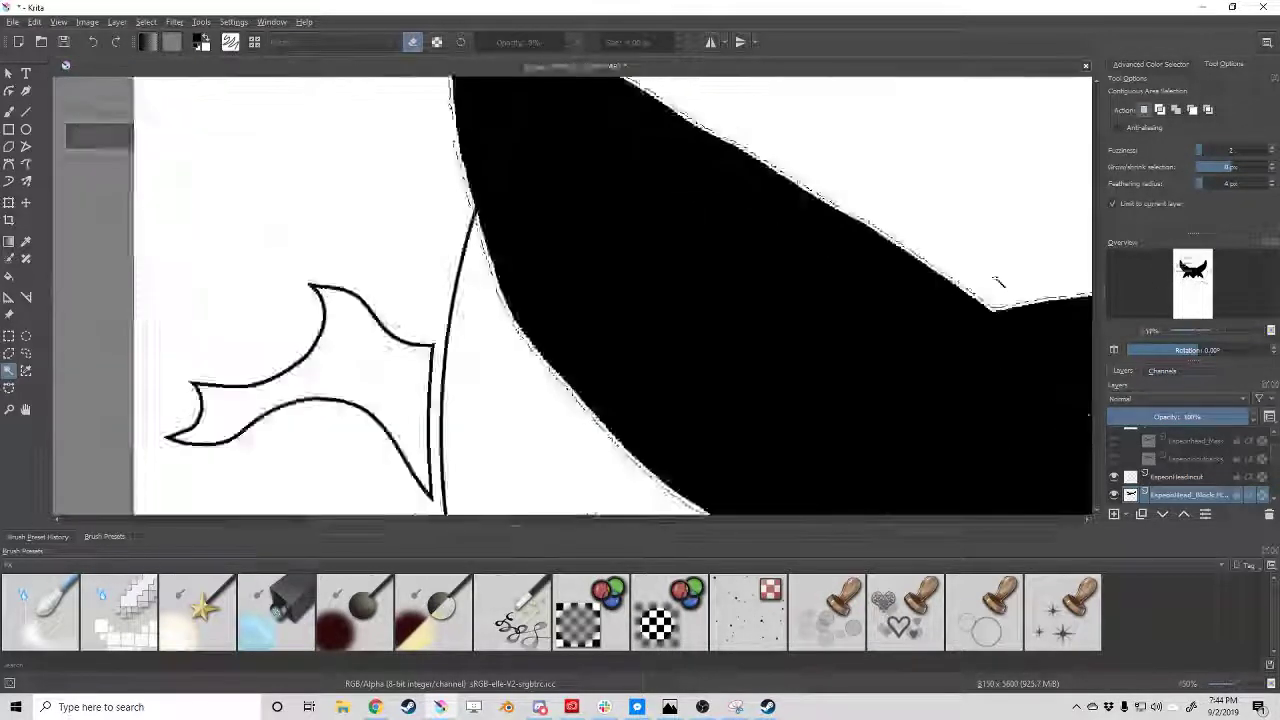
Try filling the head selection on the EspeonHeadcut layer, then undo it.
click(1167, 479)
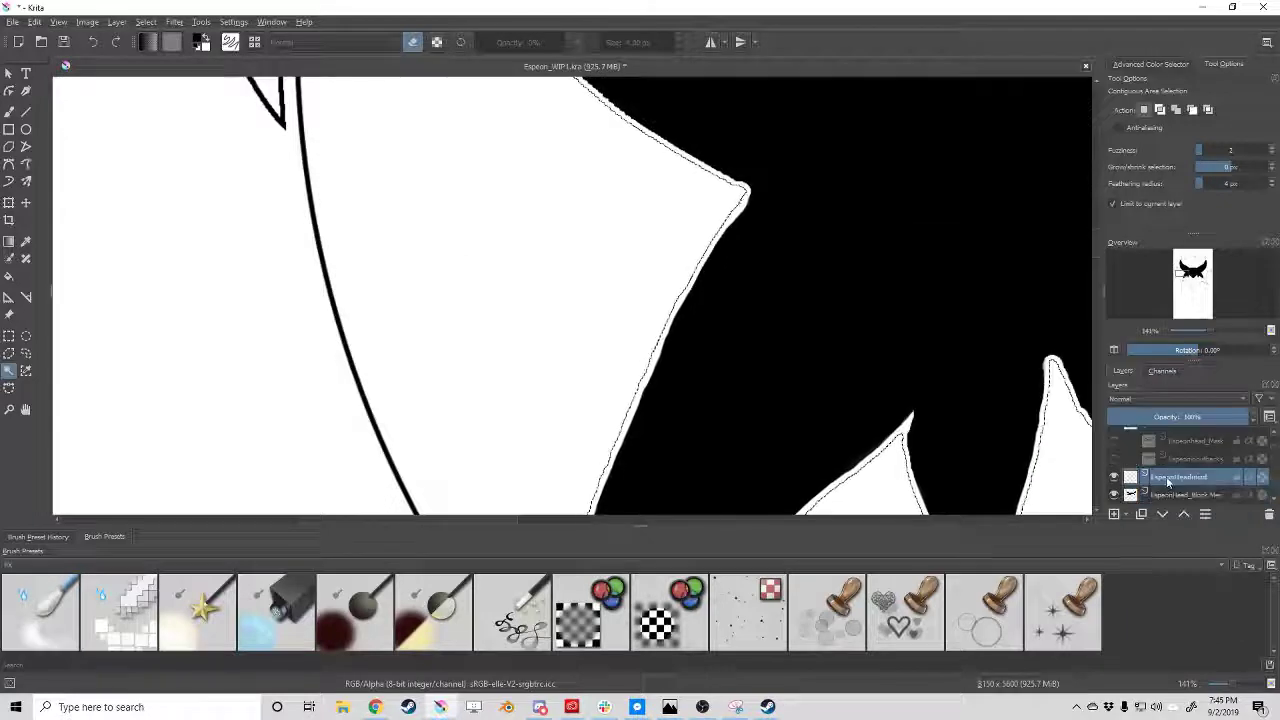
scroll(981, 348, up, 3)
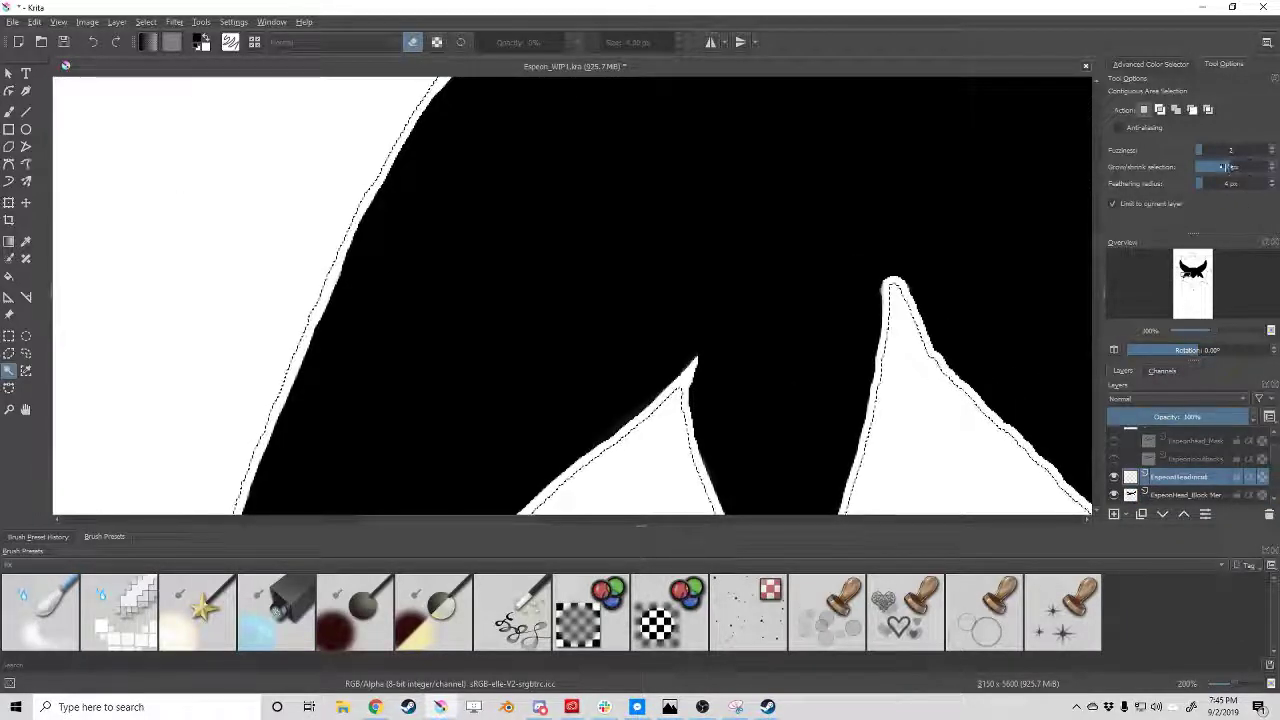
scroll(728, 425, down, 4)
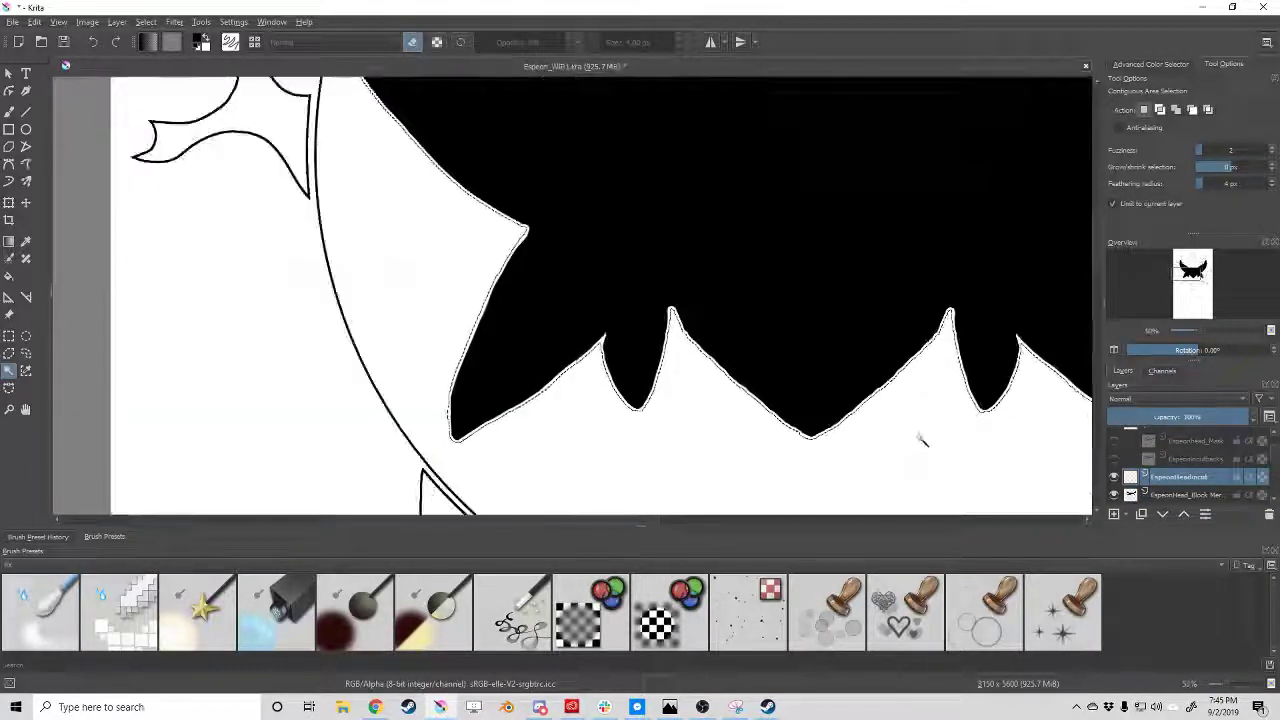
click(10, 277)
scroll(725, 292, up, 1)
scroll(730, 333, up, 3)
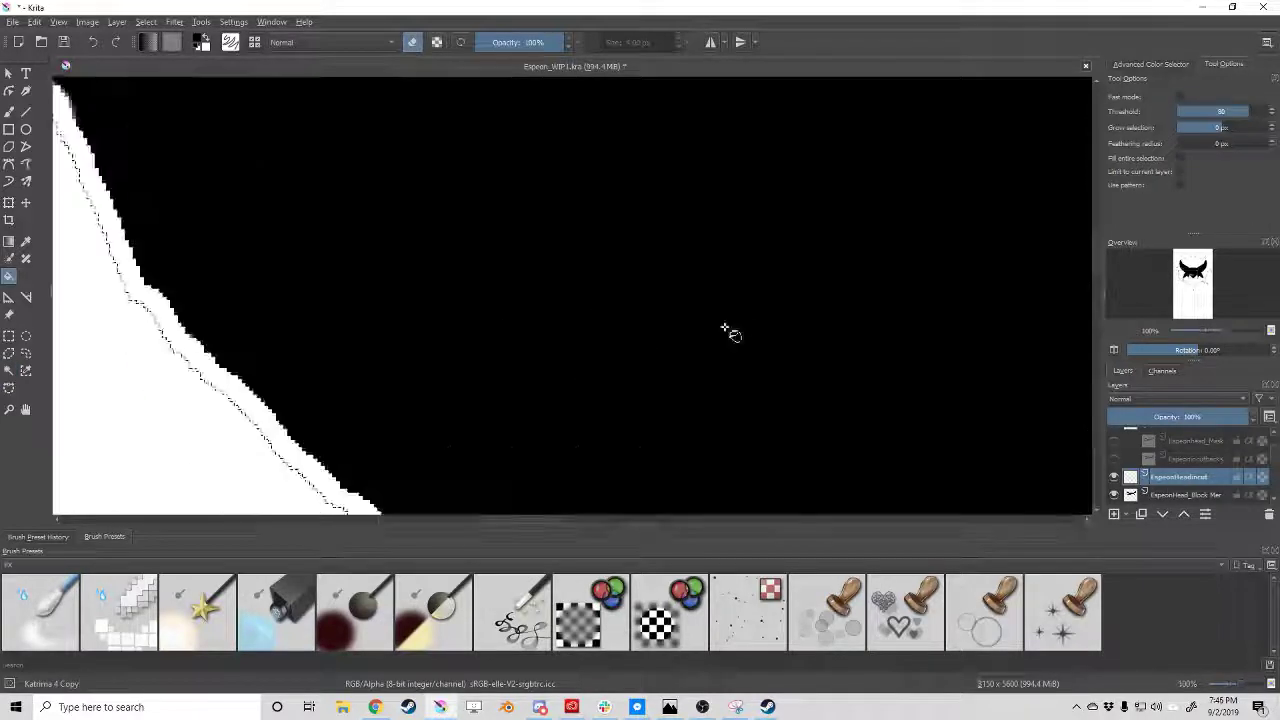
scroll(756, 386, down, 6)
key(ctrl+z)
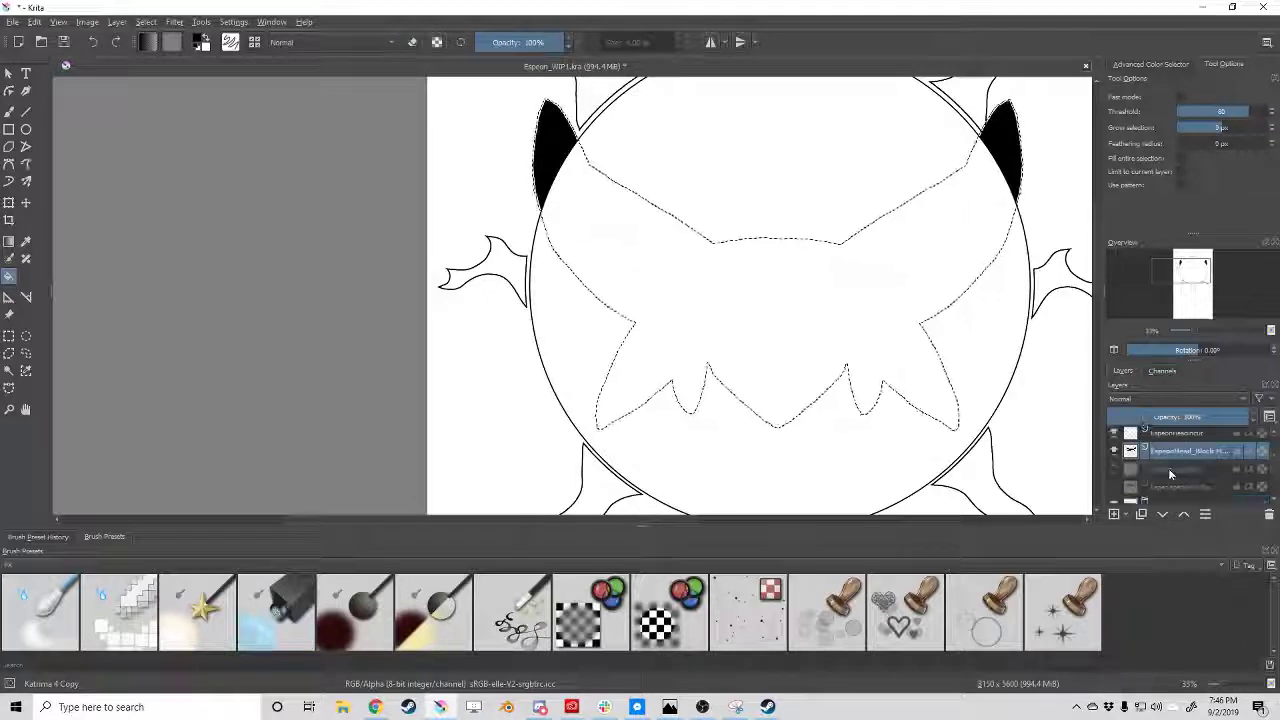
Fill the head selection with black on the head block layer.
click(1178, 494)
click(937, 423)
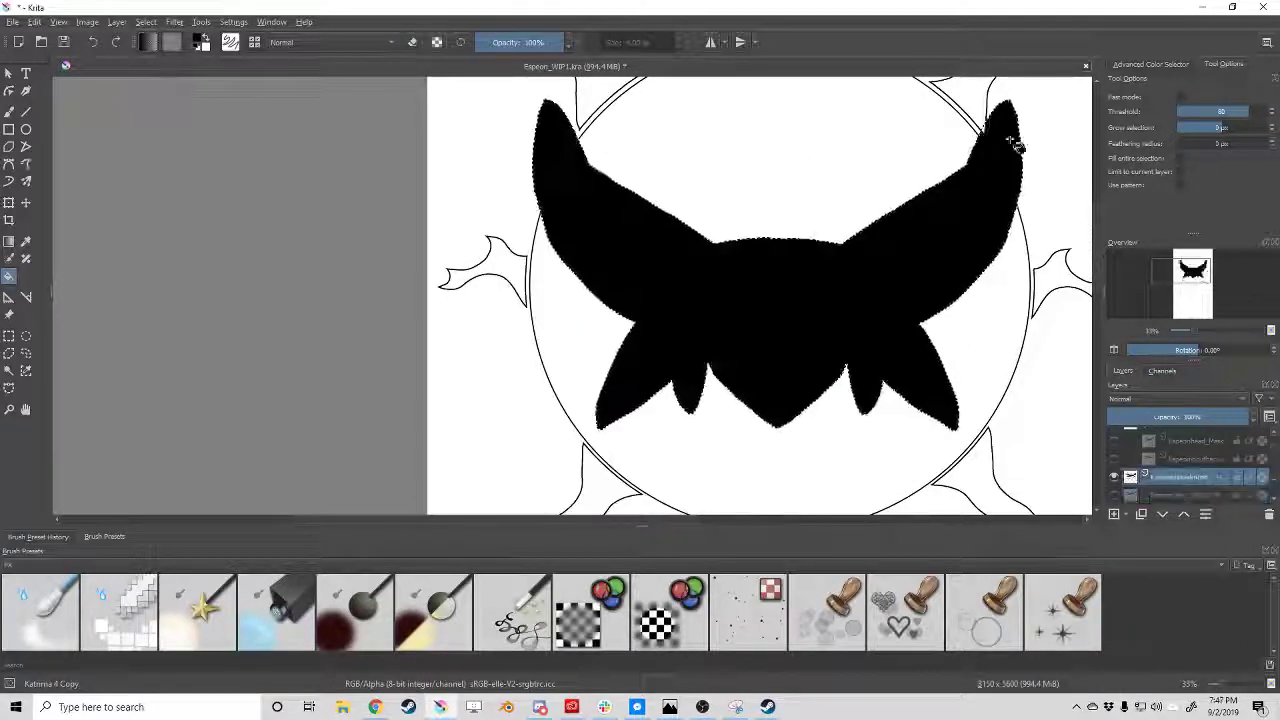
scroll(1014, 129, up, 5)
scroll(894, 134, down, 5)
scroll(514, 334, up, 5)
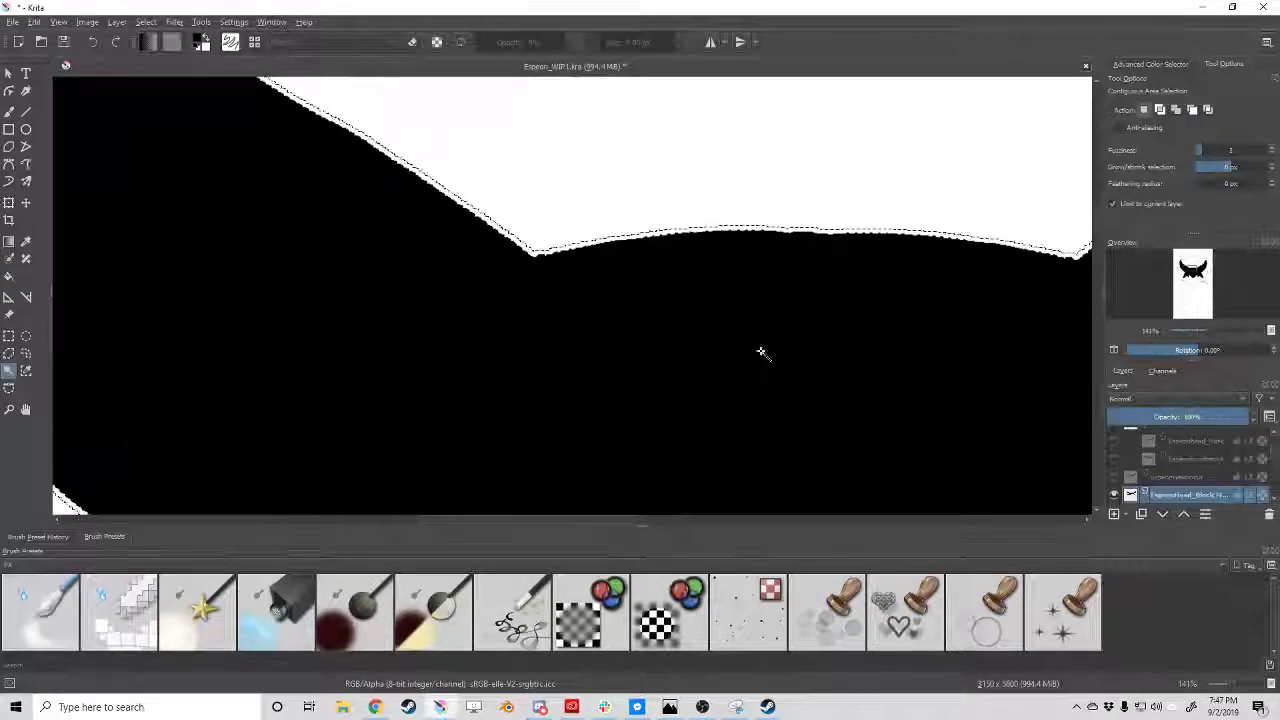
scroll(760, 351, down, 4)
scroll(612, 365, up, 3)
scroll(612, 365, down, 3)
scroll(600, 237, up, 3)
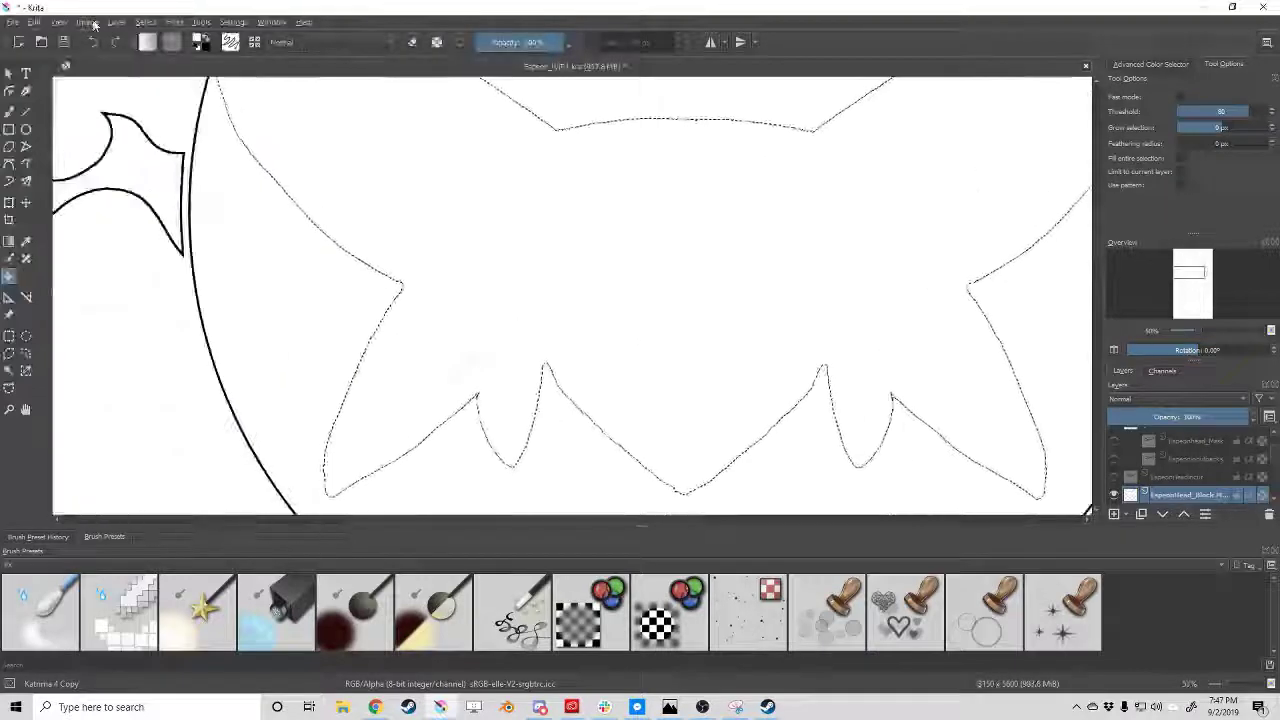
Refill the selection, then clear the inner fill to leave only the head outline.
right_click(745, 290)
key(Escape)
key(shift+BackSpace)
key(minus)
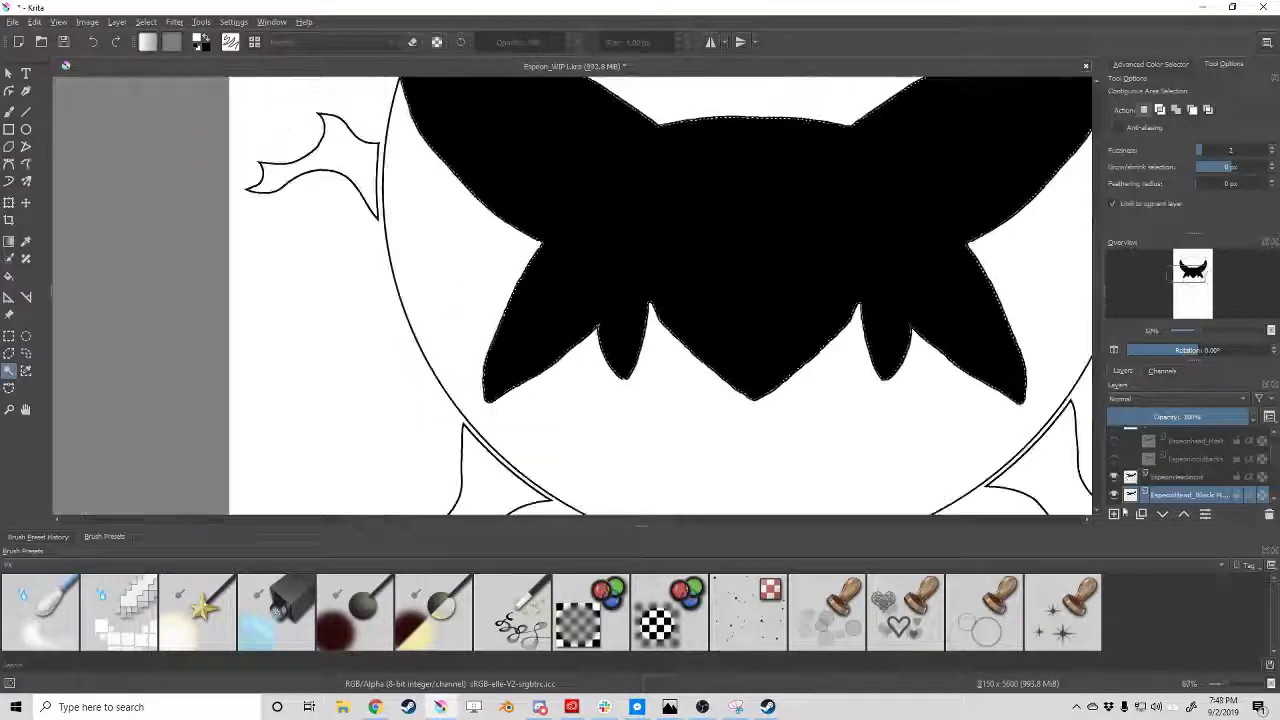
key(ctrl+z)
key(f)
scroll(680, 234, down, 2)
scroll(757, 355, down, 2)
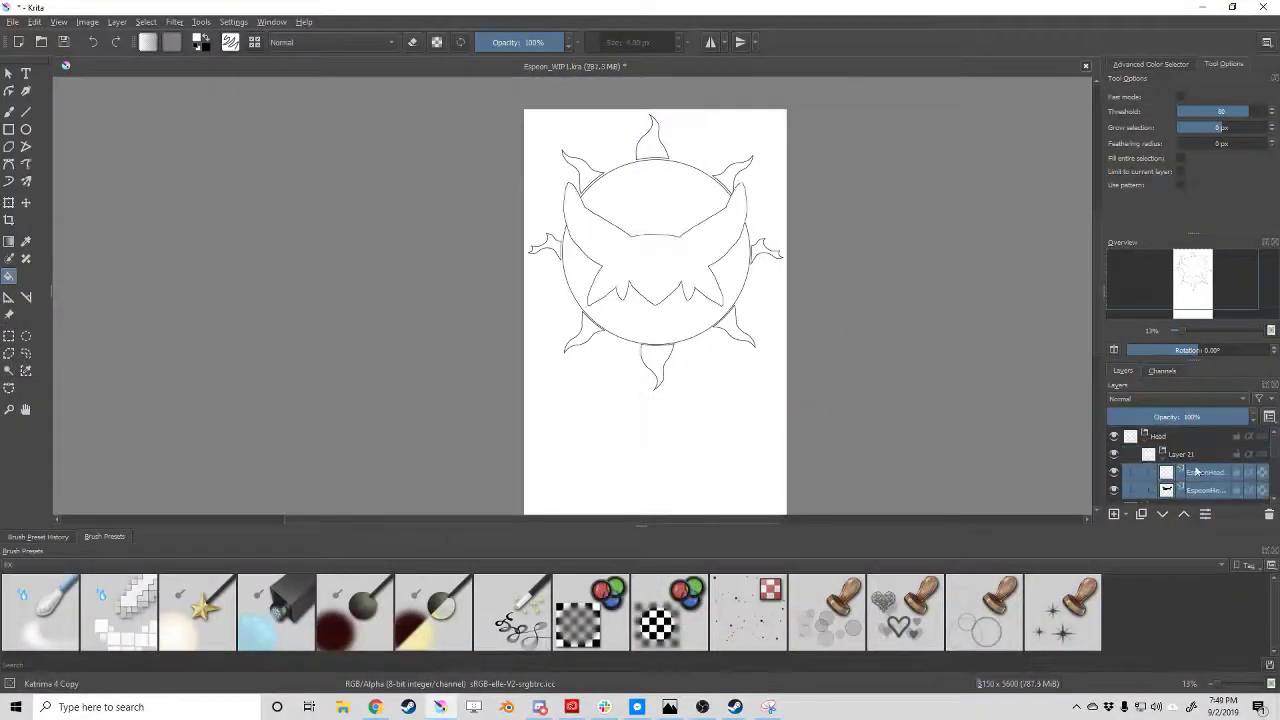
Move the Espeon head layers into the Head group and toggle EspeonHeadcut visibility.
mouse_move(1196, 470)
mouse_down()
mouse_move(1208, 437)
mouse_move(1116, 465)
mouse_up()
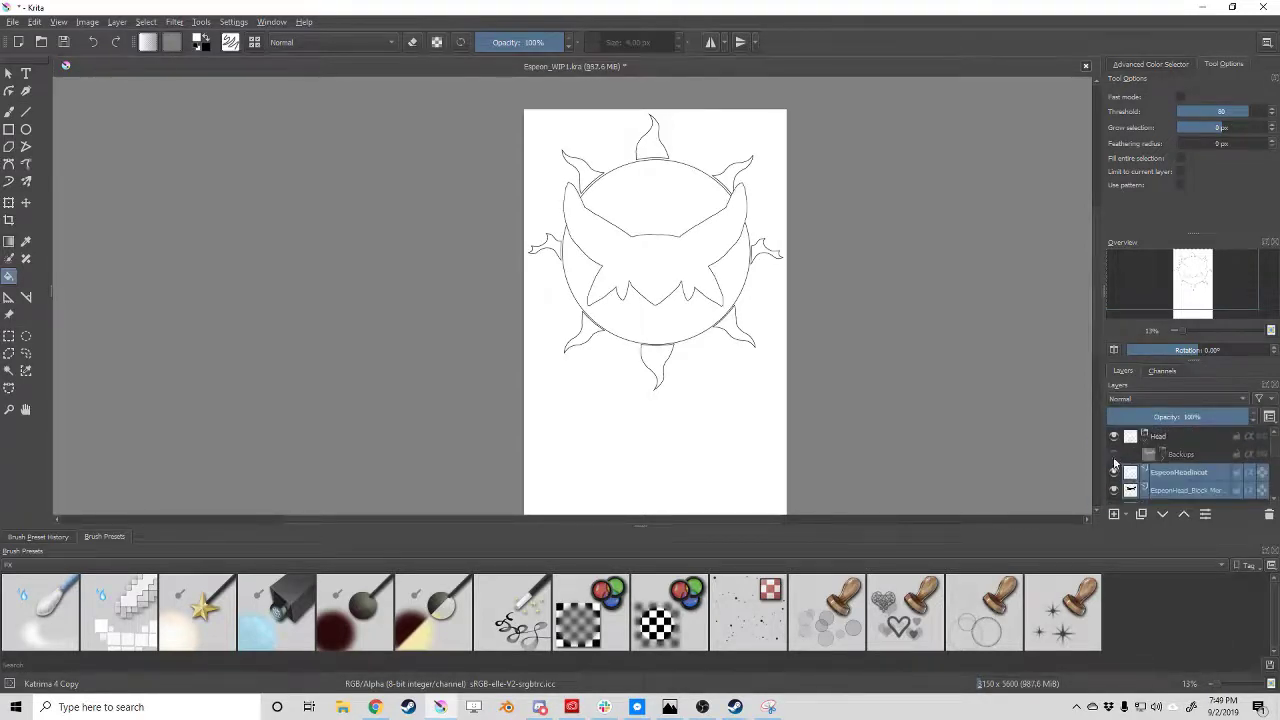
click(1114, 472)
scroll(677, 271, up, 5)
scroll(343, 400, down, 5)
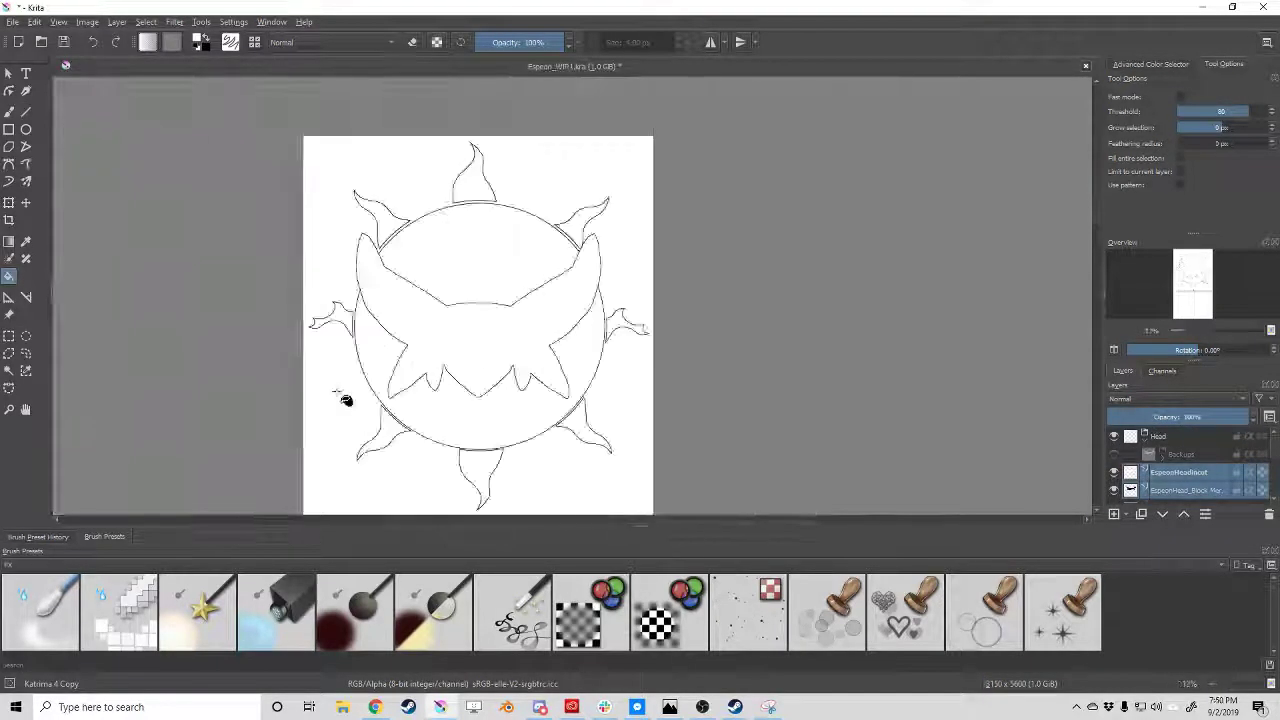
scroll(328, 472, down, 1)
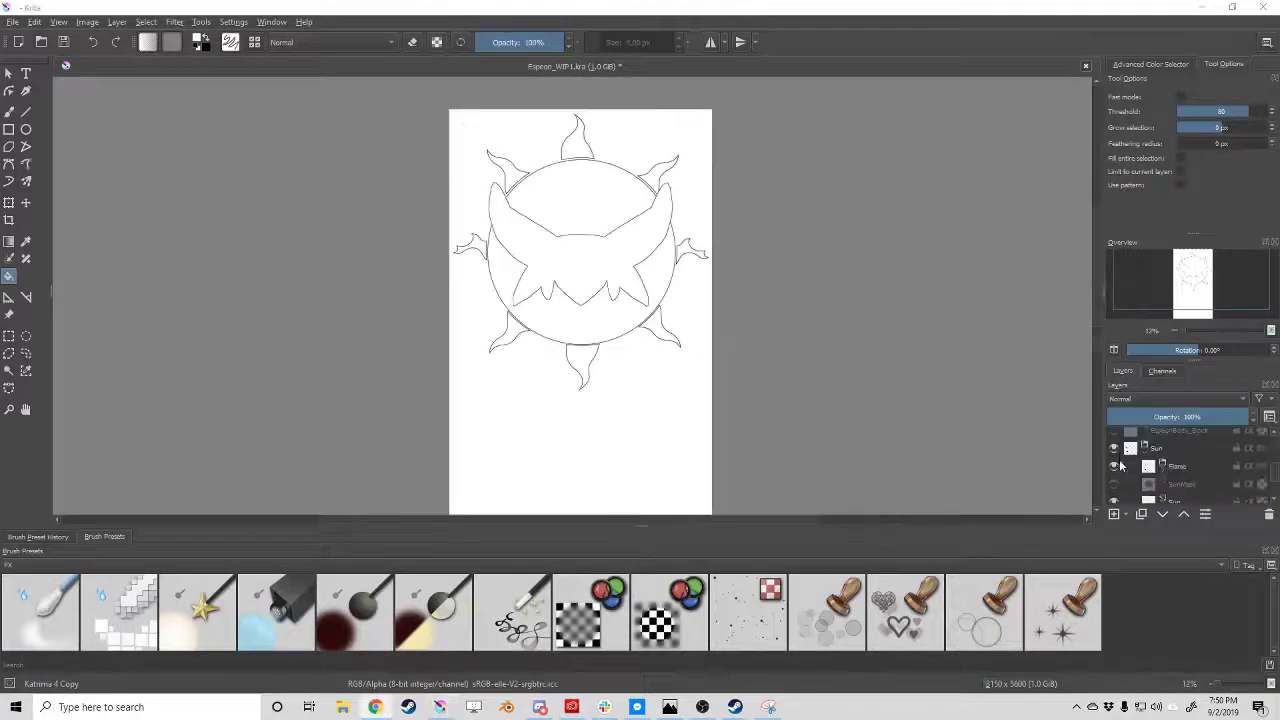
Zoom to 100%, fit the page, then zoom in on the head and neck.
key(1)
key(b)
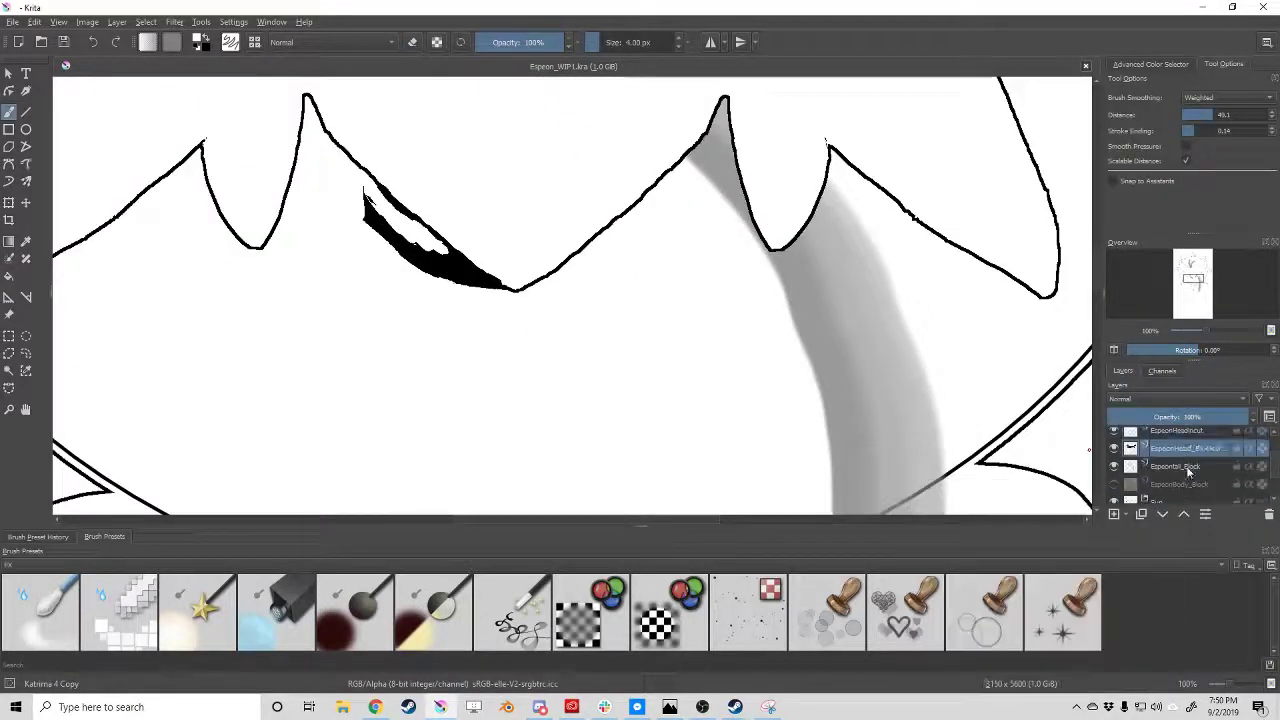
key(2)
key(3)
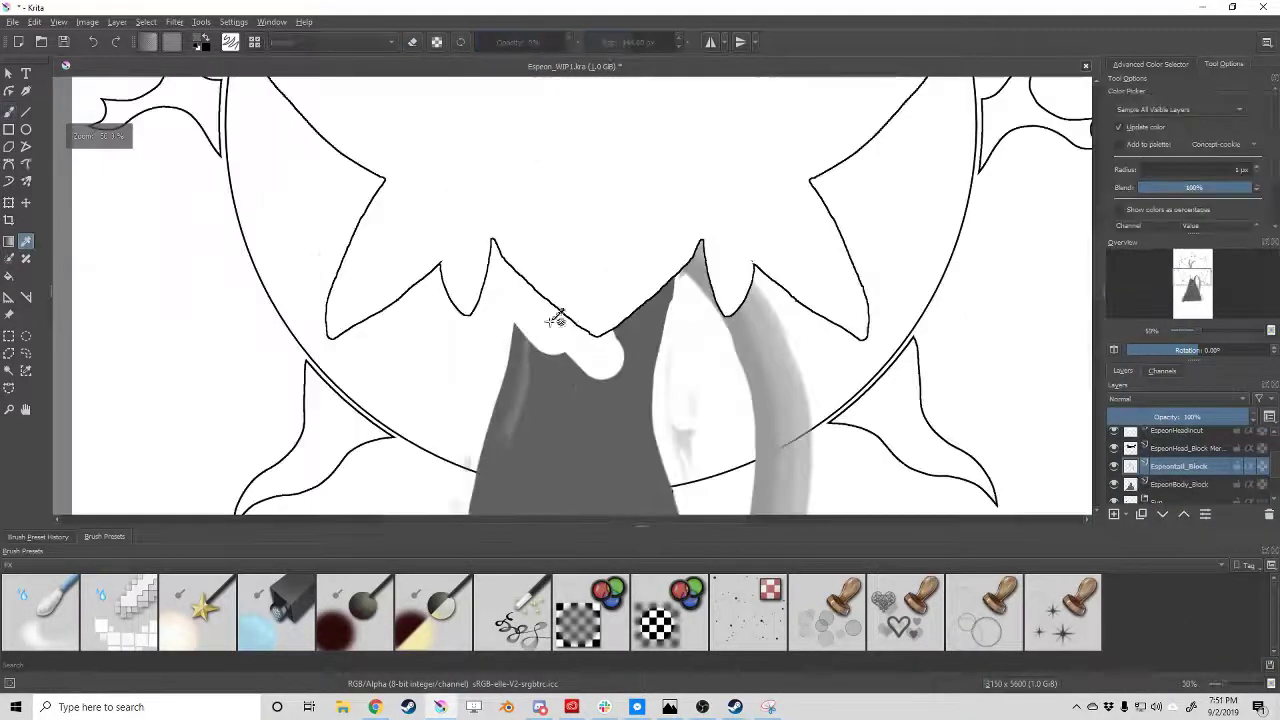